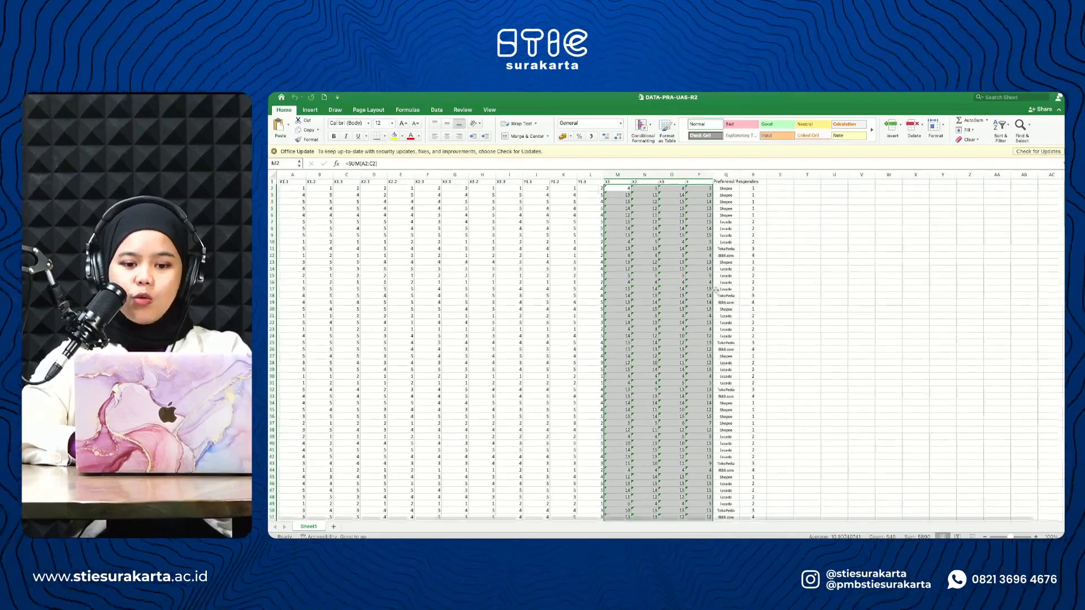
Switch to Word, show the Statistik-UAS exam document full screen and read question 1 in the question table.
key(Escape)
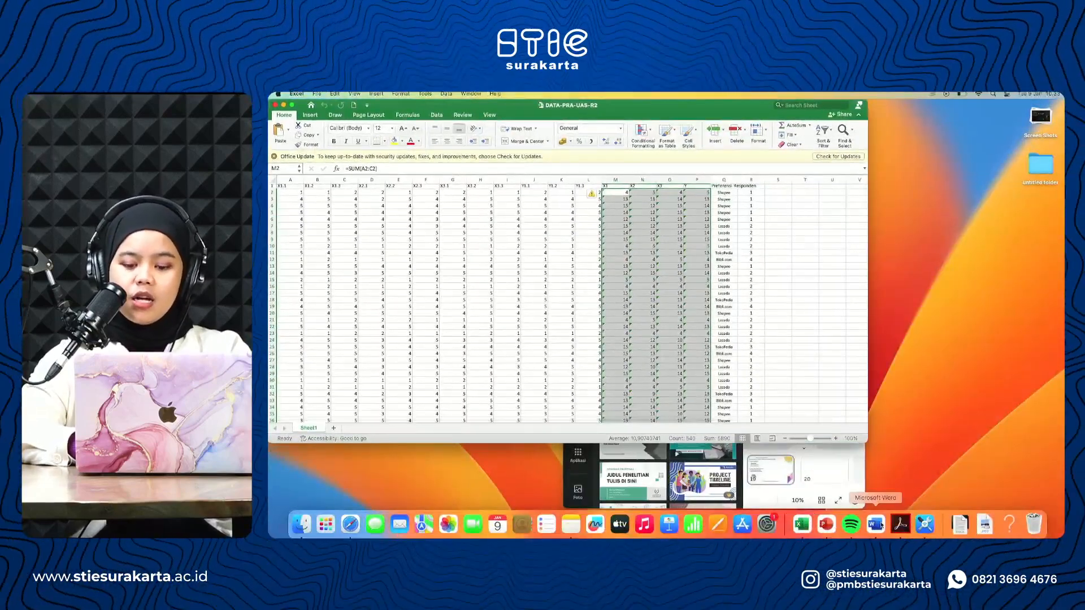
click(875, 524)
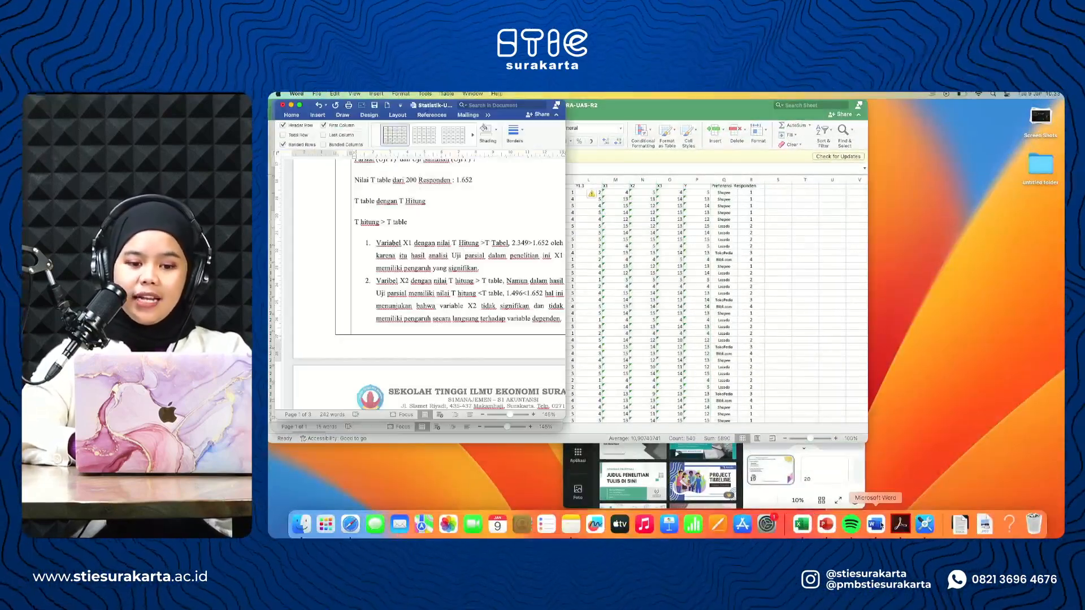
click(300, 105)
scroll(668, 318, up, 10)
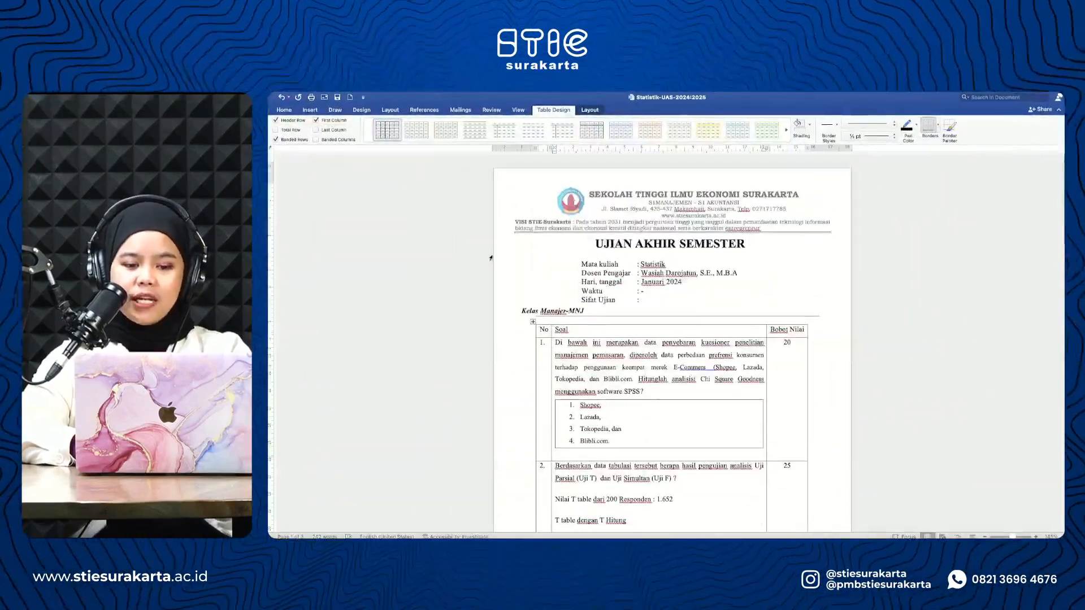
scroll(668, 318, up, 5)
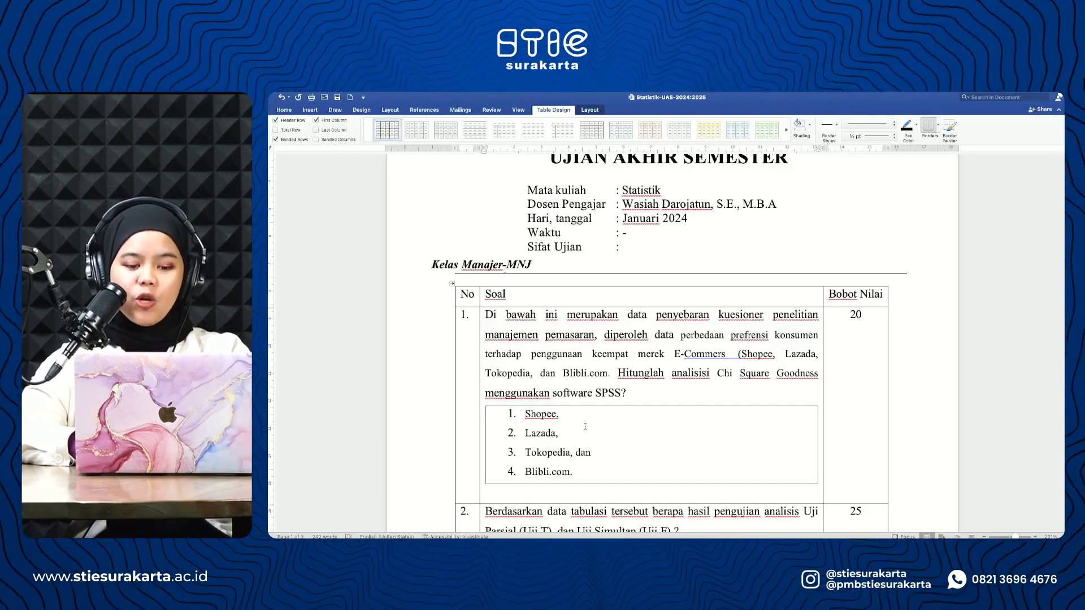
scroll(585, 427, down, 2)
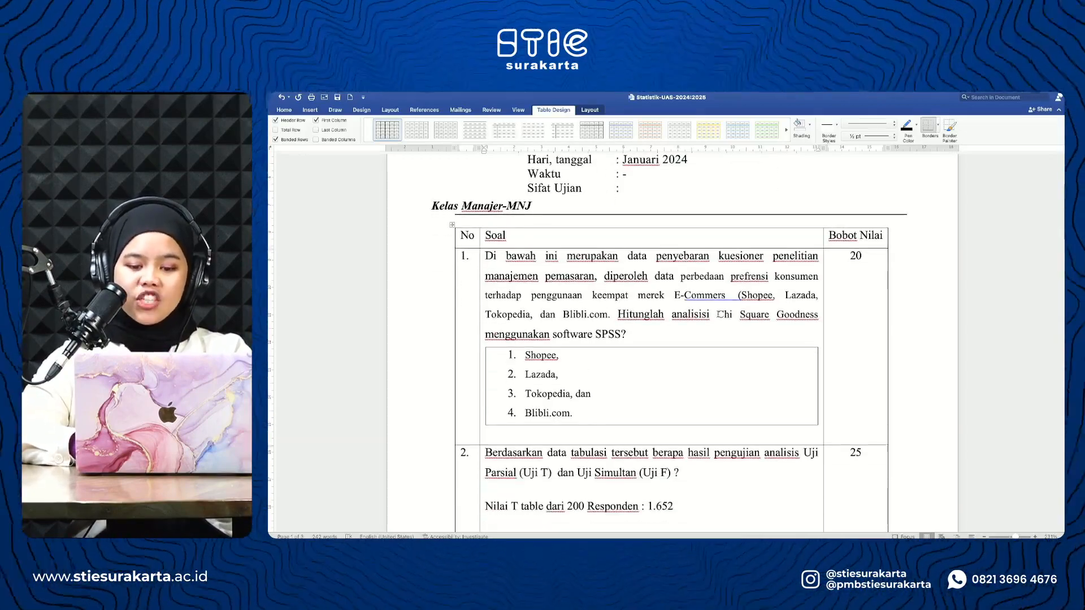
Copy "Chi Square Goodness menggunakan software SPSS" from question 1 to the line under "Jawaban:" and end it with a colon.
drag(718, 314, 763, 332)
key(super+c)
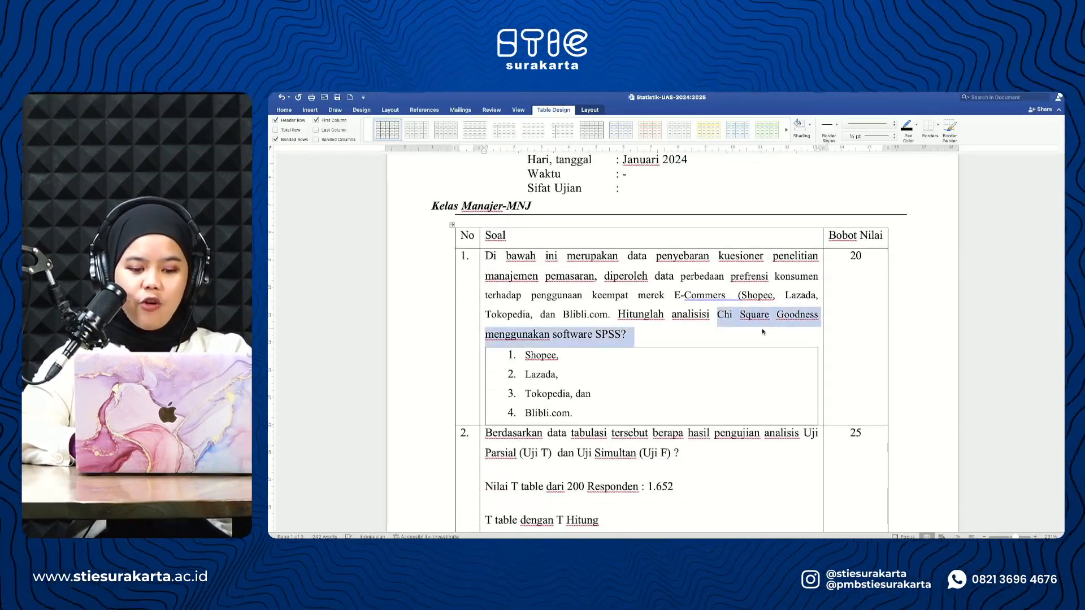
scroll(763, 332, down, 20)
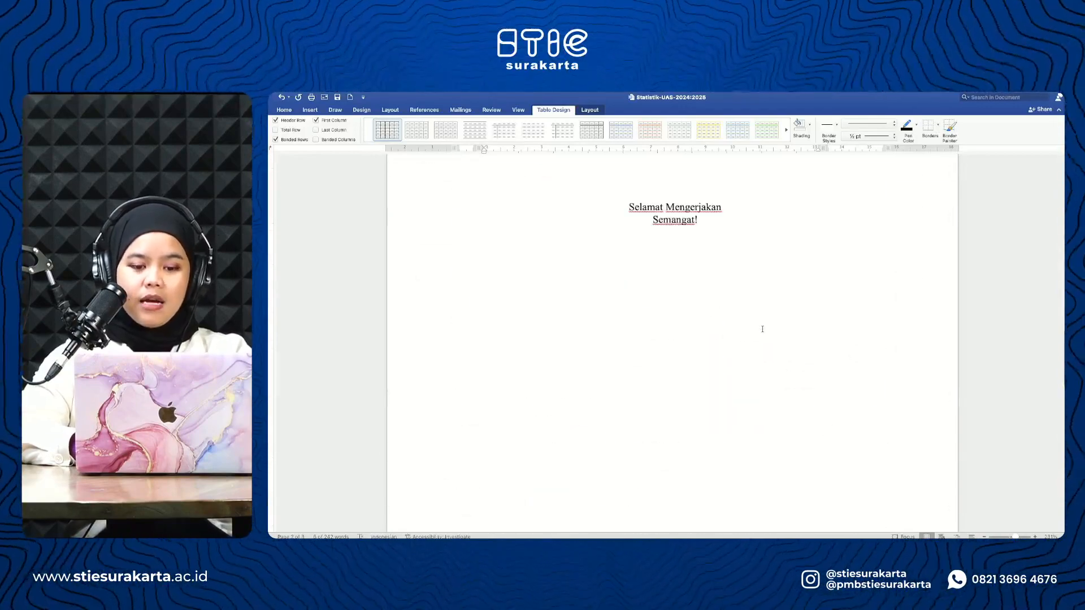
scroll(697, 322, down, 7)
click(583, 439)
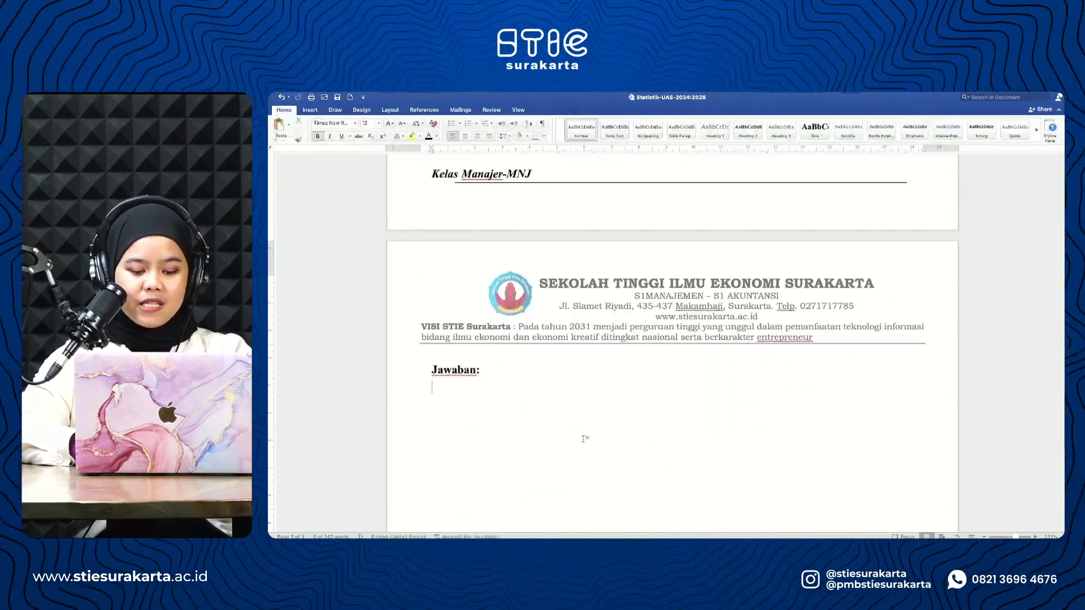
key(super+v)
key(BackSpace)
key(BackSpace)
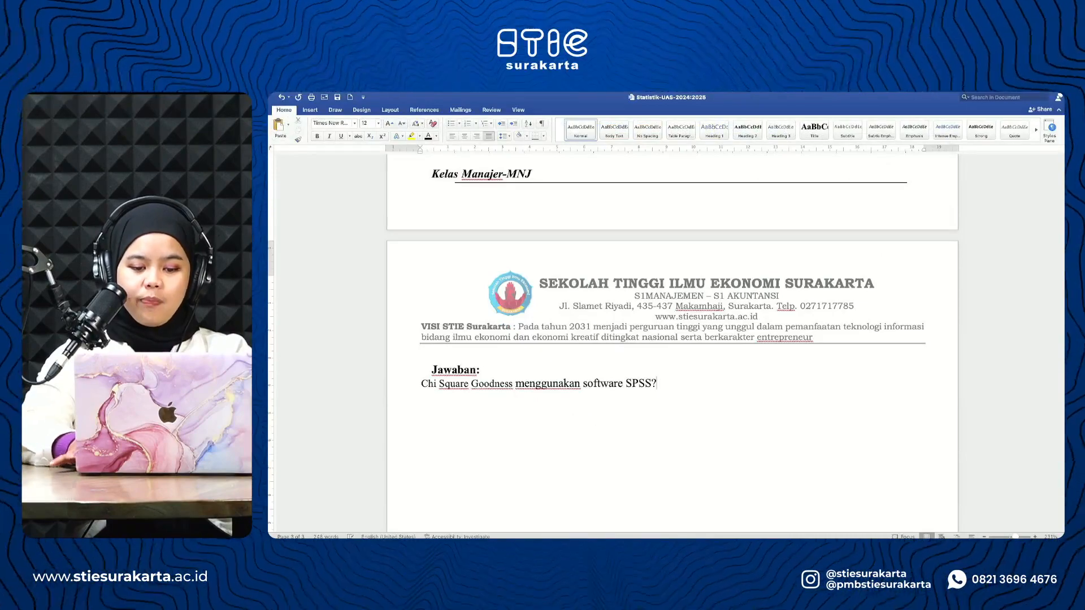
Switch to the Excel workbook DATA-PRA-UAS-R2 and copy the respondent codes in column R from R2 down to the last data row.
key(Escape)
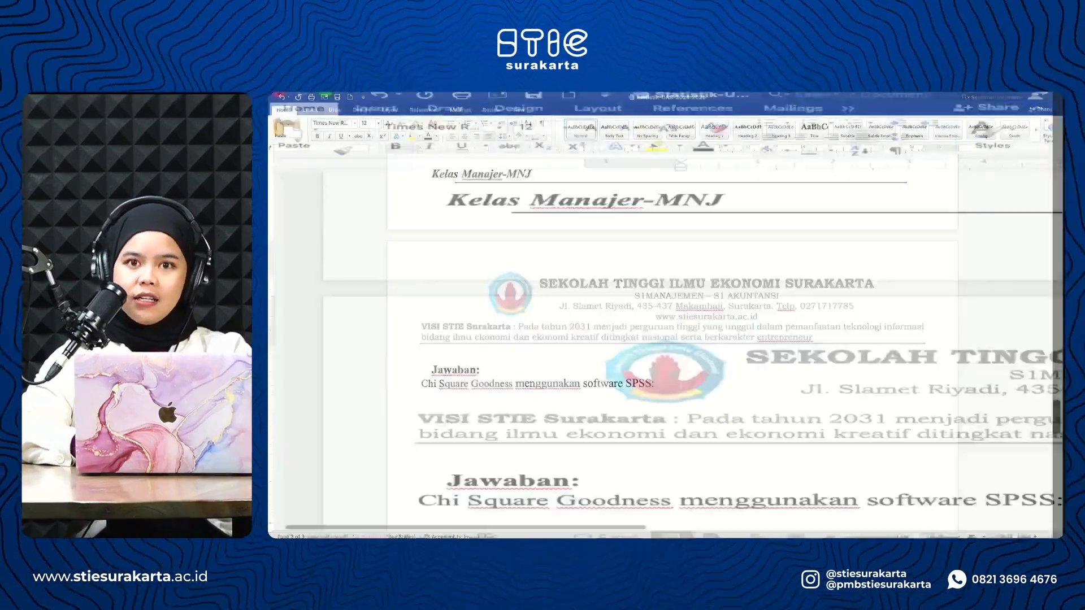
click(776, 379)
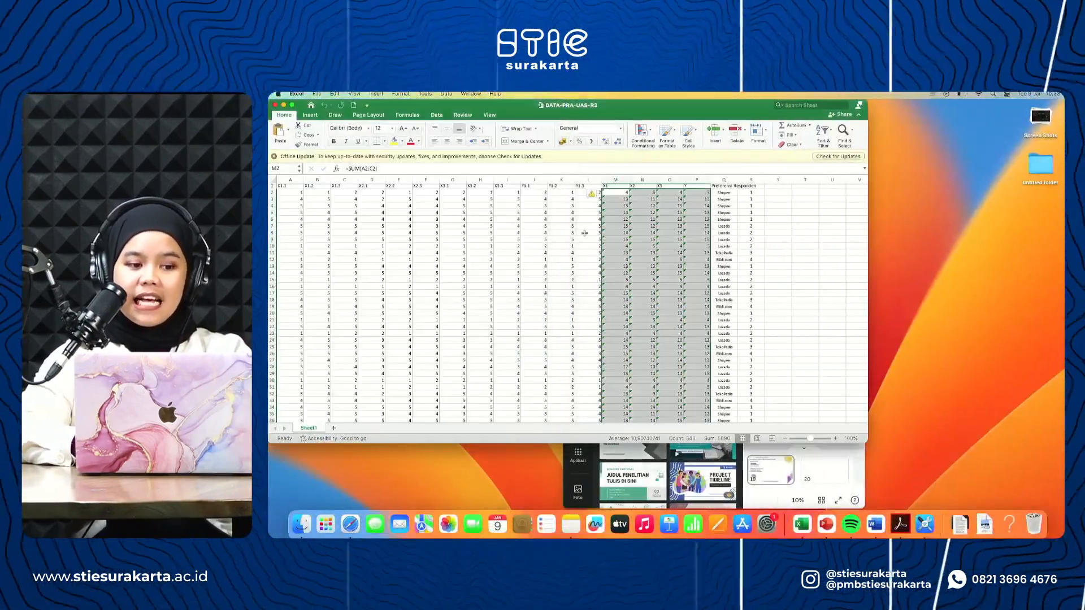
click(291, 106)
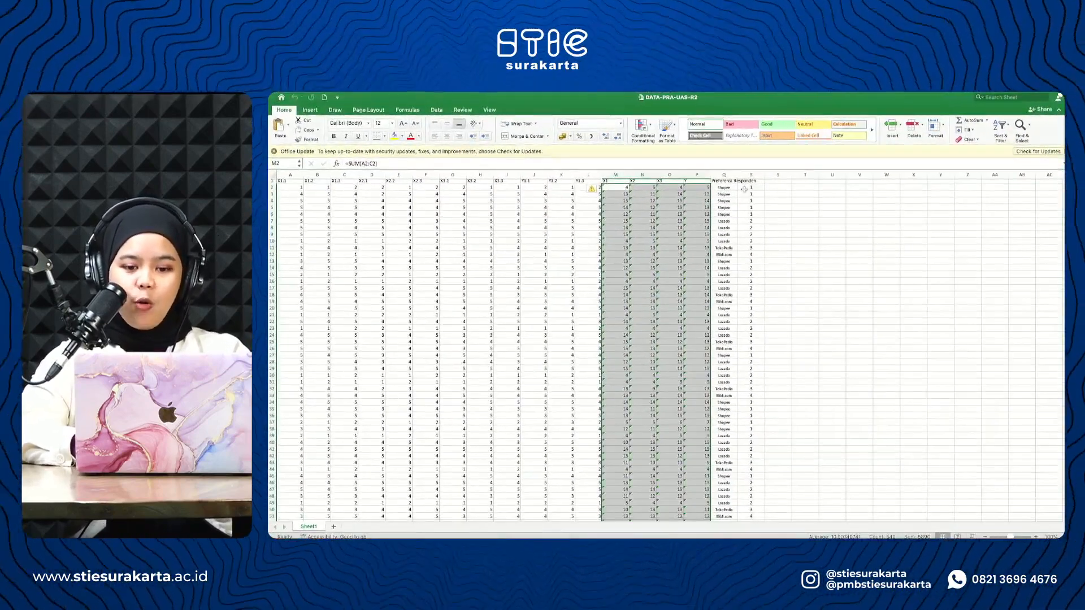
drag(744, 188, 750, 232)
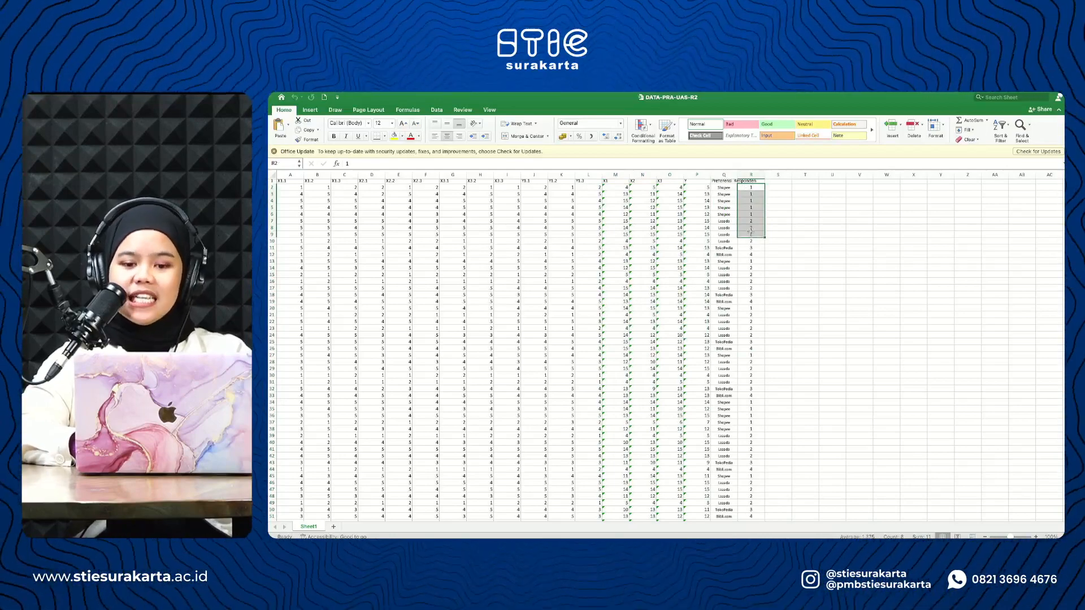
click(751, 254)
drag(719, 180, 723, 268)
drag(723, 198, 724, 296)
drag(720, 183, 751, 473)
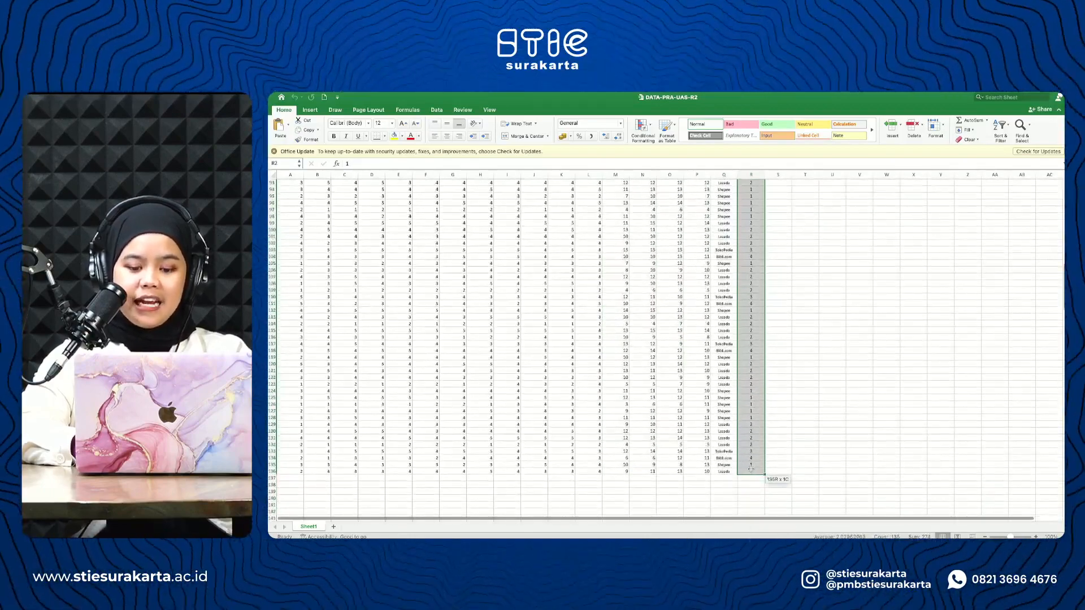
key(super+c)
scroll(750, 473, up, 15)
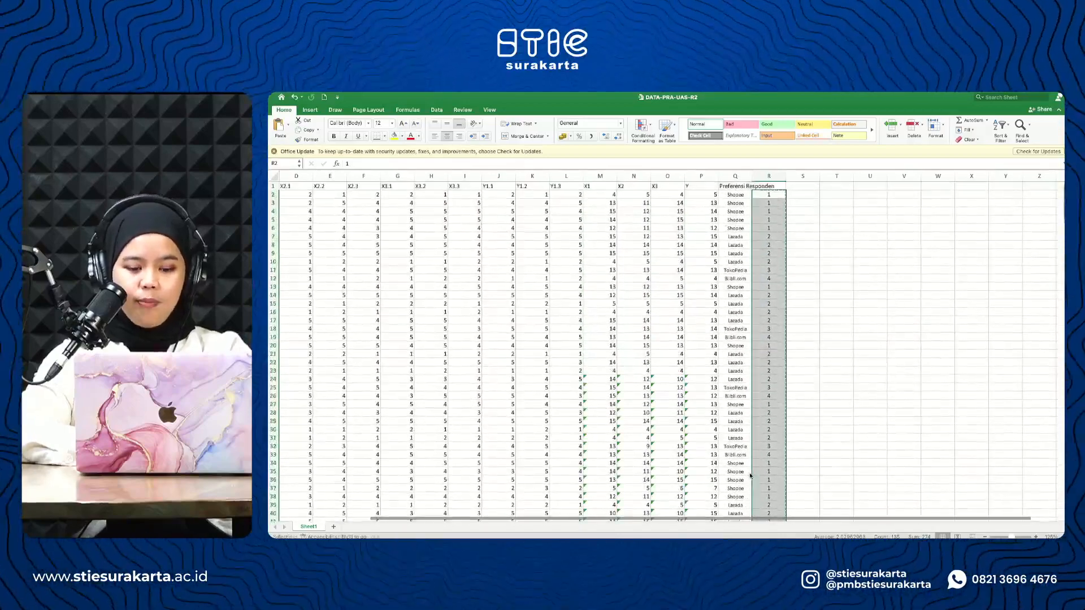
Launch SPSS Statistics, dismiss its welcome dialog and maximize the empty Data Editor.
key(Escape)
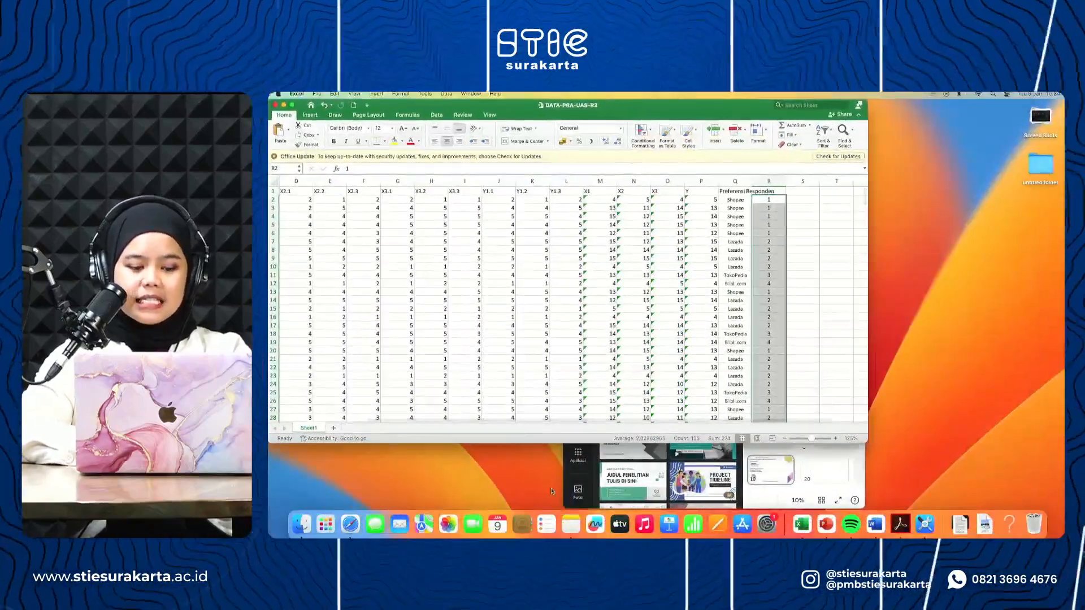
click(326, 525)
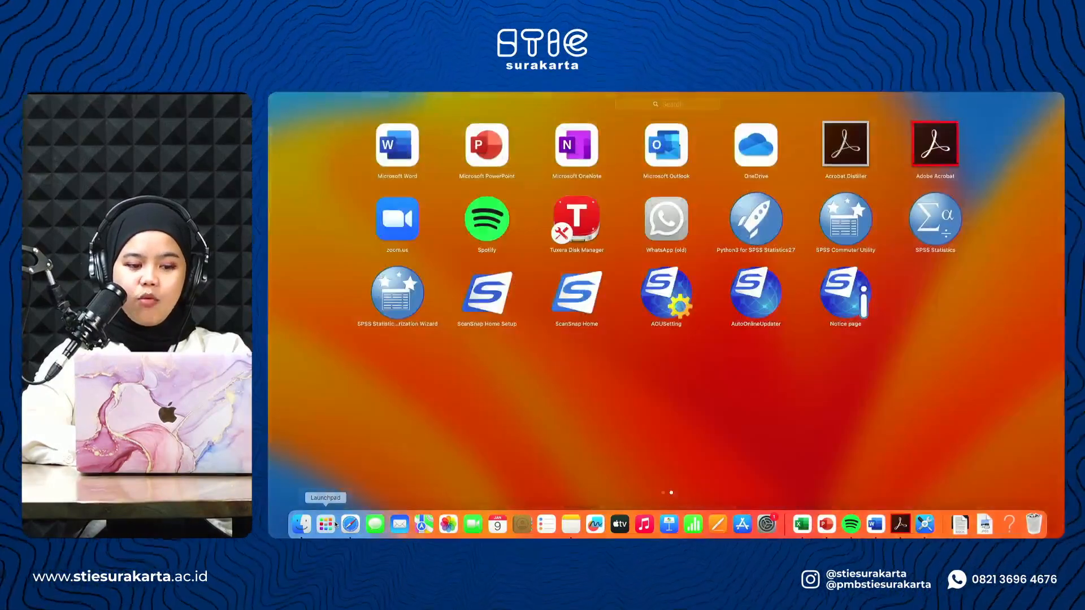
click(944, 230)
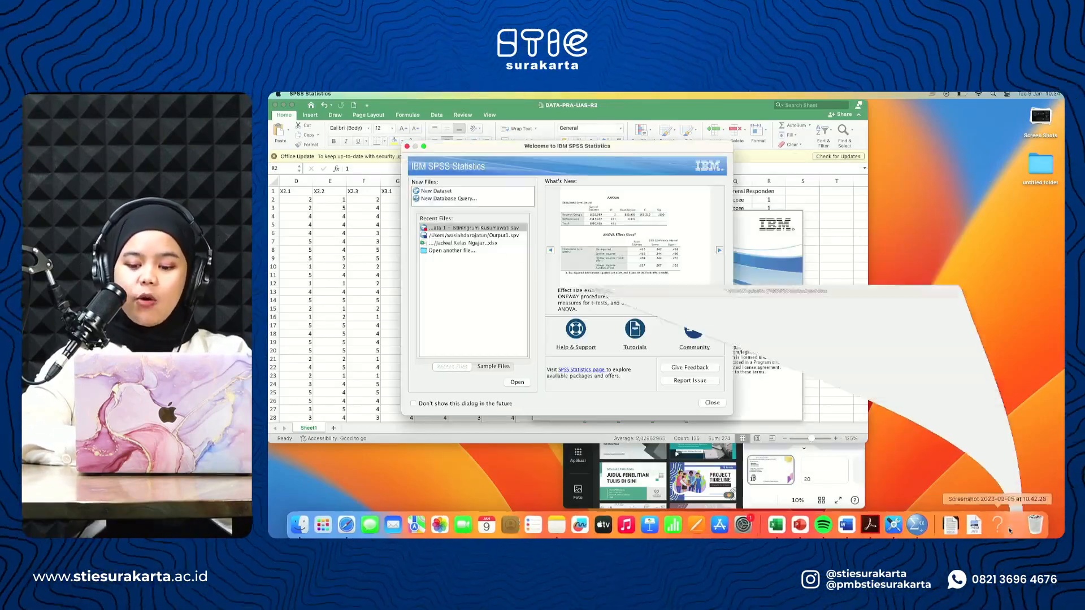
click(712, 402)
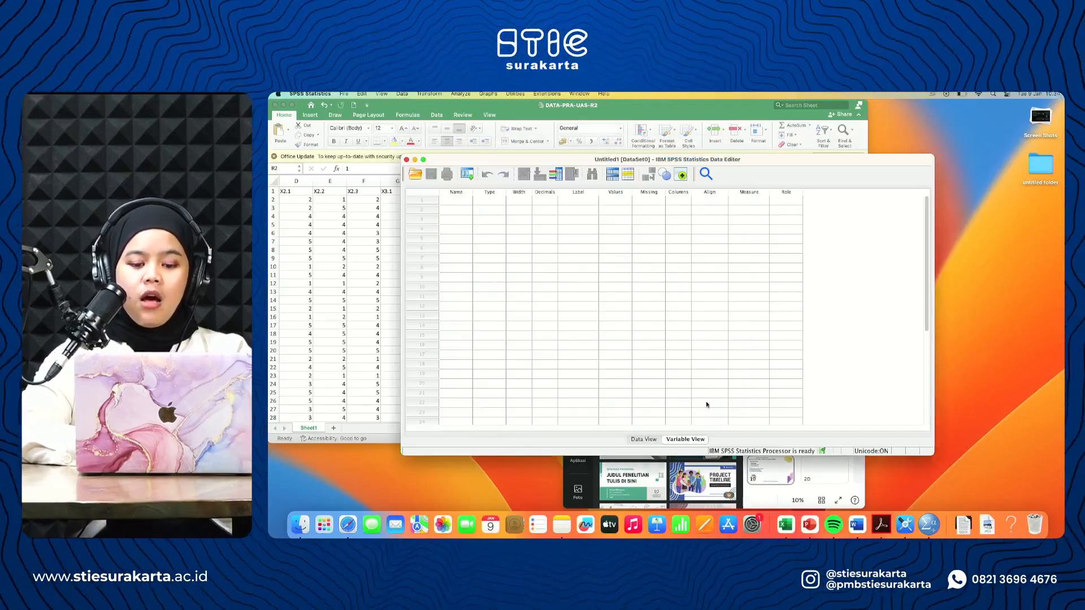
click(423, 161)
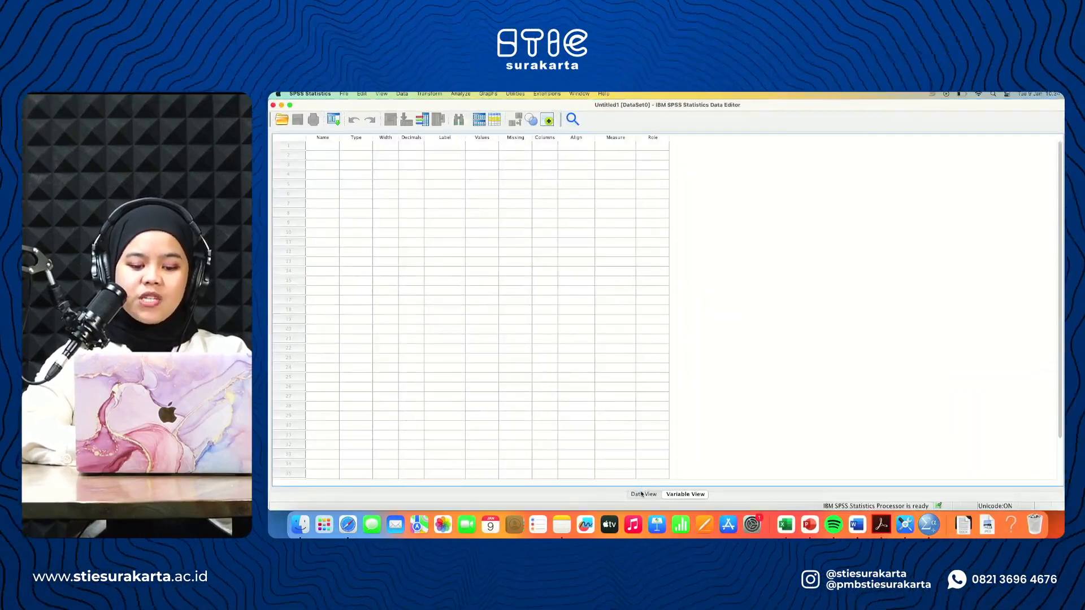
Paste the copied respondent codes into the first column of the dataset and display the variable definitions.
click(642, 494)
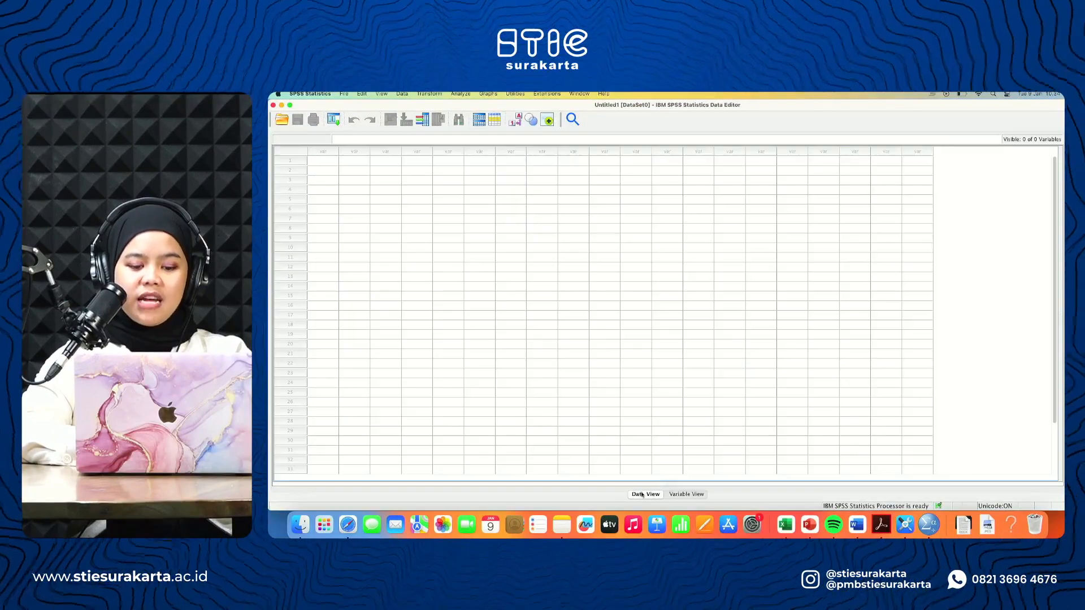
click(333, 161)
key(super+v)
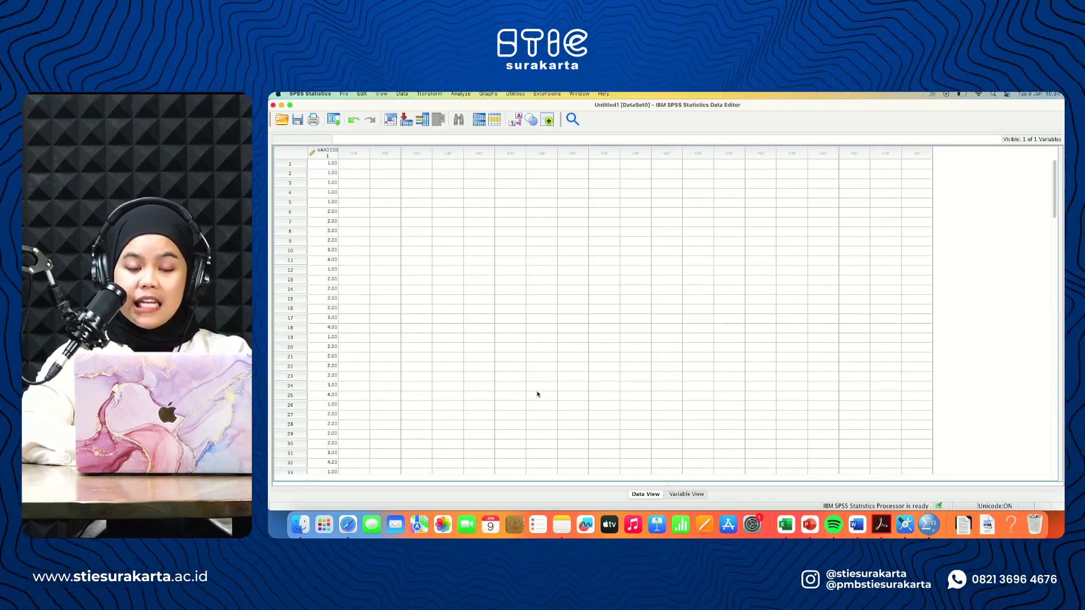
click(688, 495)
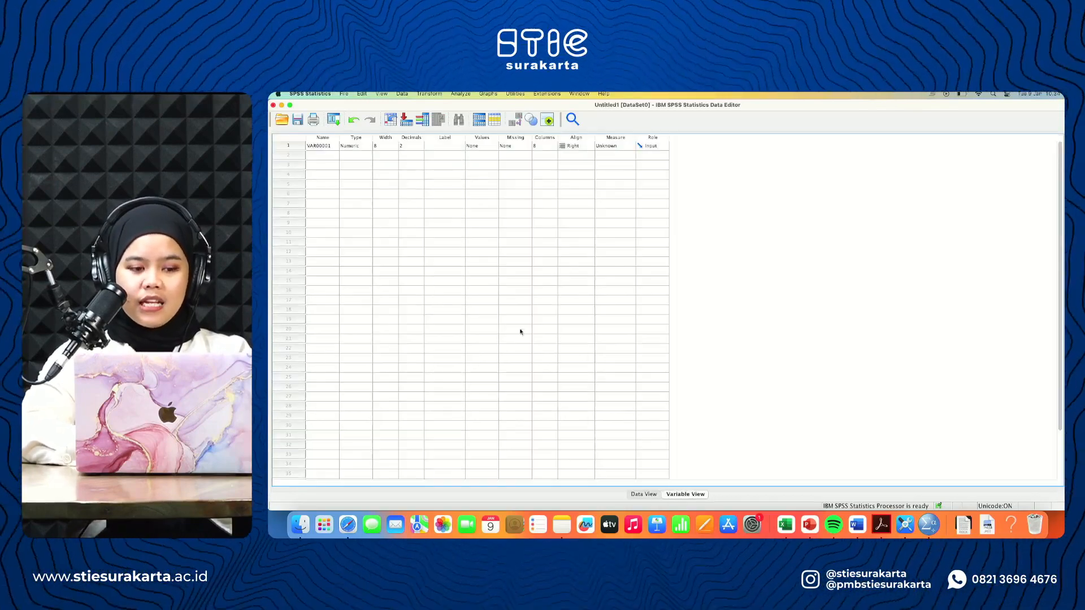
Try to rename the first variable to Merek_E-Commerce.
double_click(325, 145)
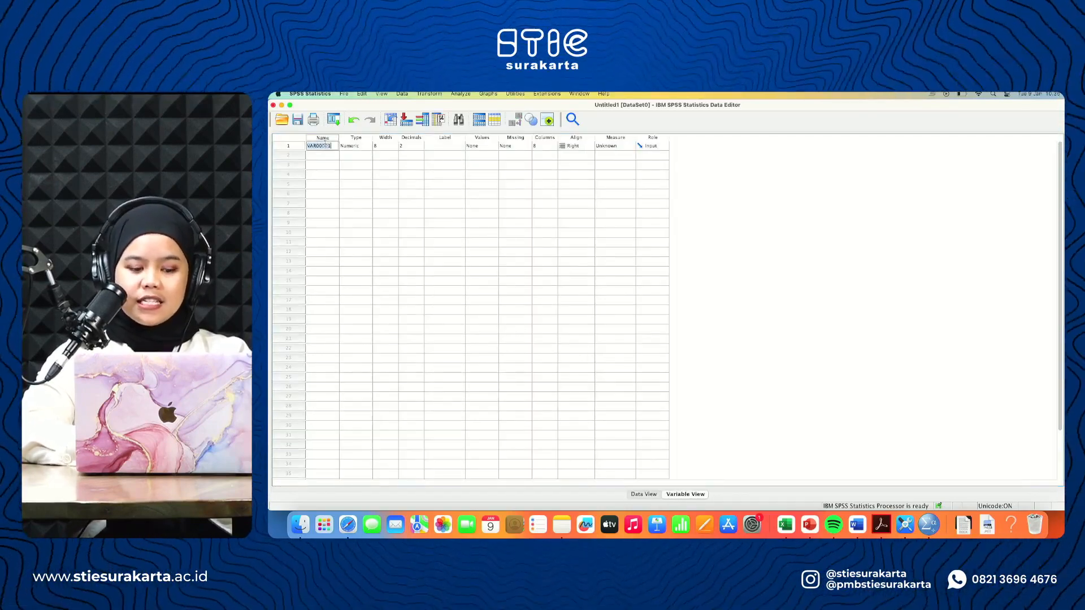
text(Me)
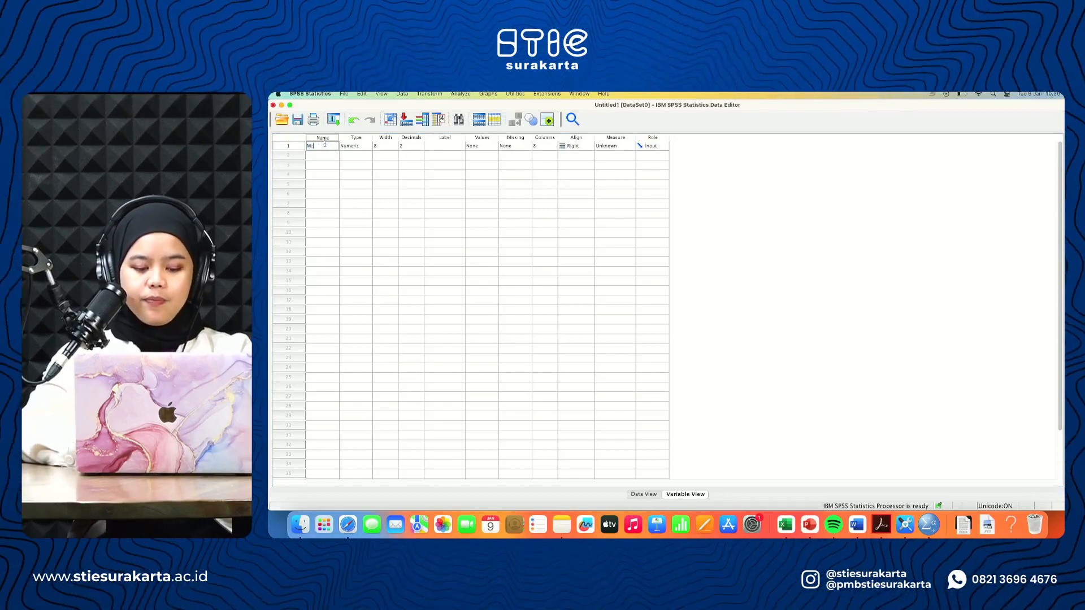
text(rkk)
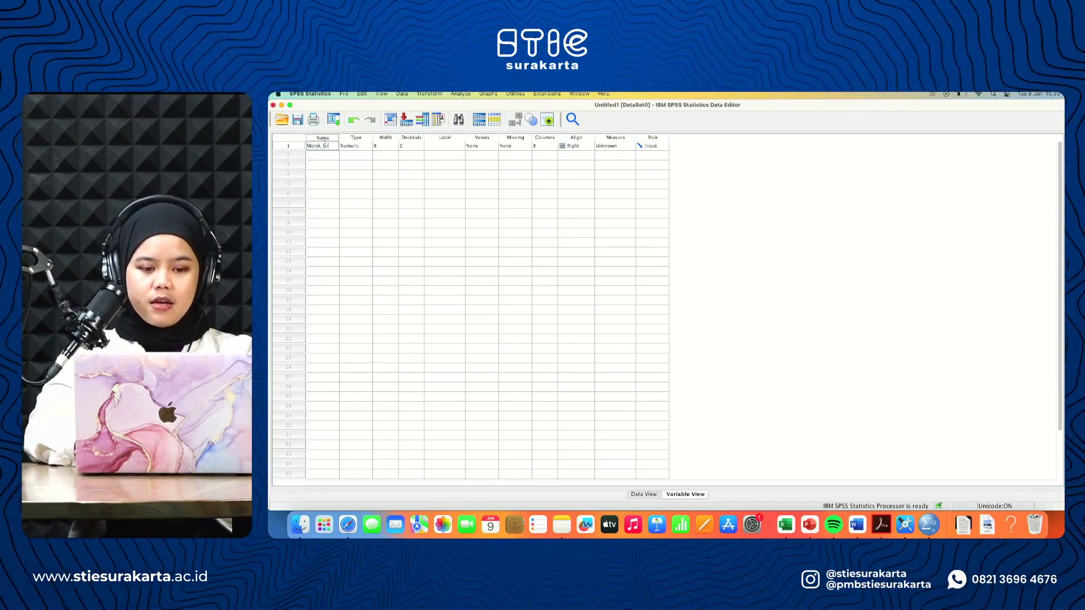
text(_E)
text(-Commerce)
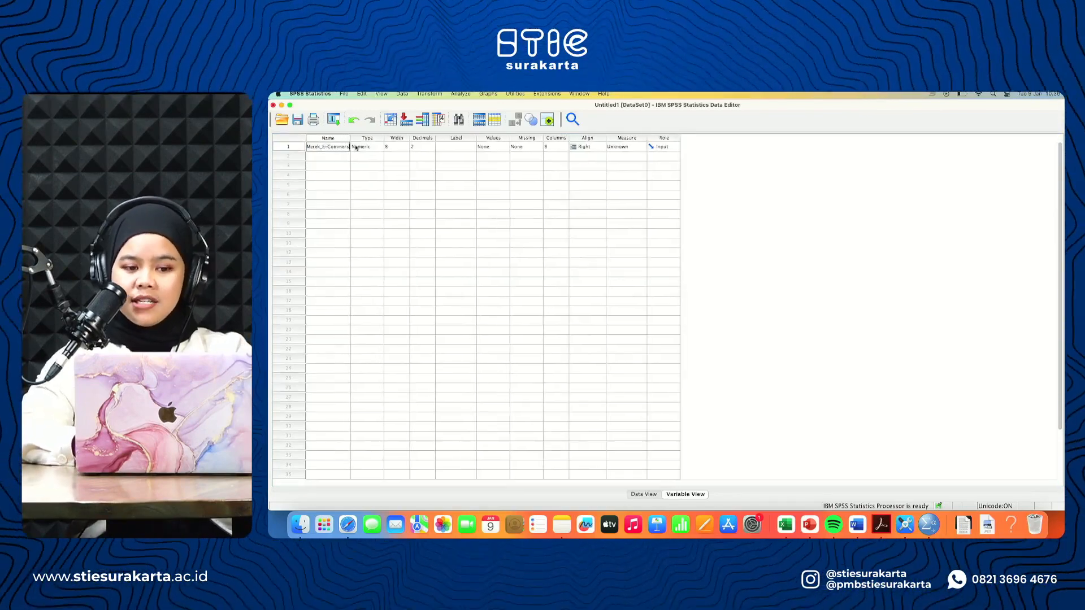
click(504, 150)
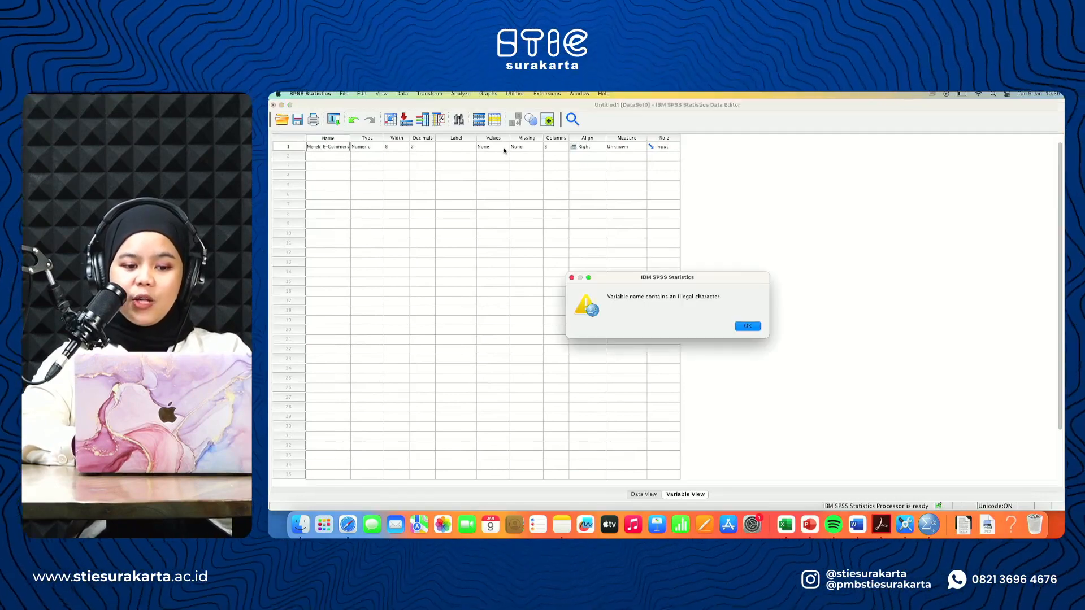
click(747, 326)
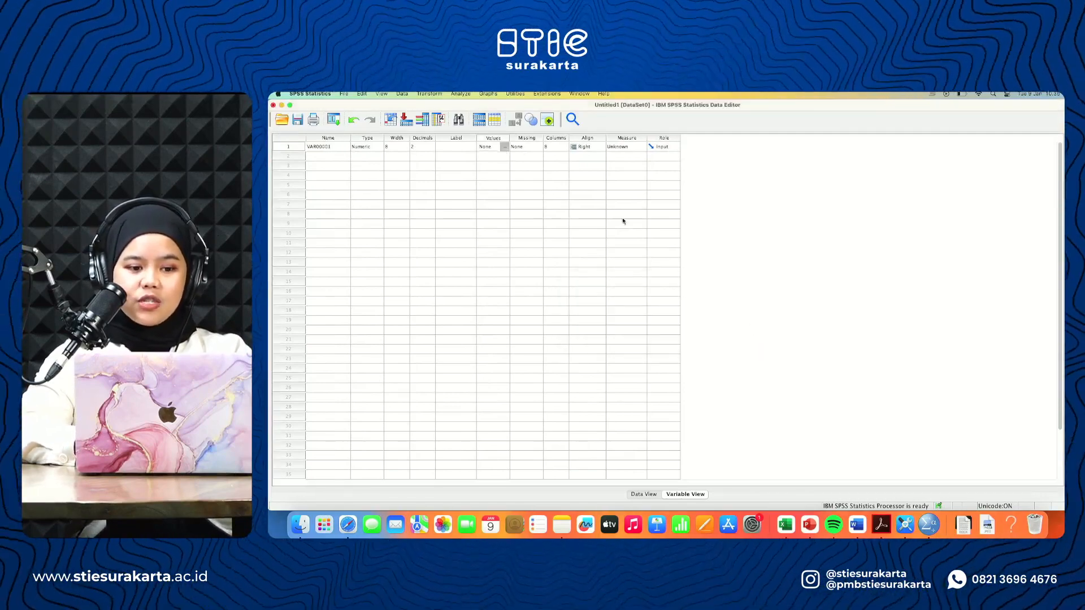
Open the variable's value labels and add the label Shopee for value 1.
click(504, 150)
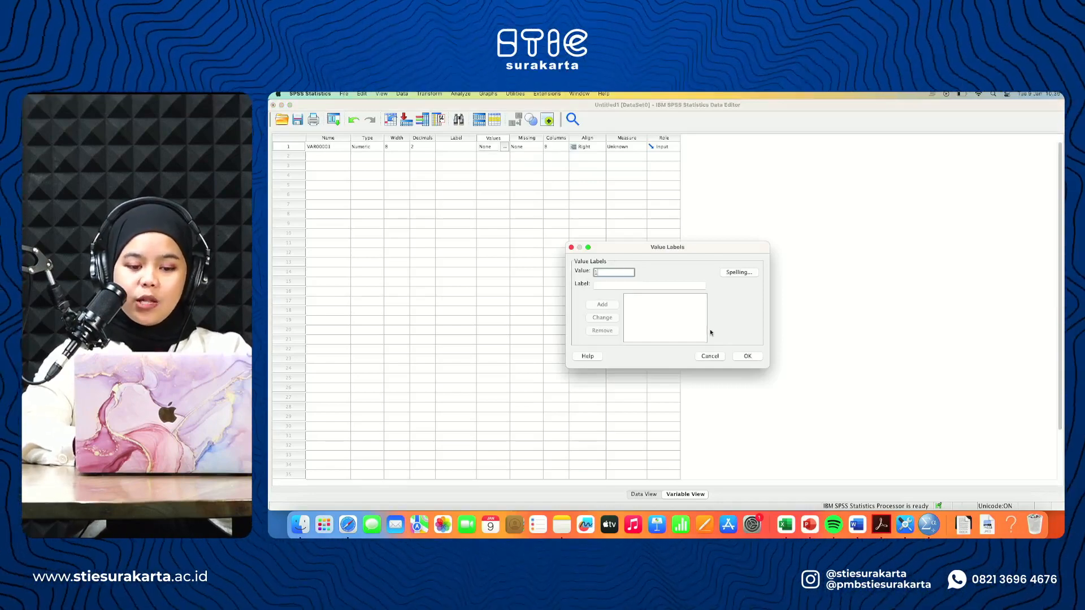
click(681, 287)
text(S)
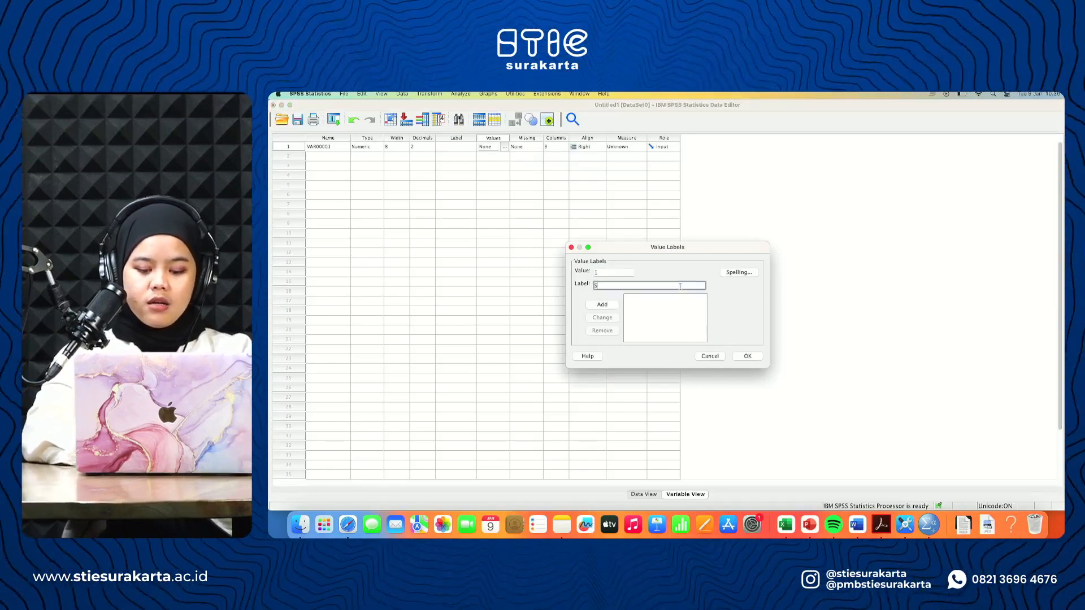
text(hopee)
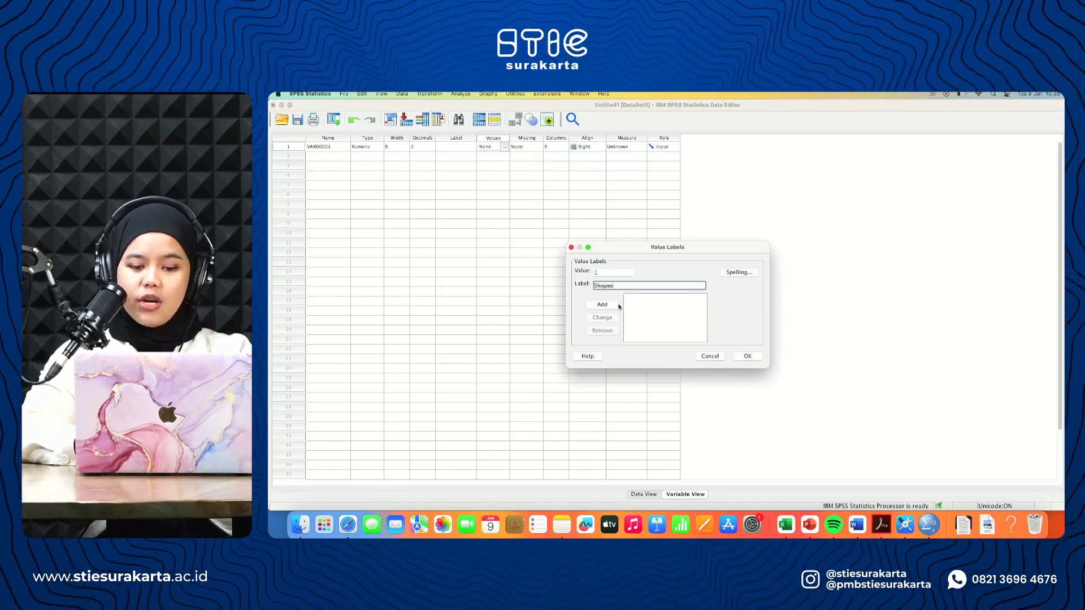
click(615, 306)
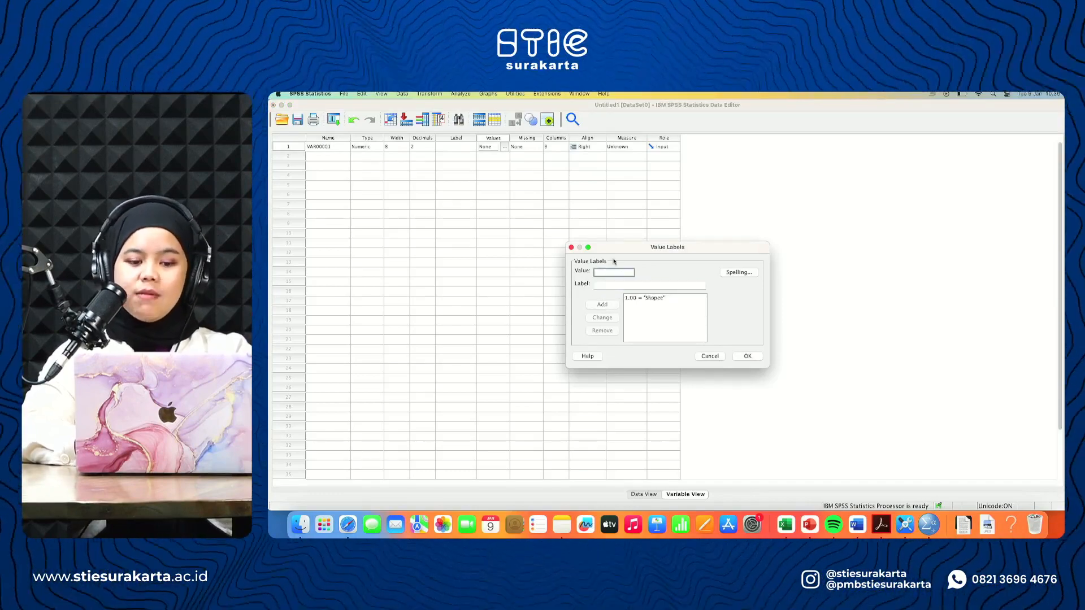
Add the value labels Lazada for 2, Tokopedia for 3 and Blibli.com for 4, and apply the label set.
click(613, 284)
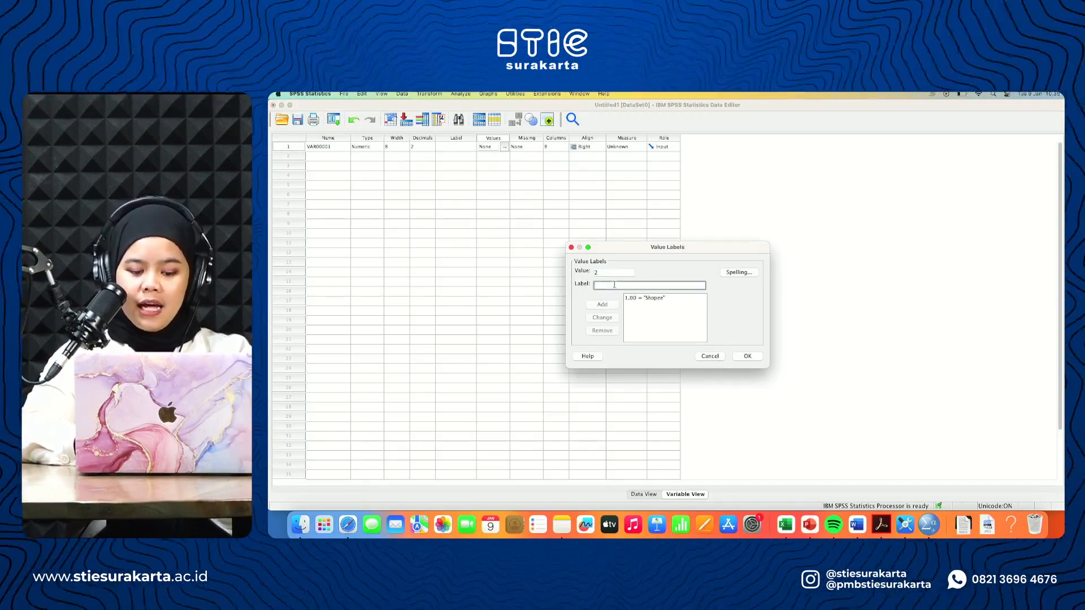
text(Lazada)
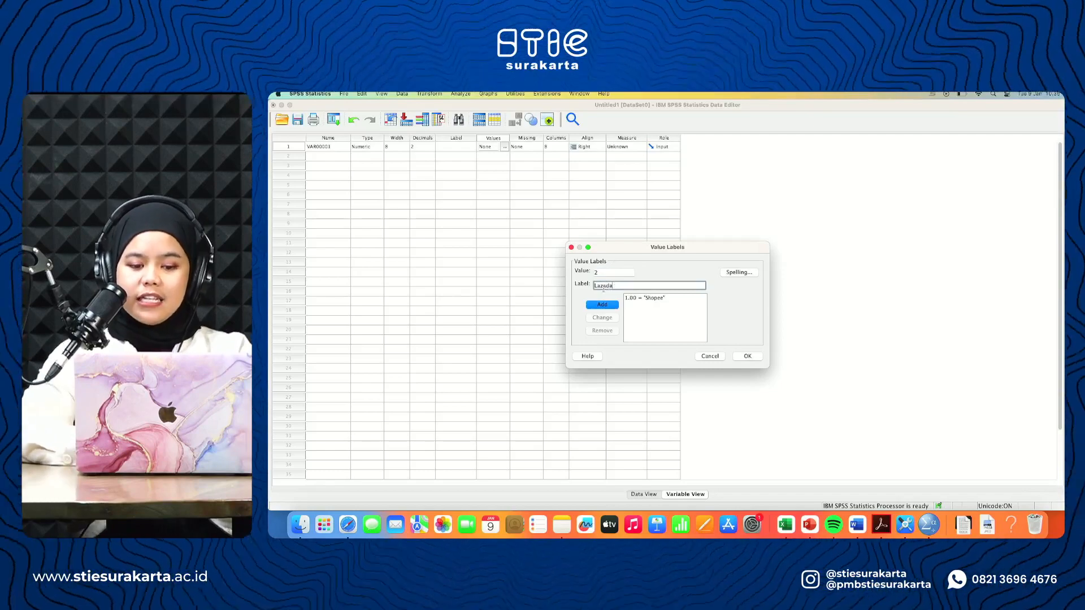
click(599, 307)
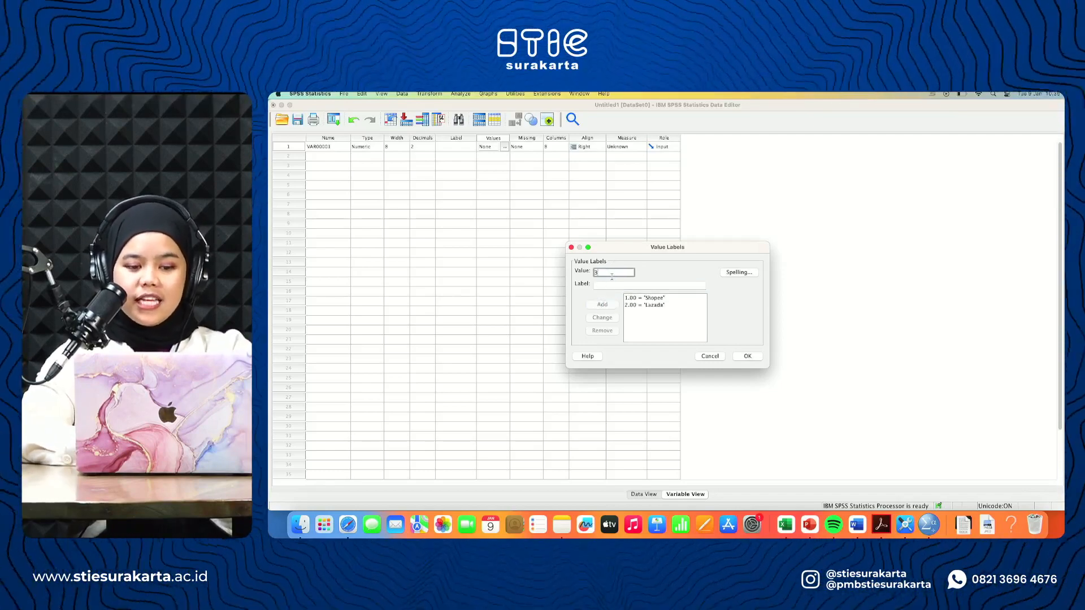
click(614, 284)
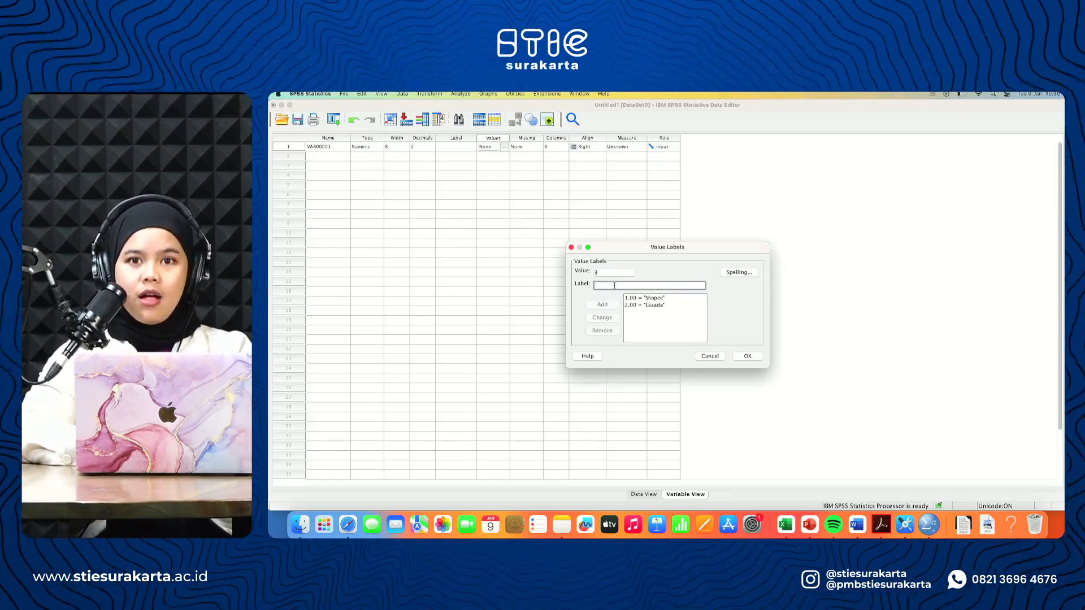
text(Tokopedia)
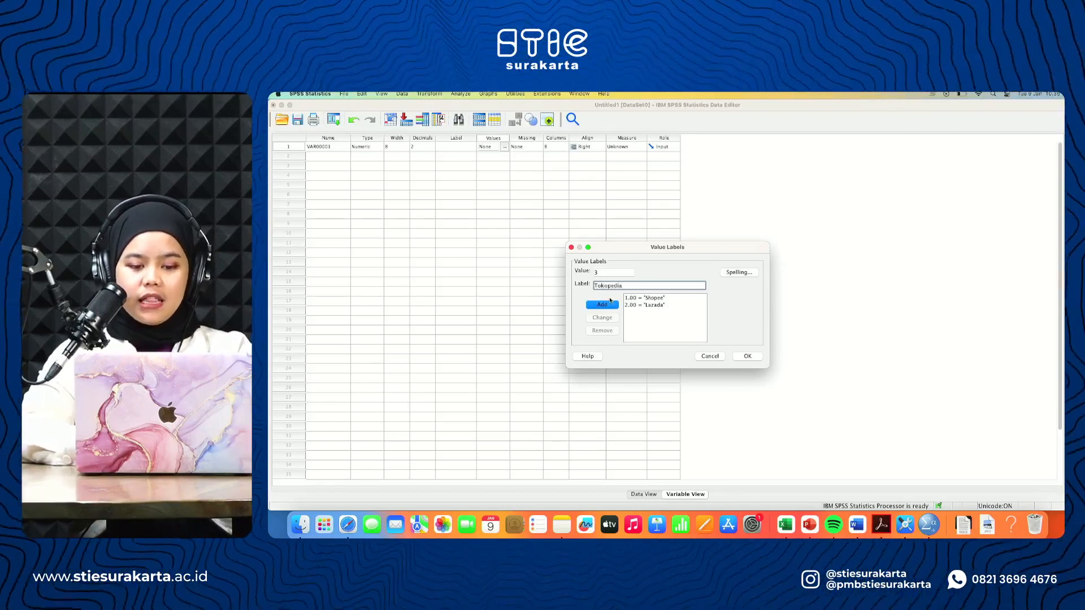
click(608, 305)
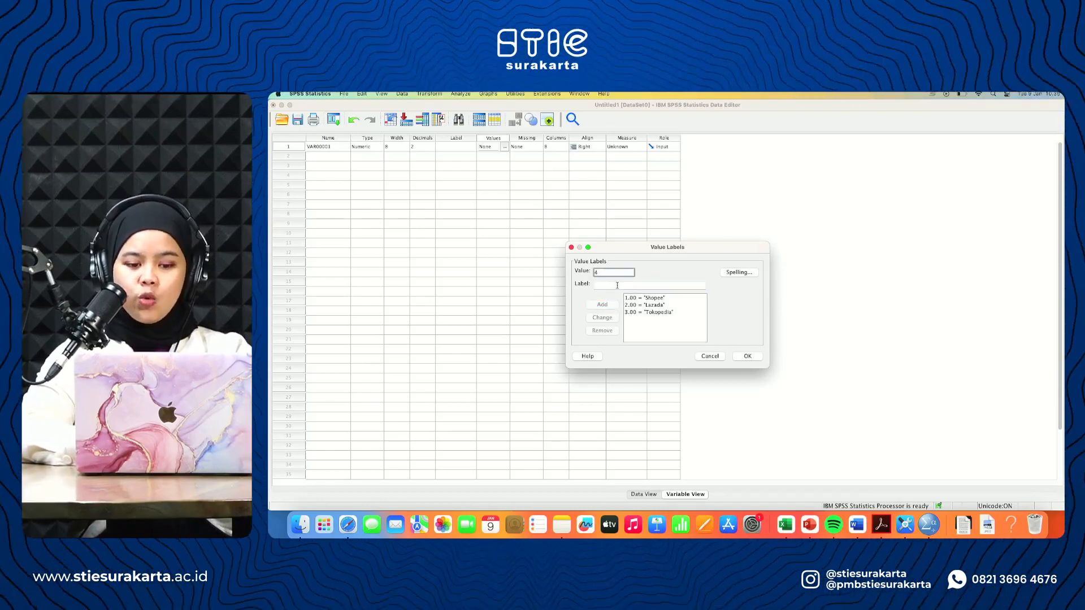
click(617, 285)
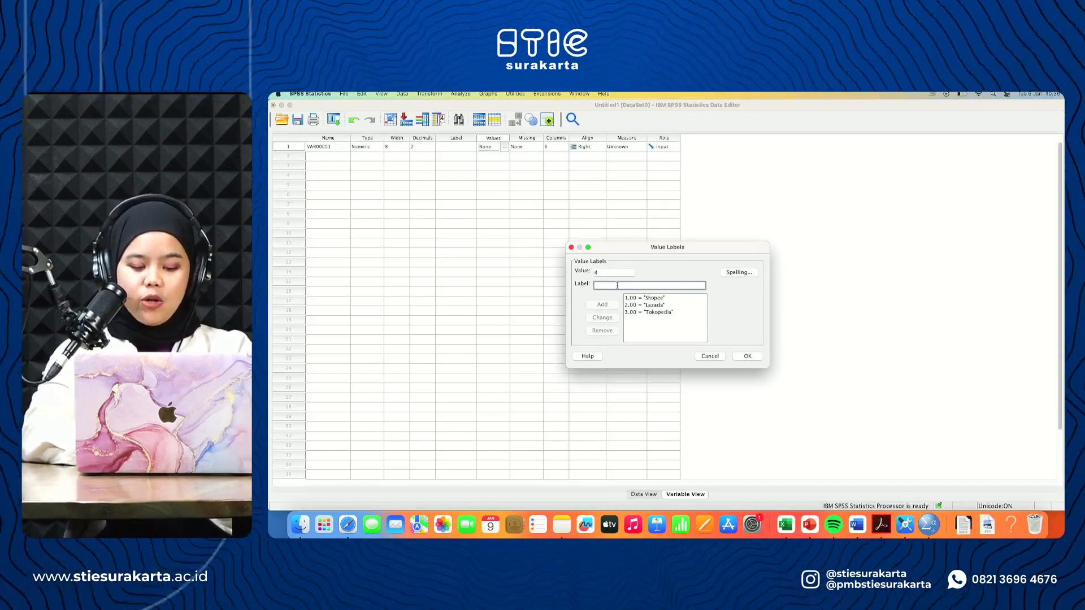
text(Blibli.com)
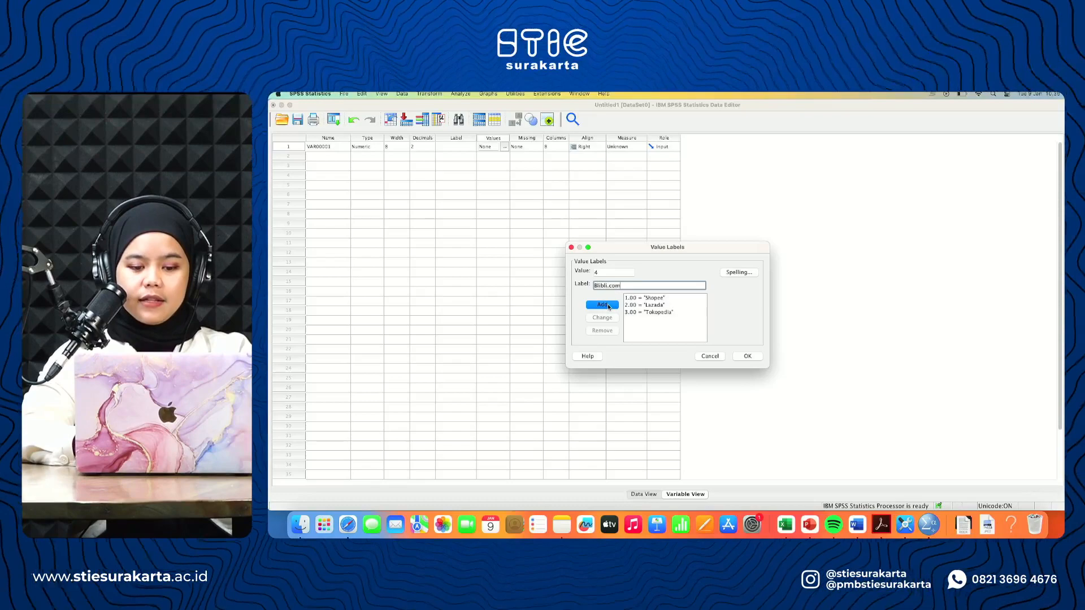
click(608, 304)
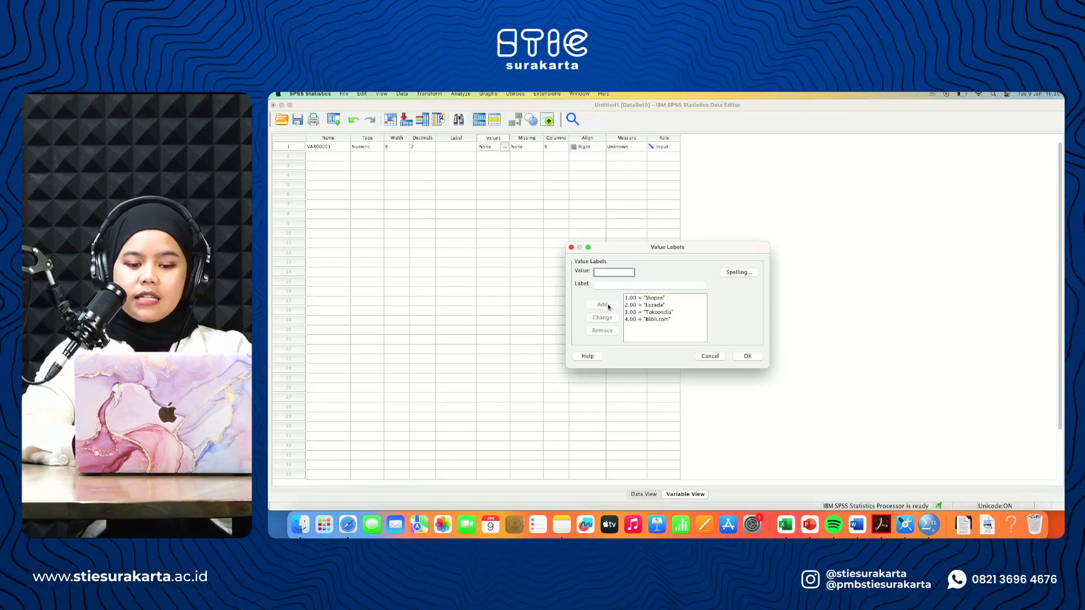
click(746, 356)
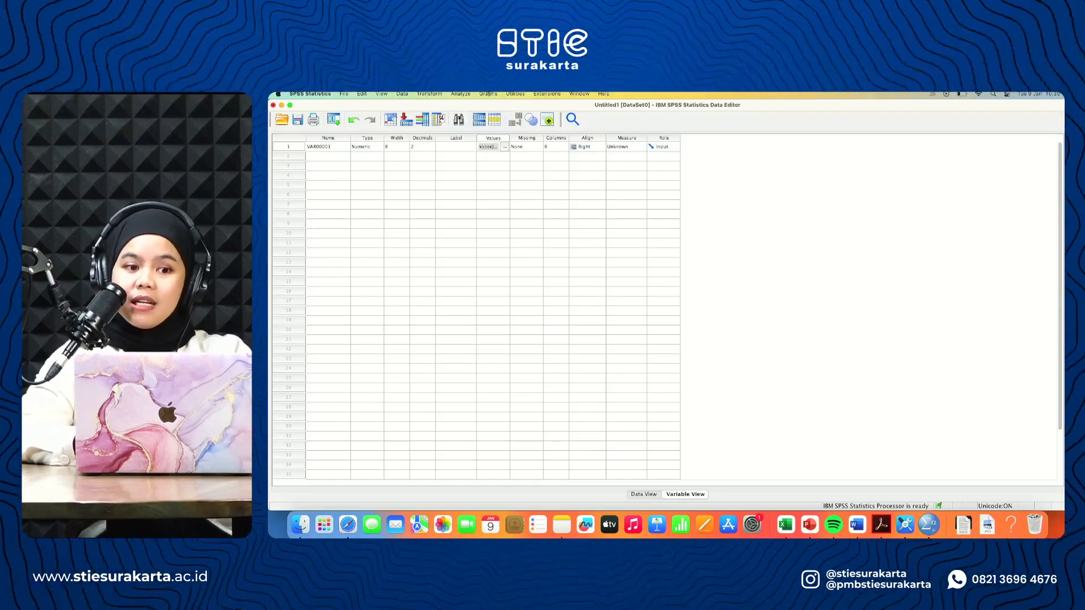
click(466, 95)
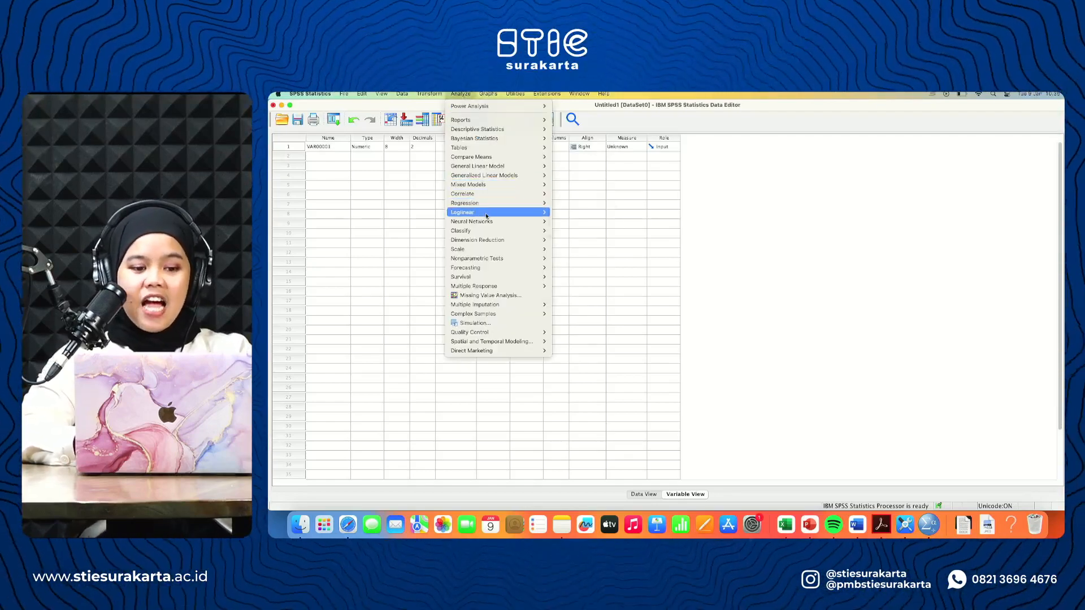
mouse_move(493, 260)
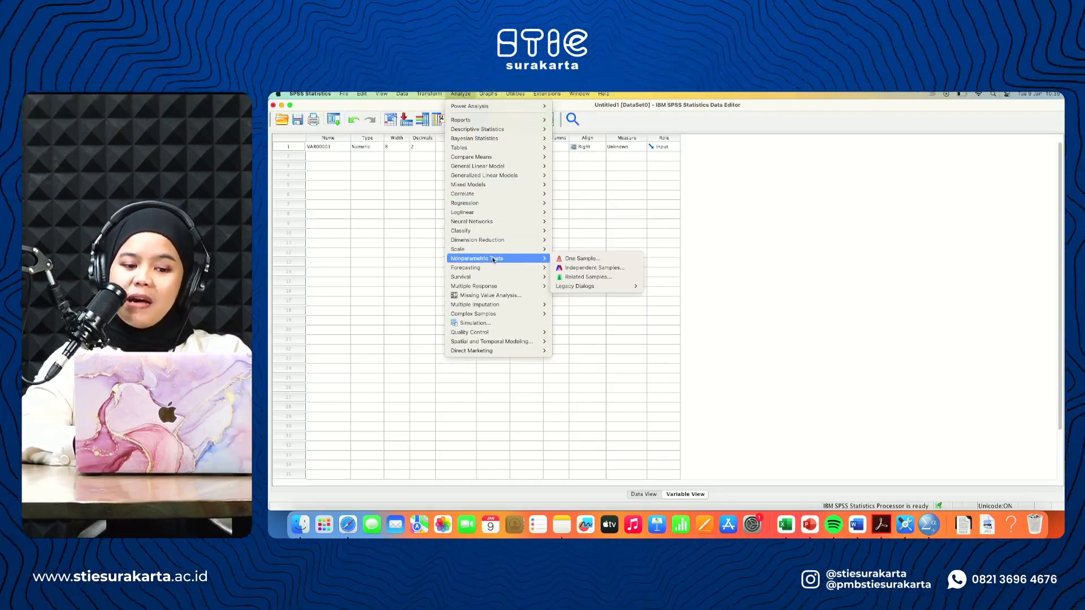
mouse_move(580, 286)
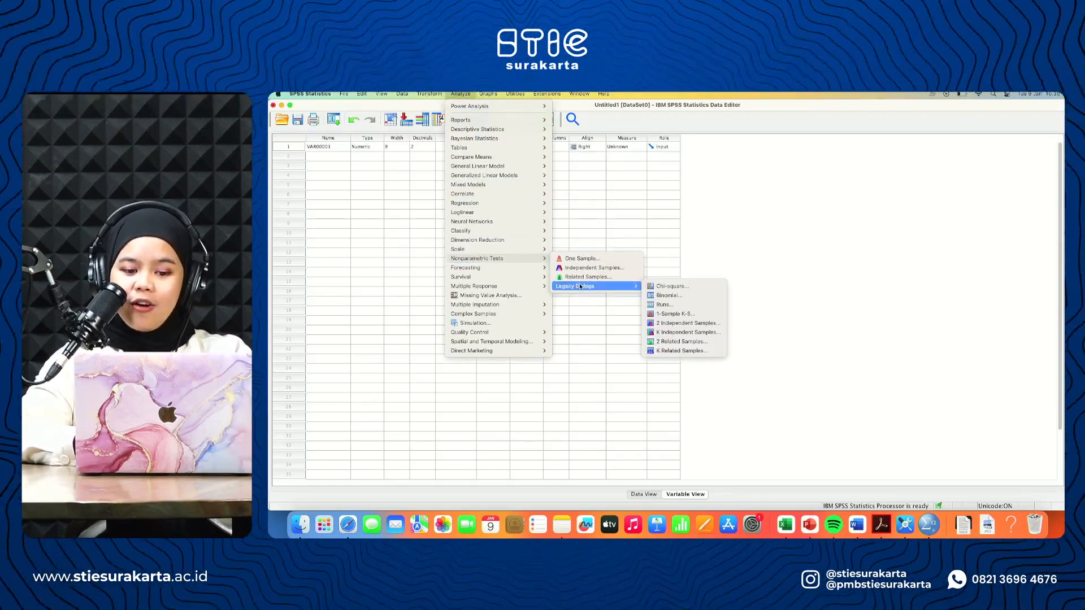
click(657, 288)
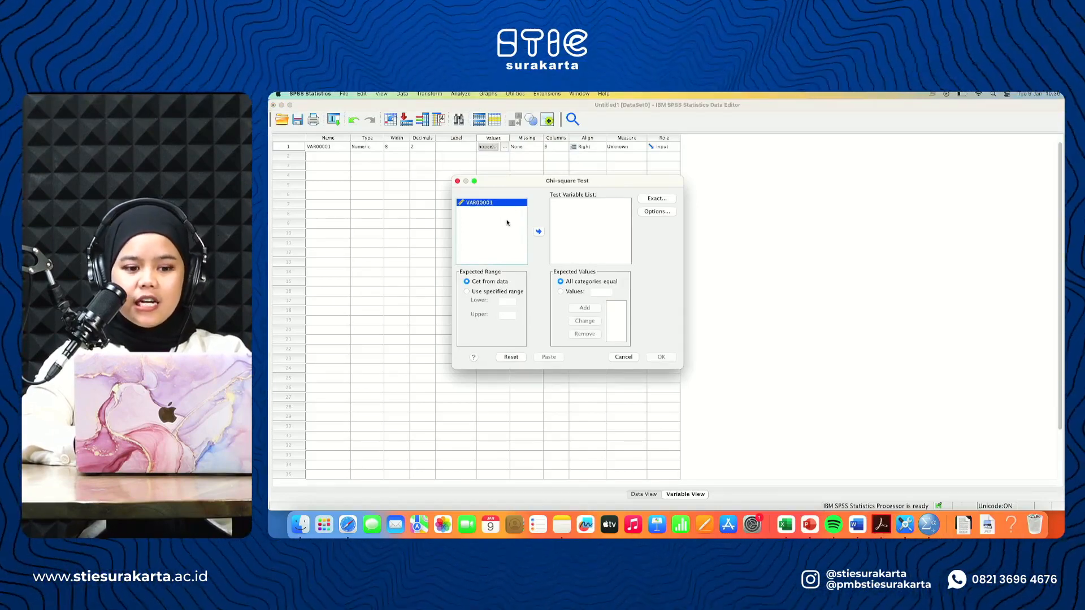
click(623, 357)
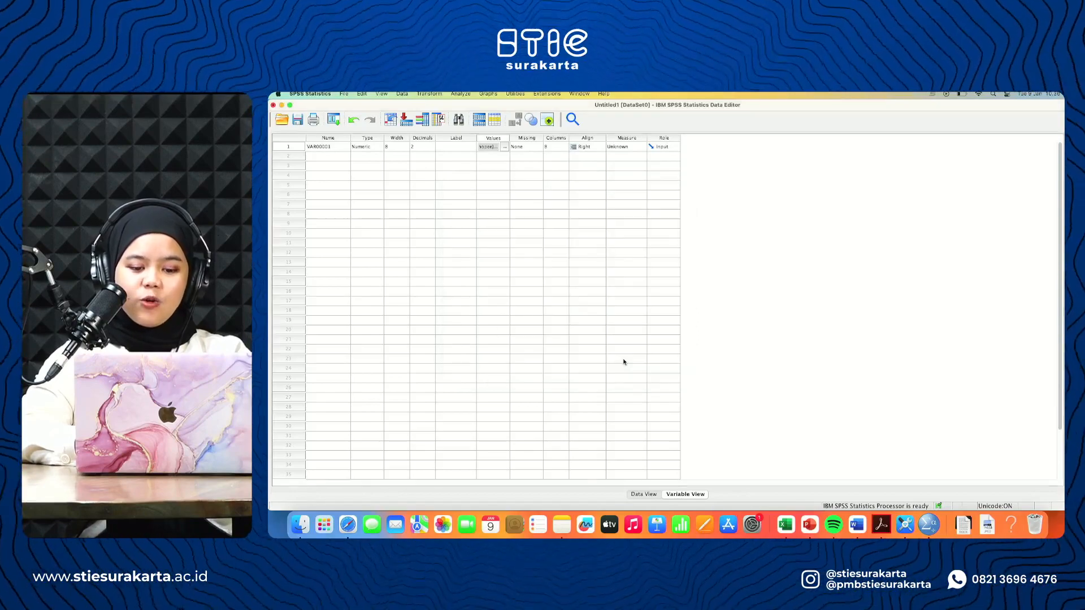
Try to rename the first variable to E-Commers.
click(316, 149)
text(E)
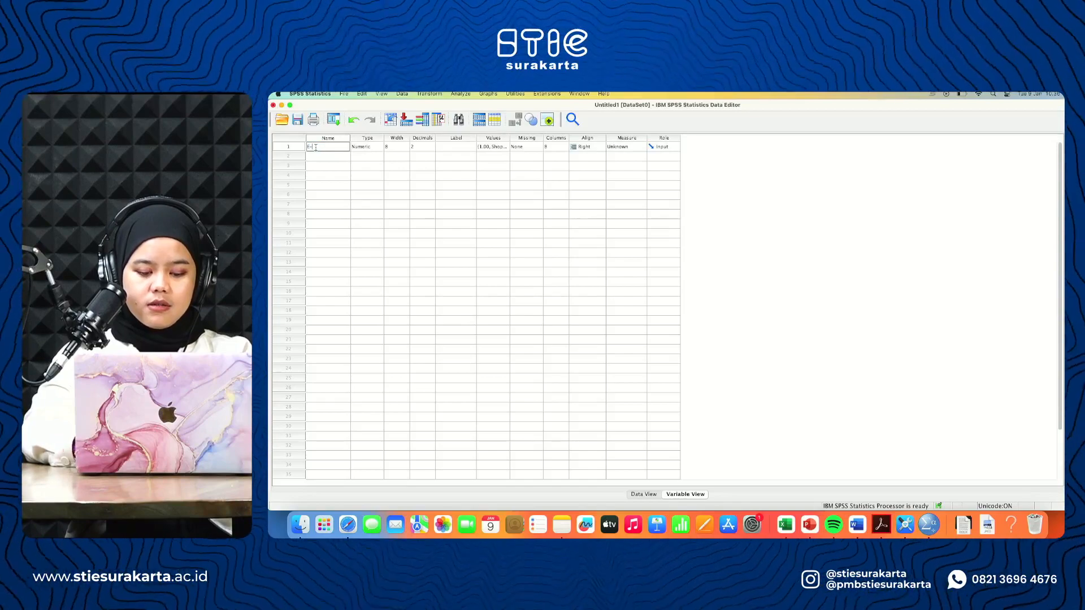
text(-Commers)
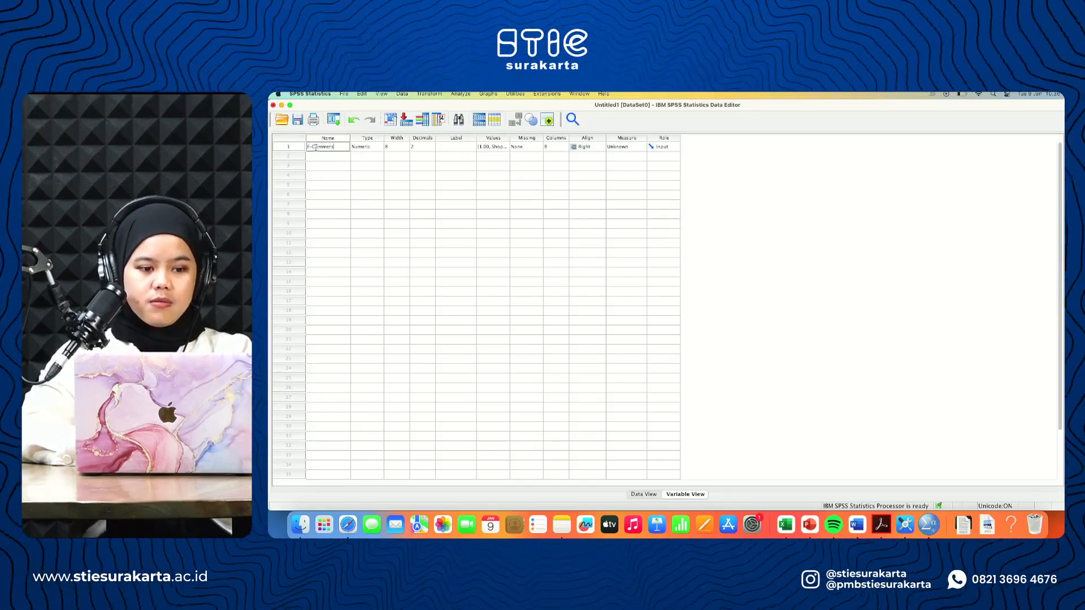
key(Return)
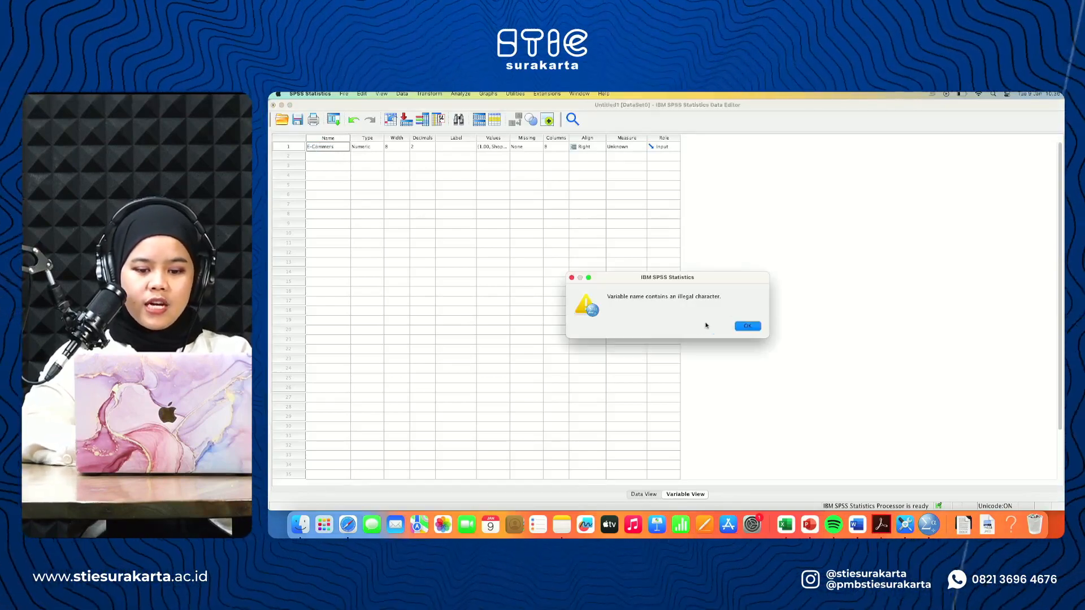
click(745, 326)
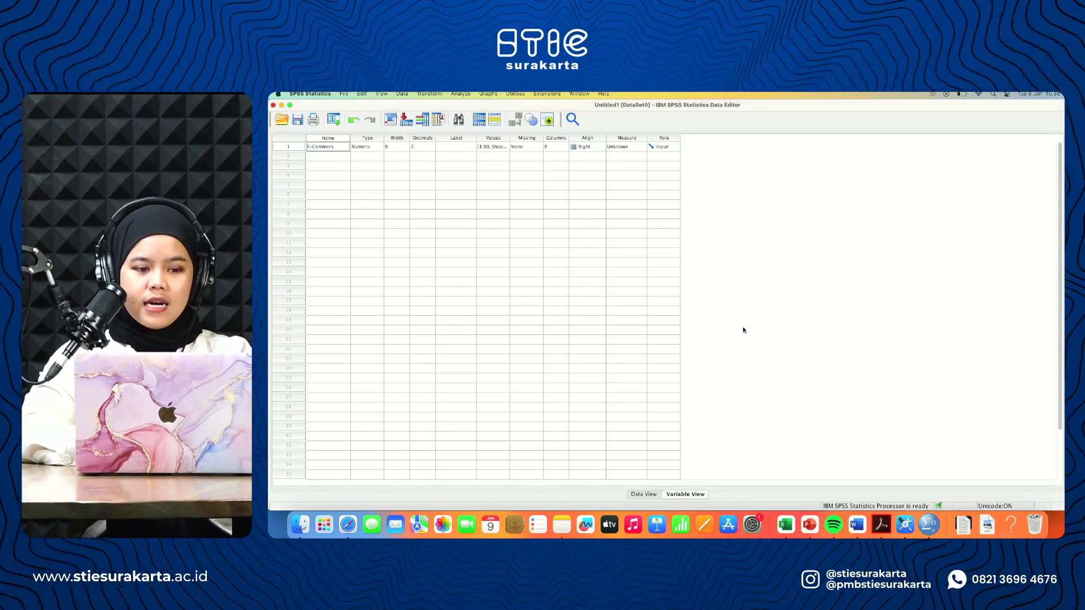
Rename the first variable to Merek_TOKO_Online.
click(315, 147)
text(Merek_T)
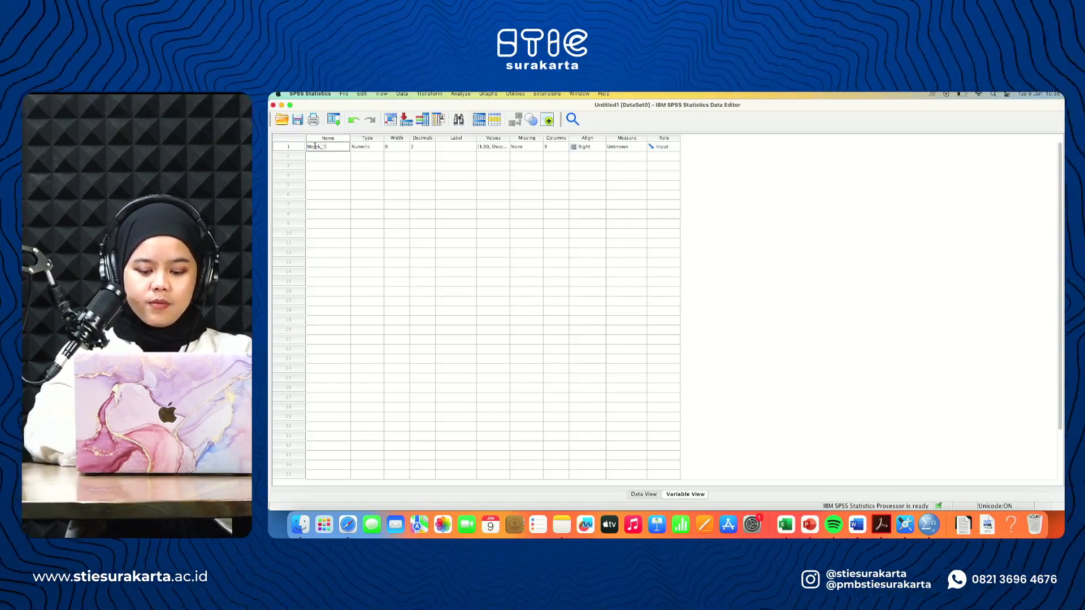
text(OKO_)
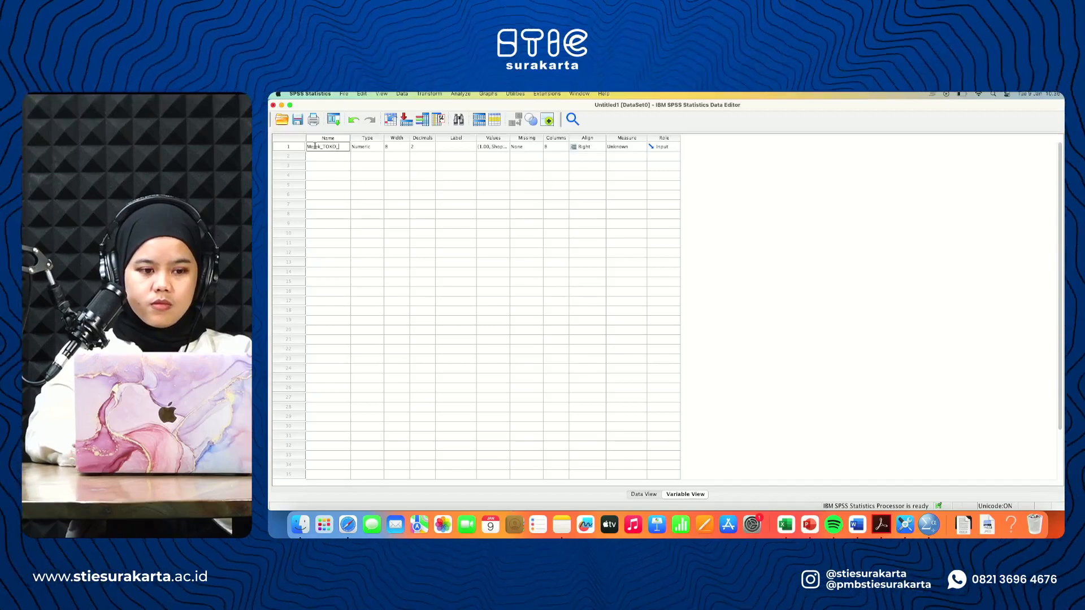
text(Online)
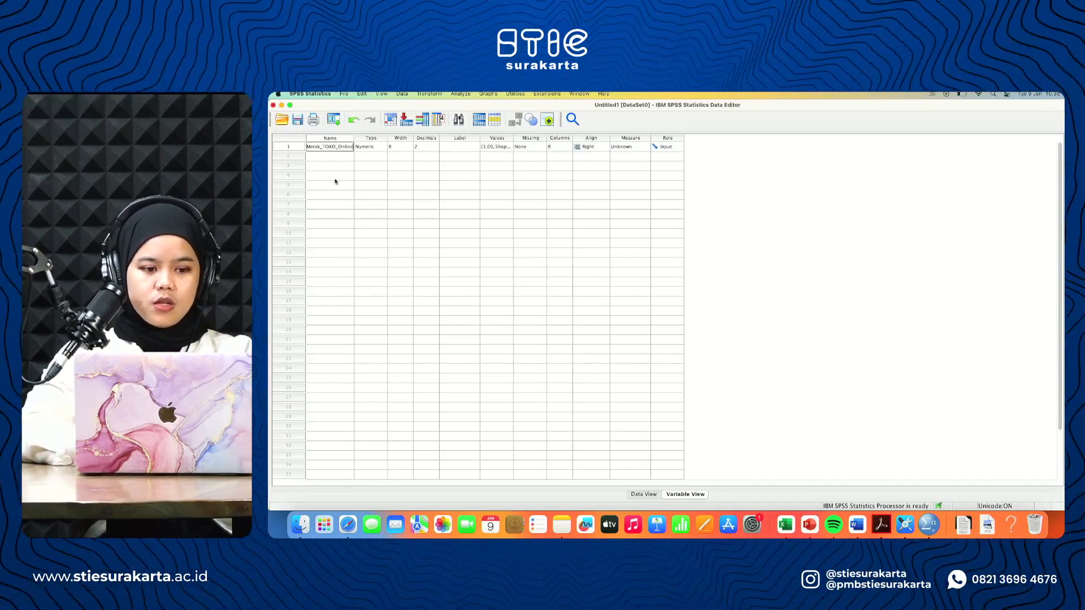
click(337, 185)
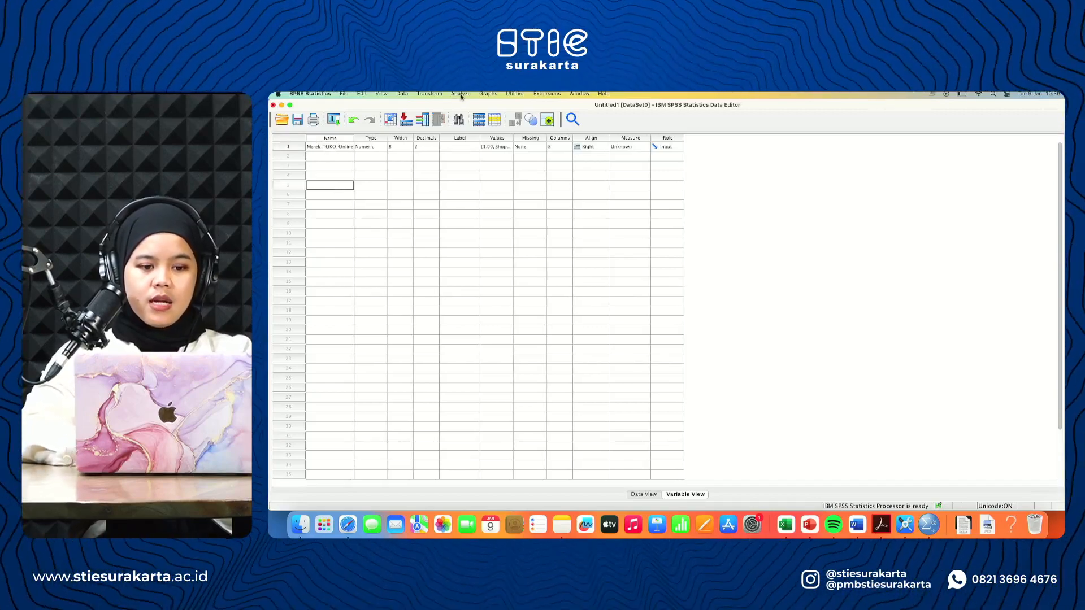
Run the legacy nonparametric Chi-square test on Merek_TOKO_Online with all categories expected equal.
click(460, 94)
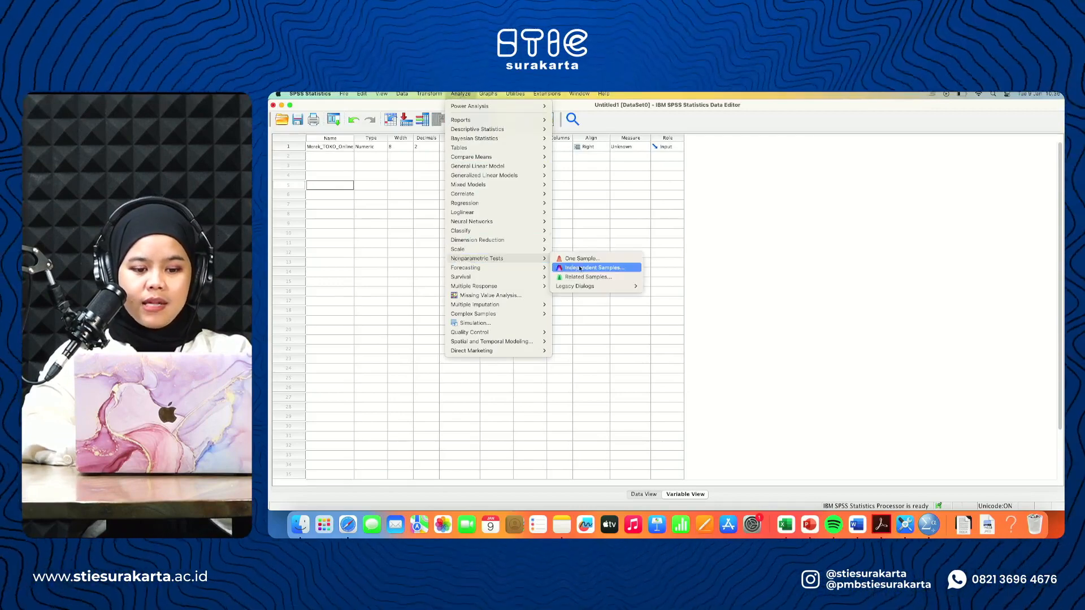
mouse_move(599, 286)
click(674, 288)
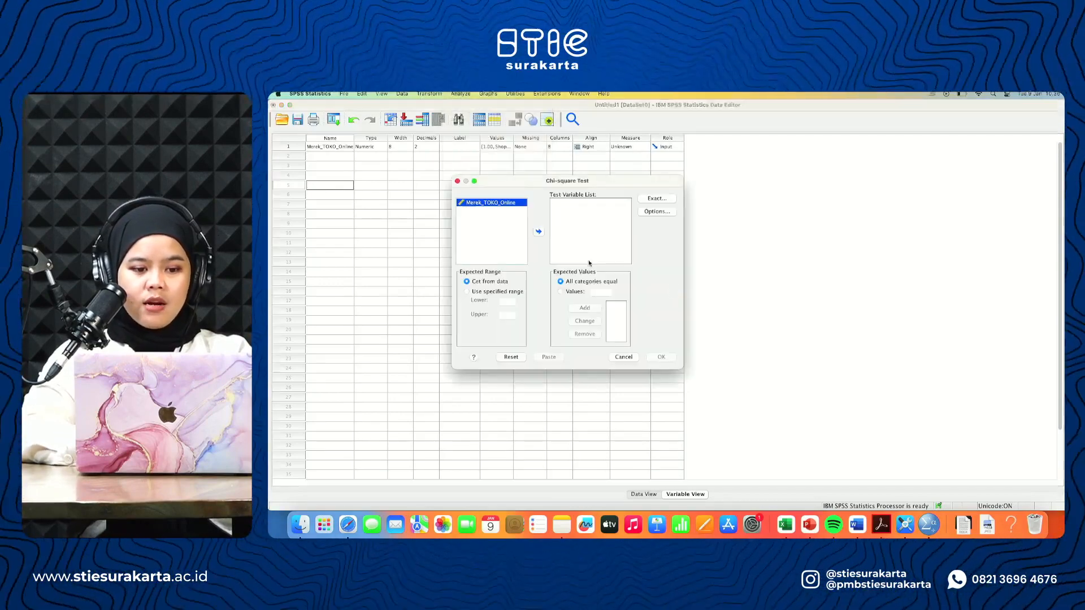
click(539, 233)
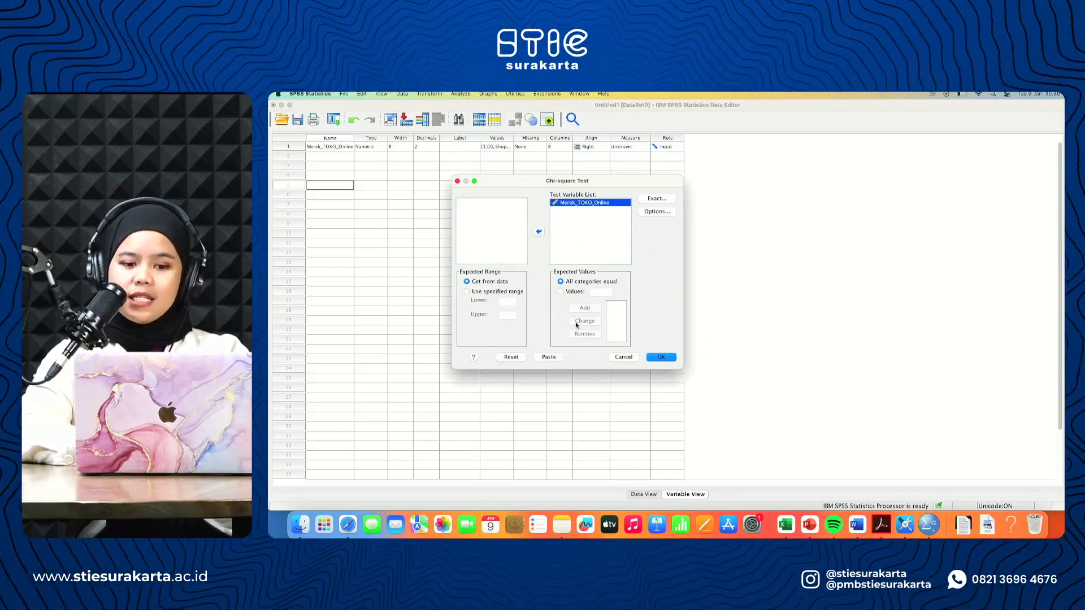
click(672, 356)
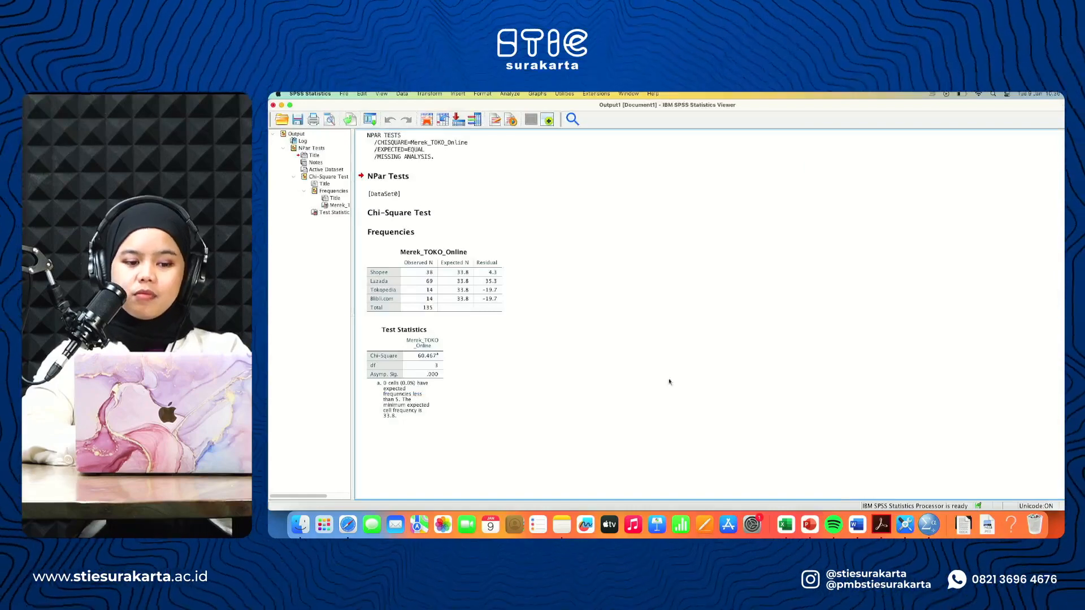
Copy the Merek_TOKO_Online frequencies table into the Word document below the Chi Square Goodness line of the answer.
click(481, 290)
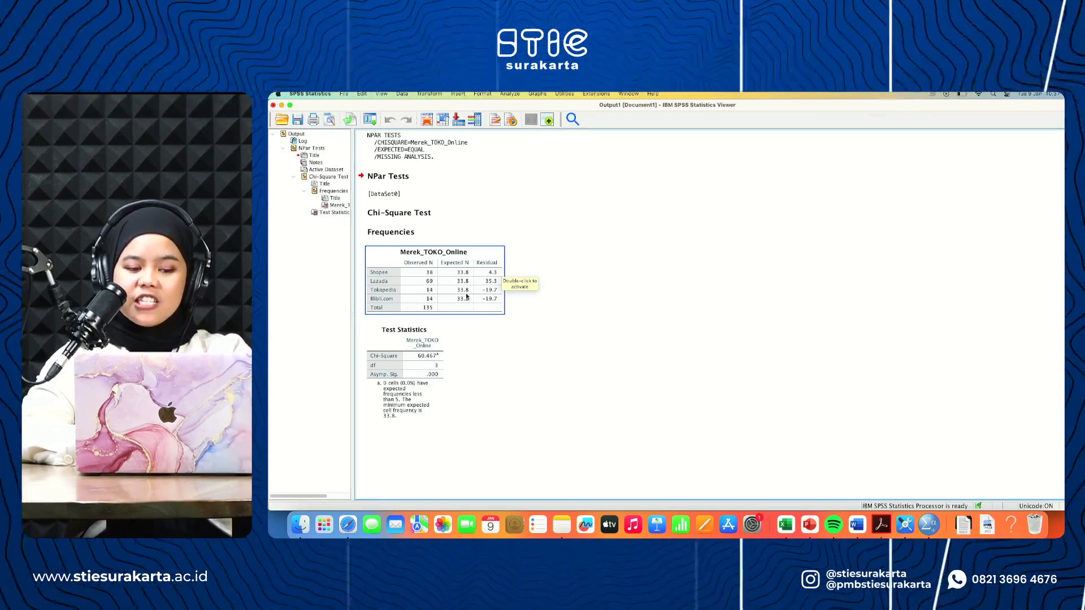
click(525, 307)
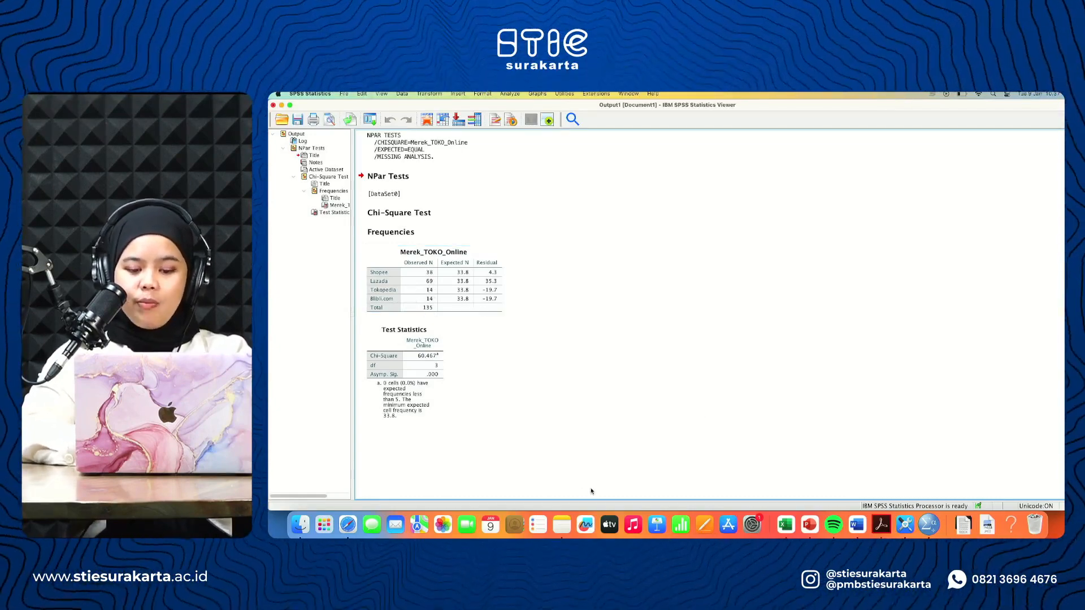
click(464, 283)
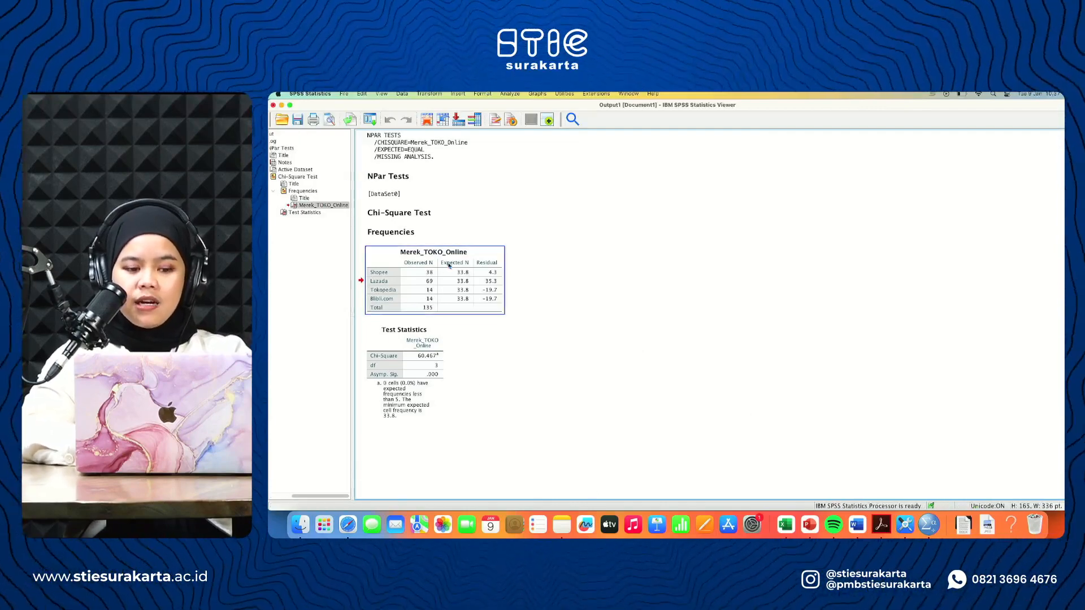
click(858, 524)
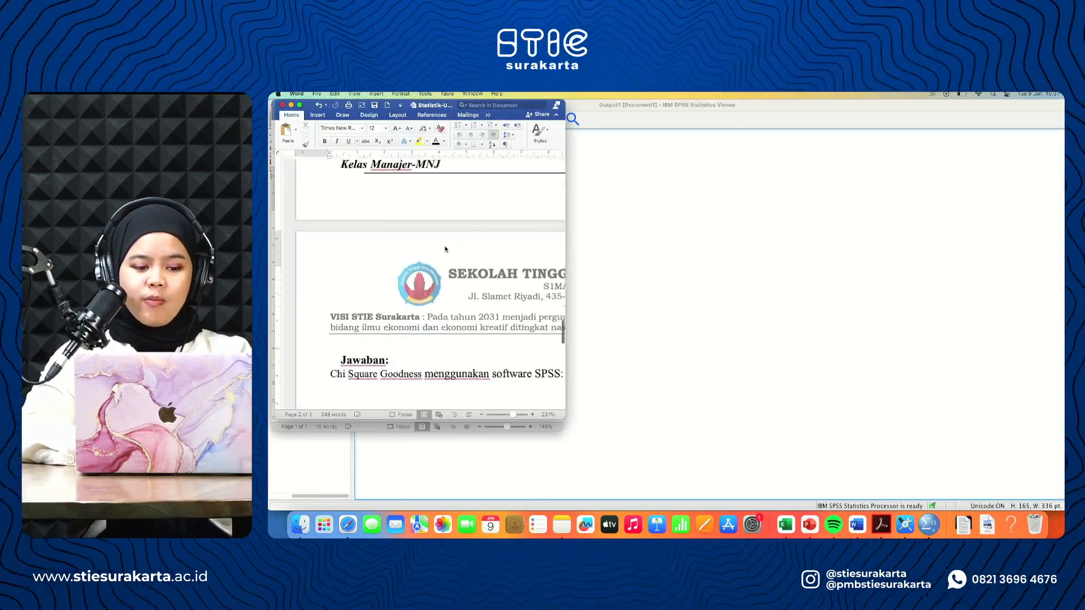
scroll(445, 246, down, 5)
text(Merek_TOKO_Online 	Observed N	Expected N	Residual Shopee	38	33.8	4.3 Lazada	69	33.8	35.3 Tokopedia	14	33.8	-19.7 Blibli.com	14	33.8	-19.7 Total	135)
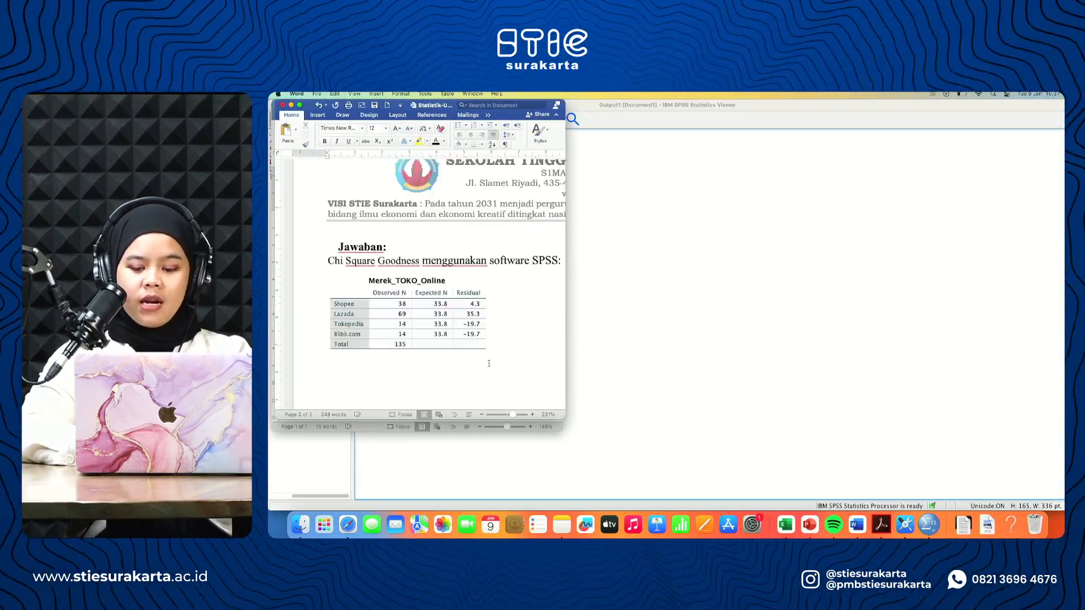
Copy the Test Statistics table from the SPSS output into the Word document below the Merek_TOKO_Online frequencies table.
click(727, 369)
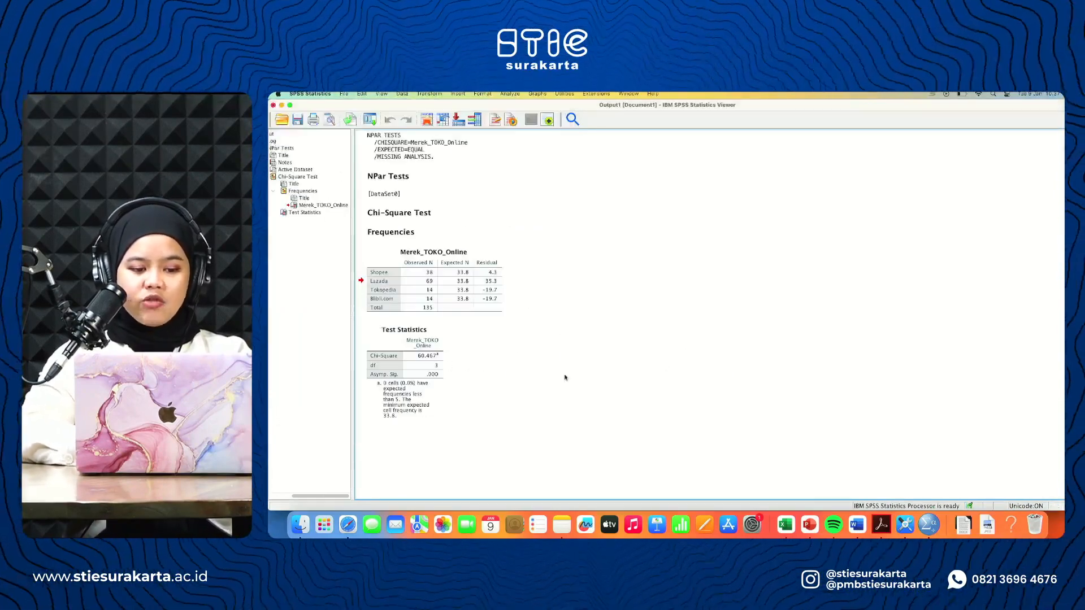
click(438, 389)
key(super+c)
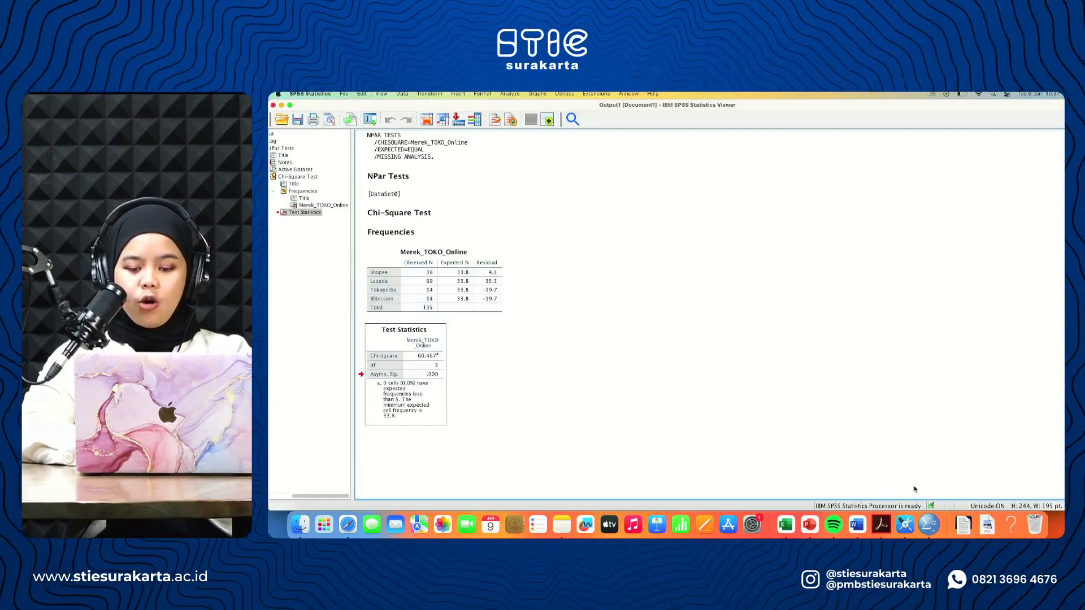
click(857, 525)
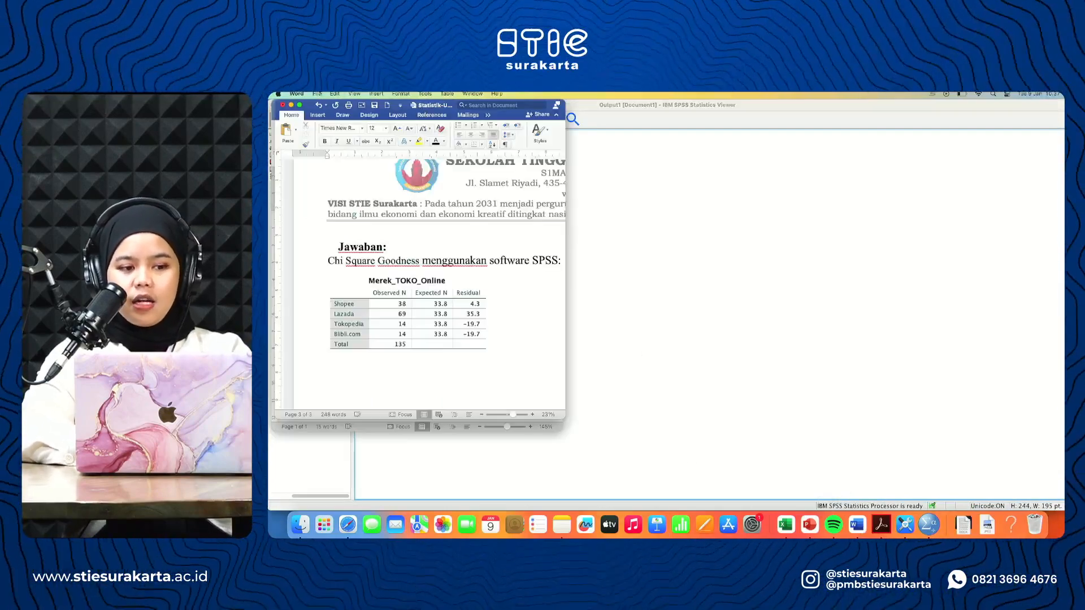
click(300, 105)
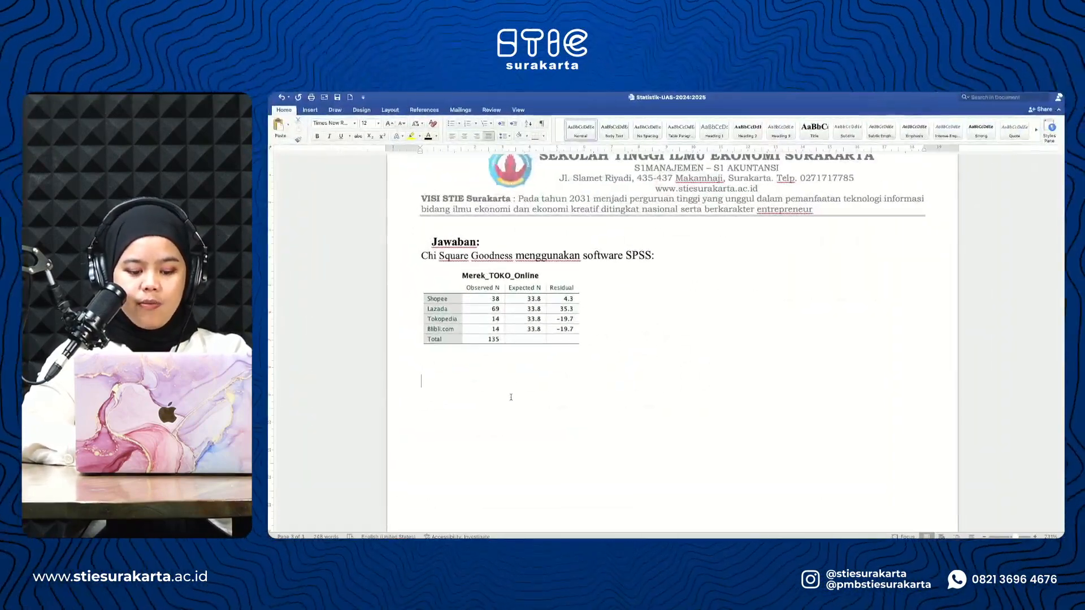
key(super+v)
key(Return)
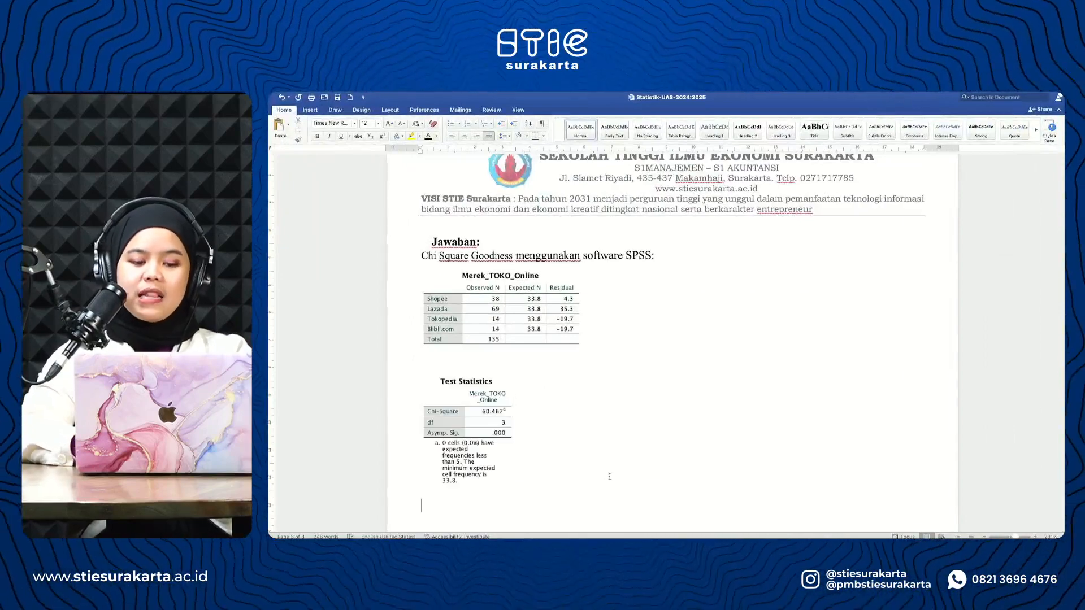
Start an interpretation paragraph between the frequencies and Test Statistics tables with "Terdapat 38 respoden yang memilih".
click(582, 346)
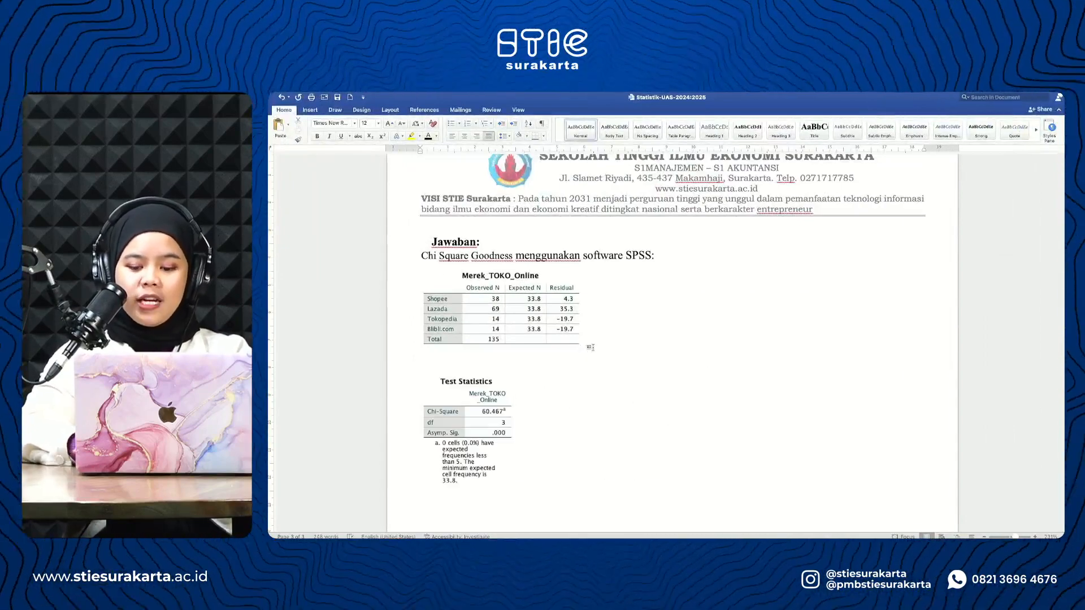
key(Return)
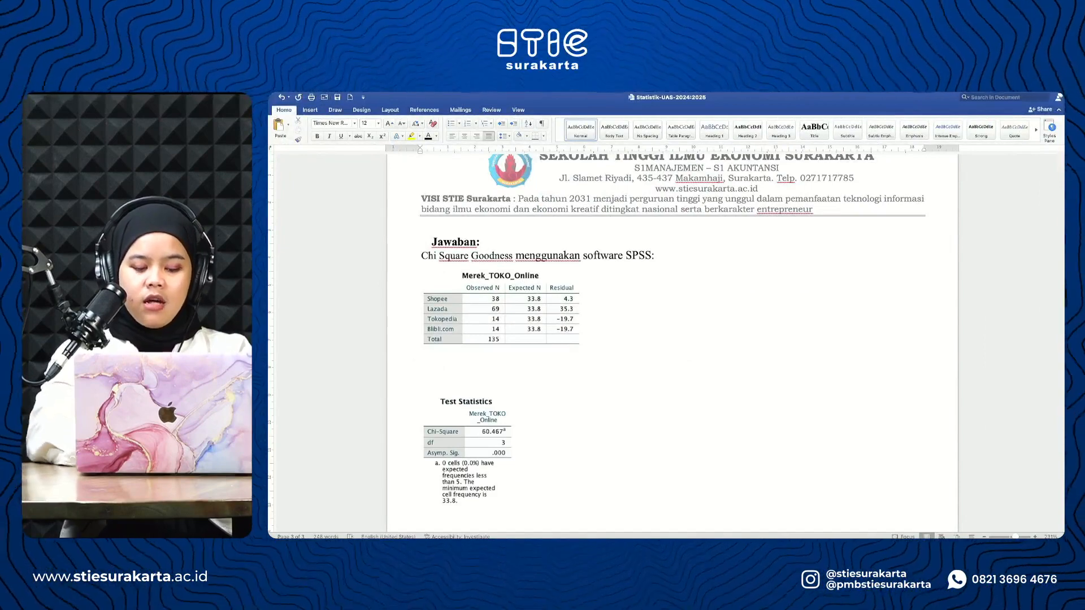
text(Terdapat )
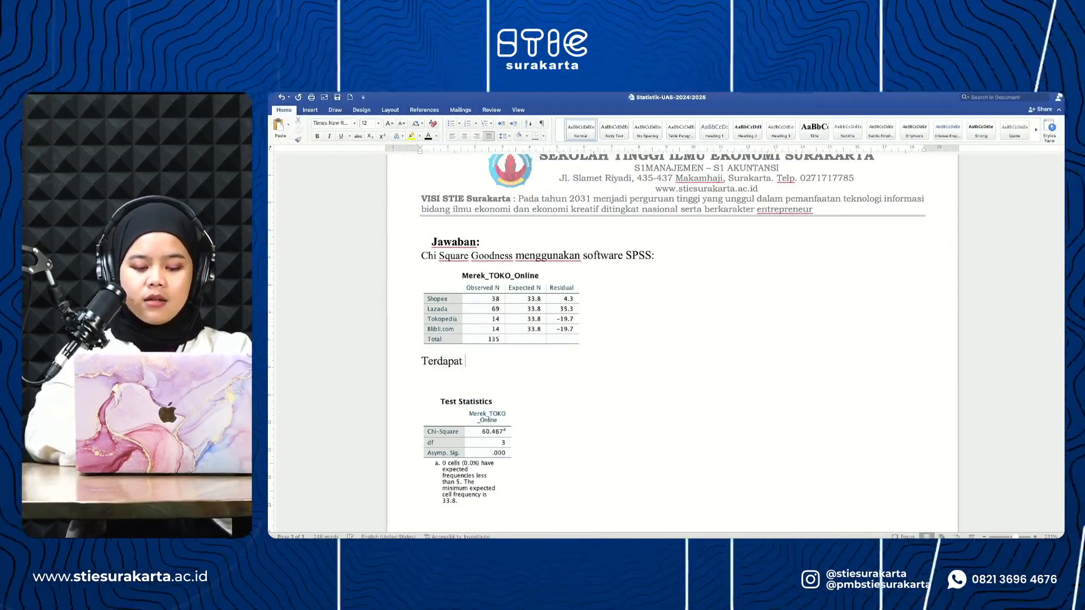
text(38)
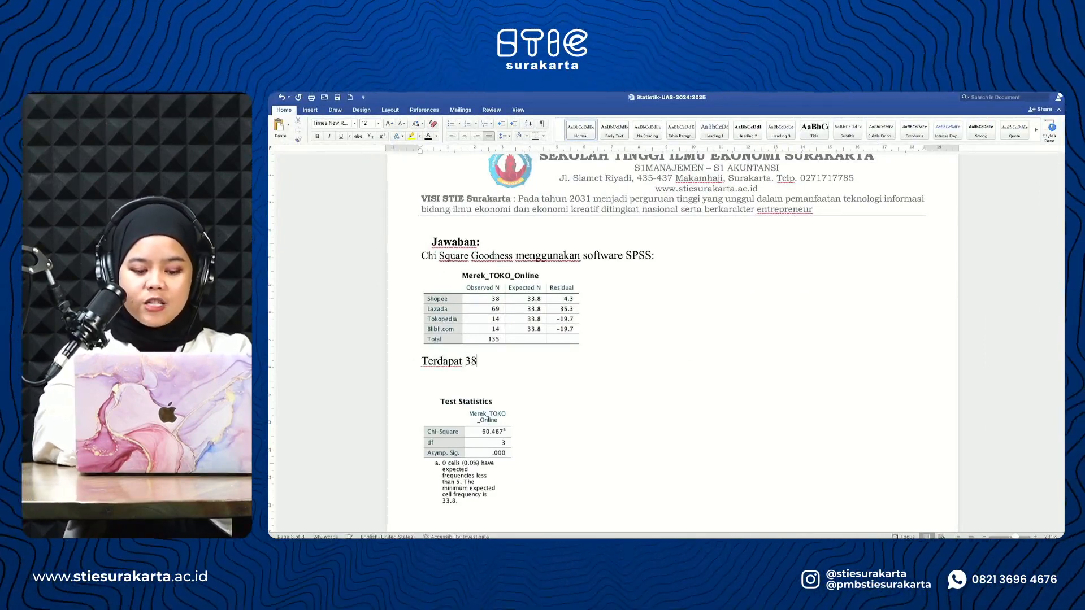
text( respoden yang memm)
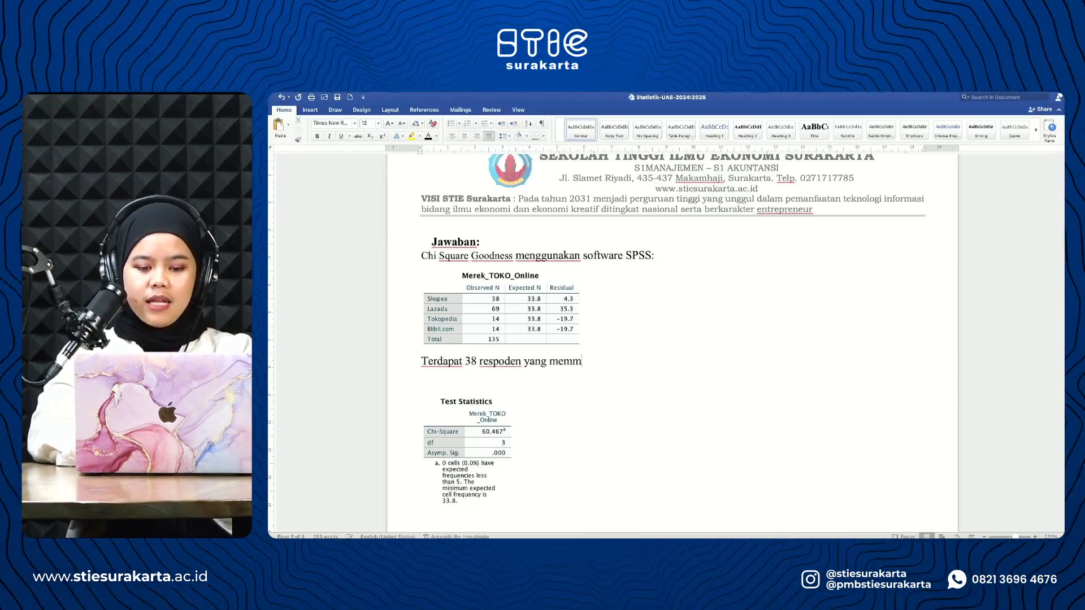
key(BackSpace)
text(il)
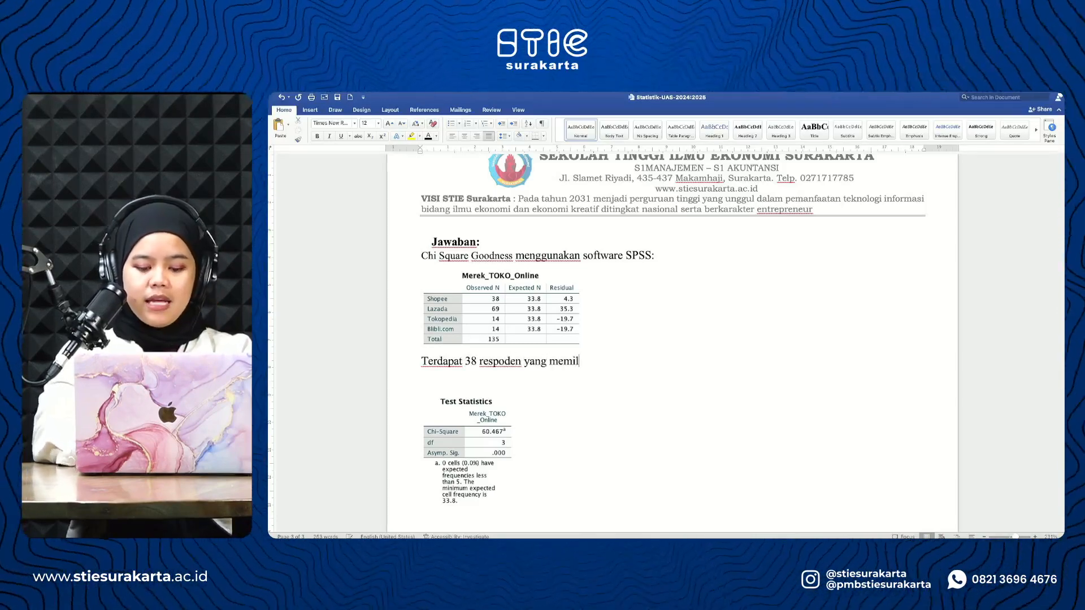
text(ih t)
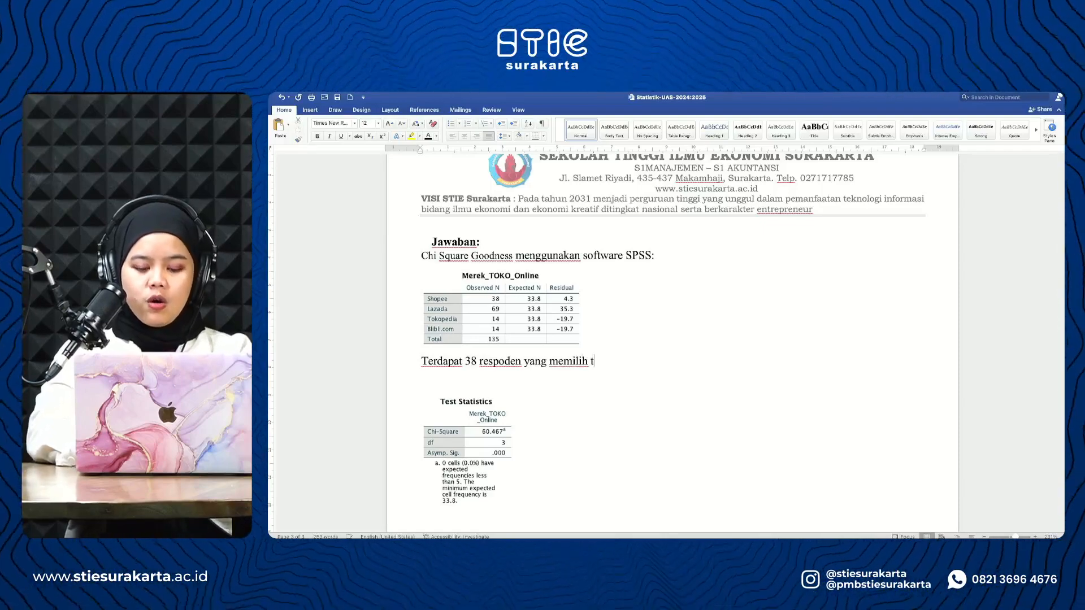
text(ook onlinen)
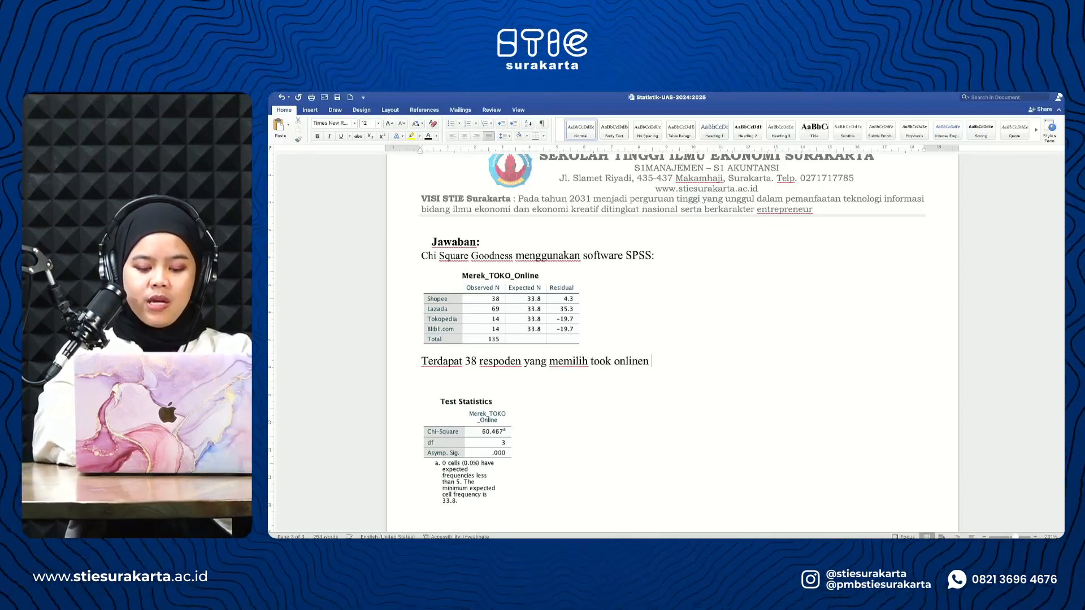
key(BackSpace)
key(BackSpace)
key(BackSpace)
key(BackSpace)
key(BackSpace)
key(BackSpace)
key(BackSpace)
key(BackSpace)
key(BackSpace)
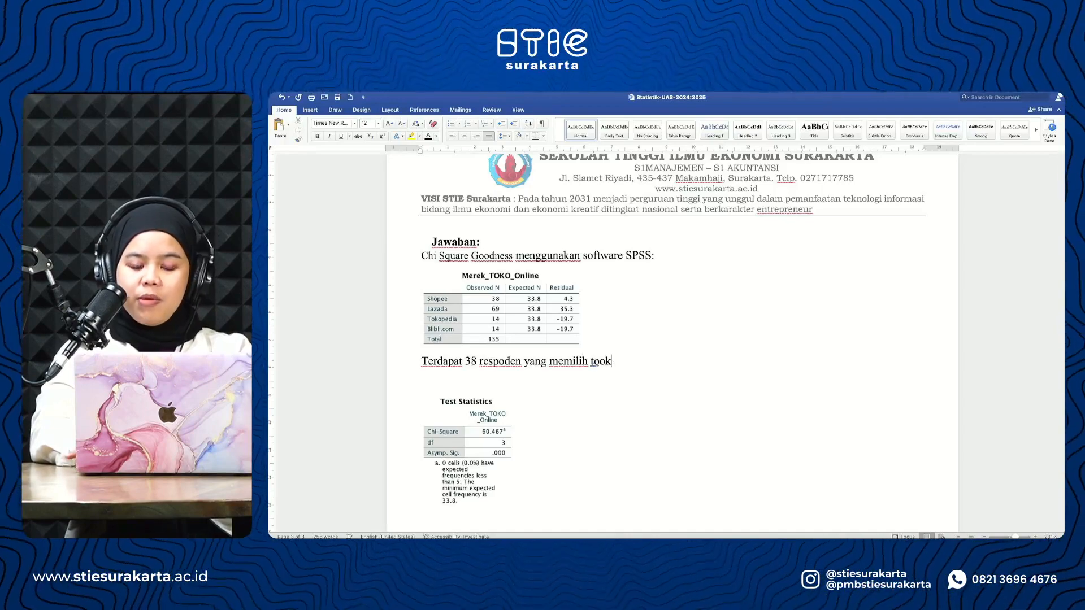
key(BackSpace)
key(BackSpace)
key(BackSpace)
key(BackSpace)
Continue the interpretation sentence with "e commers shopee dan Lazada terdapat 69 respoden".
text(e)
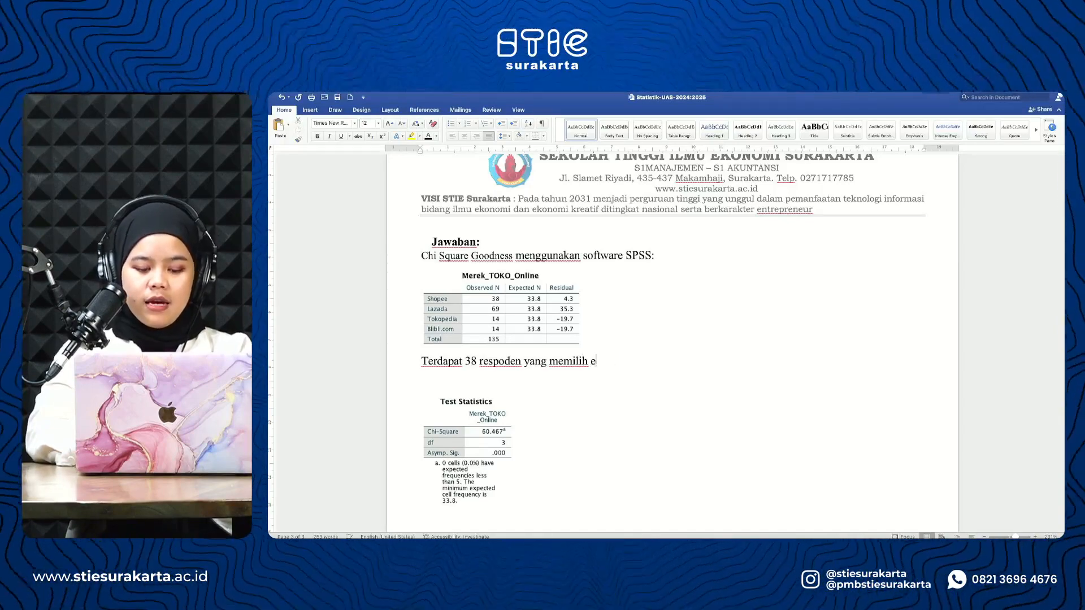
text( commers s)
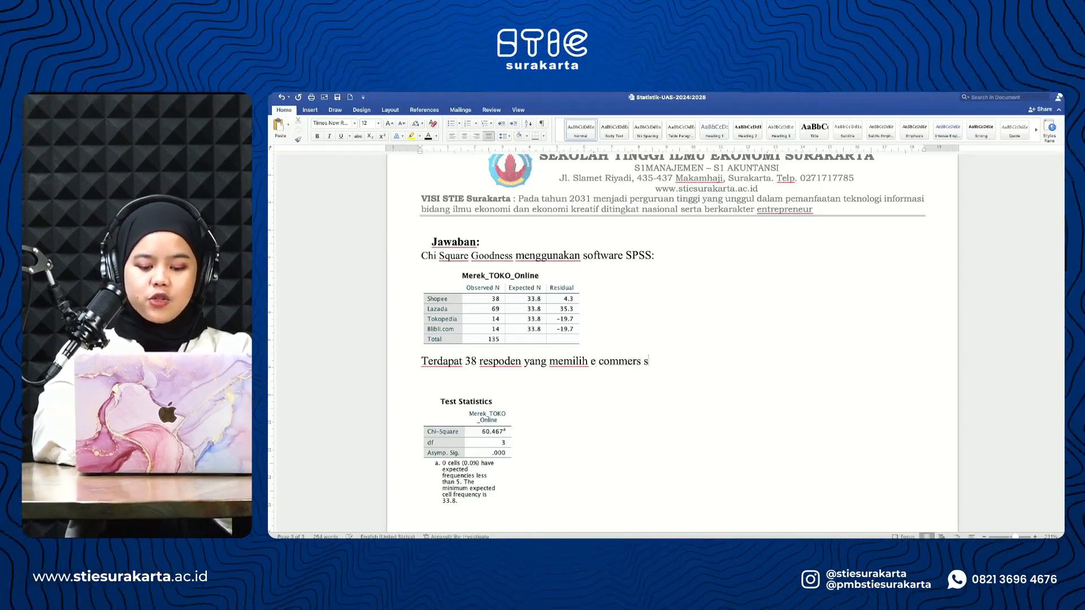
text(hopee dan )
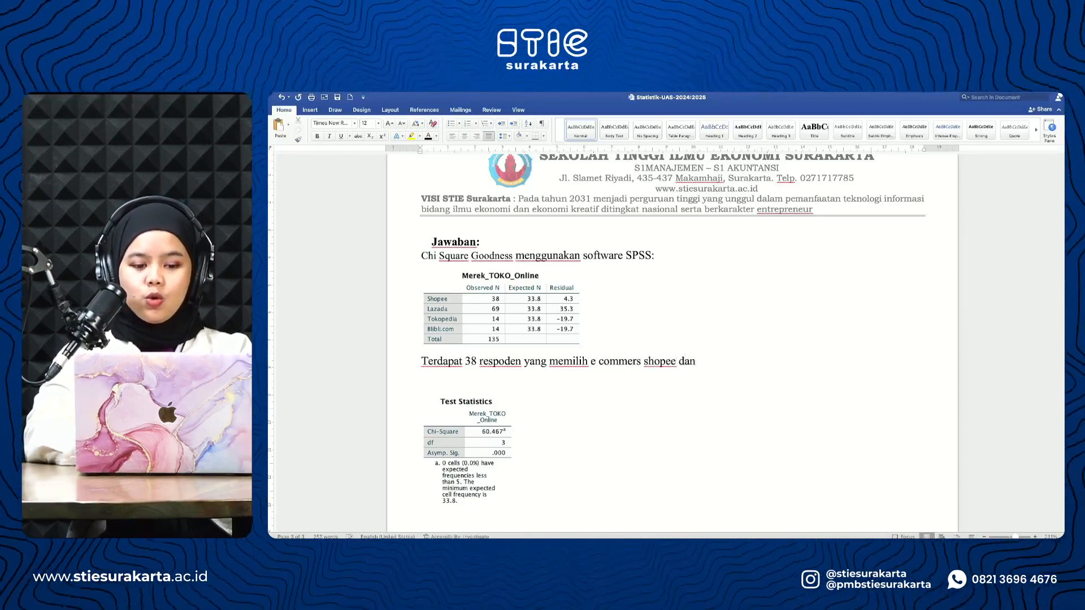
text( Lazad)
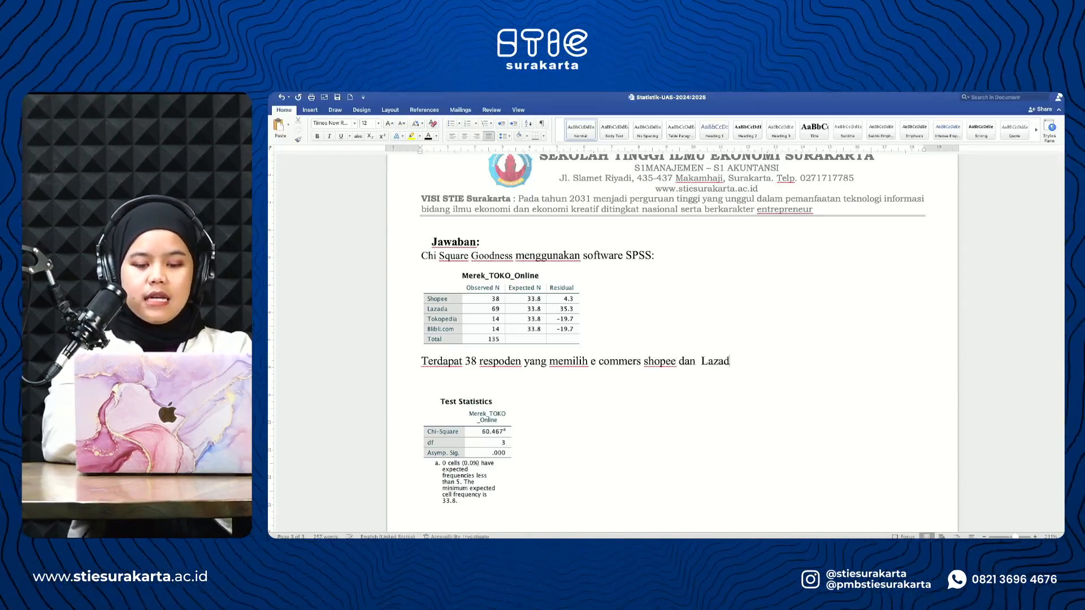
text(a terdapa)
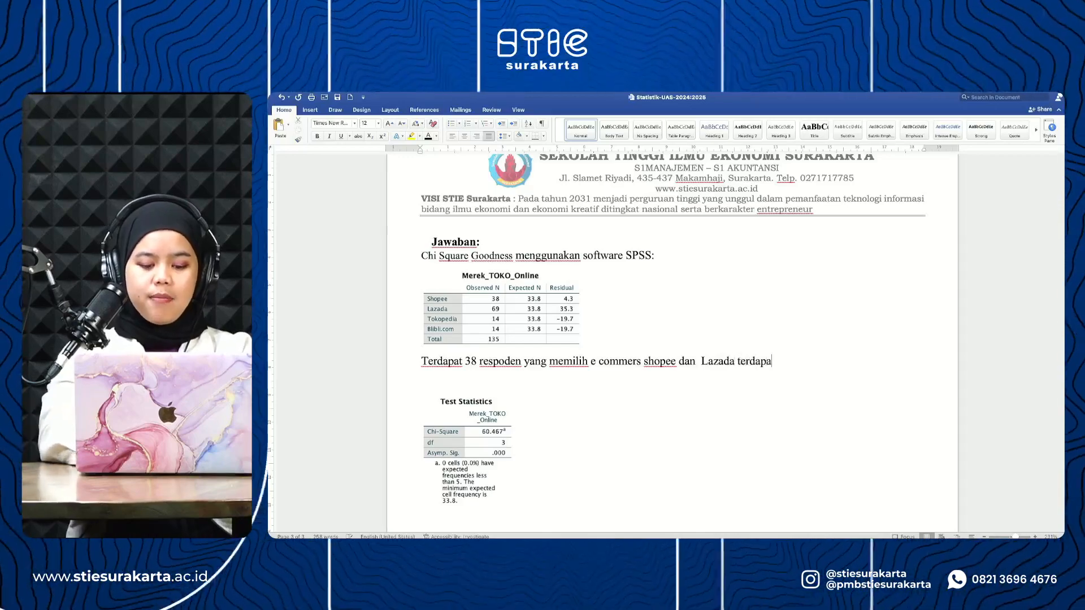
text(t 69)
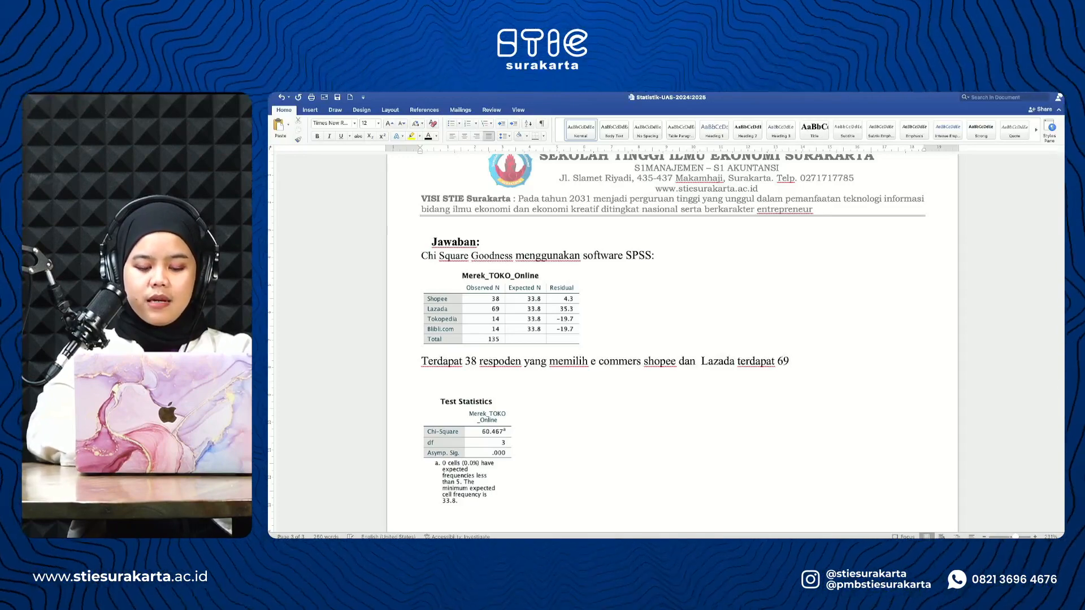
text( respoden )
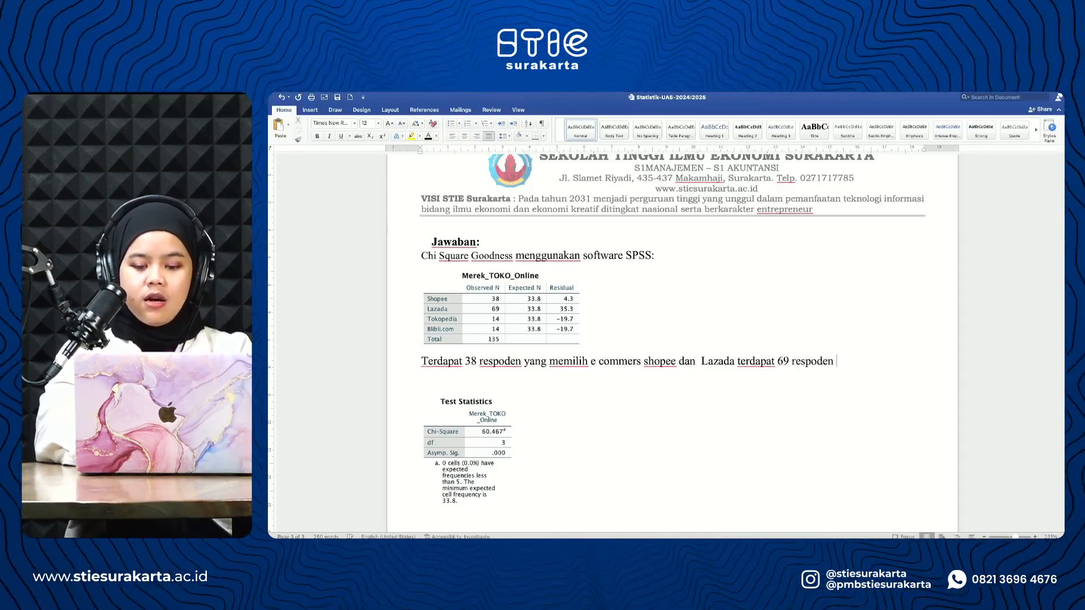
Finish the sentence with "kemudian untuk Tokopedia dan blibli.com memiliki jumlah respon yang sama yaitu 14.".
text(kemudian)
key(BackSpace)
key(BackSpace)
key(BackSpace)
key(BackSpace)
key(BackSpace)
key(BackSpace)
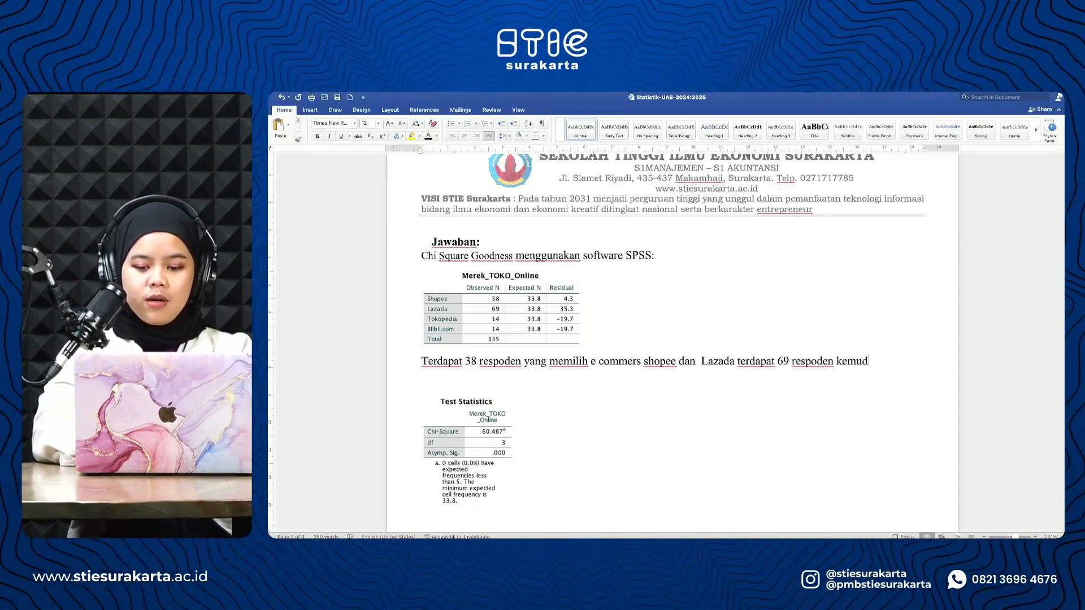
text(mudian )
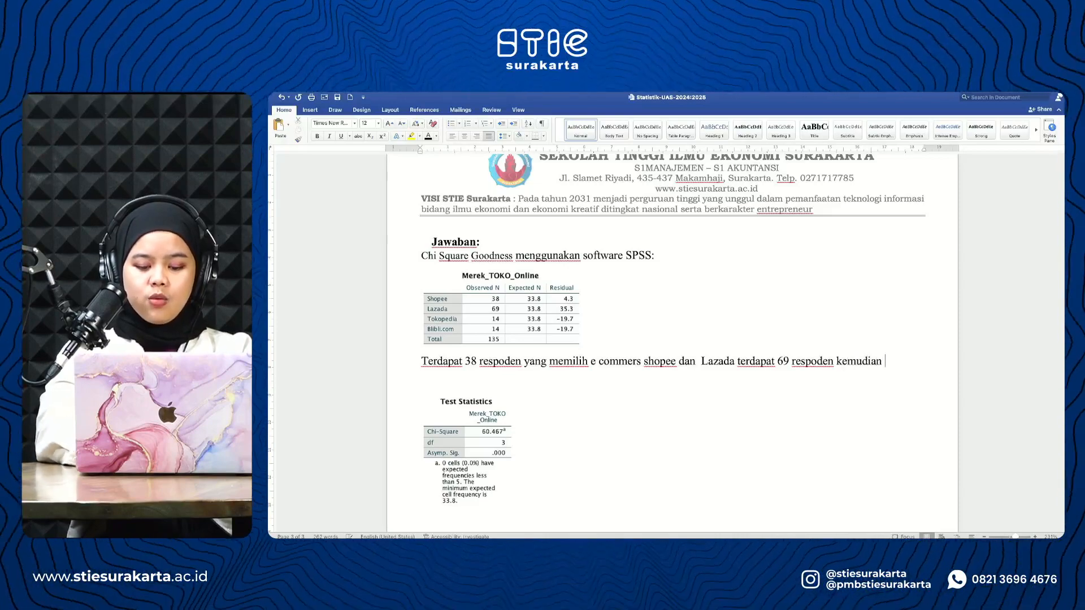
text(untuk )
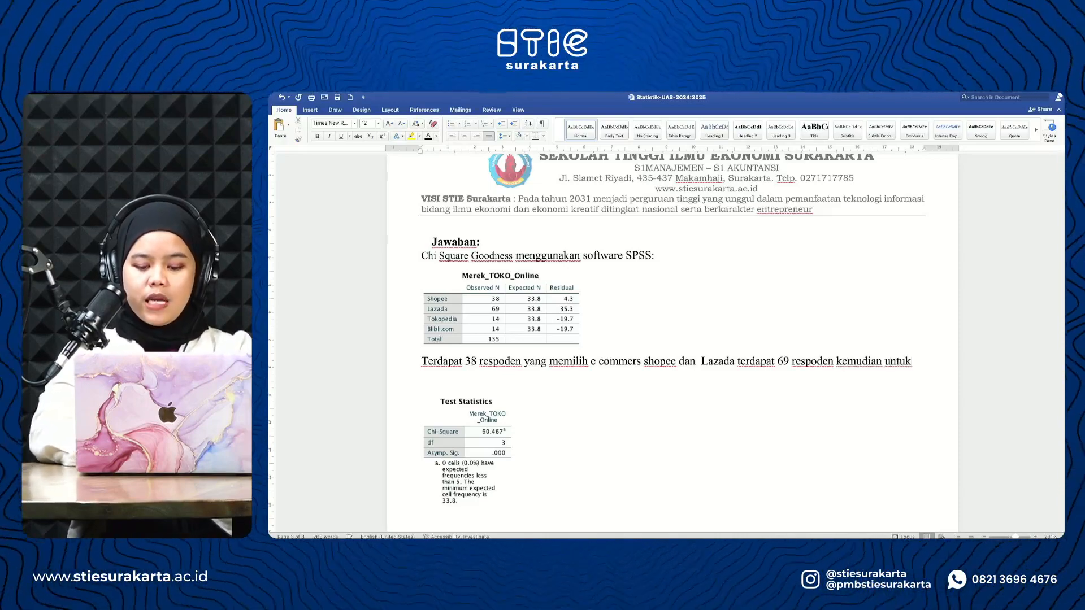
text(Tokopedia dan)
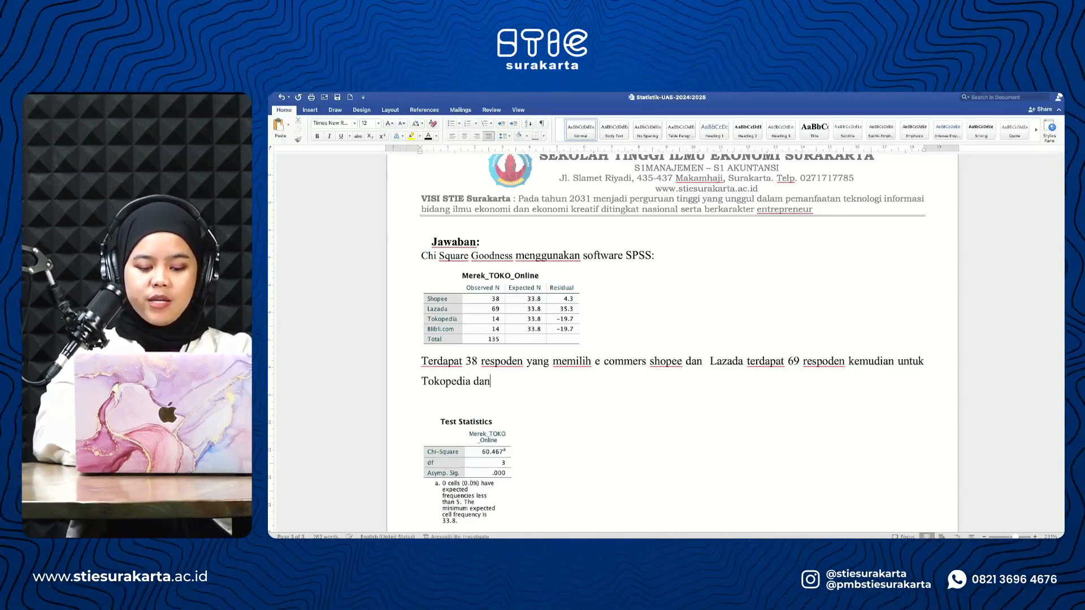
text( blibl)
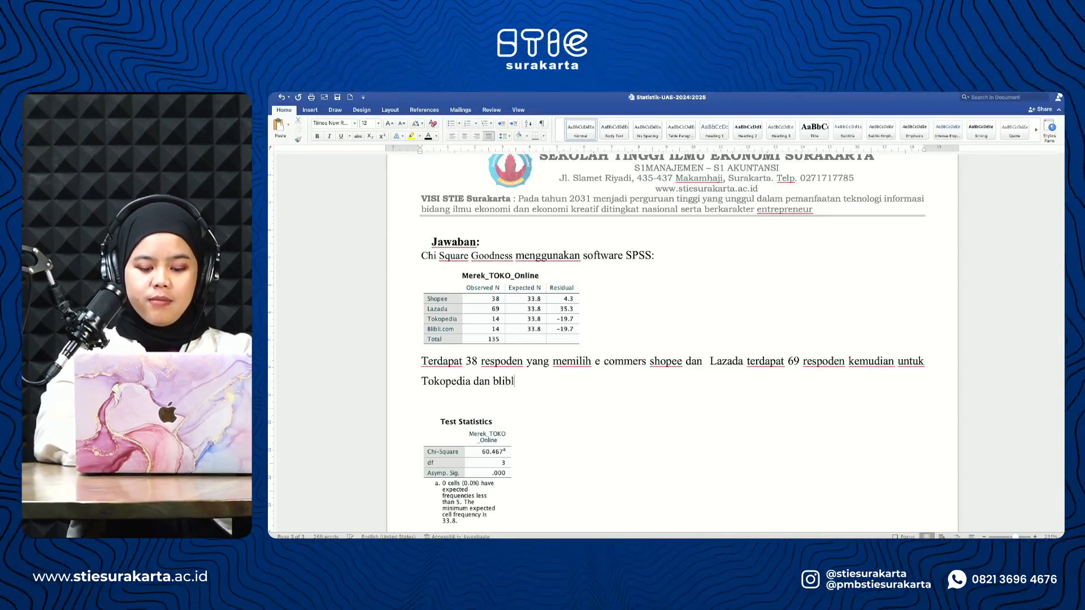
text(i.com me)
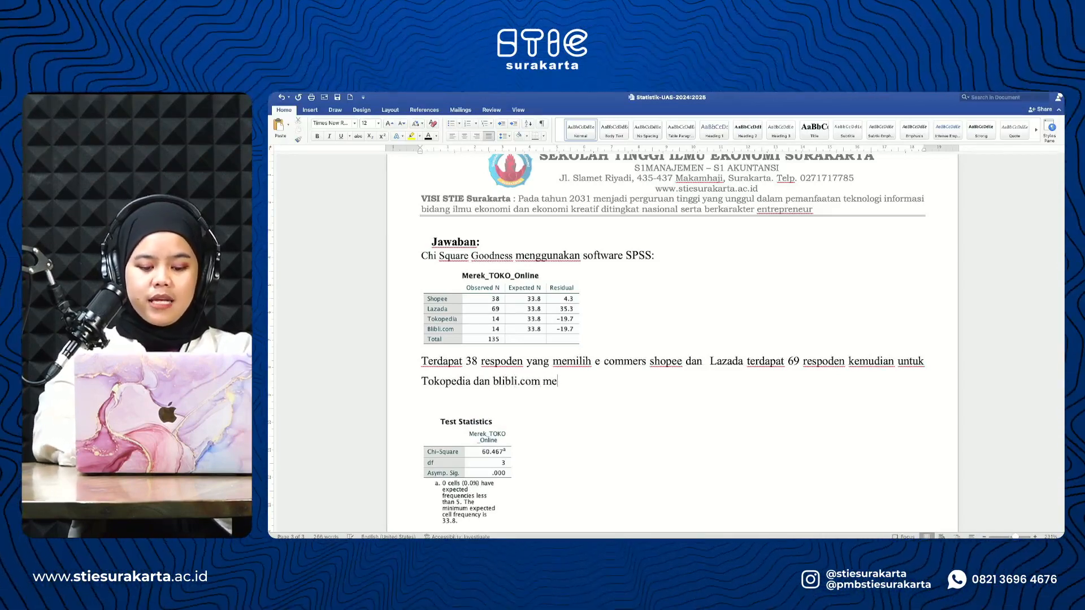
text(miliki jumla)
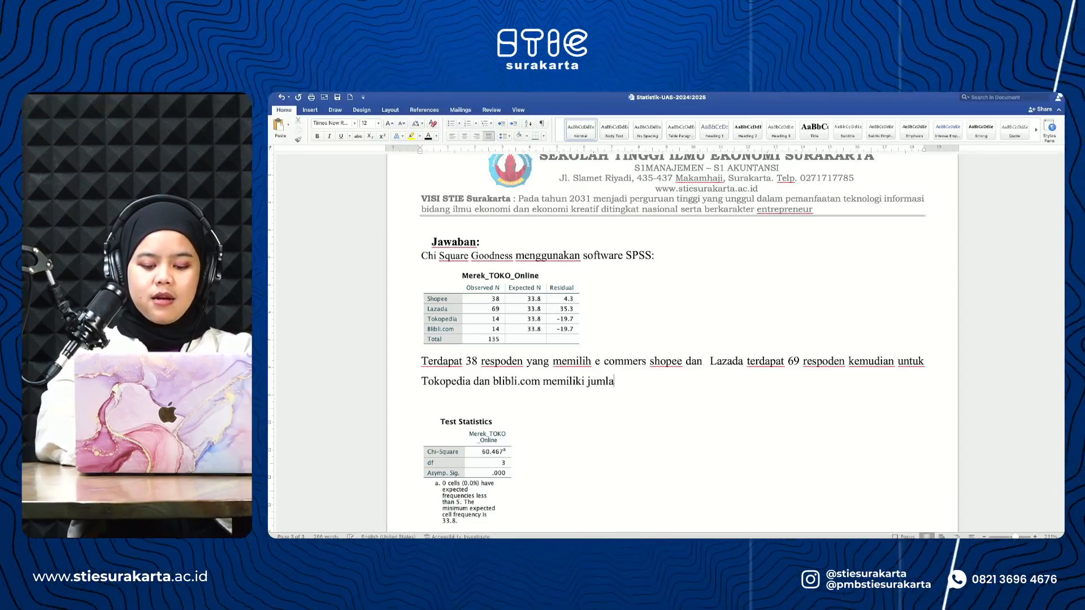
text(h re)
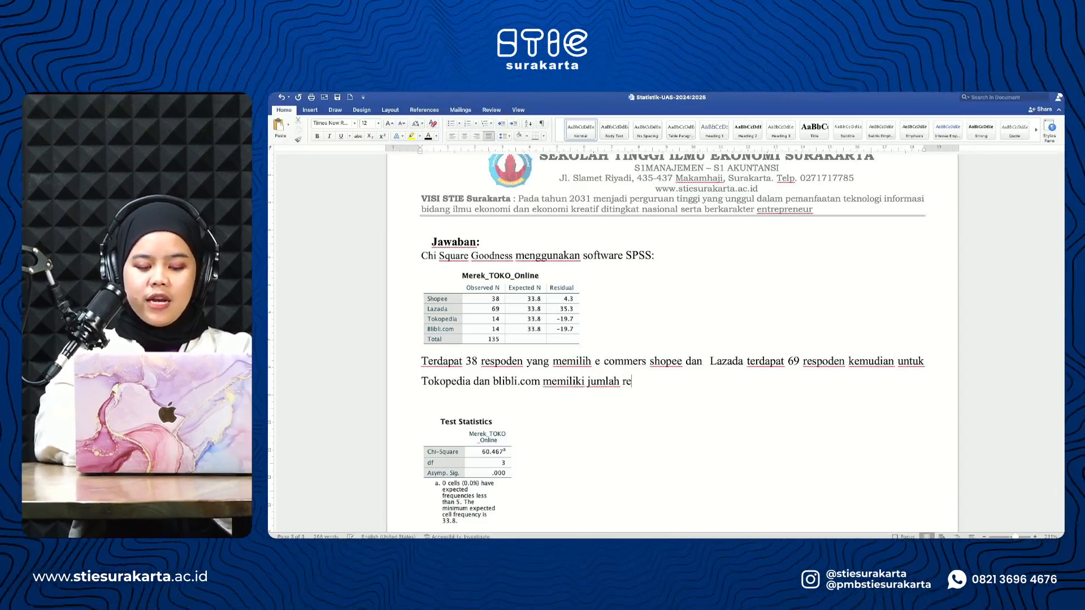
text(spon yan)
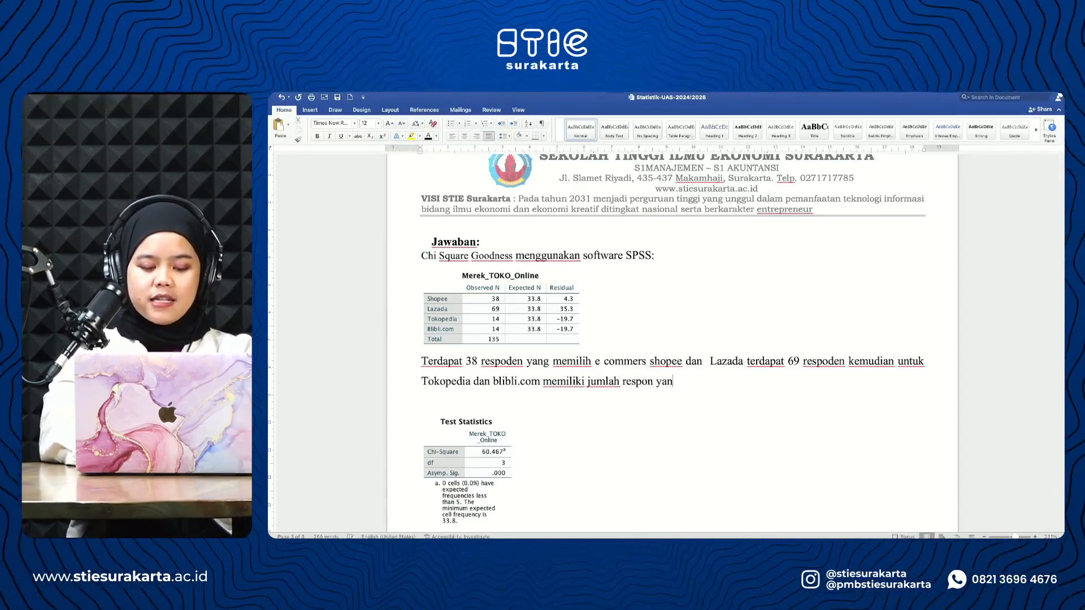
text(g sama yaitu 14)
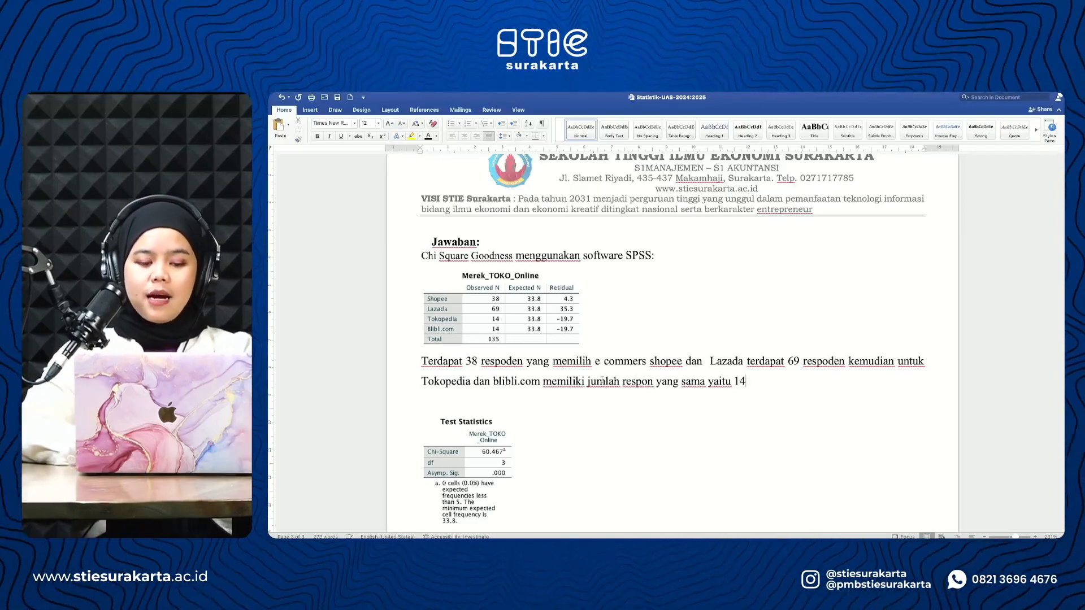
scroll(636, 363, down, 5)
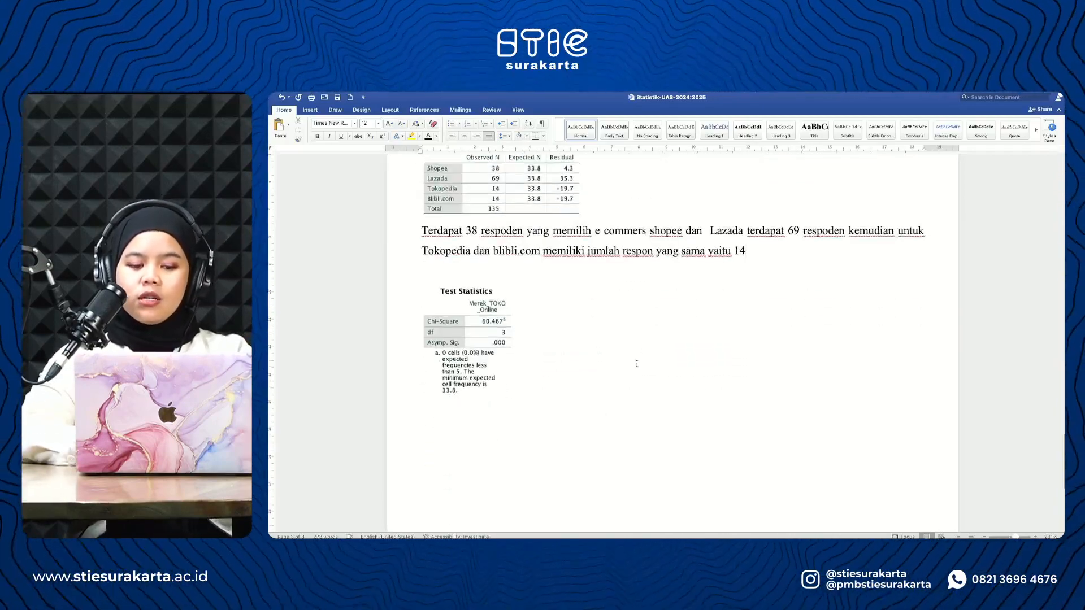
text(.)
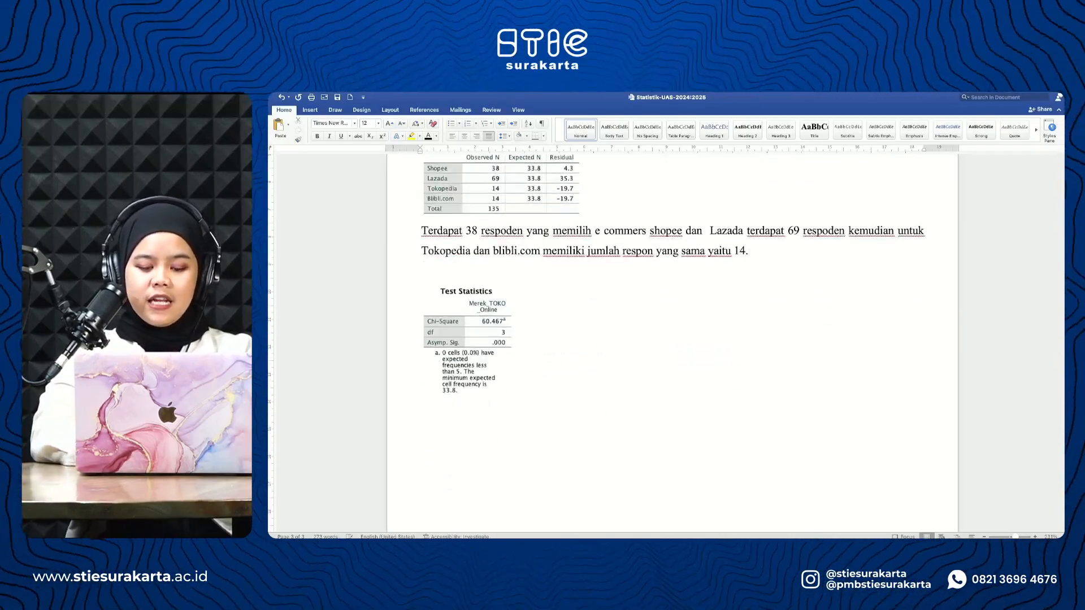
Begin a second sentence in the interpretation paragraph, after "yaitu 14.", with "Nilai stattistik".
text( Nilai stat)
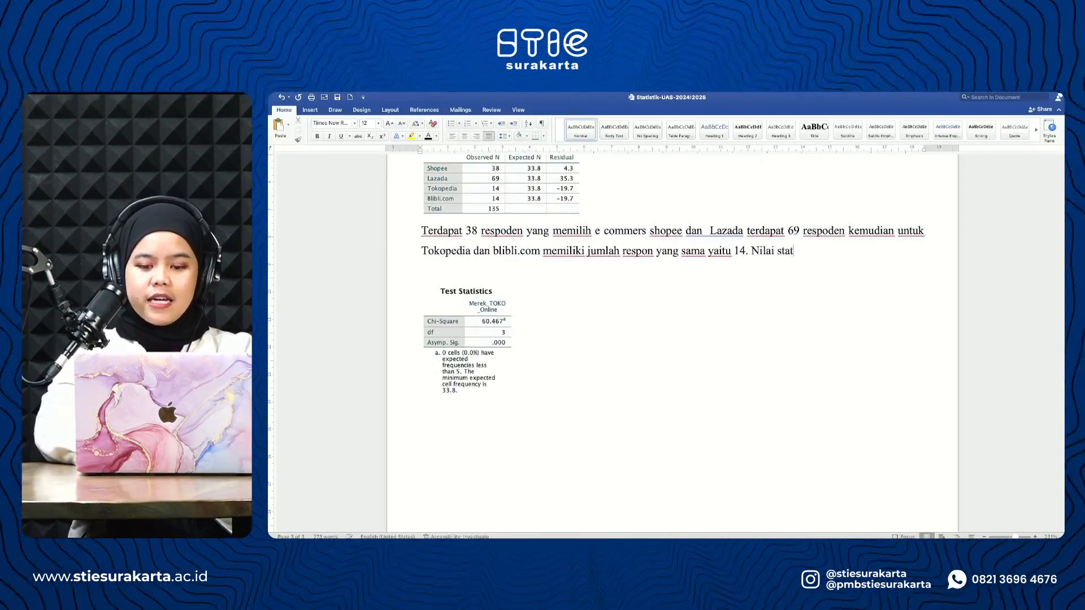
text(tist)
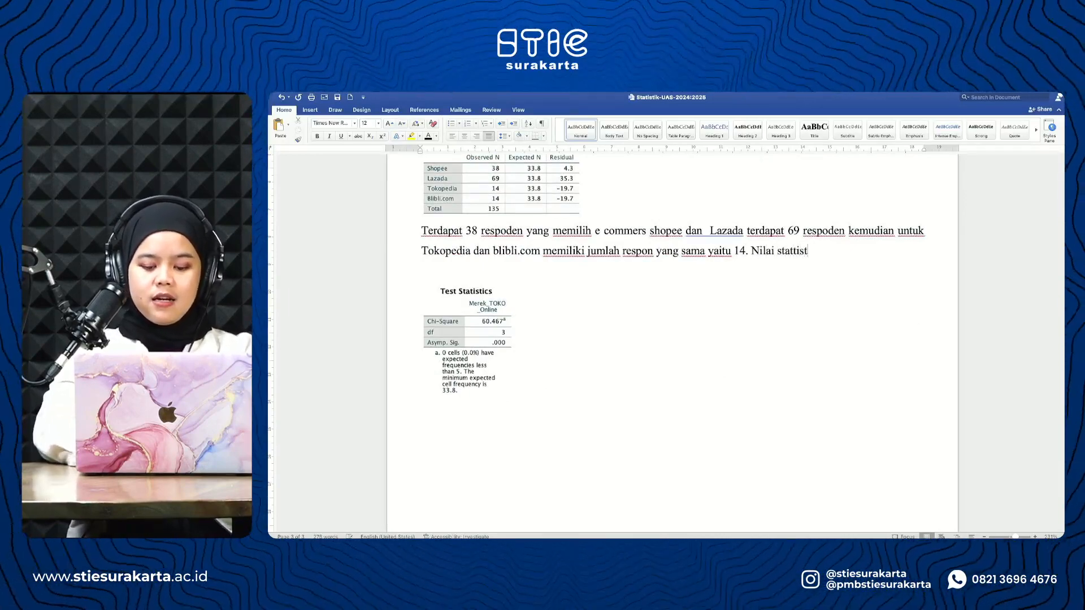
text(ik lebi)
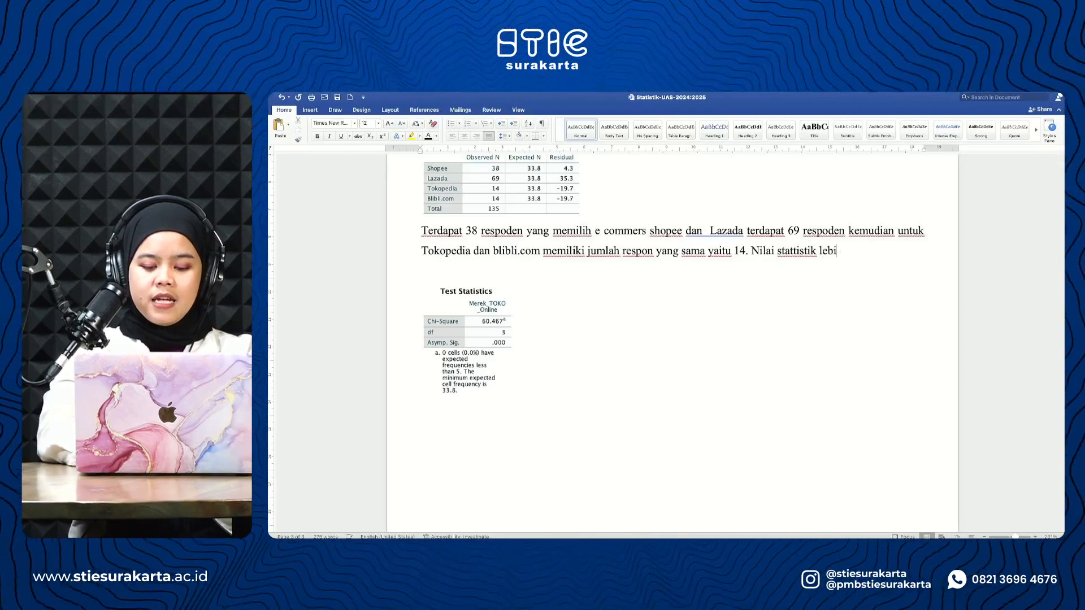
text(h)
key(BackSpace)
key(BackSpace)
key(BackSpace)
key(BackSpace)
key(BackSpace)
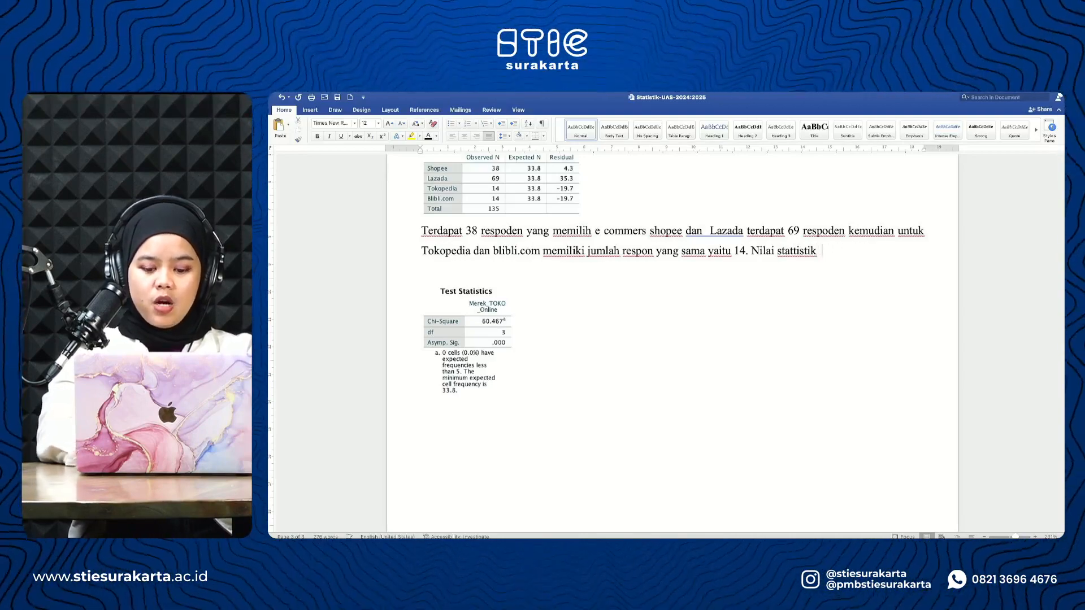
Complete the sentence about the statistical value with "0.000<0.05 dan nyatakan signifikan.".
text(0.000)
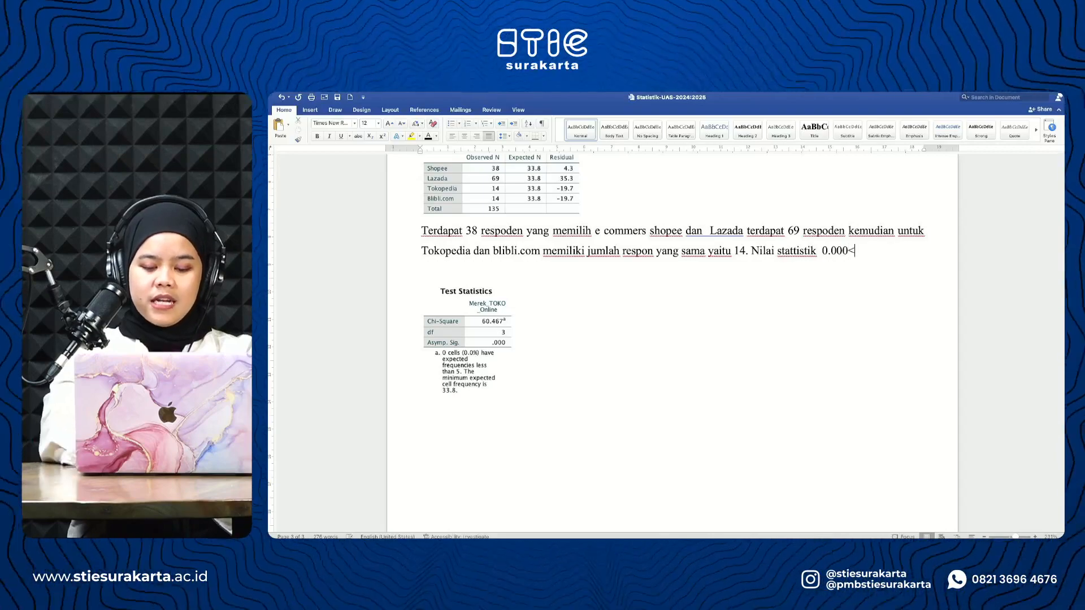
text(<0.05)
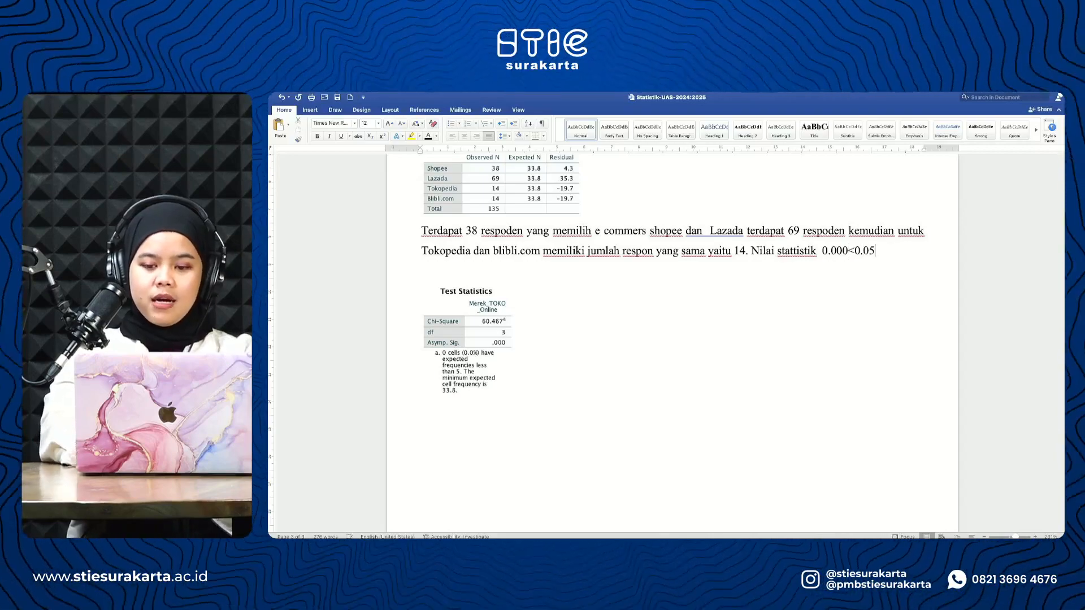
text( dan nyata)
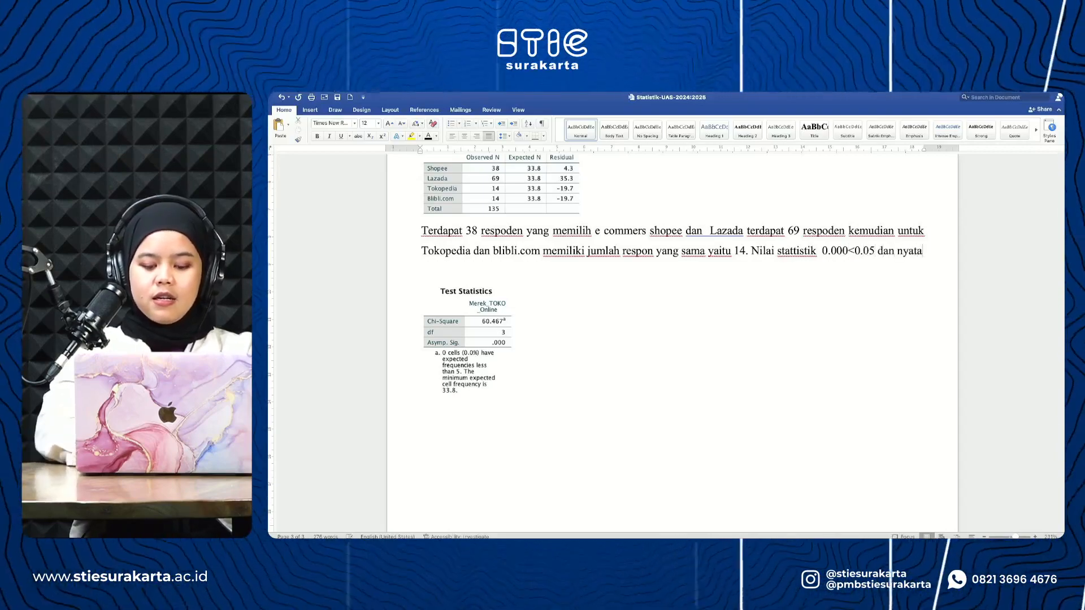
text(kan signifika)
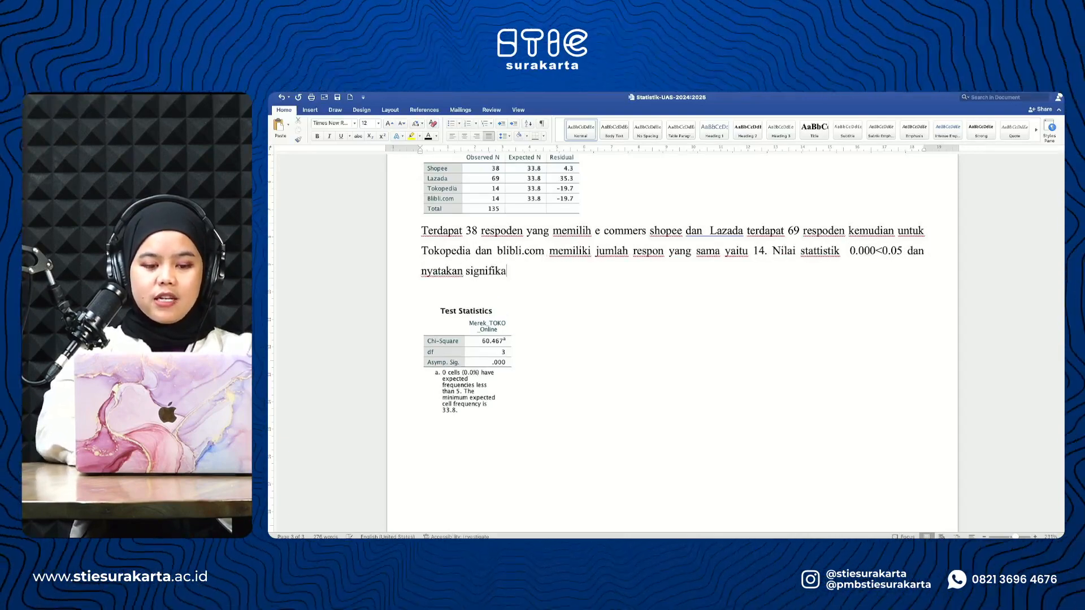
text(n.)
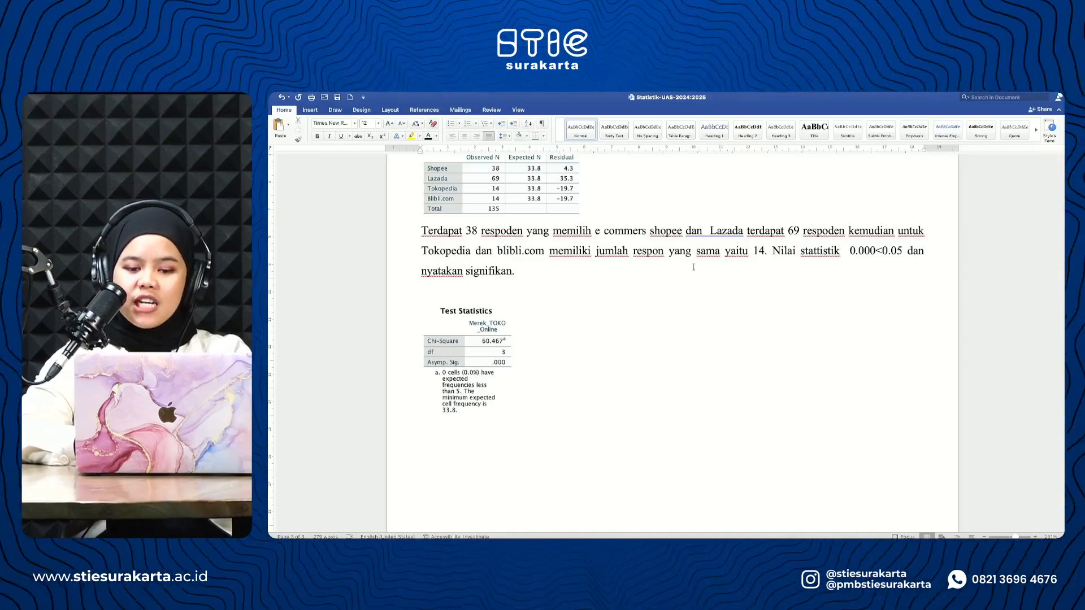
Review the remaining exam questions in the Word document, especially question 2 on Uji Parsial (Uji T) and Uji Simultan (Uji F).
scroll(693, 266, down, 1)
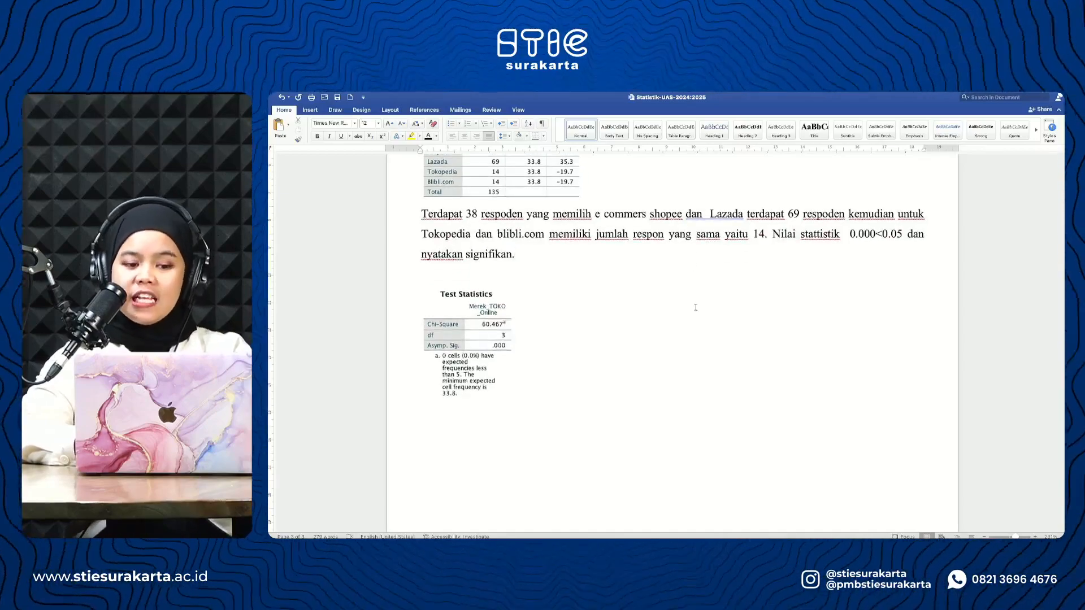
key(Escape)
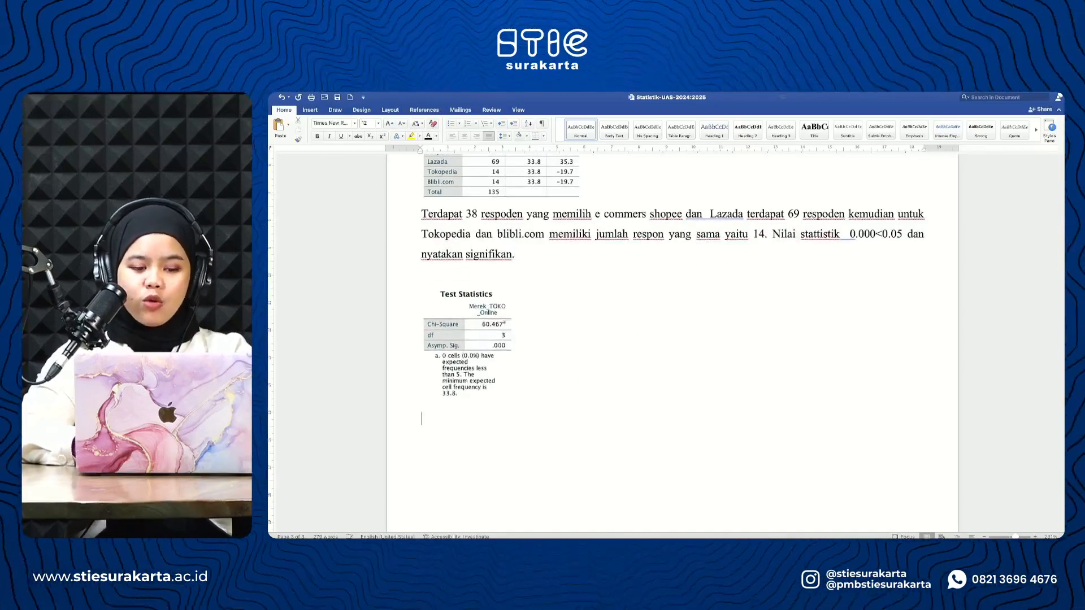
scroll(513, 325, down, 5)
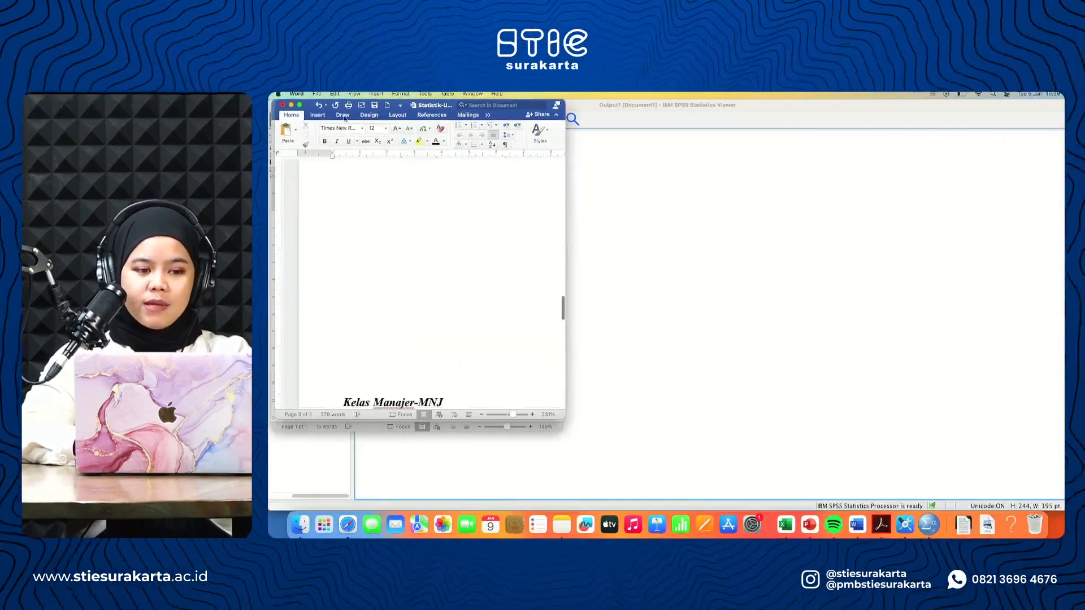
click(300, 106)
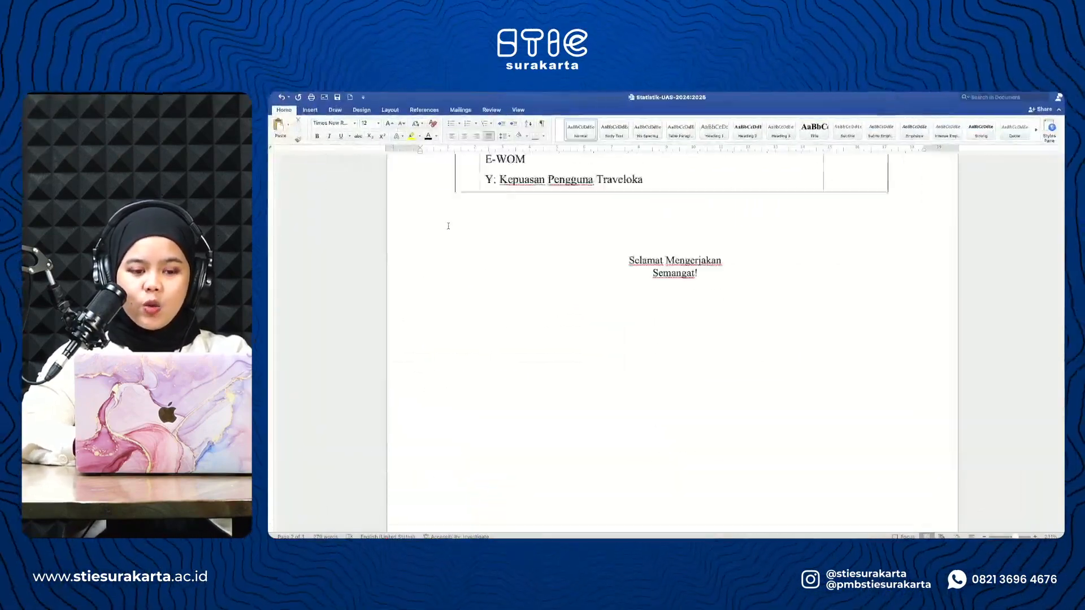
scroll(447, 229, up, 10)
scroll(447, 229, up, 7)
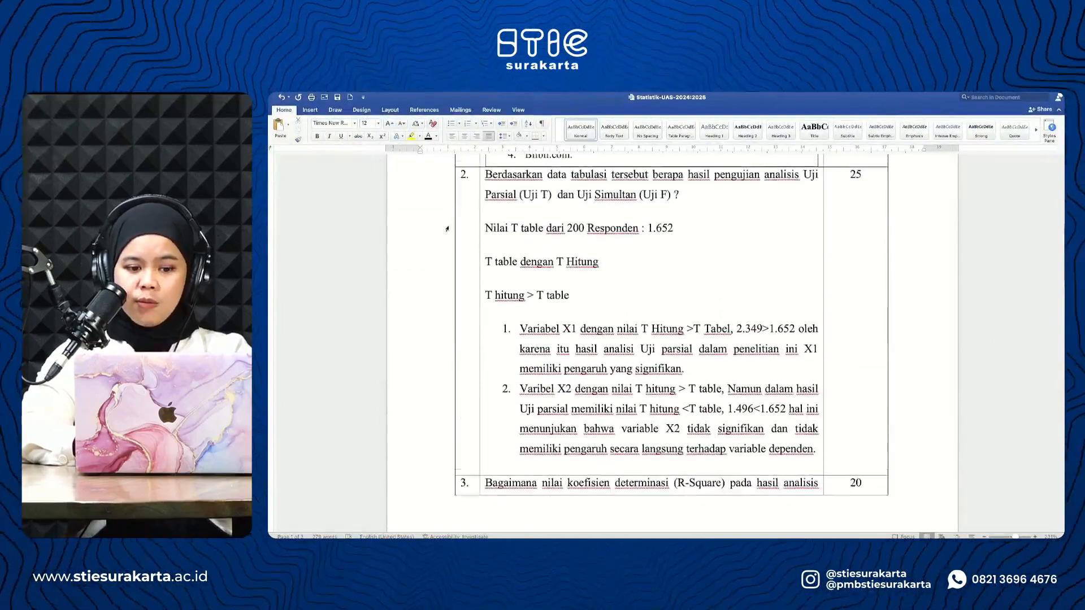
scroll(447, 229, up, 1)
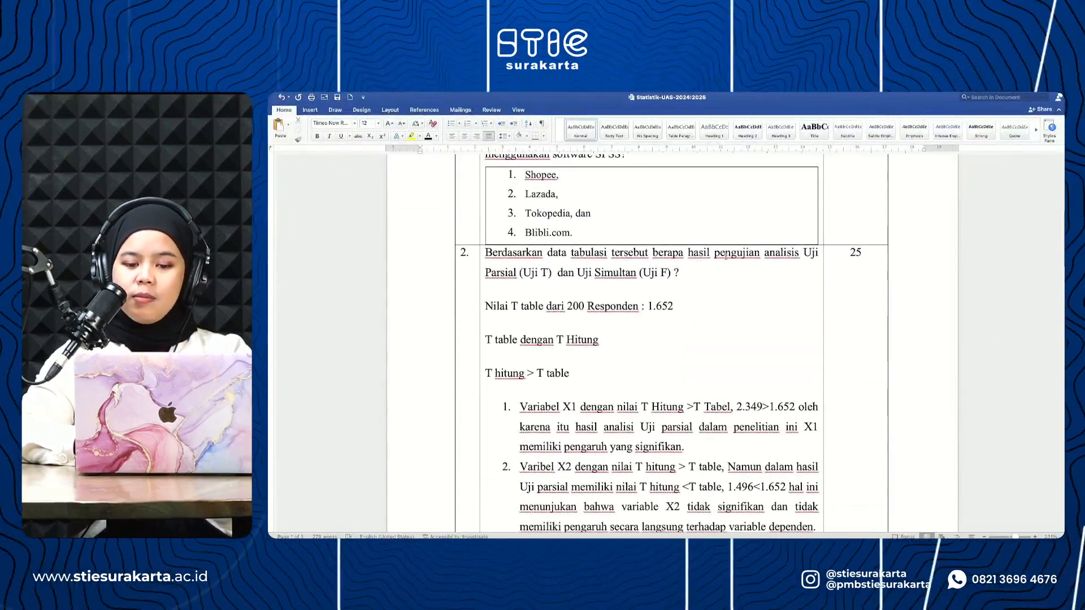
scroll(609, 292, down, 15)
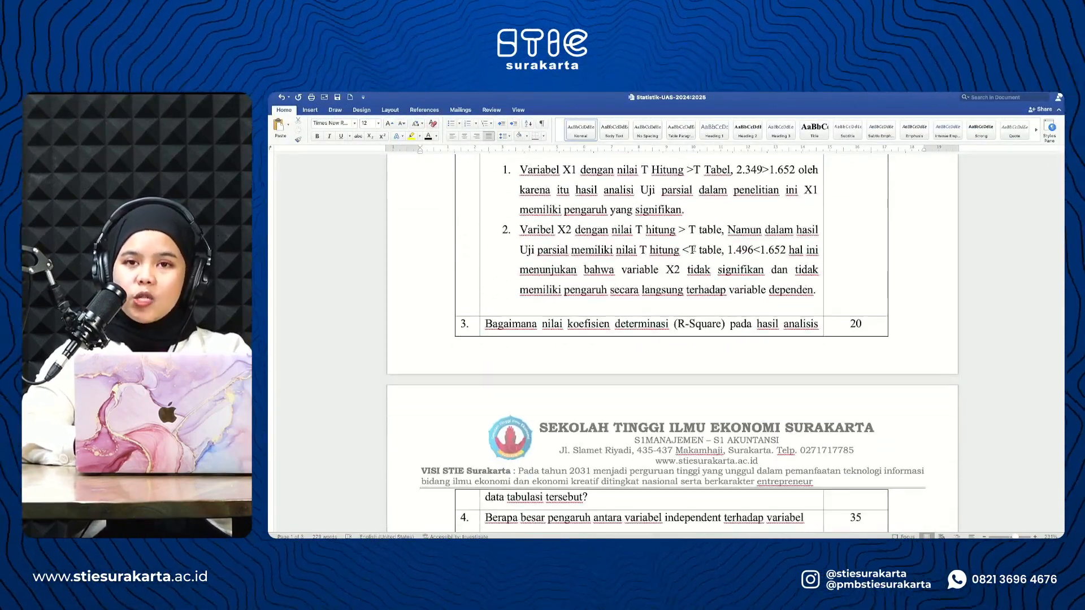
Switch to the Excel workbook DATA-PRA-UAS-R2 and copy the X1, X2, X3 and Y values in rows 2 to 136.
key(Escape)
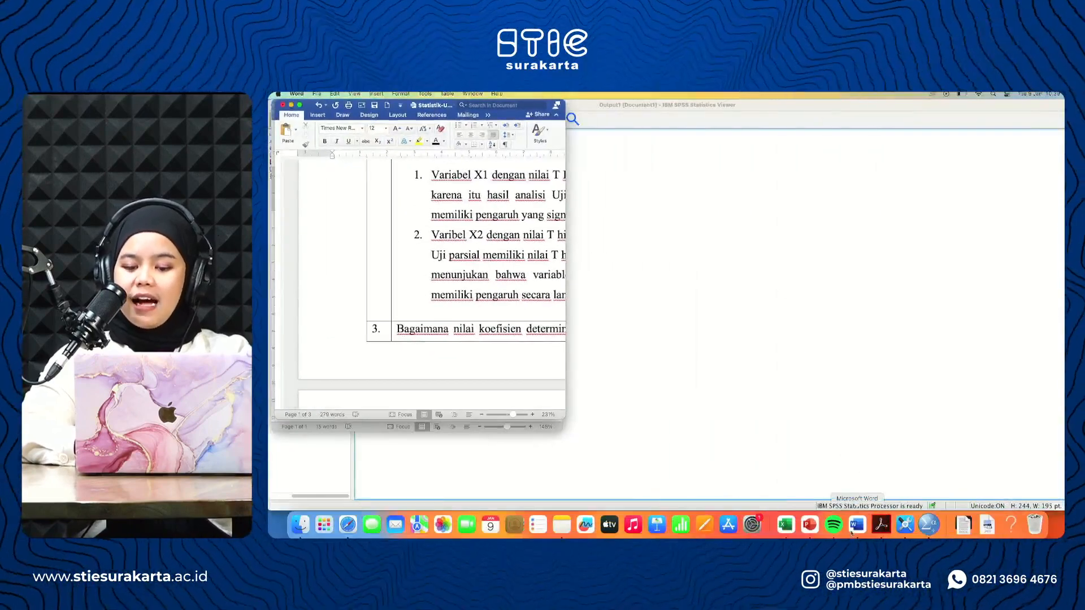
click(784, 525)
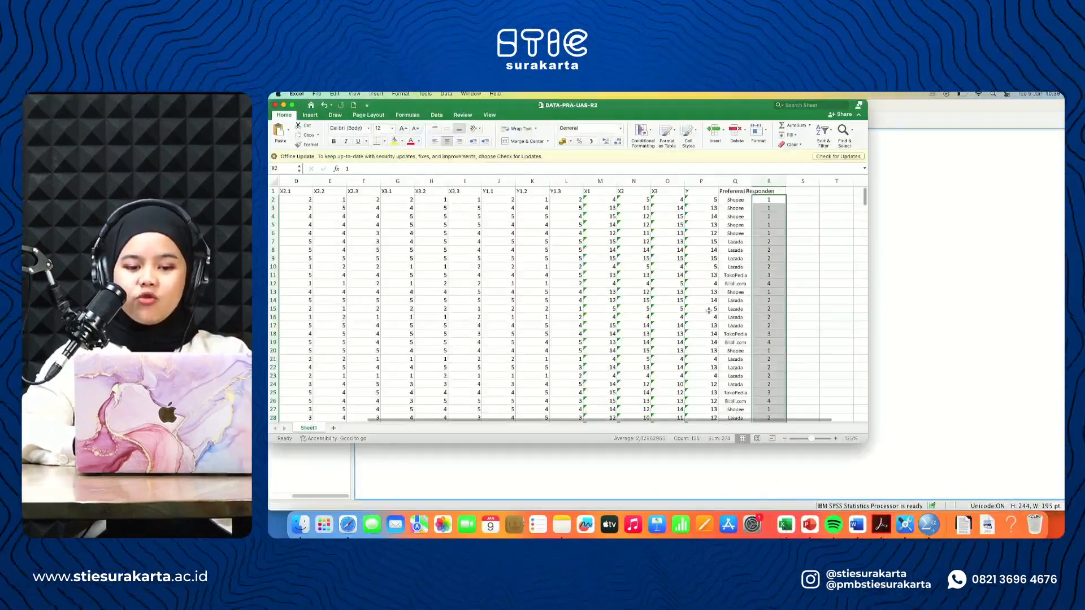
click(631, 233)
drag(599, 201, 690, 384)
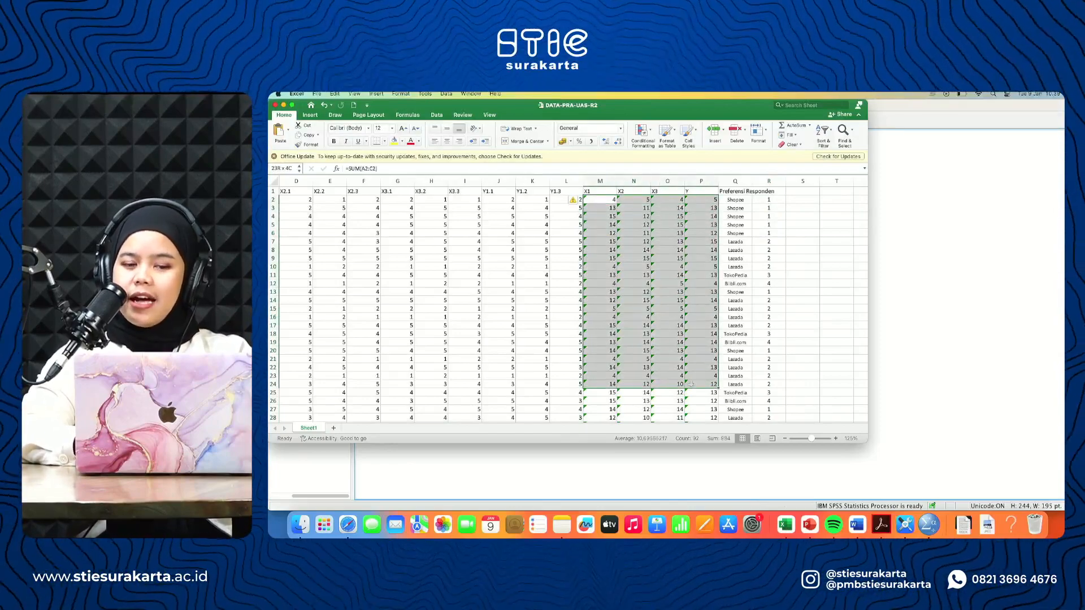
mouse_move(691, 384)
mouse_down()
mouse_move(694, 452)
mouse_move(699, 363)
mouse_move(701, 376)
mouse_up()
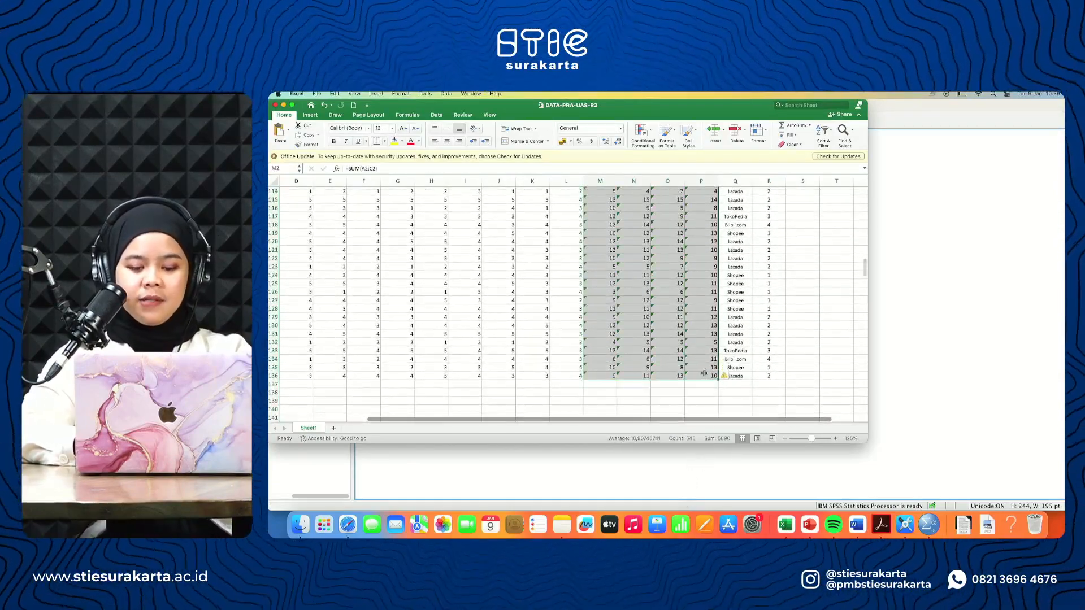
key(super+c)
scroll(700, 373, up, 20)
Switch to the SPSS Data Editor and paste the copied values beside the Merek_TOKO_Online column, starting at case 1.
click(861, 460)
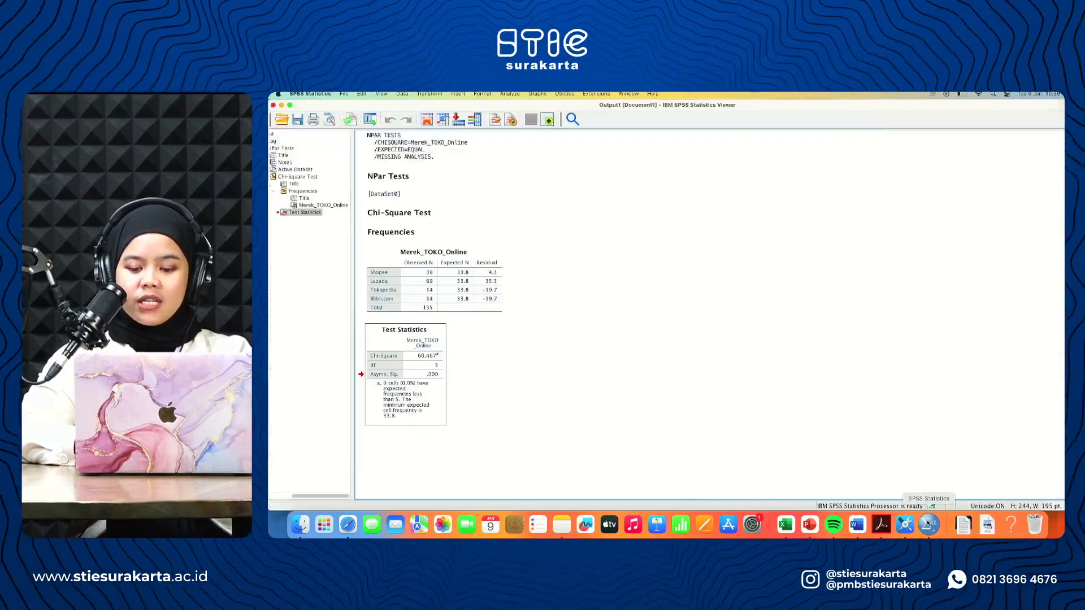
click(282, 105)
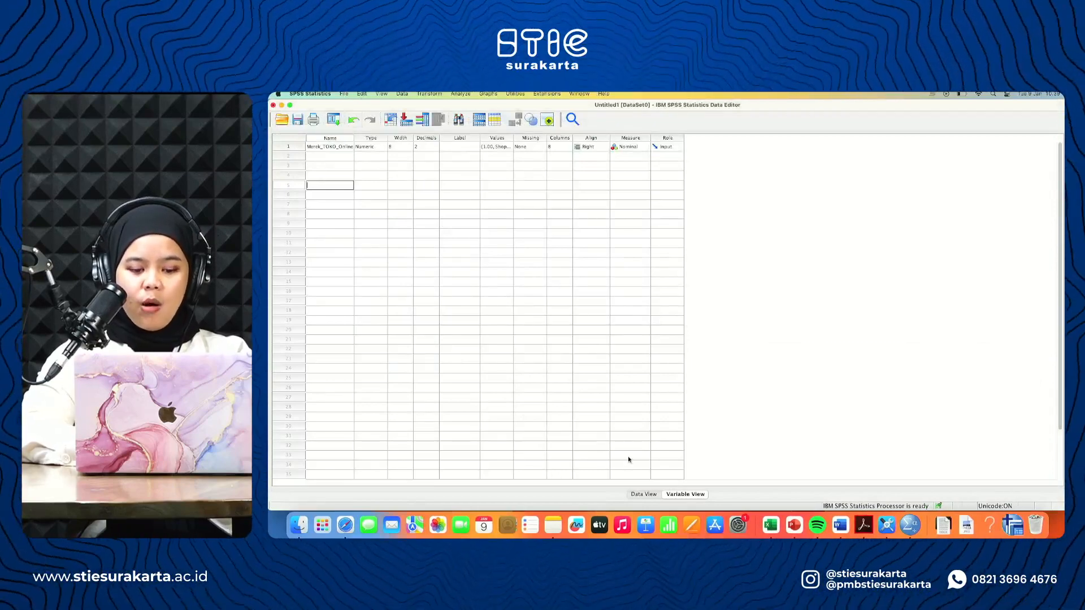
click(639, 495)
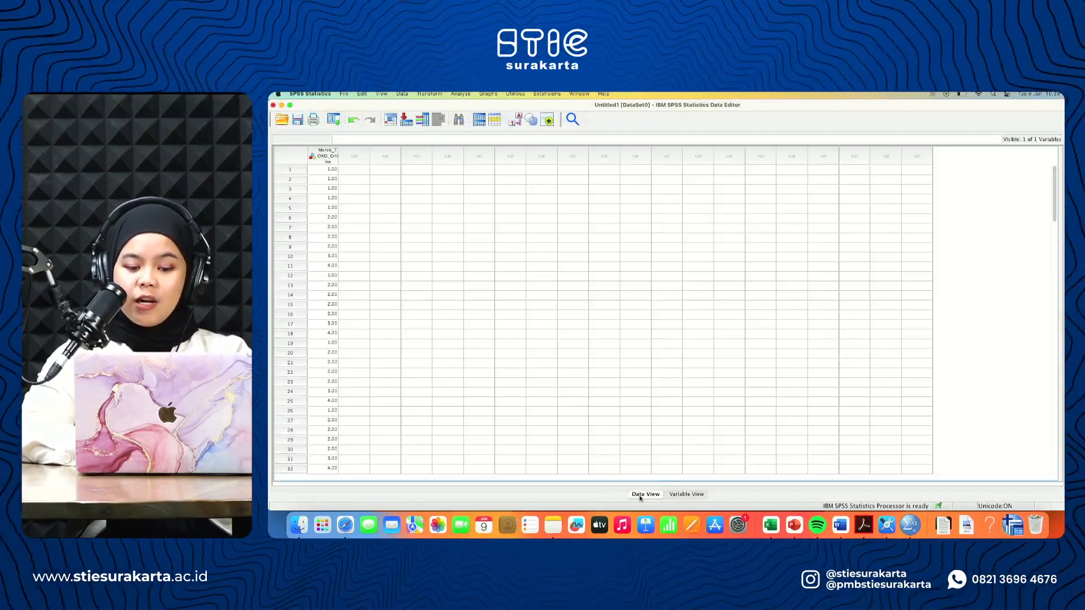
click(356, 171)
key(super+v)
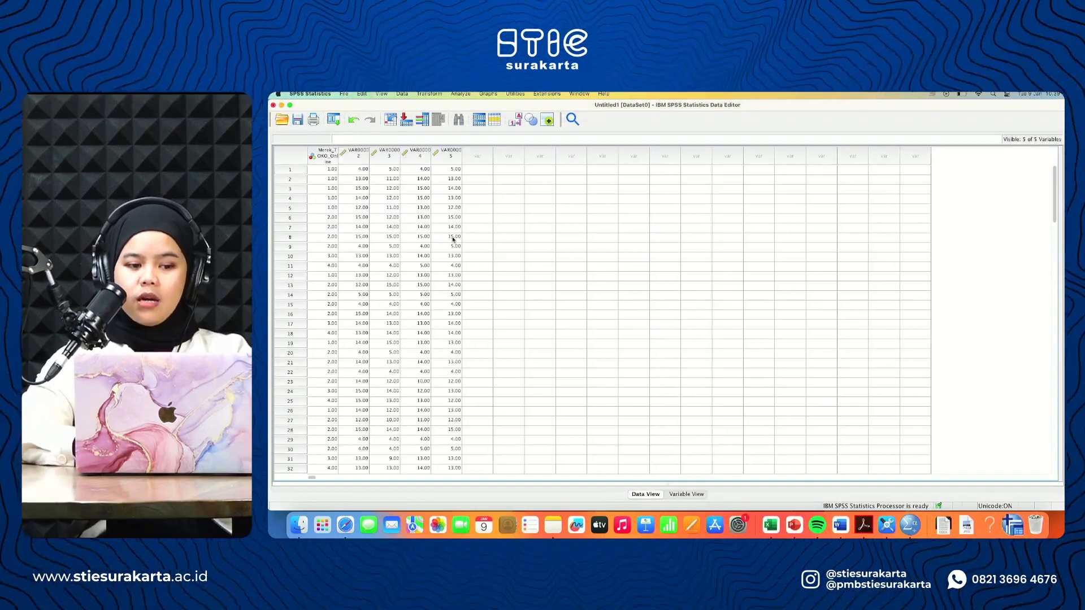
Rename the four pasted variables x1, x2, x3 and y in the variable definitions.
click(686, 494)
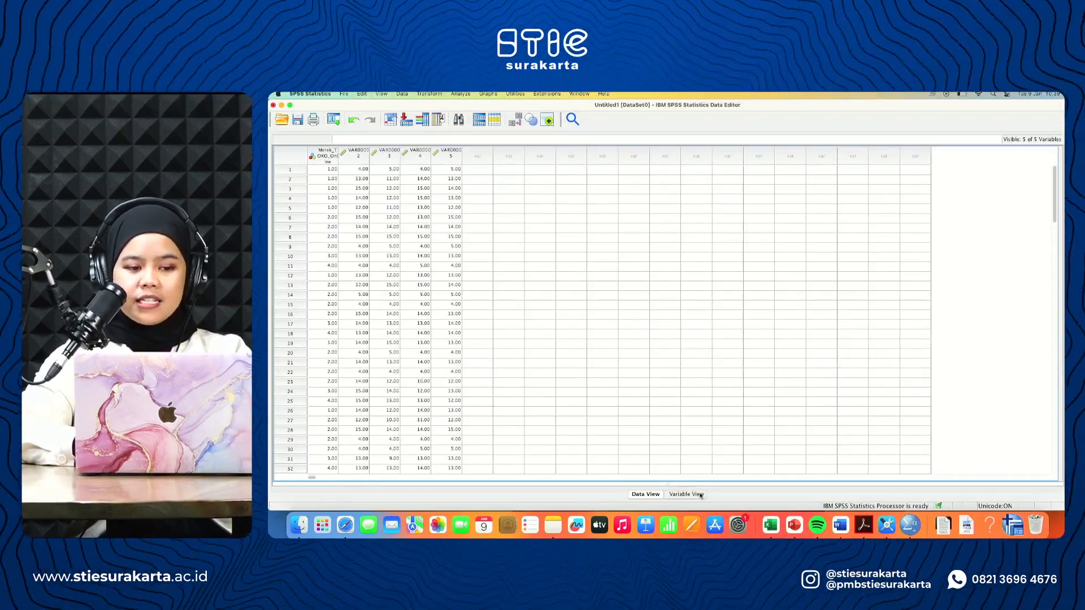
double_click(320, 156)
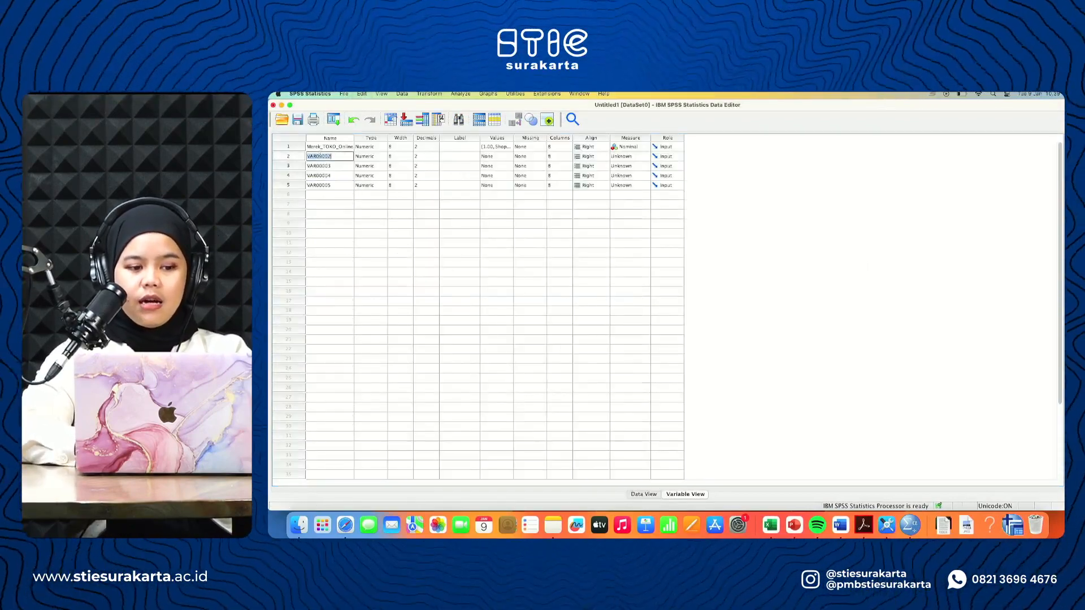
text(x1)
double_click(321, 165)
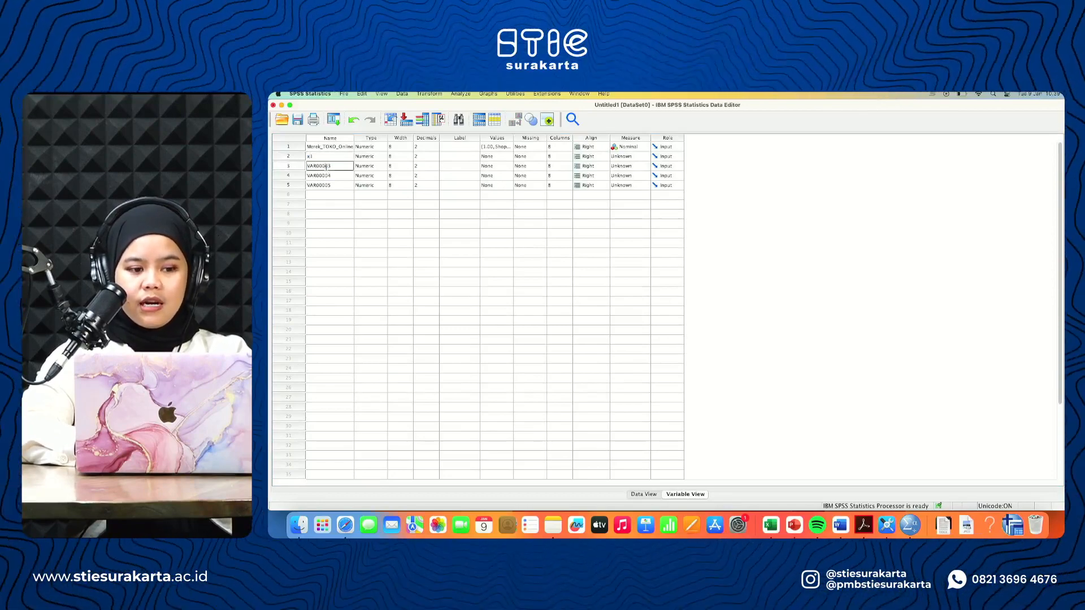
text(x2)
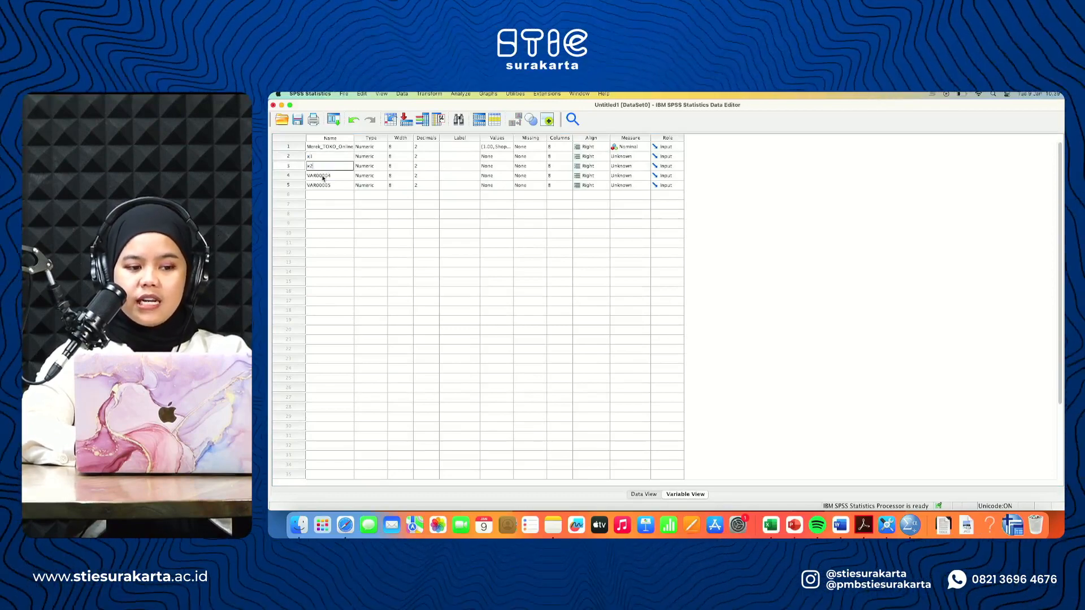
double_click(323, 176)
text(x3)
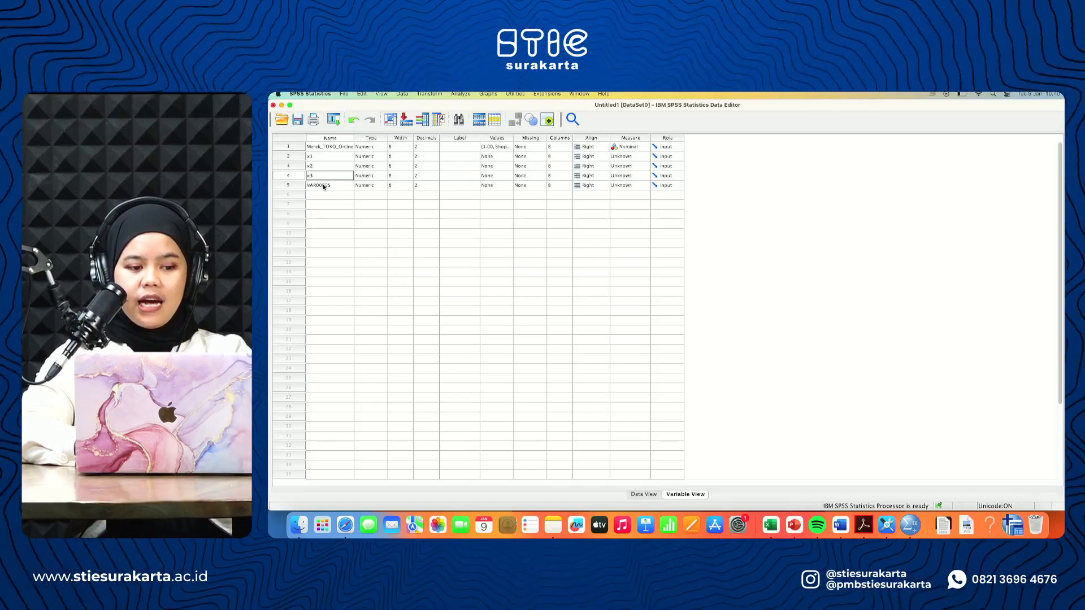
click(324, 187)
text(y)
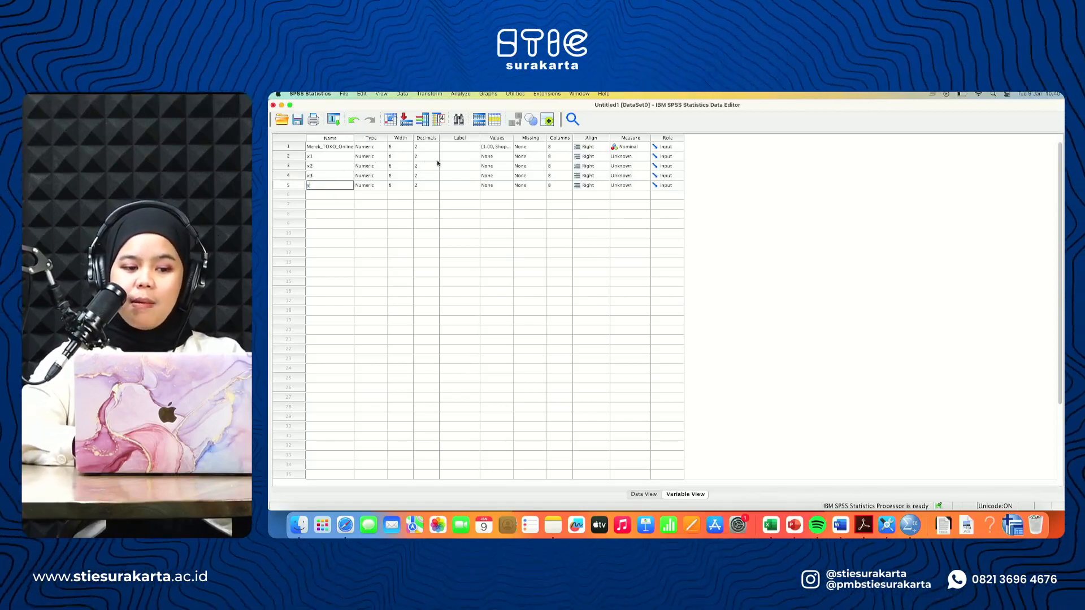
Copy E-Trust from the X1 line in the Word document and enter it as the Merek_TOKO_Online variable's label in SPSS.
click(452, 158)
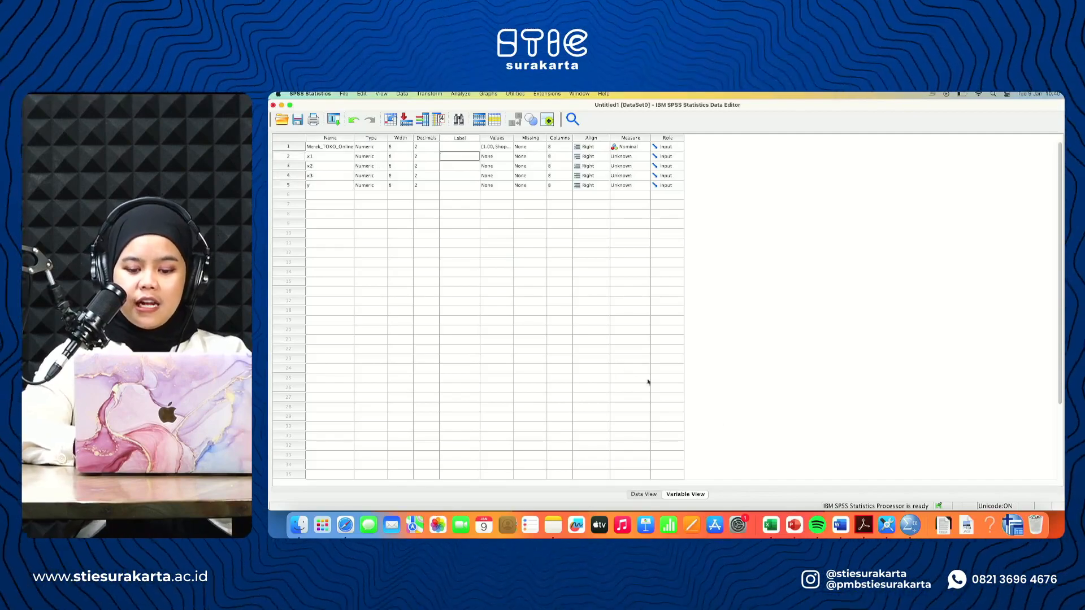
click(840, 525)
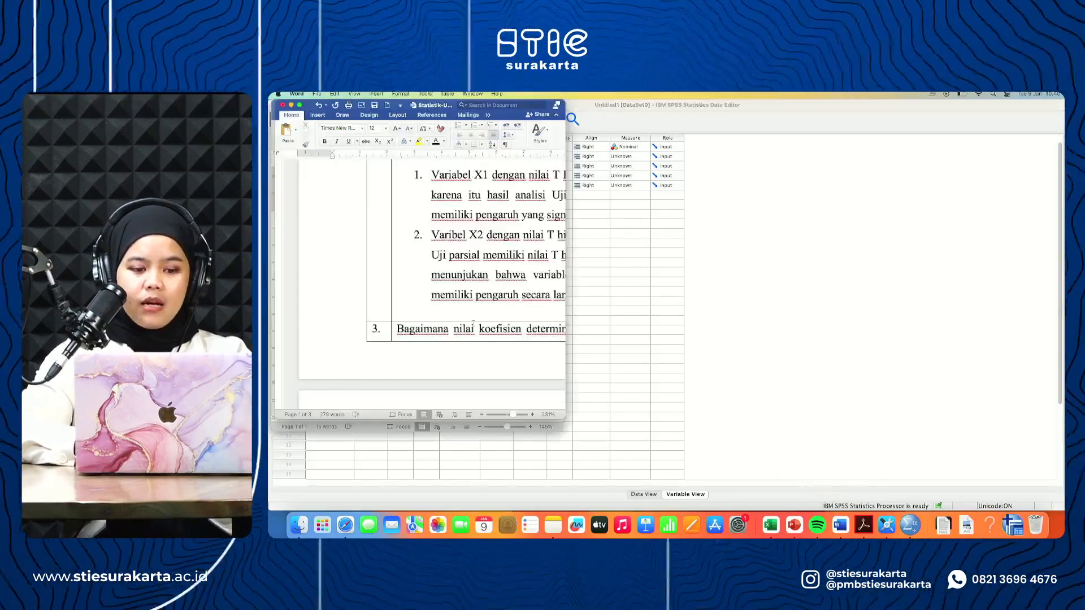
scroll(474, 325, down, 10)
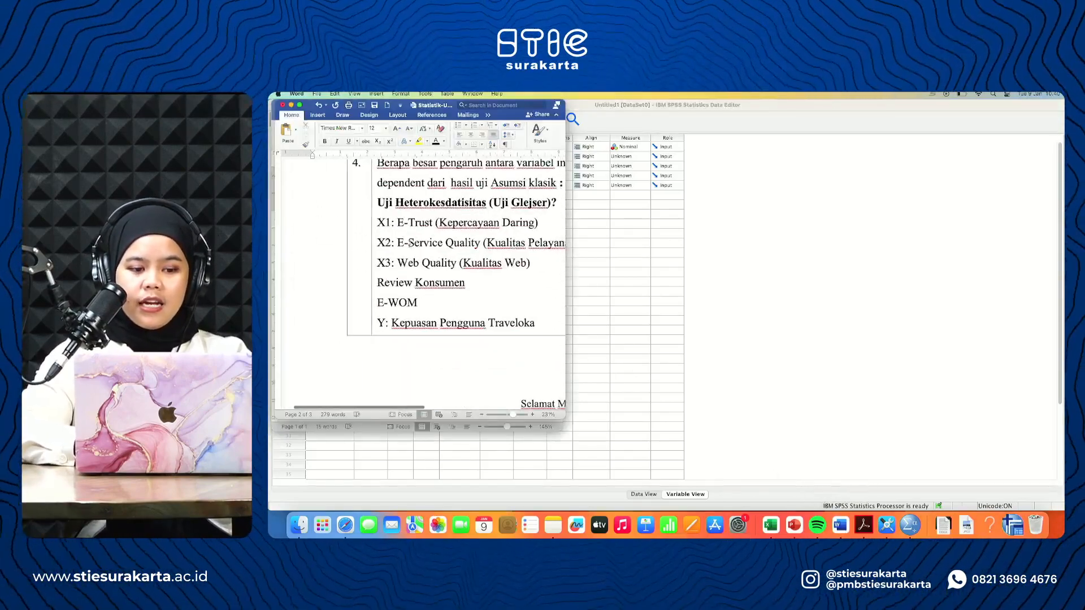
drag(396, 223, 420, 227)
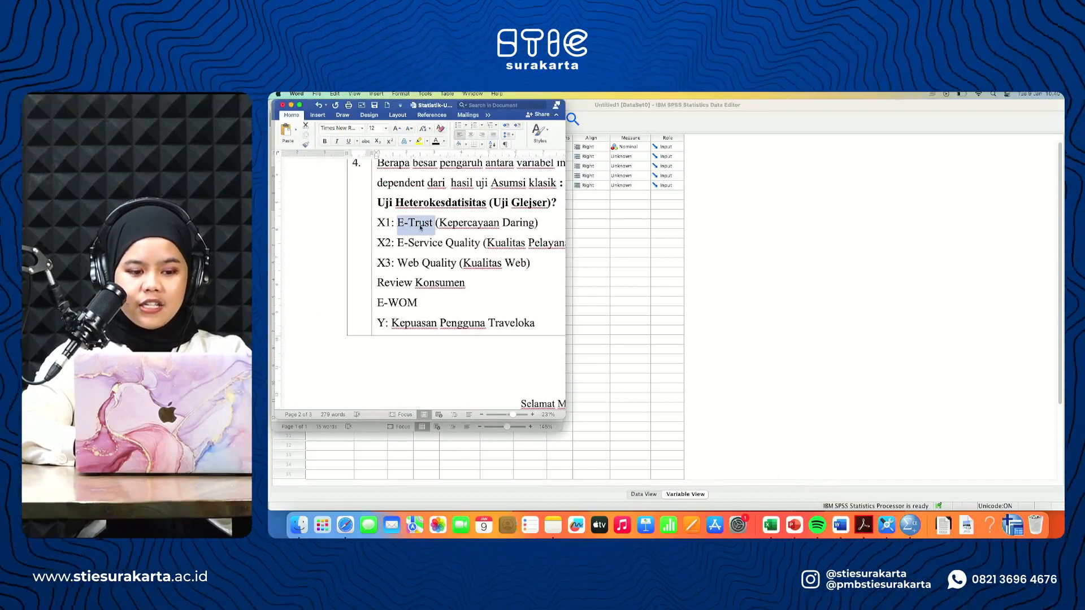
click(614, 255)
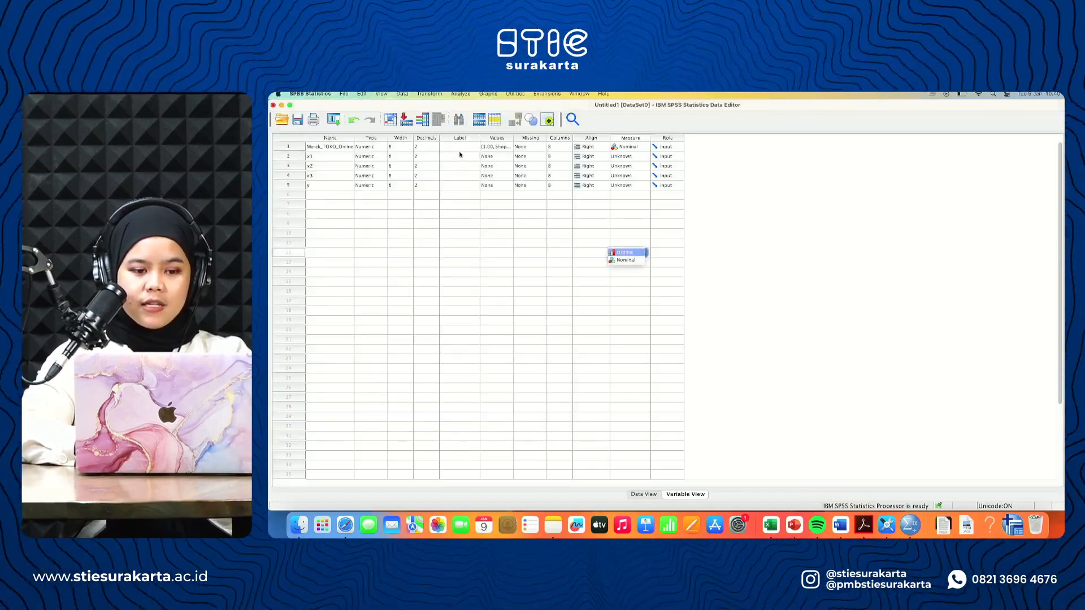
click(461, 148)
key(super+v)
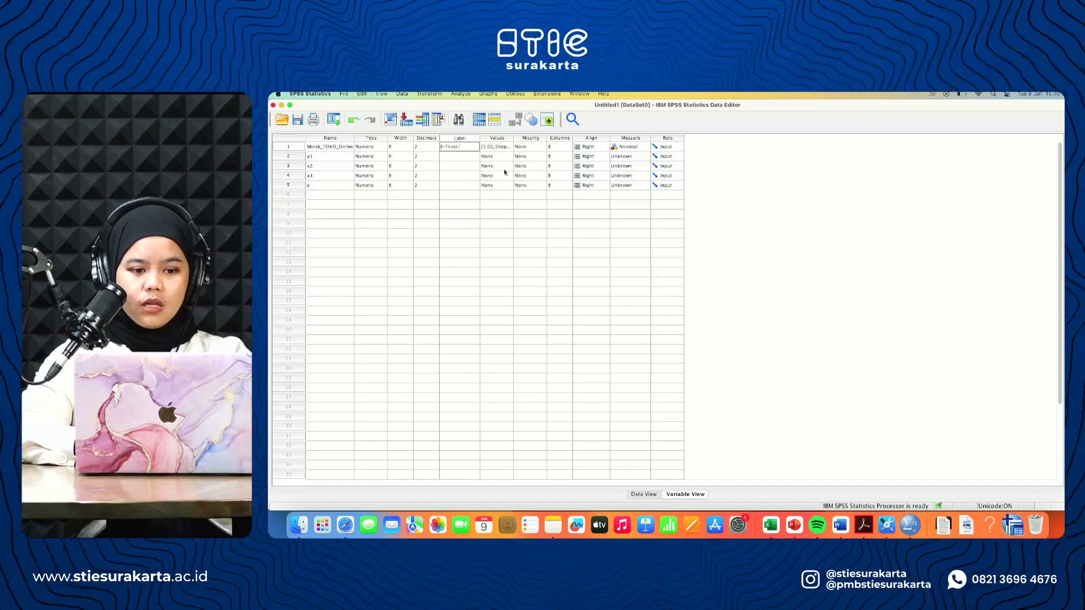
Copy E-Service Quality from the Word document's X2 line and enter it as the label of x1 in SPSS.
key(super+Tab)
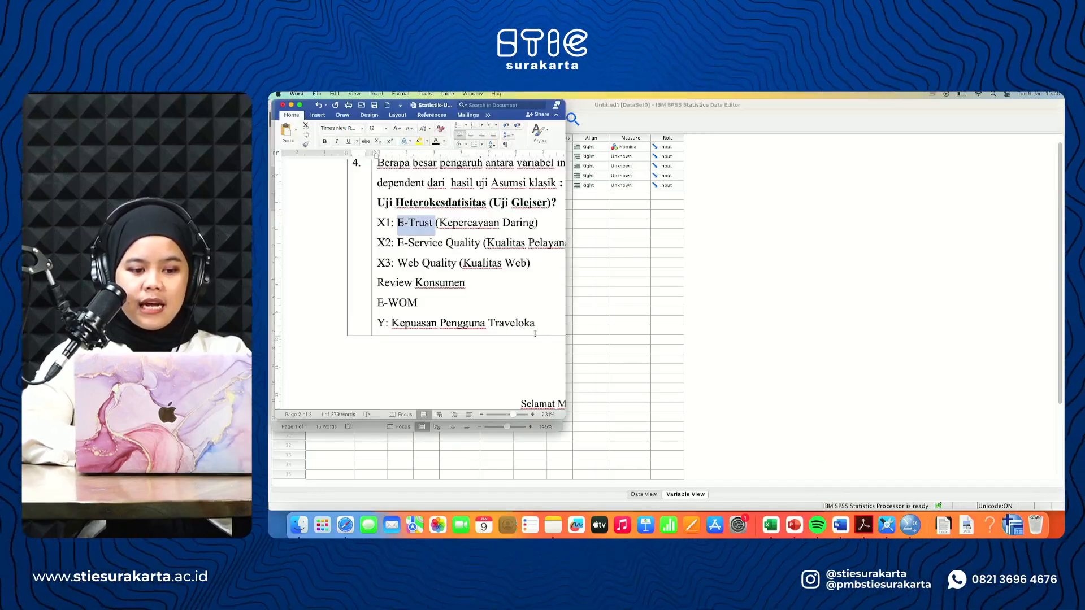
drag(398, 243, 455, 247)
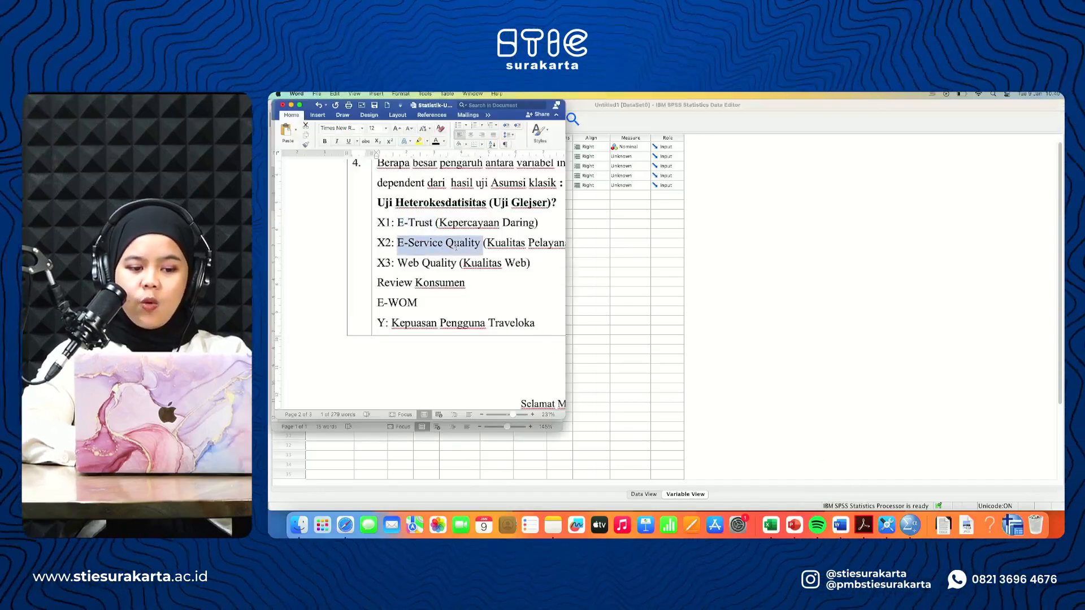
key(super+Tab)
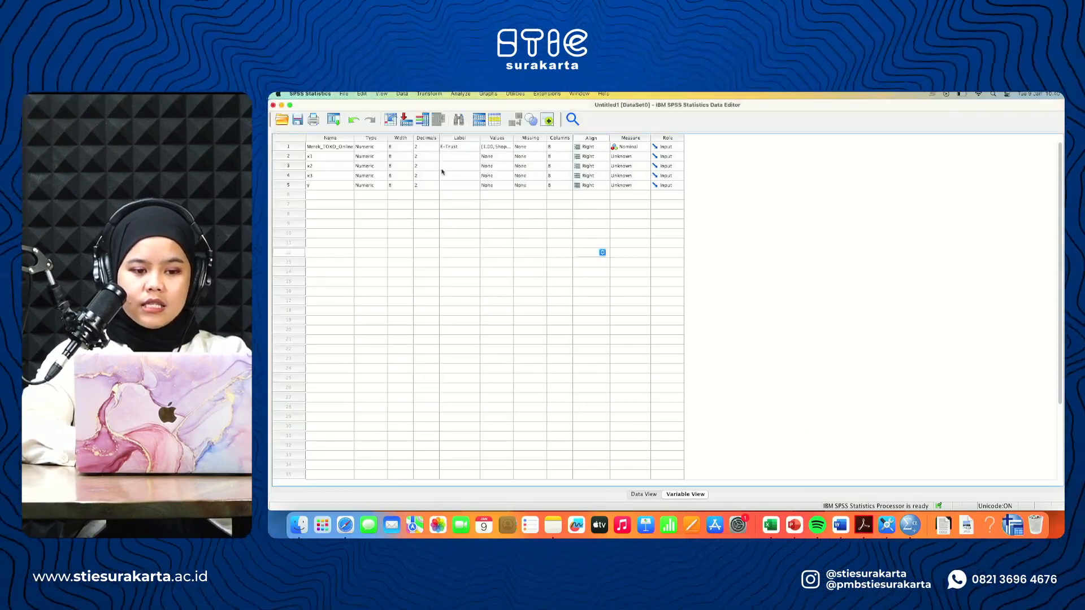
click(448, 156)
text(E-Service Quality)
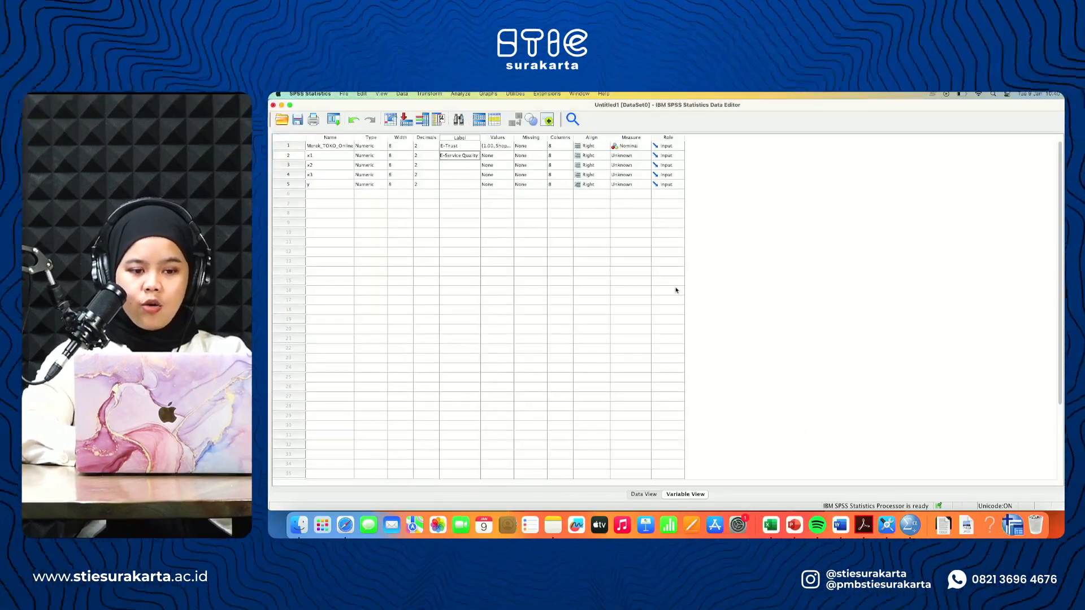
Copy Web Quality from the Word document's X3 line and set it as the label of x3 in SPSS.
key(super+Tab)
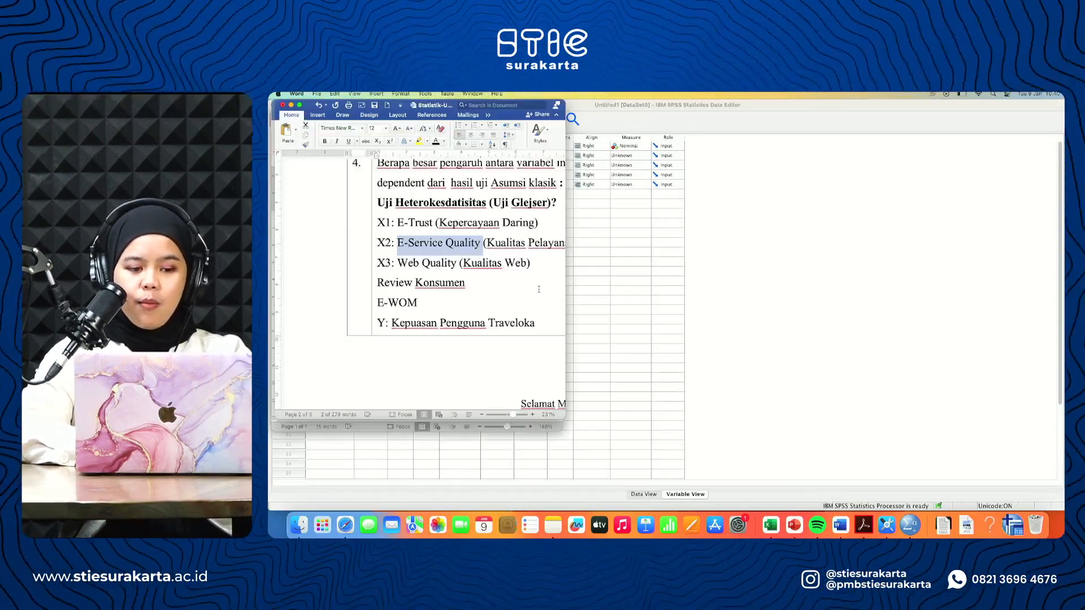
drag(399, 262, 446, 264)
key(super+c)
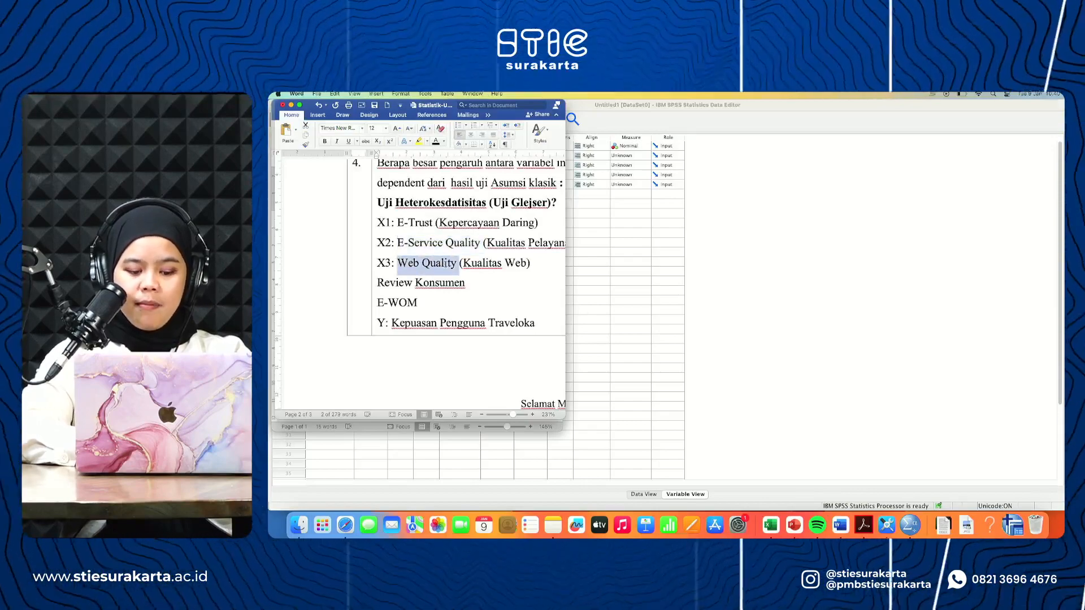
key(super+Tab)
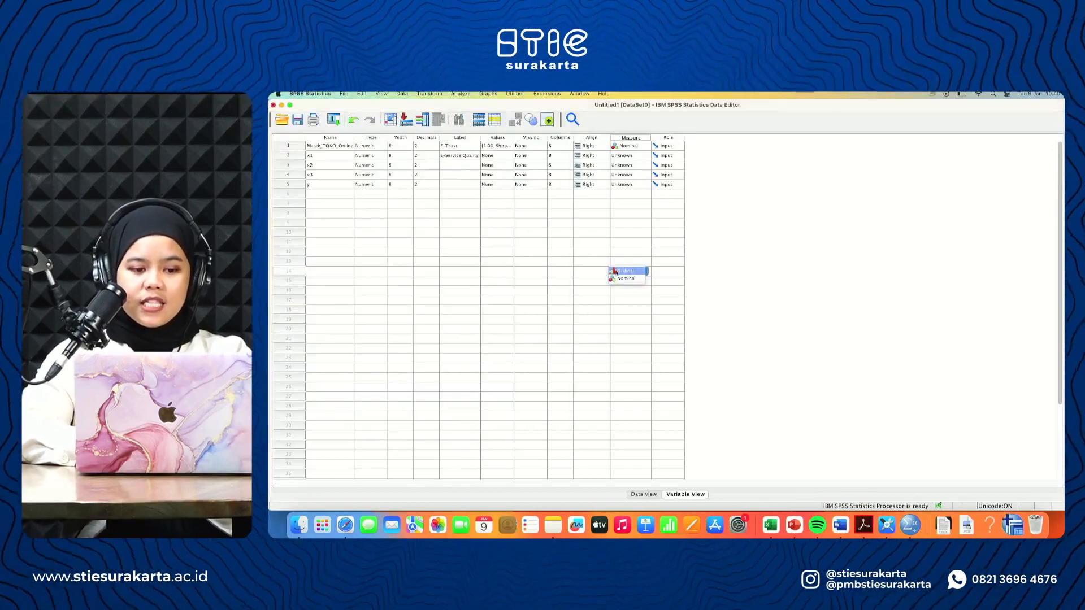
click(472, 163)
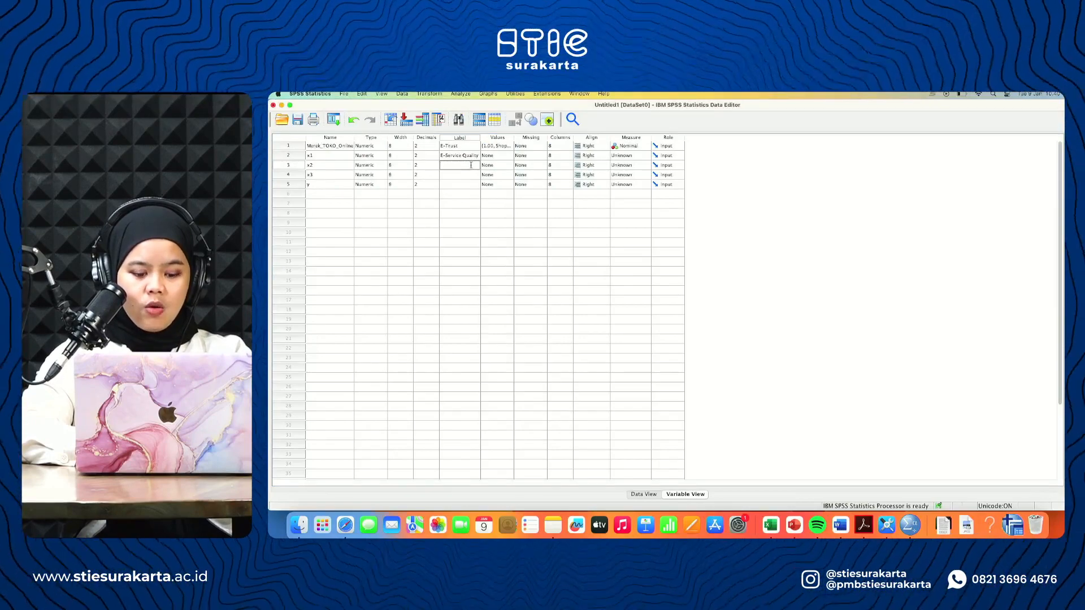
click(469, 177)
key(super+v)
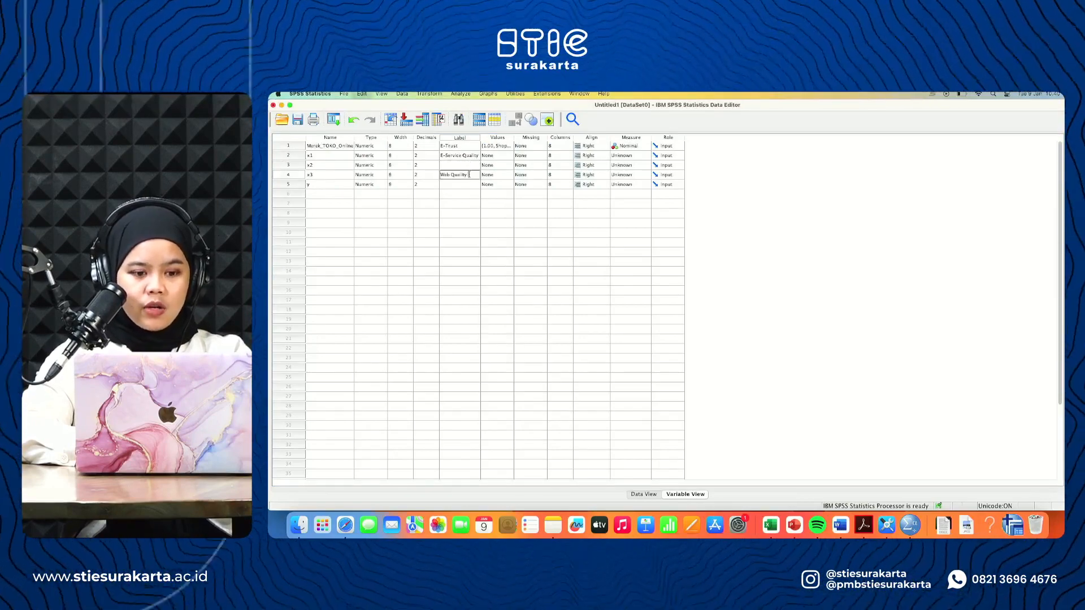
Set the label of x2 to Web Quality and add the same text to the label of x1.
click(464, 156)
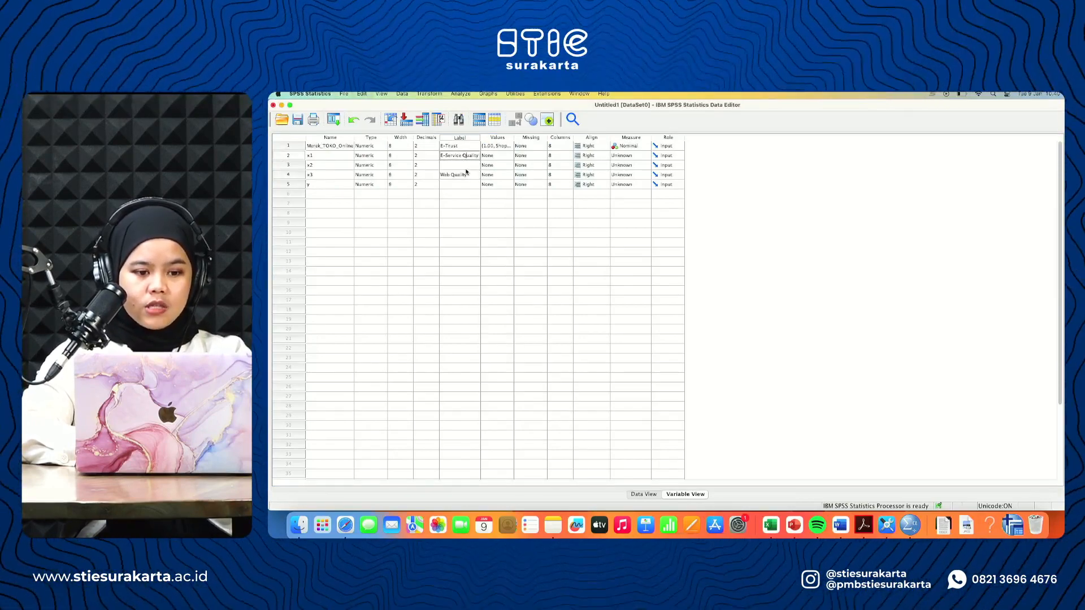
click(467, 165)
key(super+v)
click(458, 145)
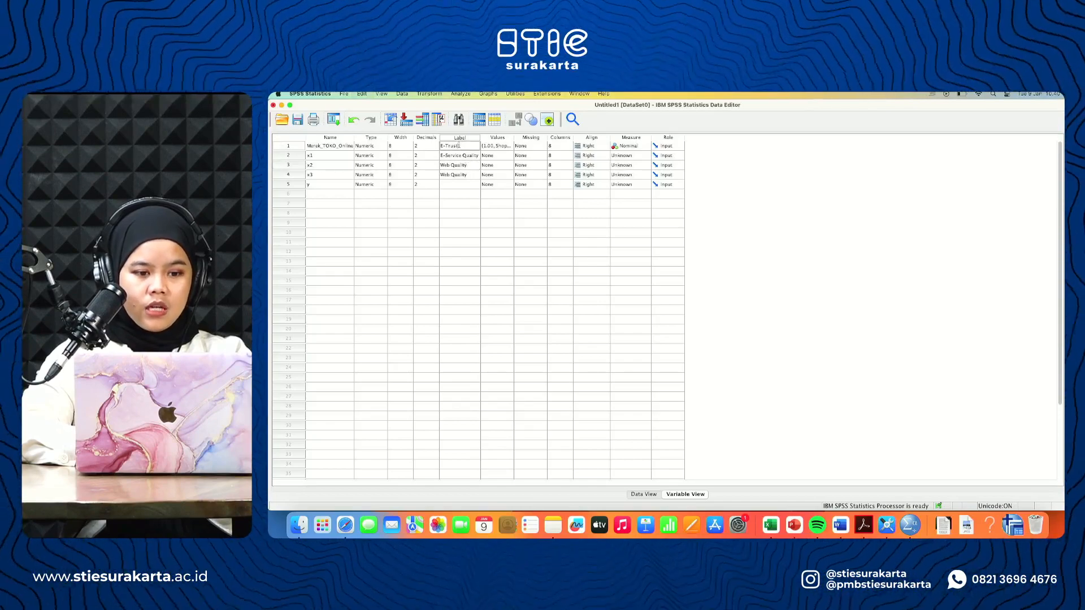
double_click(462, 156)
key(super+v)
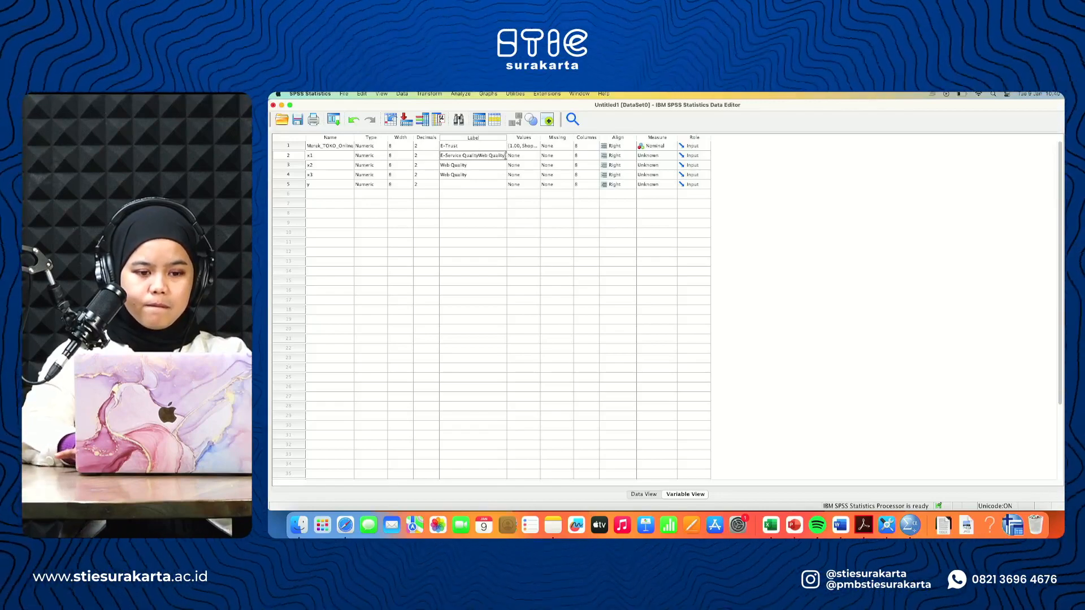
Clear the label of x1 and replace it with Web Quality.
key(BackSpace)
key(BackSpace)
key(BackSpace)
key(BackSpace)
key(BackSpace)
key(BackSpace)
key(BackSpace)
key(BackSpace)
key(BackSpace)
key(BackSpace)
key(BackSpace)
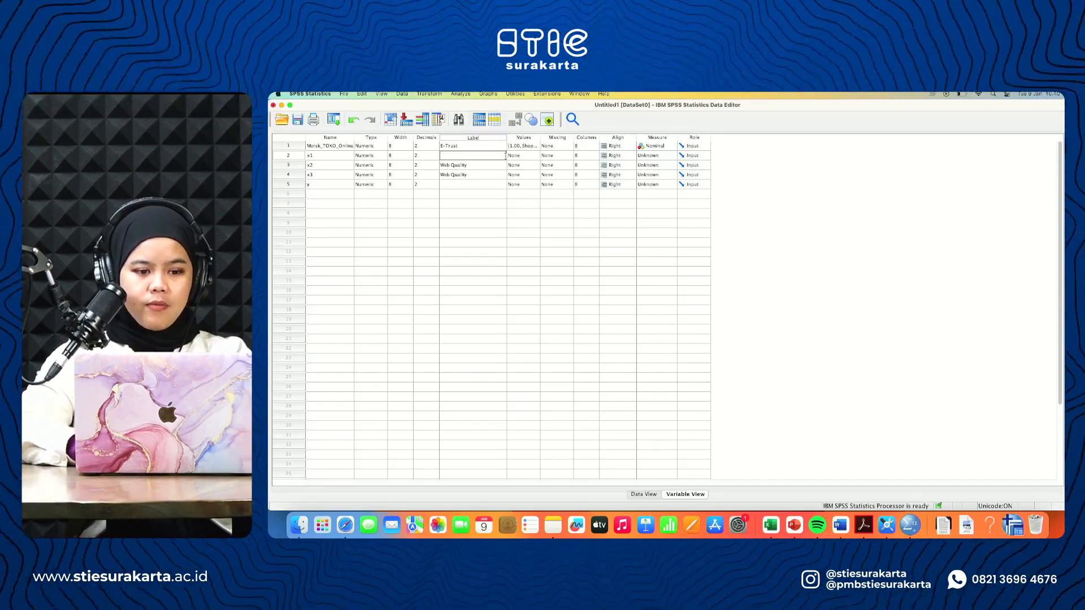
double_click(503, 145)
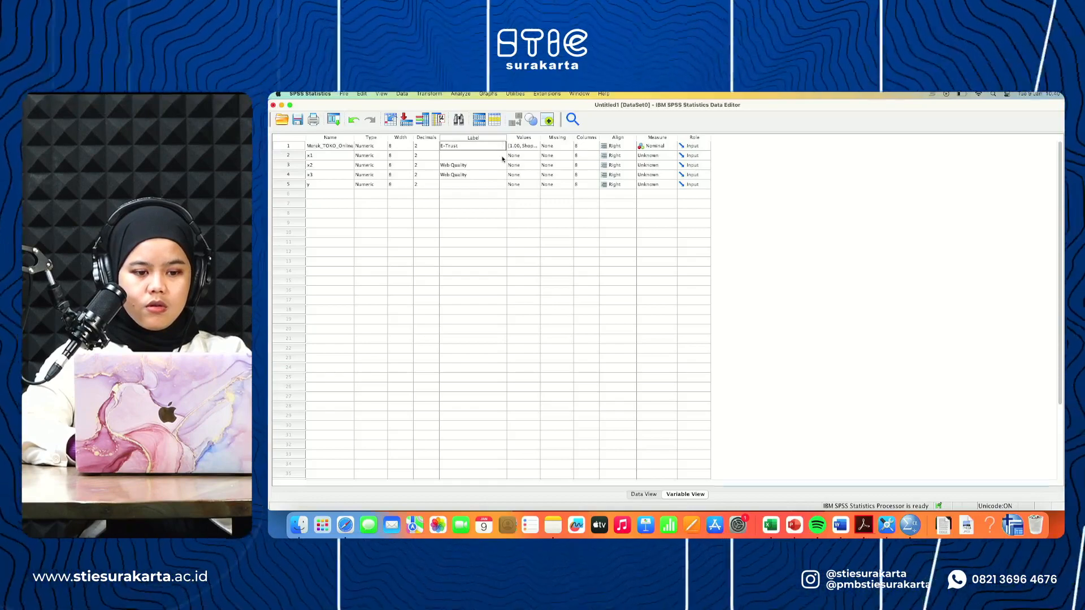
double_click(503, 155)
key(super+v)
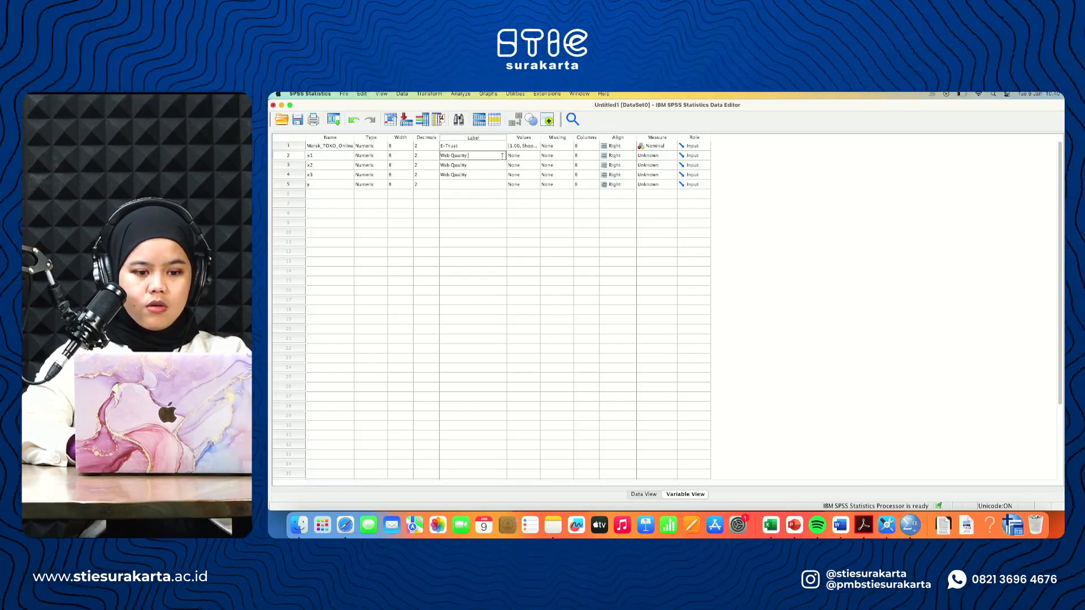
Move the E-Trust label from Merek_TOKO_Online to x1, leaving the Merek_TOKO_Online label empty.
double_click(453, 145)
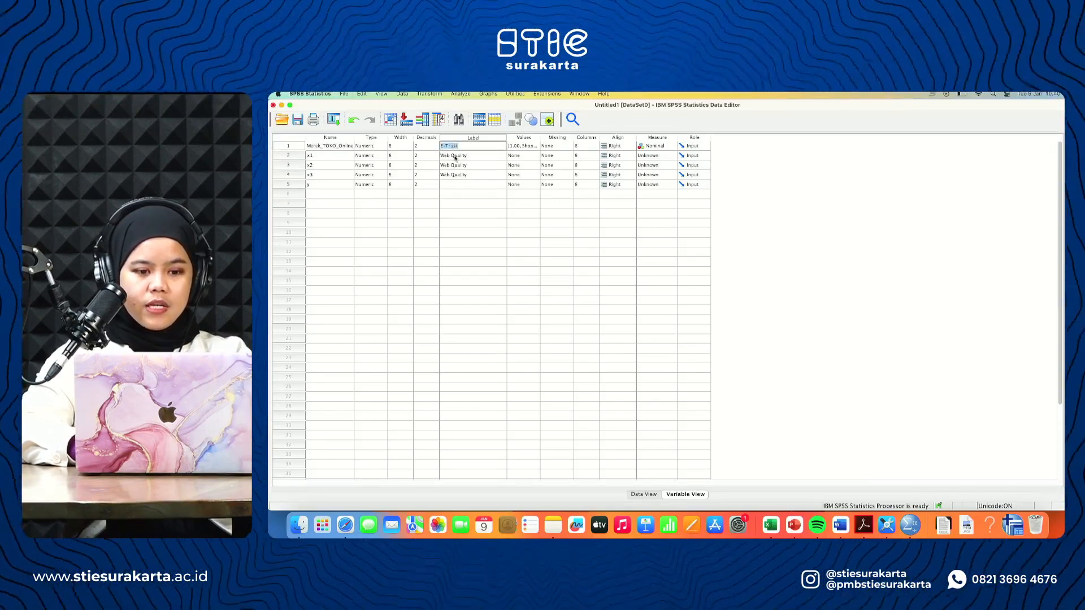
key(super+c)
double_click(456, 156)
key(super+v)
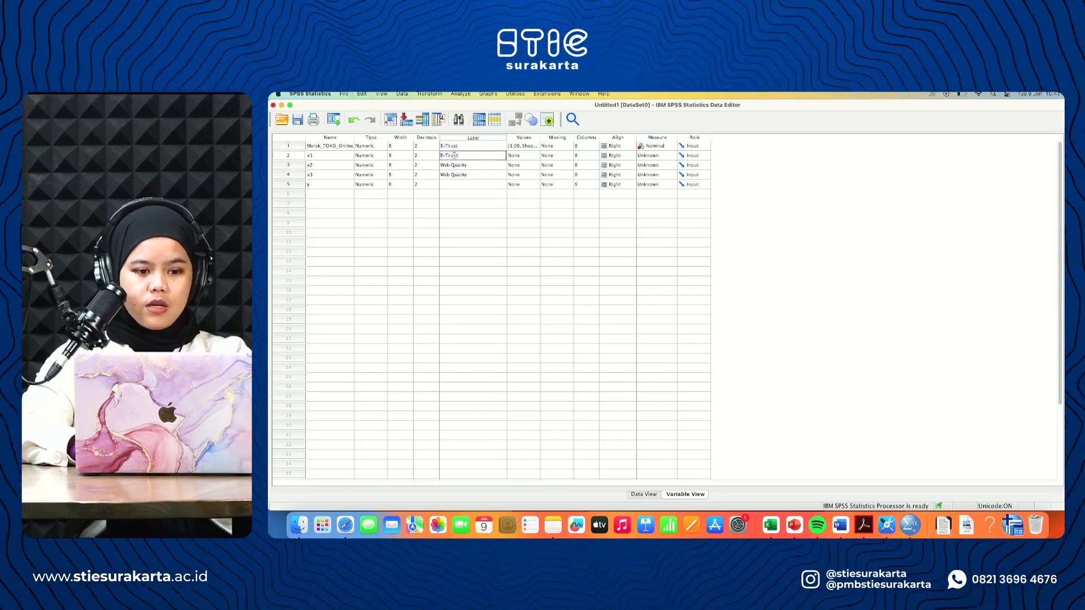
double_click(450, 145)
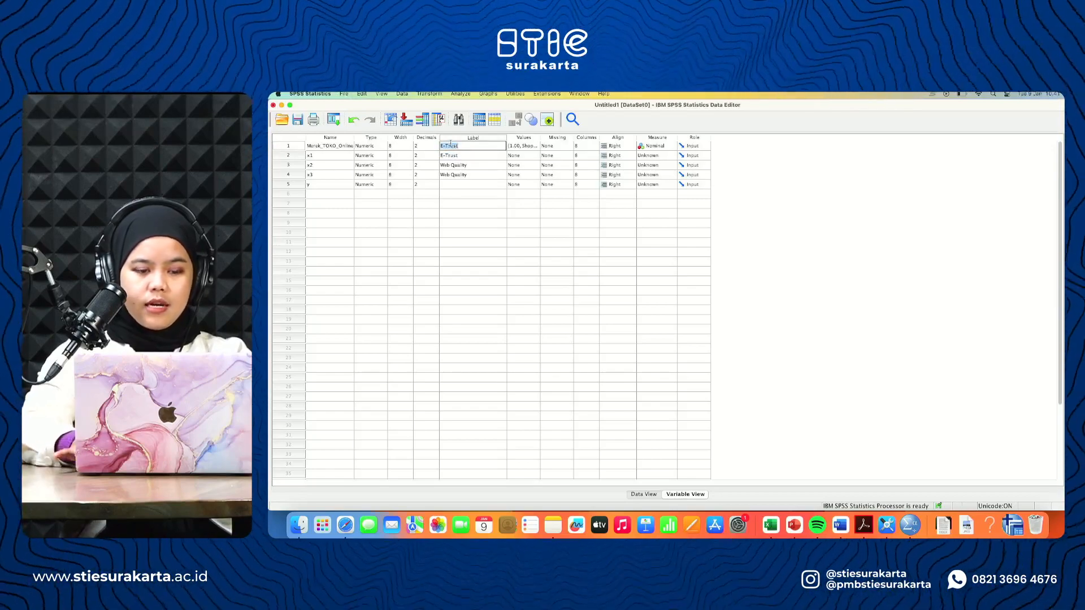
key(BackSpace)
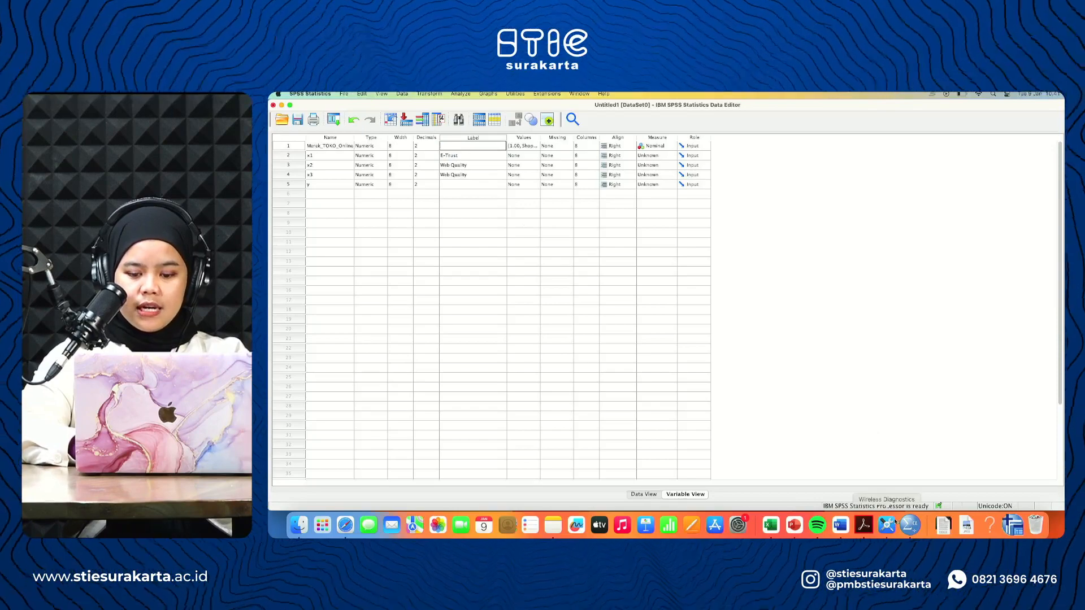
Copy E-Service Quality from the Word document and set it as the label of x2 in SPSS.
click(840, 525)
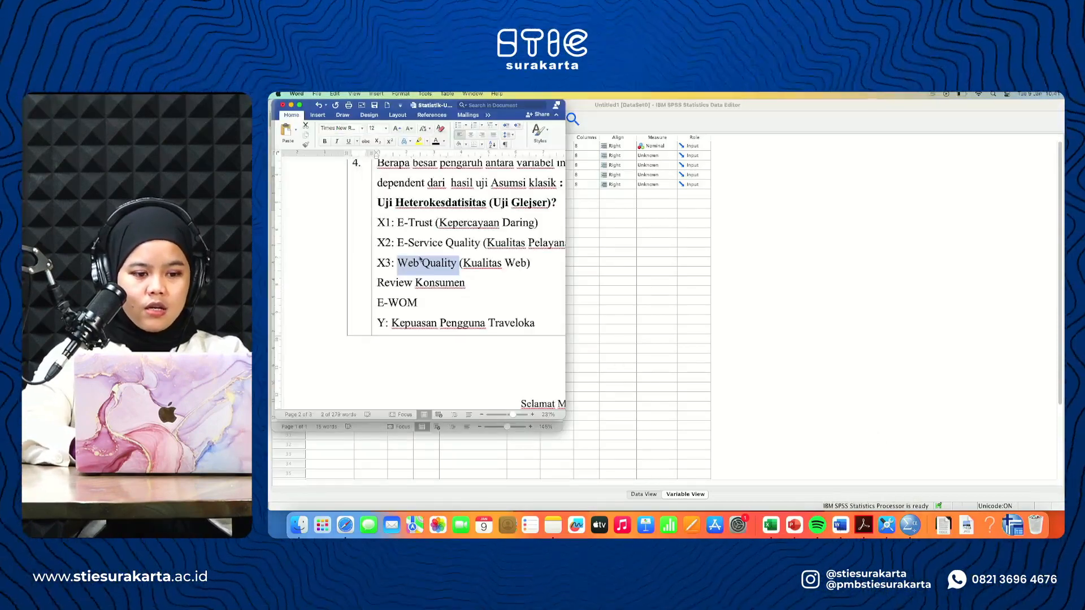
click(419, 259)
drag(397, 243, 460, 243)
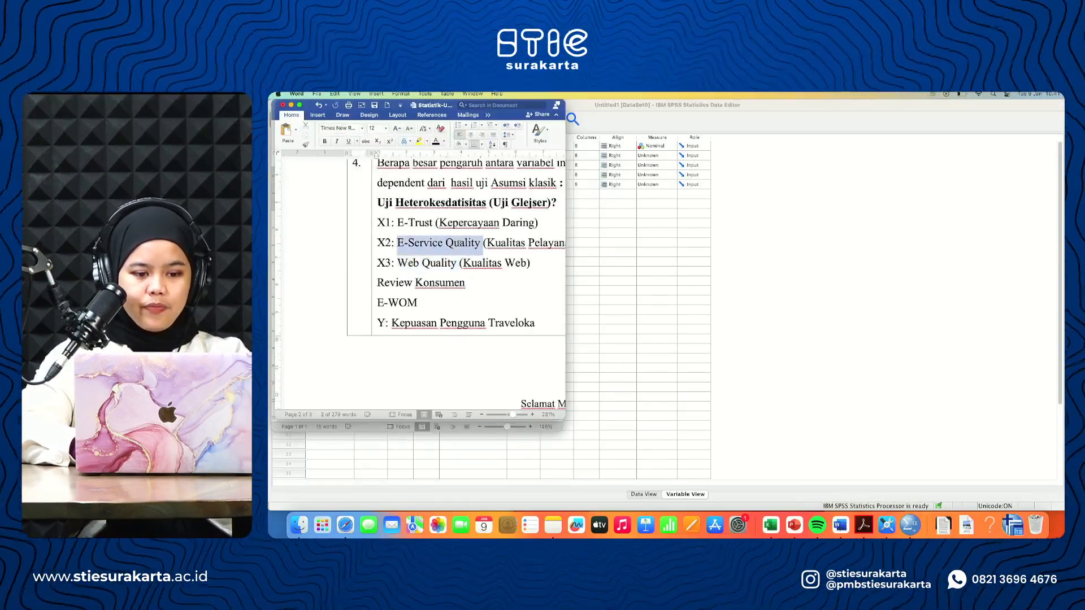
click(640, 221)
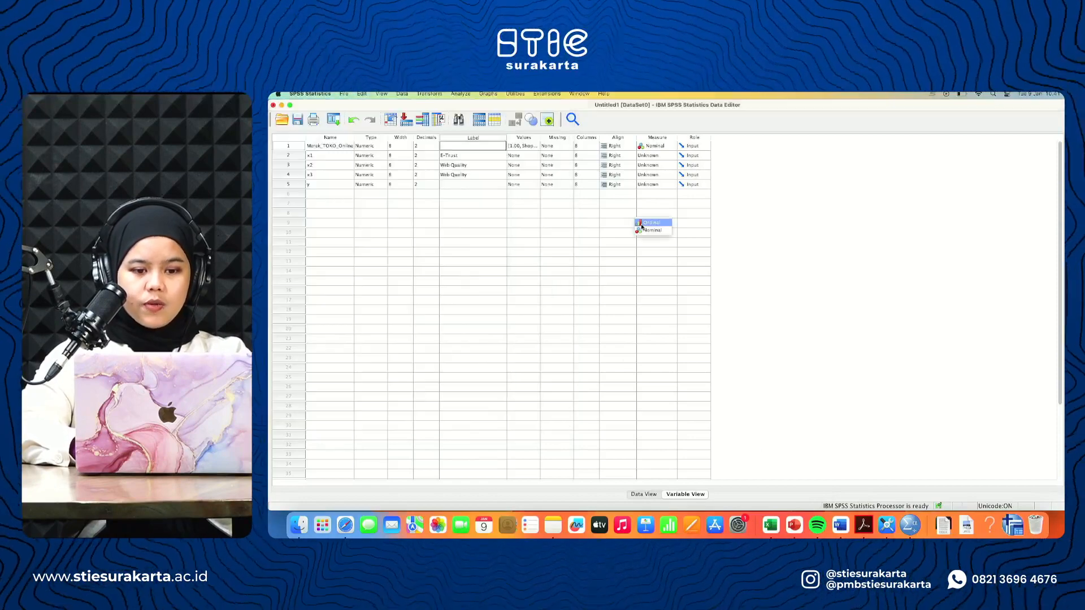
double_click(455, 165)
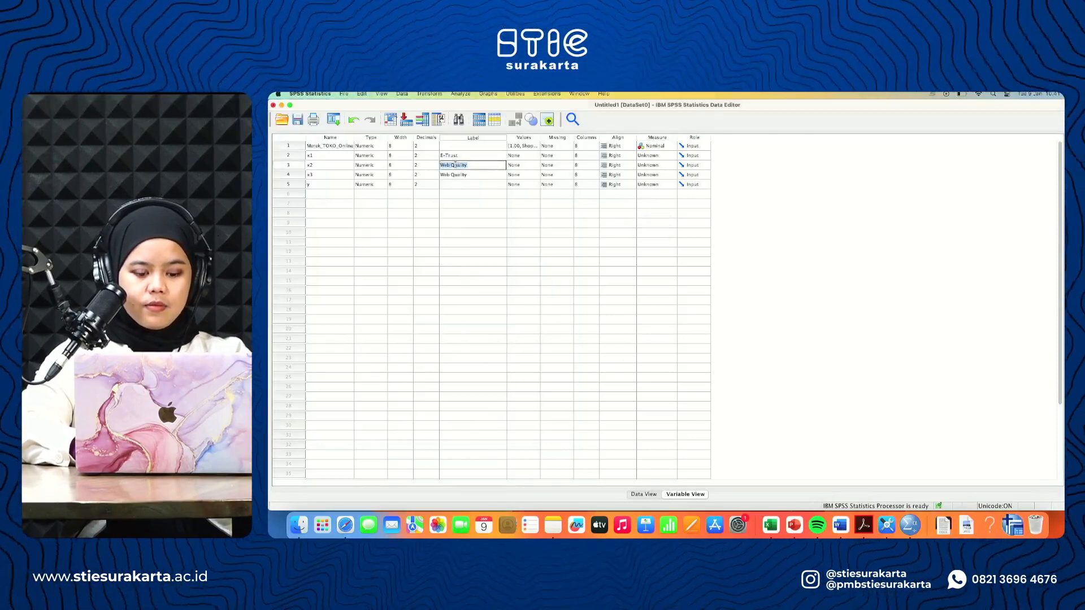
key(super+v)
Copy Kepuasan Pengguna Traveloka from the Word document and set it as the label of y in SPSS.
click(469, 184)
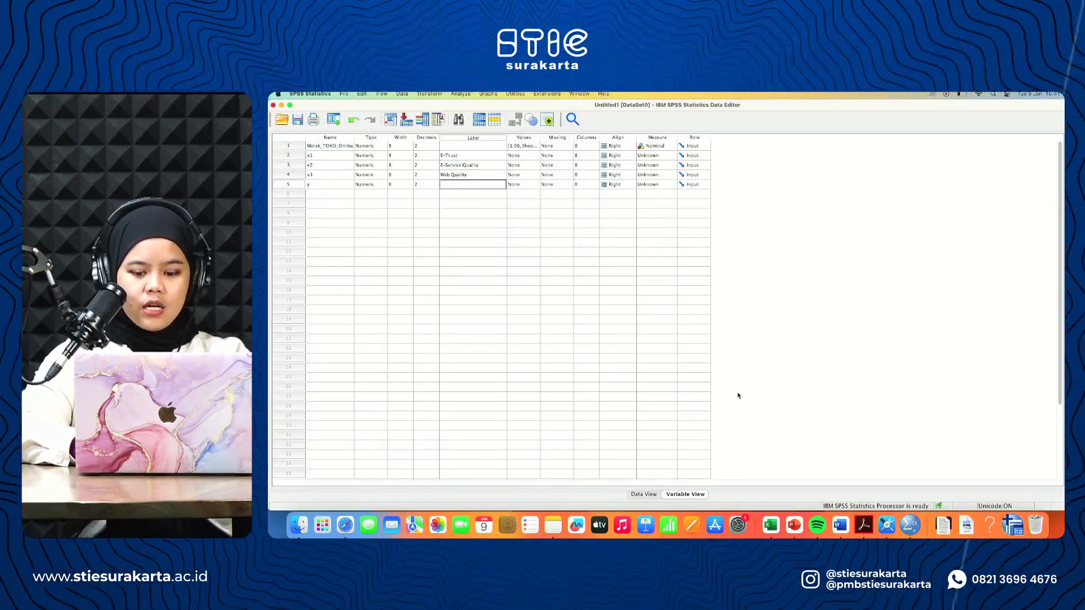
click(842, 527)
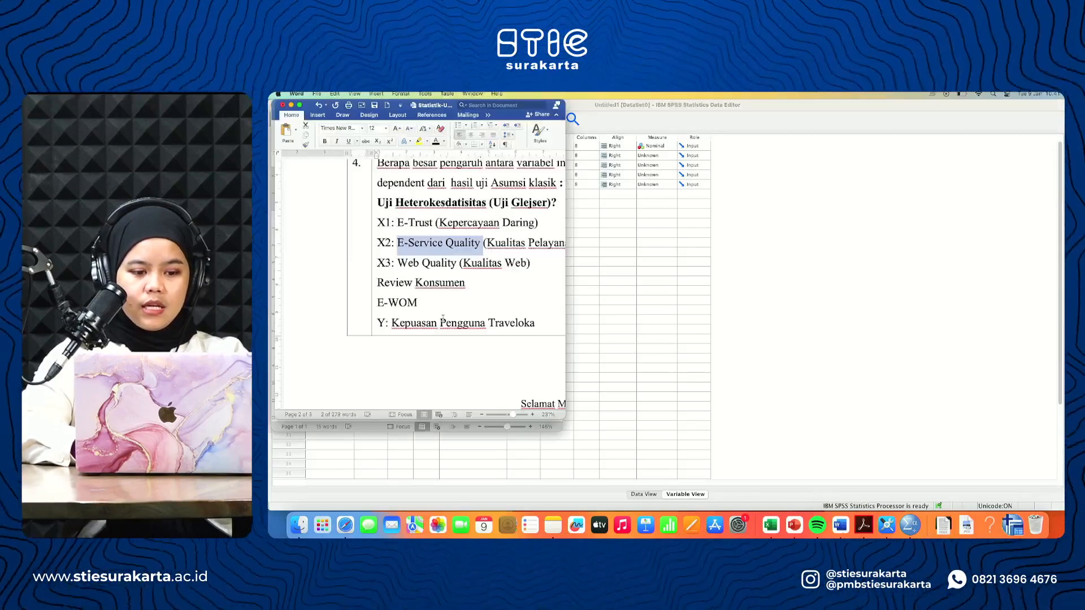
click(392, 324)
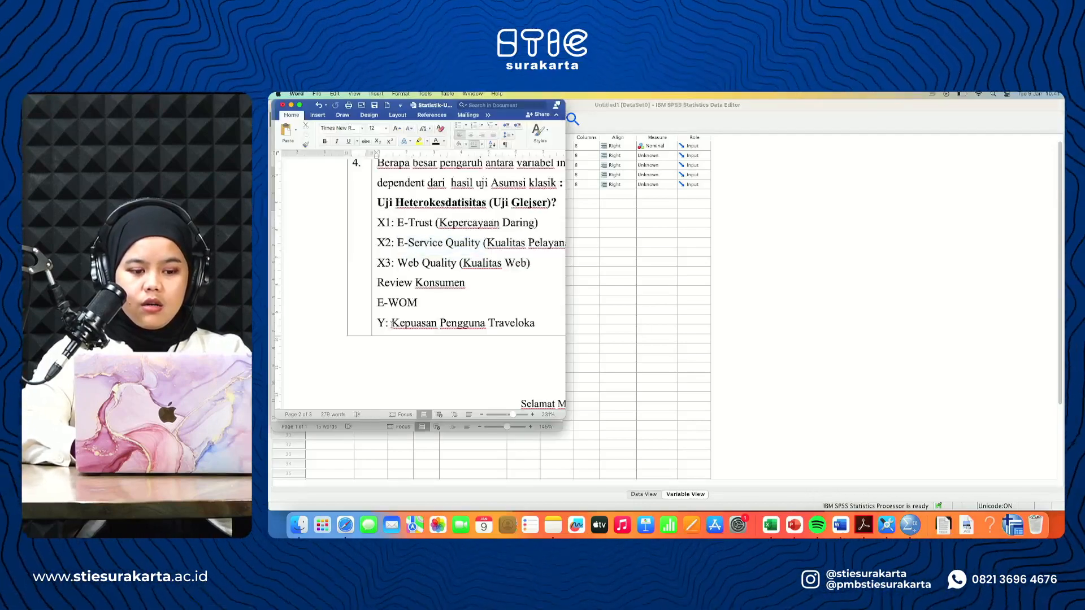
drag(392, 324, 507, 324)
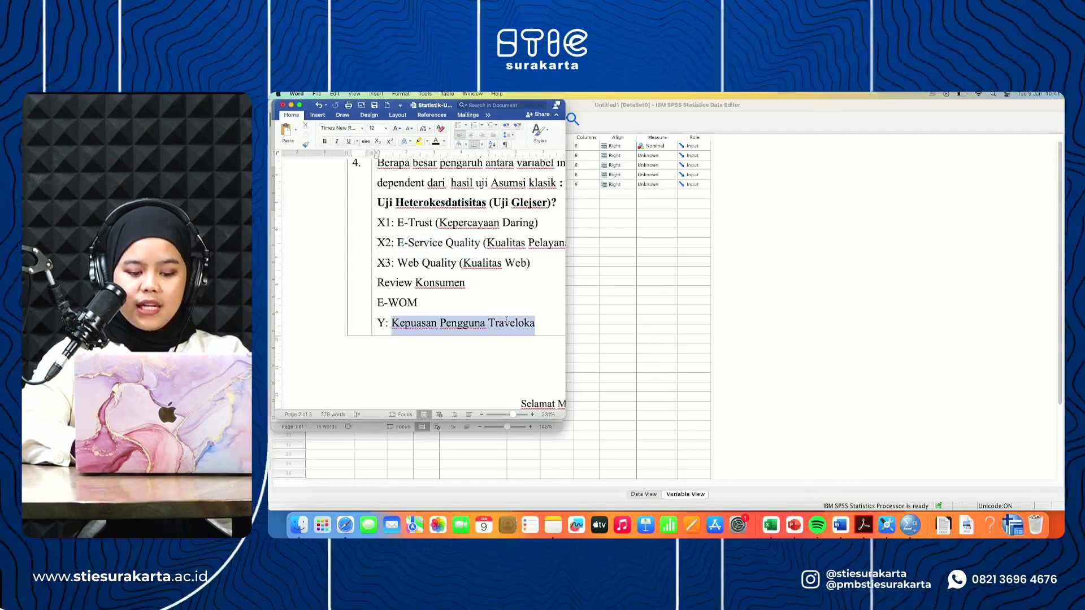
click(659, 303)
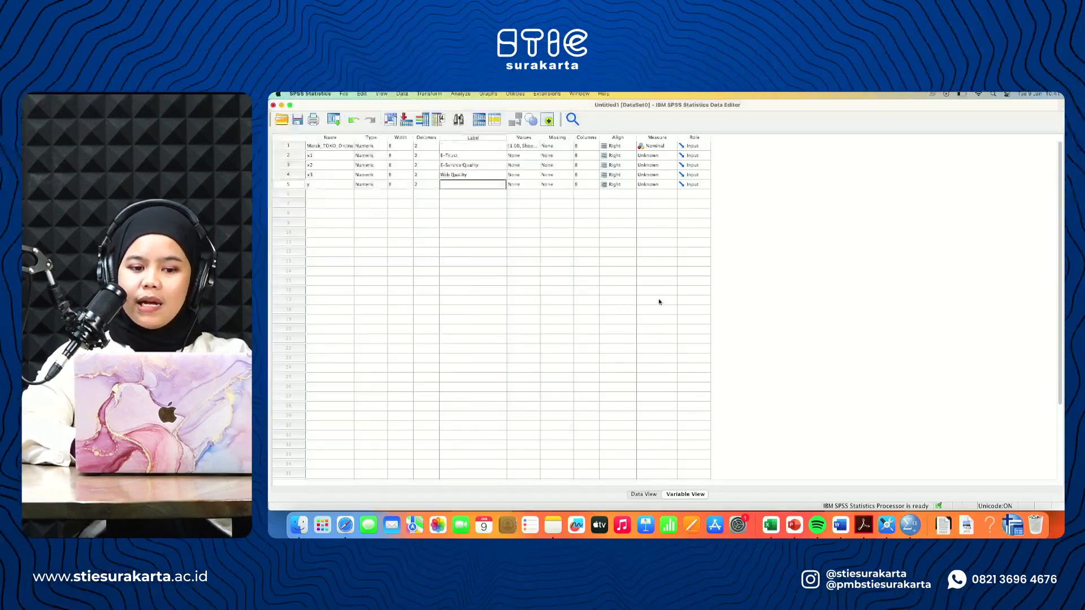
click(461, 188)
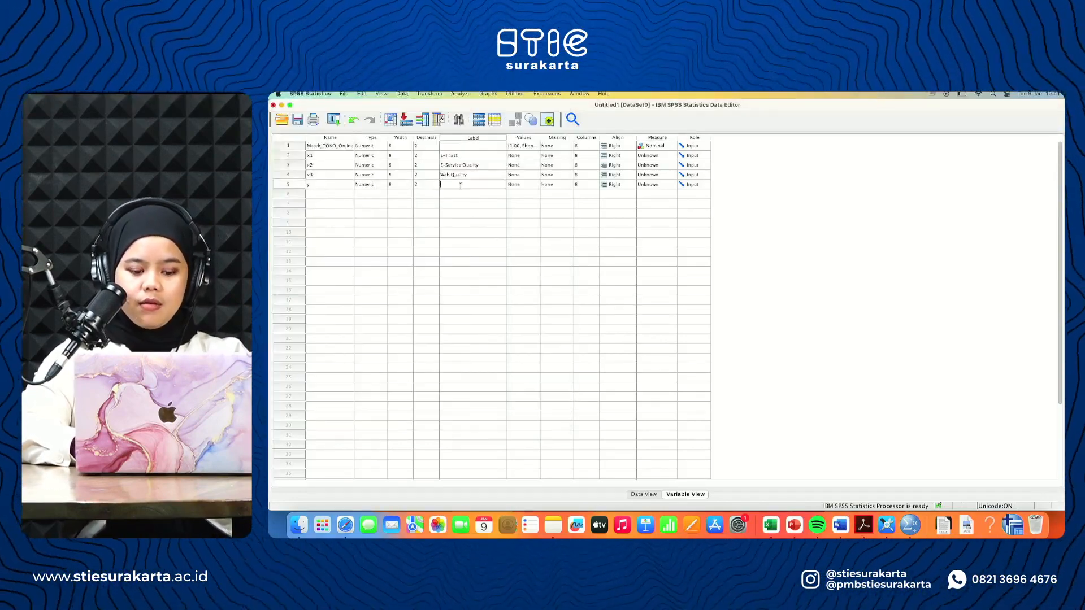
key(super+v)
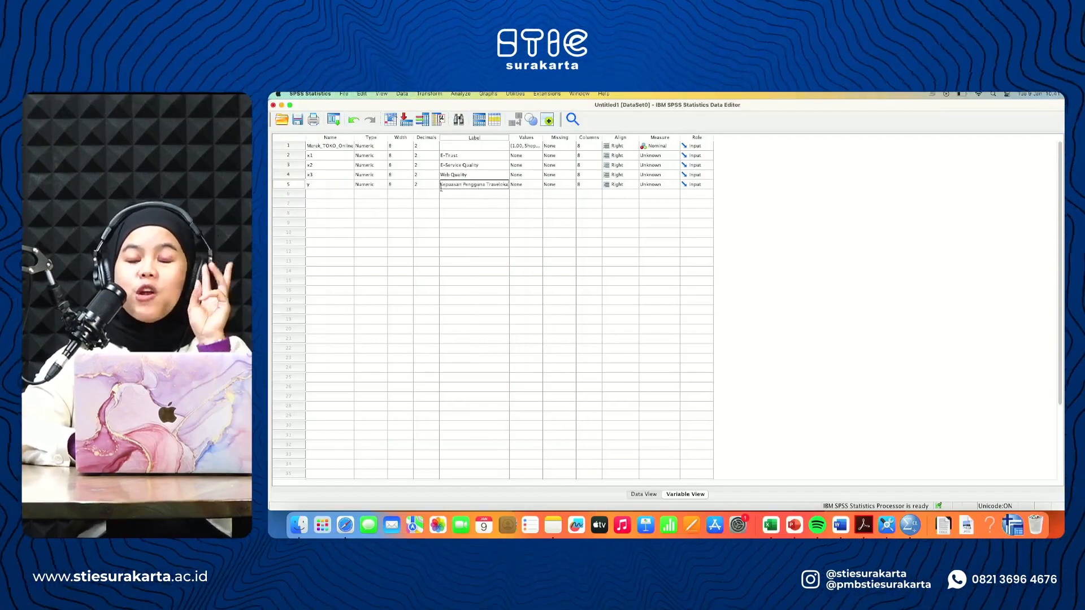
Set up a linear regression with y as dependent and E-Trust, E-Service Quality and Web Quality as independent variables.
click(453, 94)
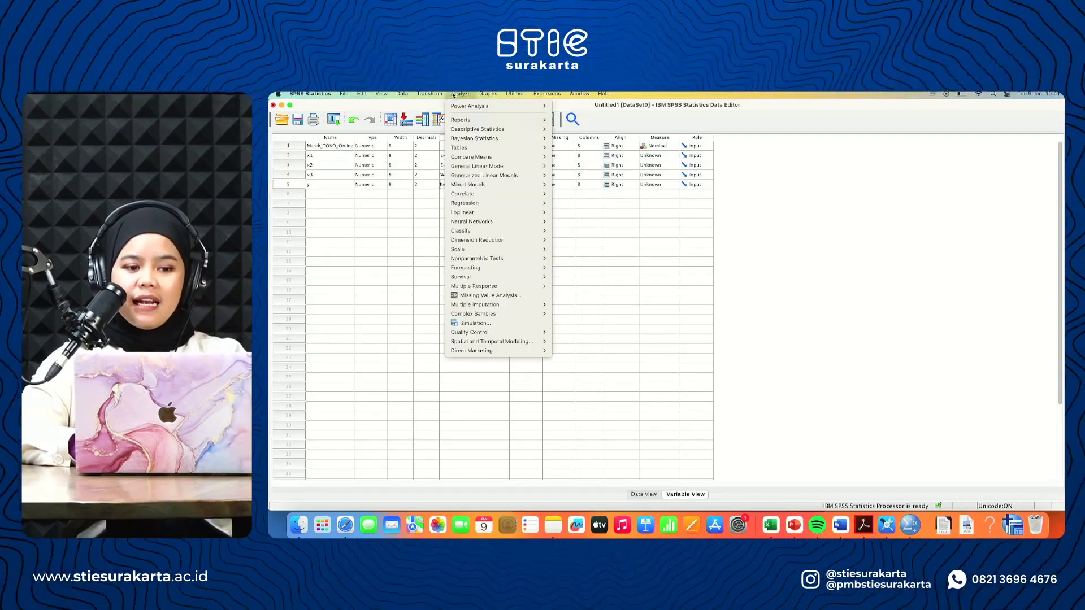
mouse_move(486, 228)
mouse_move(496, 203)
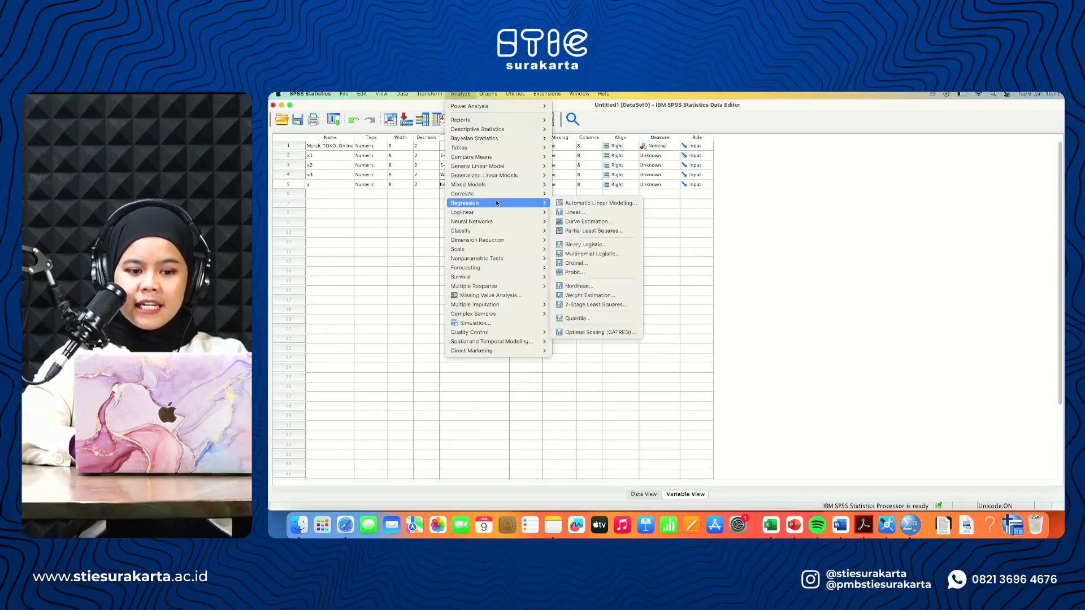
click(568, 211)
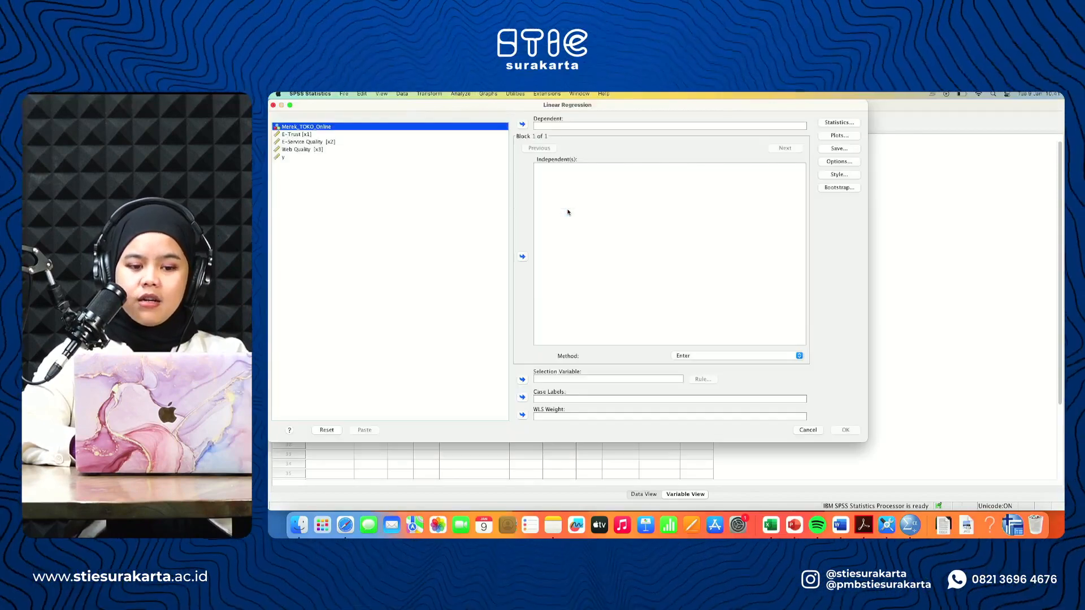
click(291, 158)
click(521, 125)
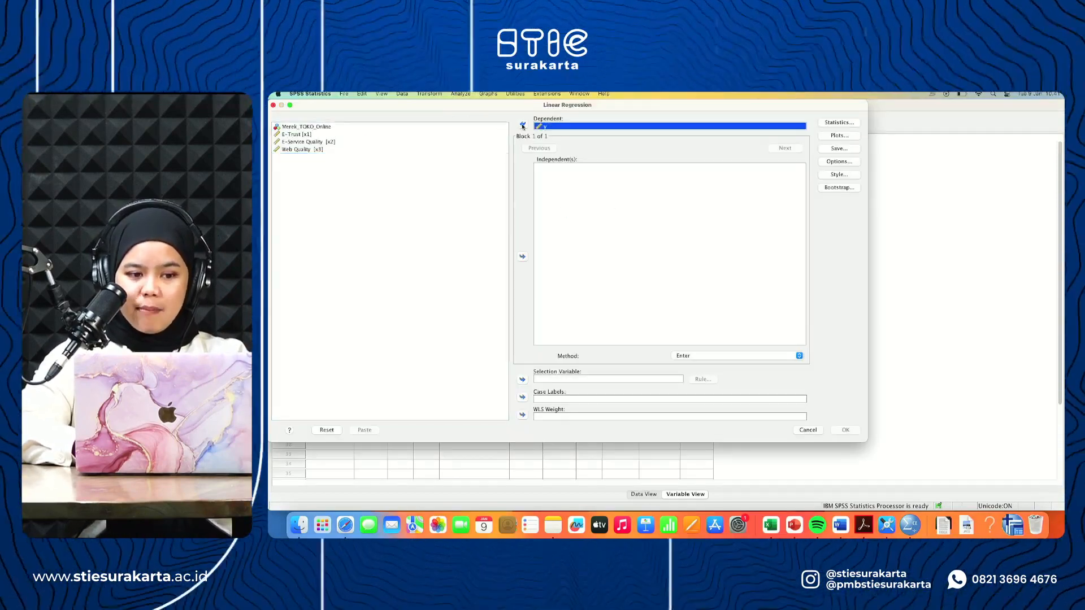
click(305, 134)
key(shift+Down)
key(shift+Down)
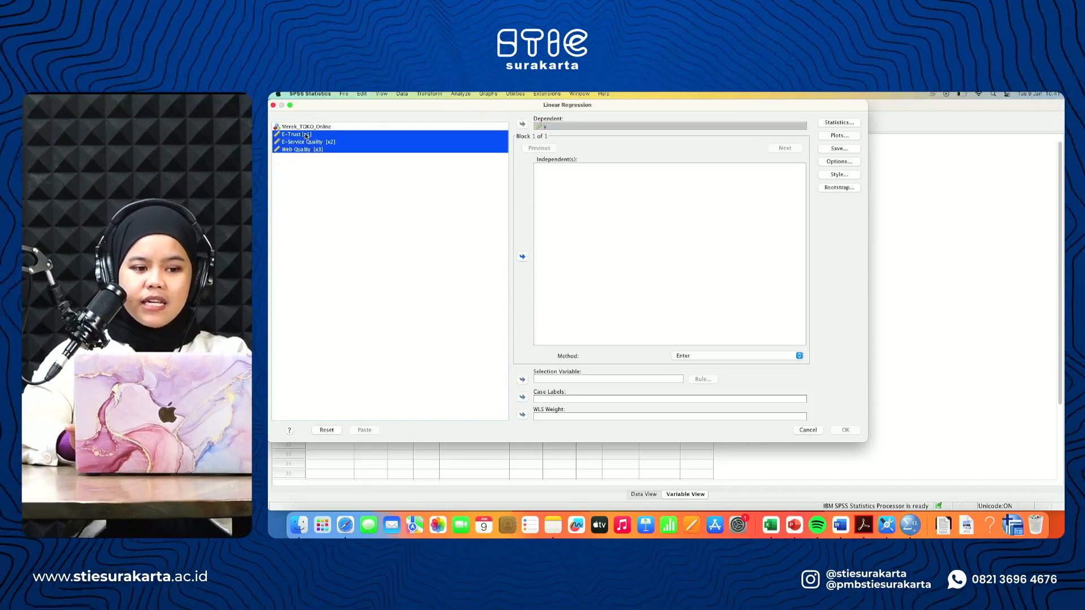
click(523, 256)
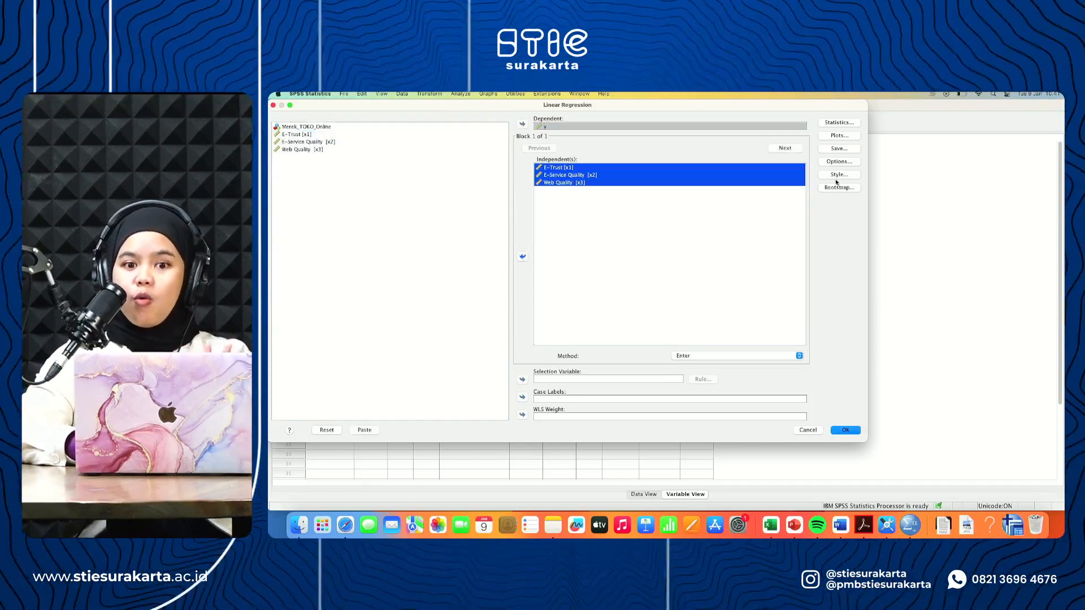
Enable saving of the unstandardized residuals and run the linear regression.
click(839, 149)
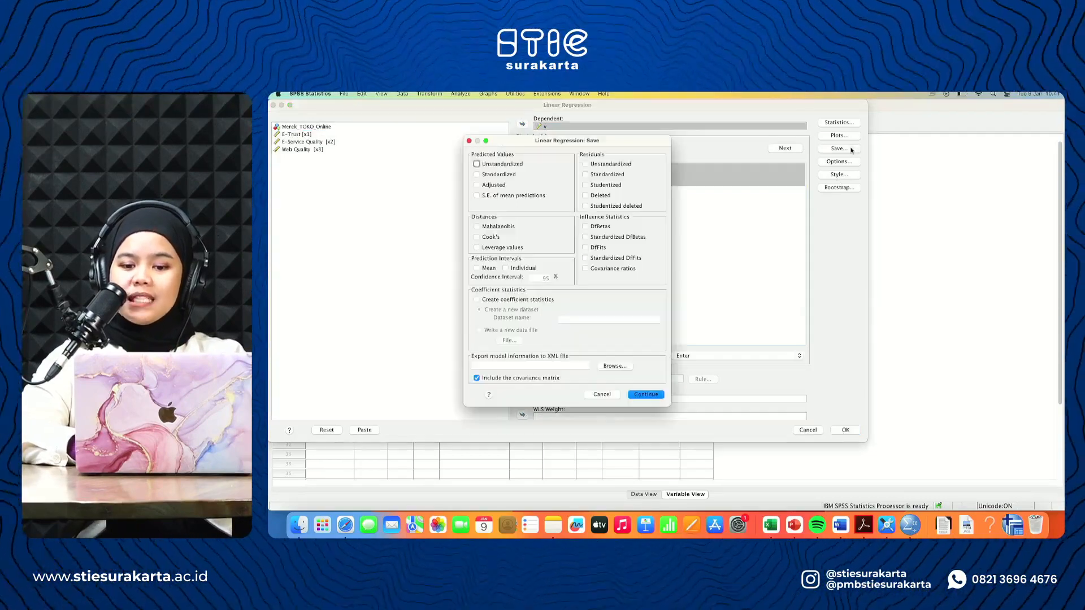
click(585, 165)
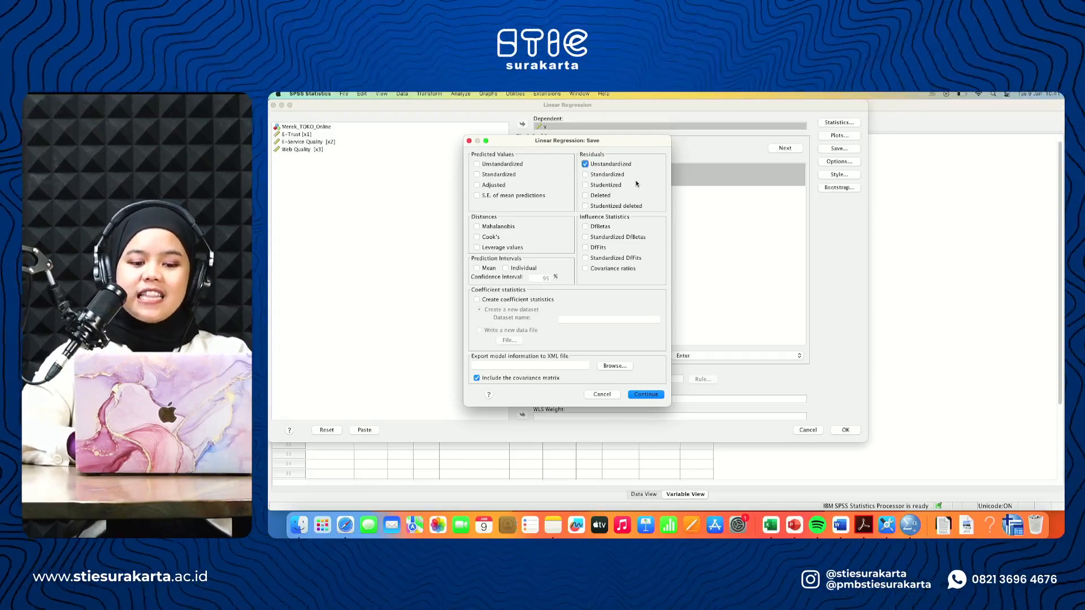
click(647, 395)
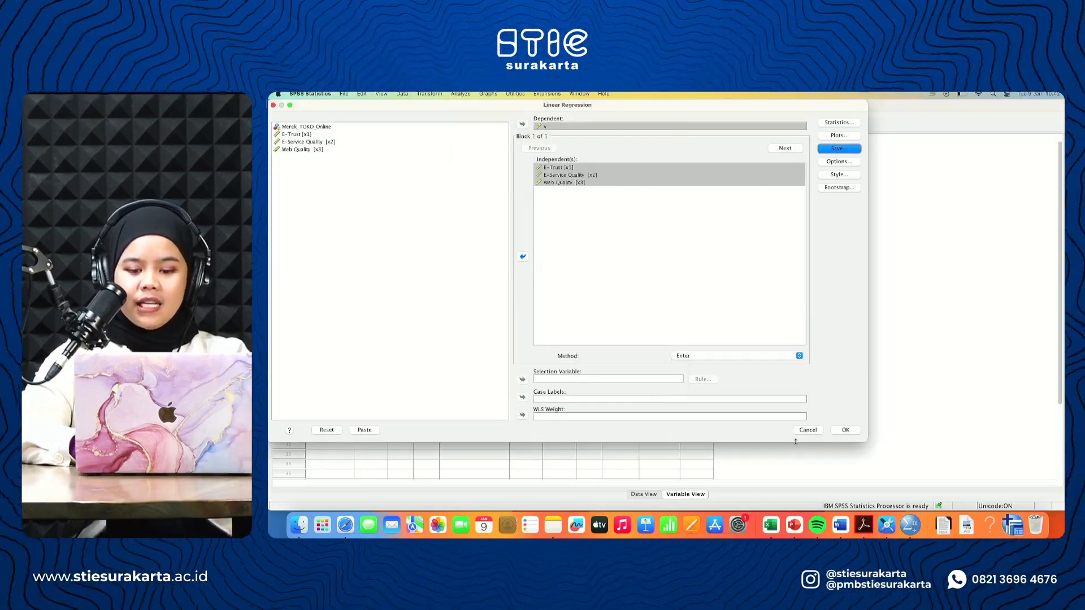
click(846, 430)
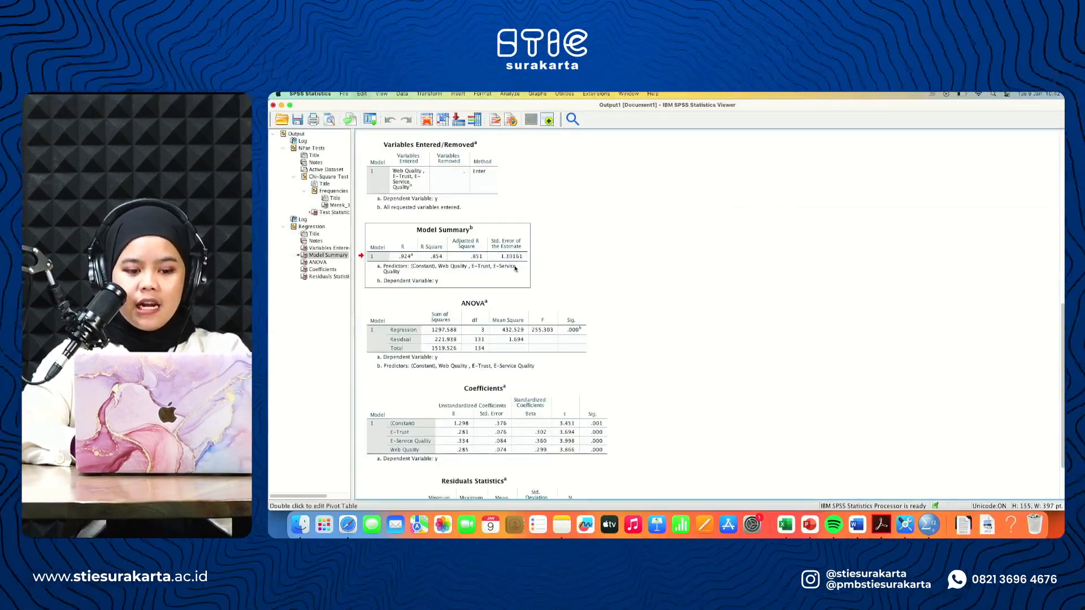
Switch to the Word document and number the Chi Square Goodness answer under Jawaban as 1.
click(857, 525)
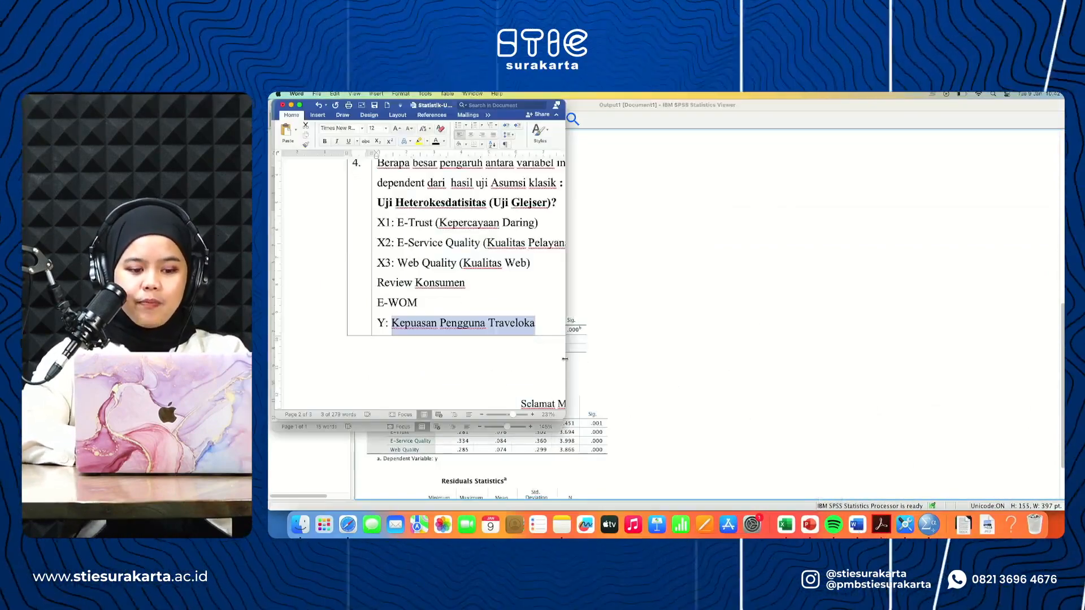
scroll(451, 289, down, 15)
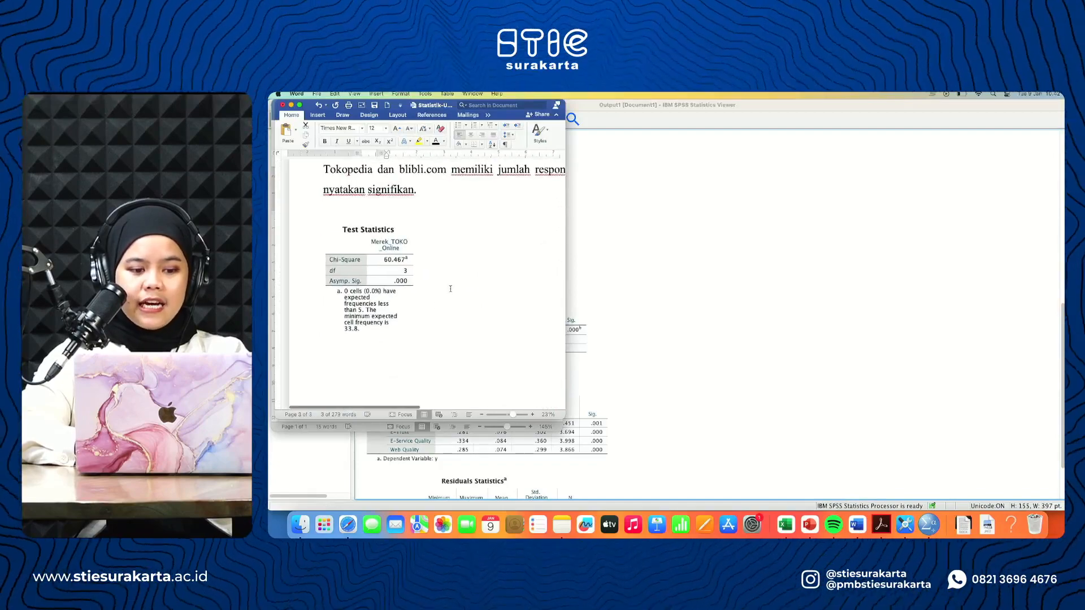
click(411, 343)
scroll(412, 342, up, 5)
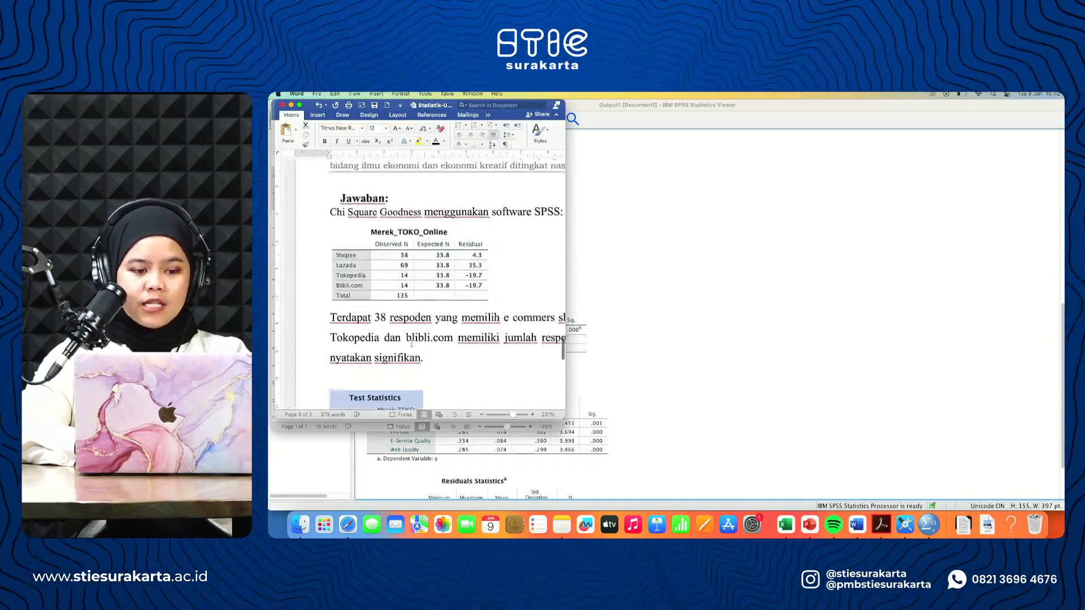
click(333, 216)
text(1.)
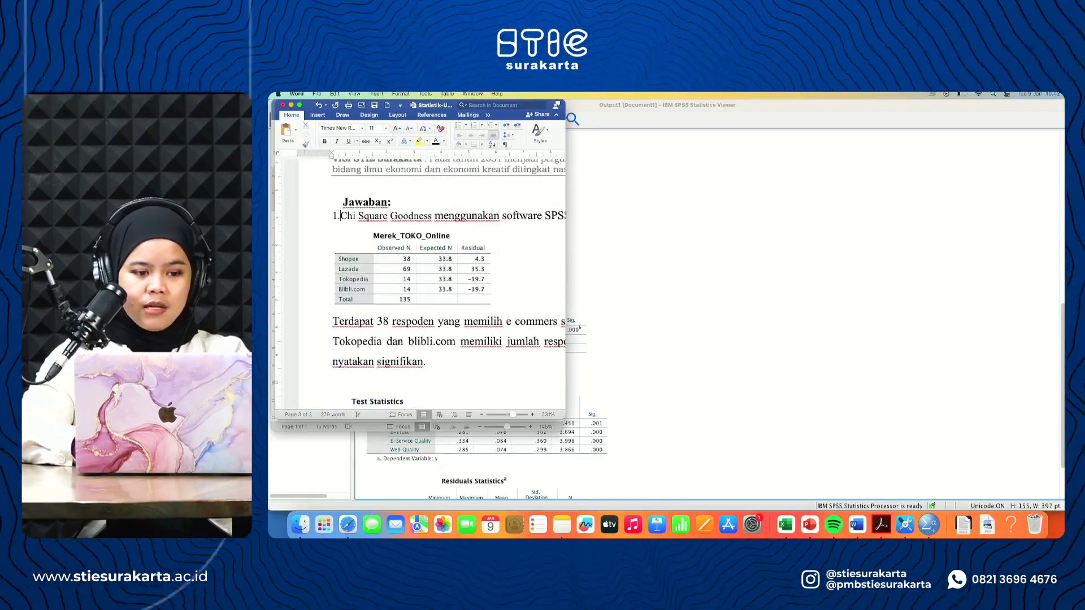
Add numbered item 2, Uji T dan Uji F, below the Test Statistics table.
scroll(349, 277, down, 5)
click(349, 277)
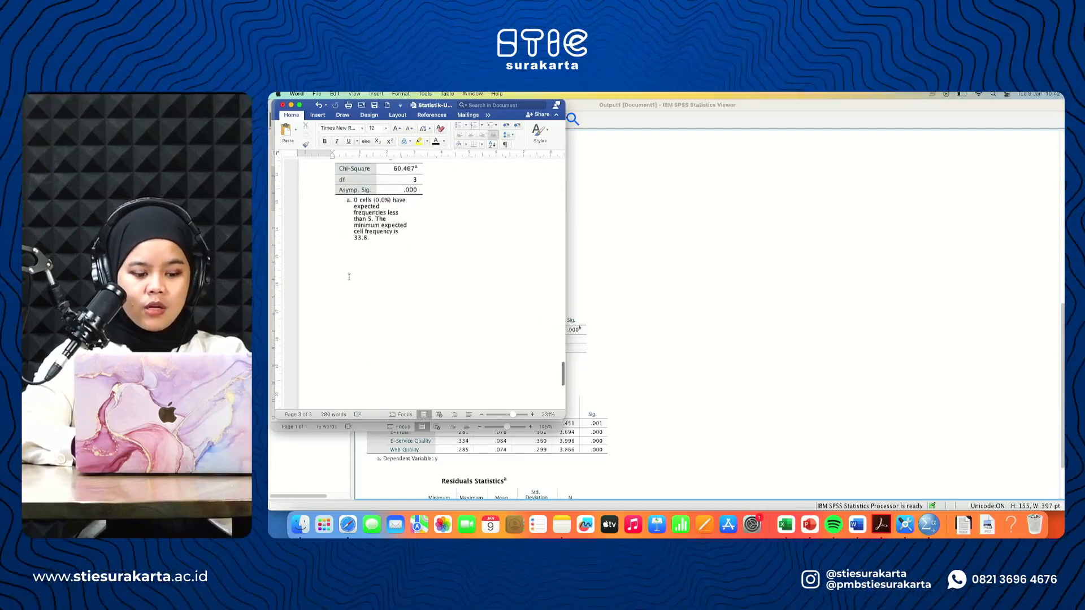
text(2. )
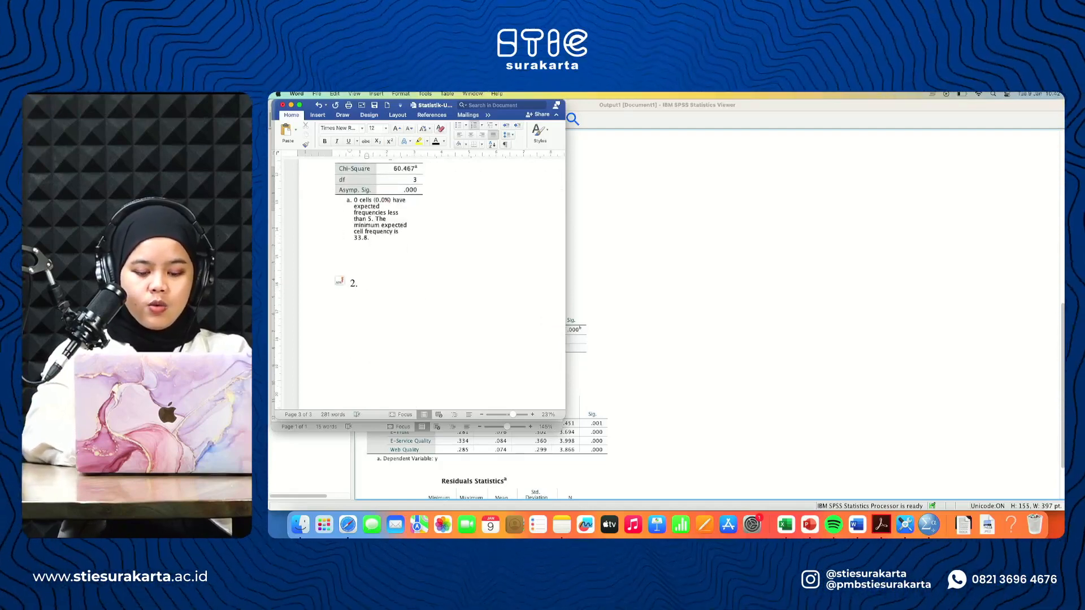
text(Uji T)
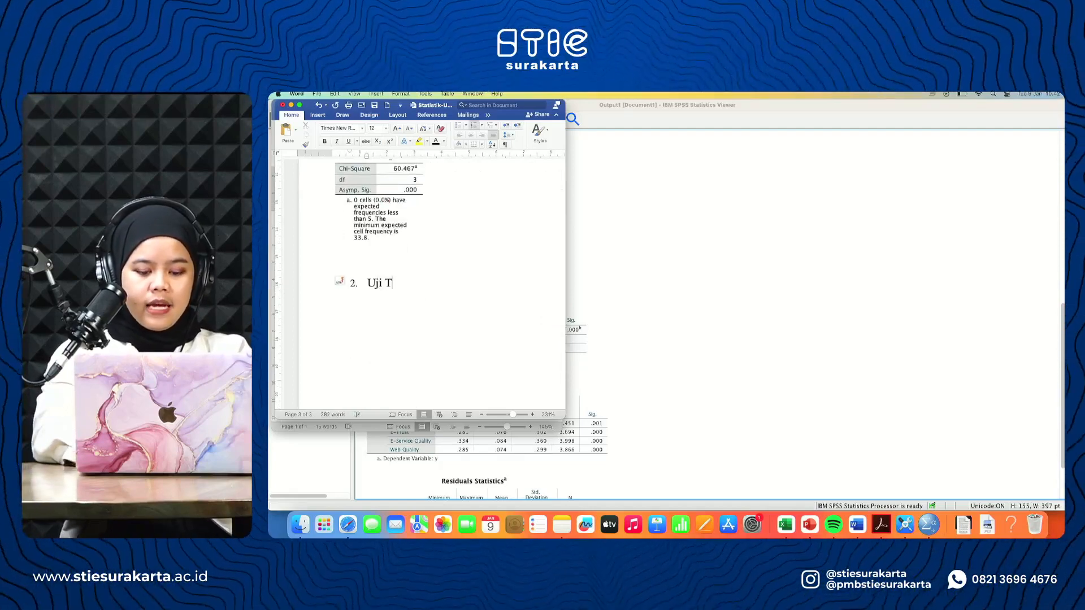
text( dan Uji F)
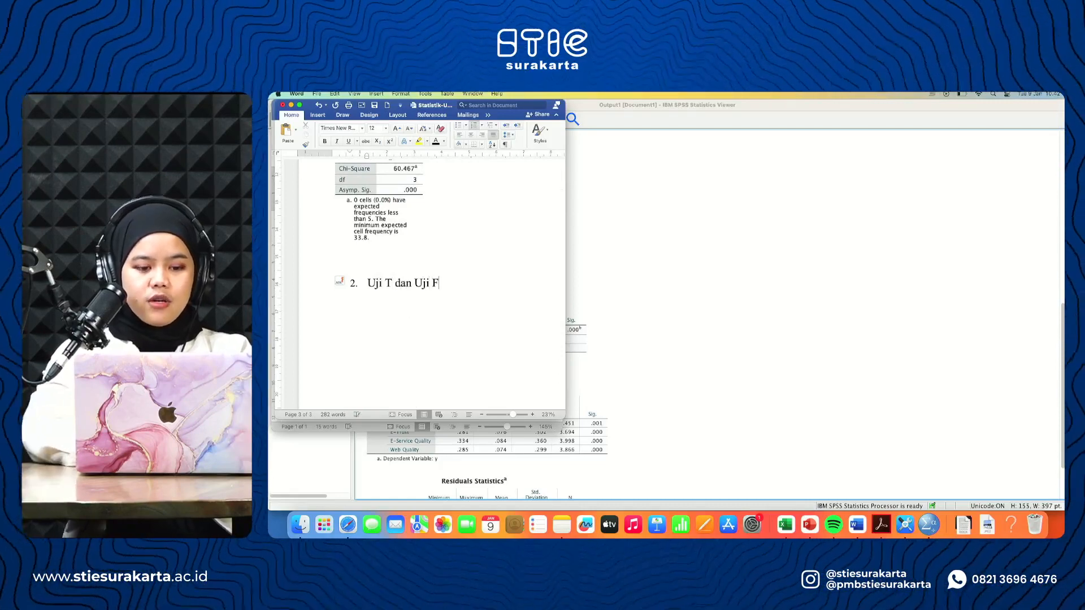
Continue the numbered list with item 3, Koefien determinasi:, and item 4, Asumsi klasik.
key(Return)
text(Koefiei)
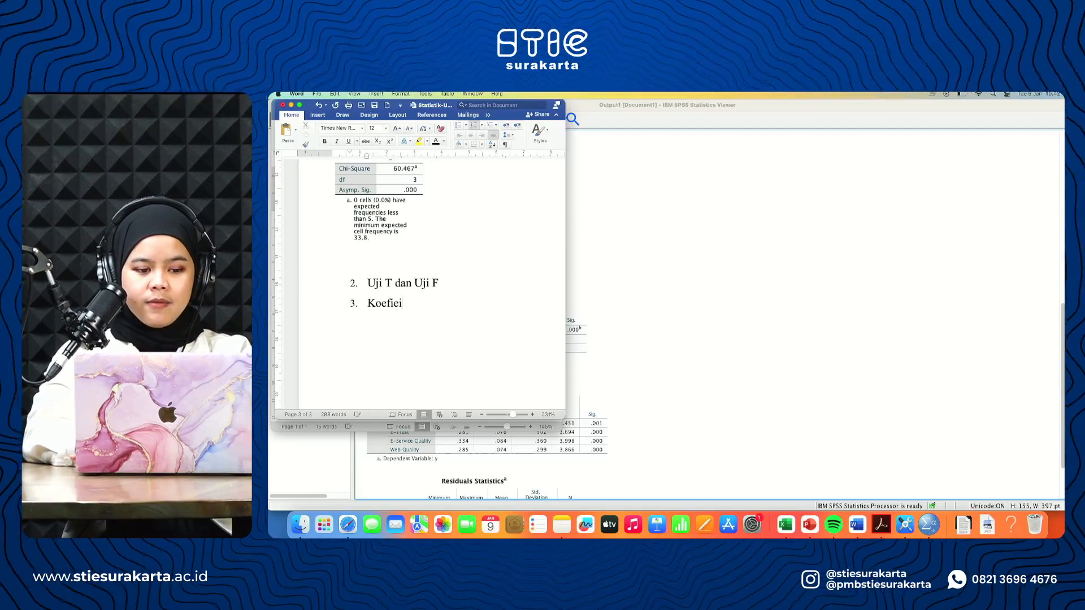
key(BackSpace)
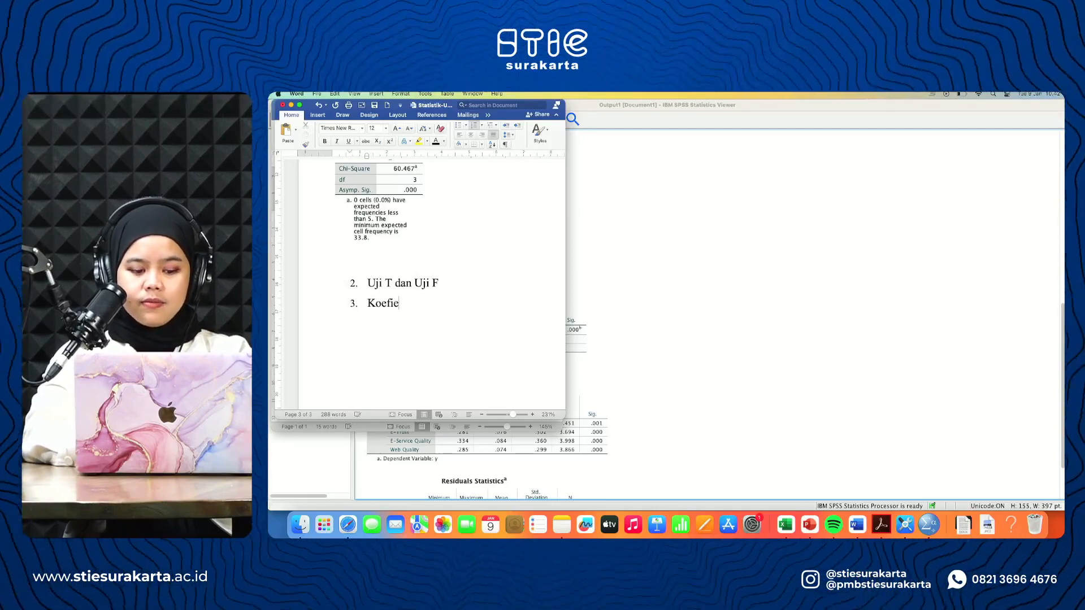
text(n determi)
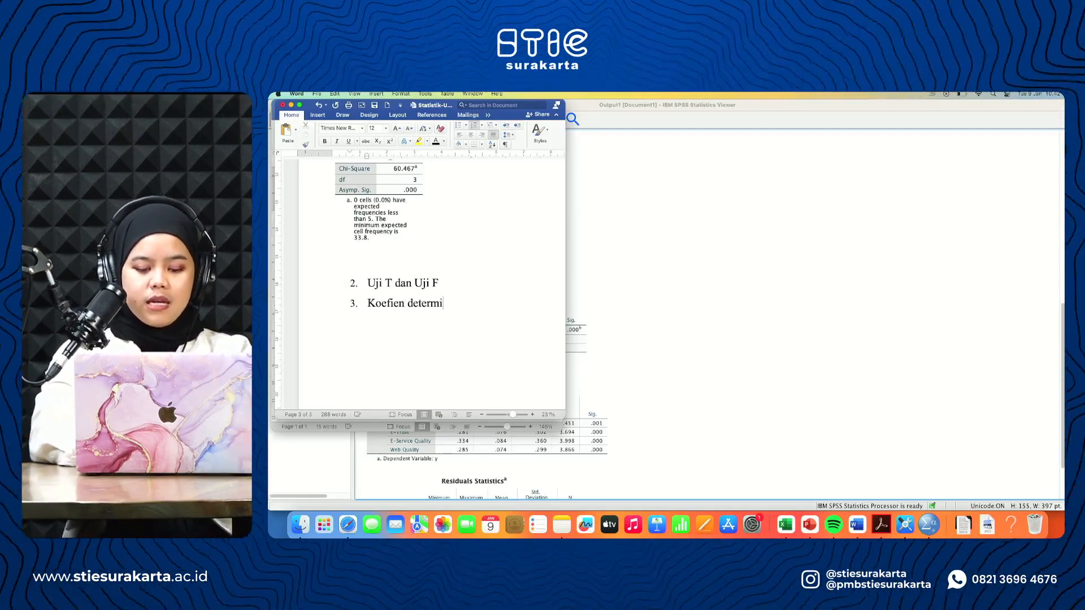
text(nasi:)
key(Return)
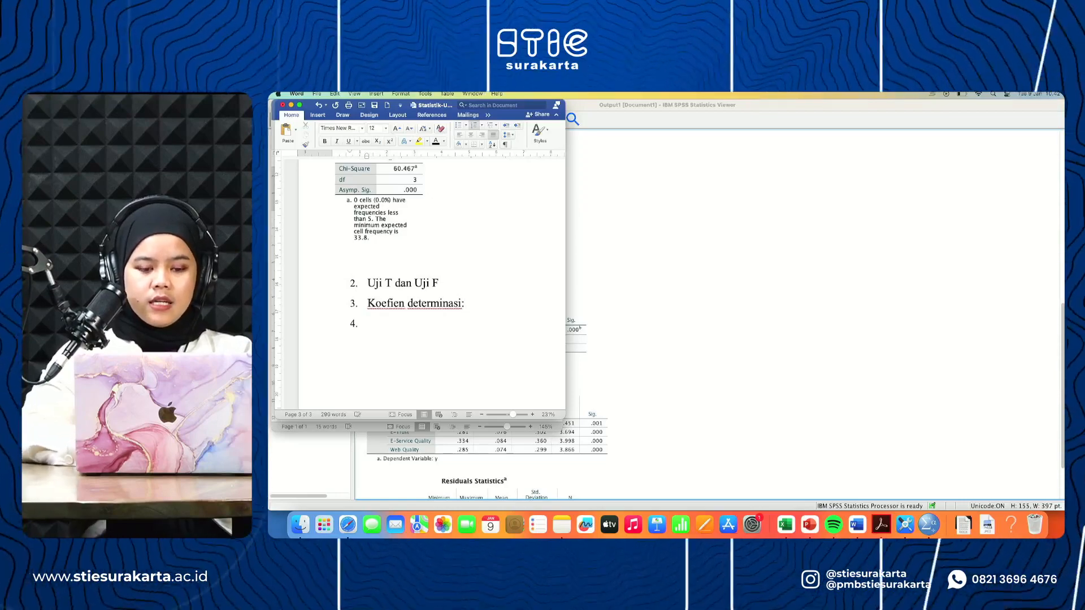
text(Asums)
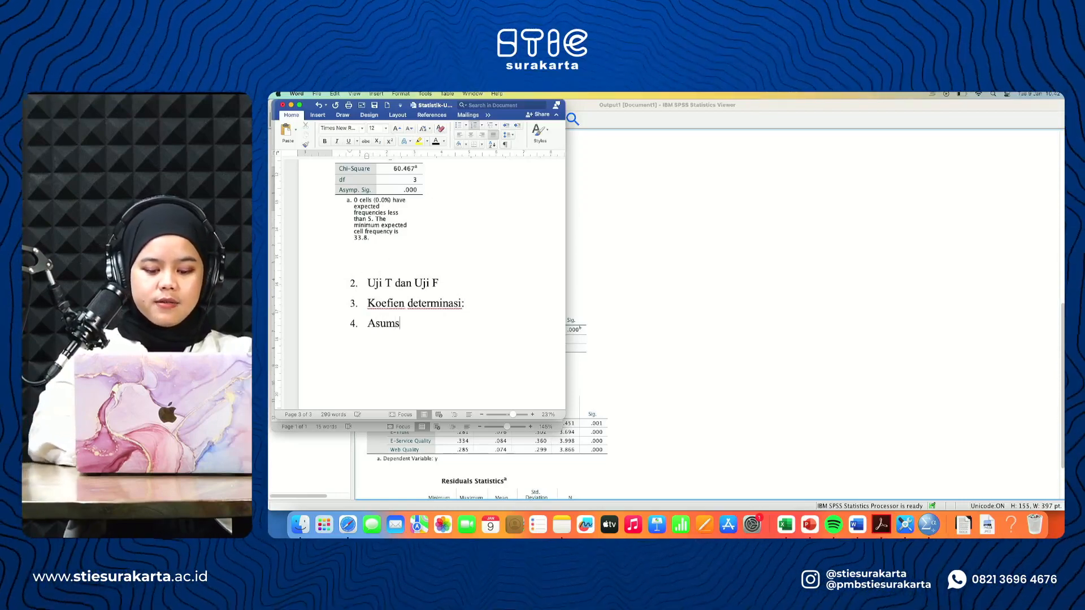
text(i klasik)
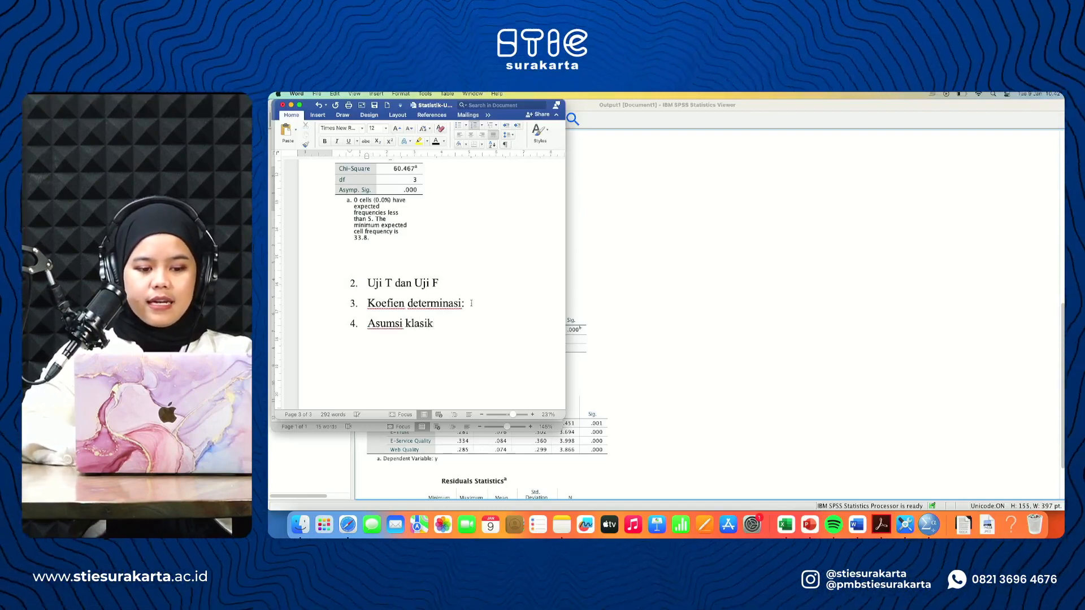
Paste the Model Summary table on an unnumbered line below Koefien determinasi:.
click(471, 303)
key(Return)
key(BackSpace)
key(cmd+v)
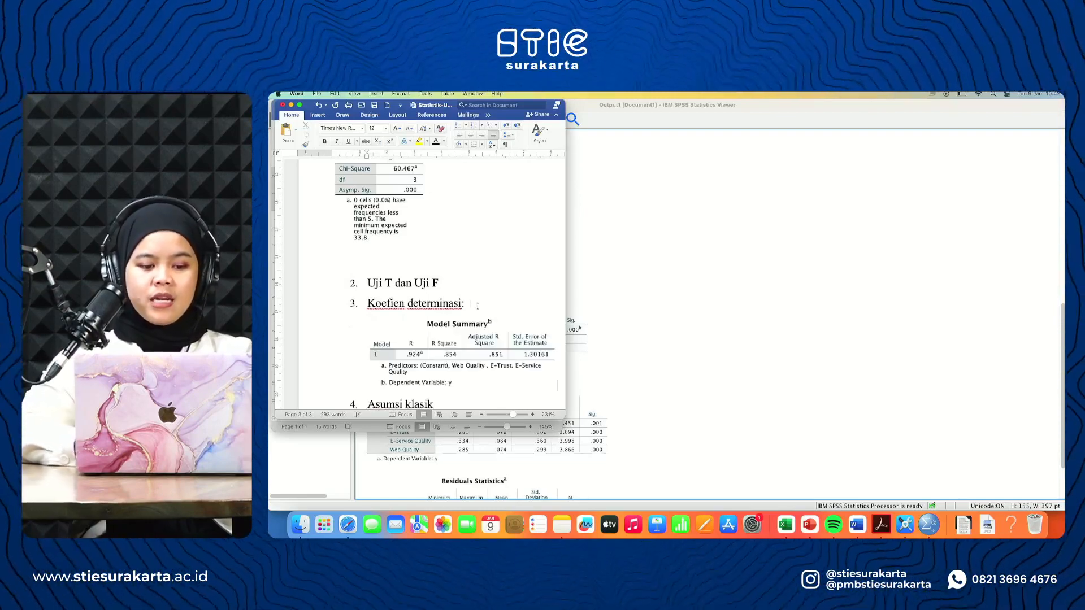
scroll(477, 305, down, 3)
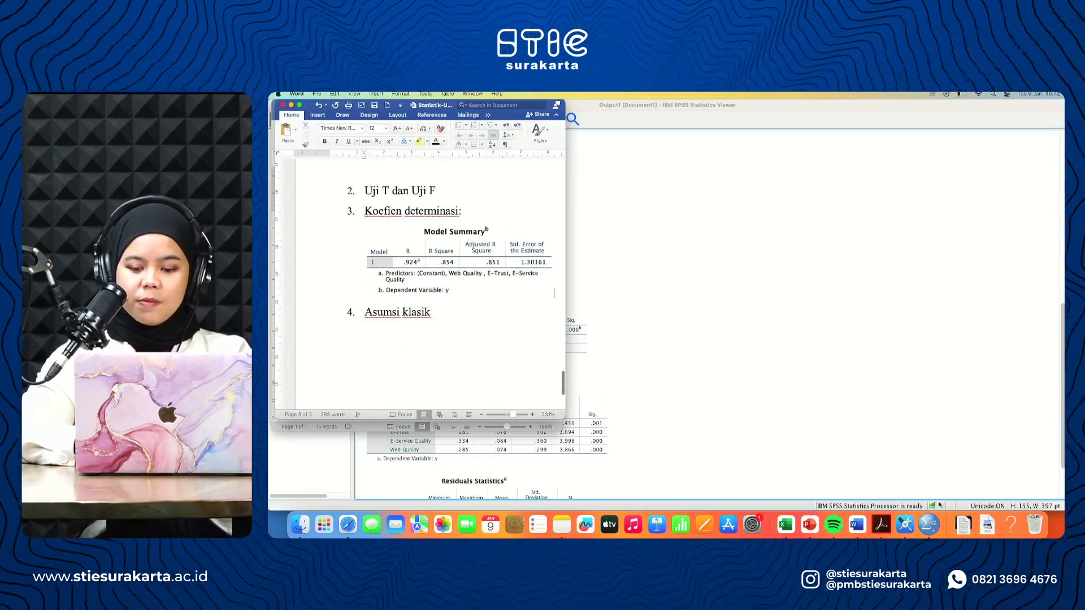
Switch to the SPSS output, copy the ANOVA table, and return to the Word document.
click(656, 330)
click(512, 357)
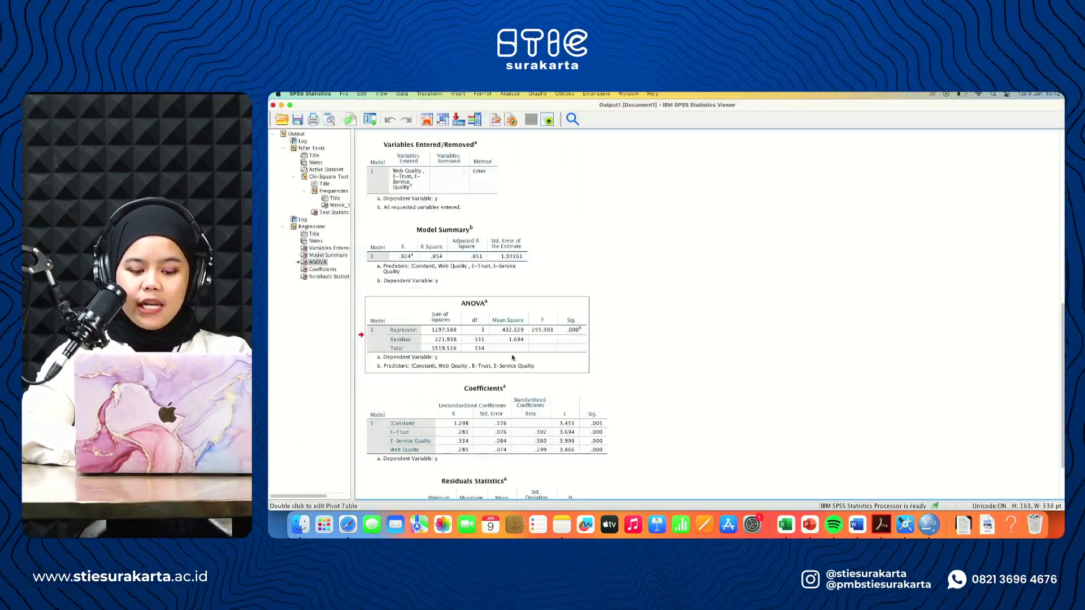
key(super+c)
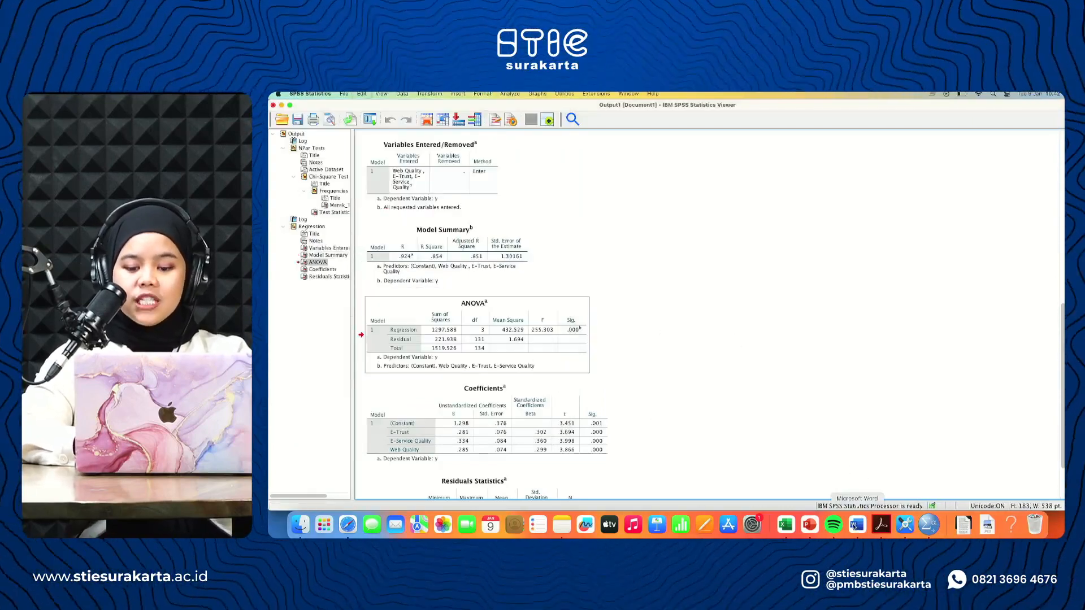
click(855, 527)
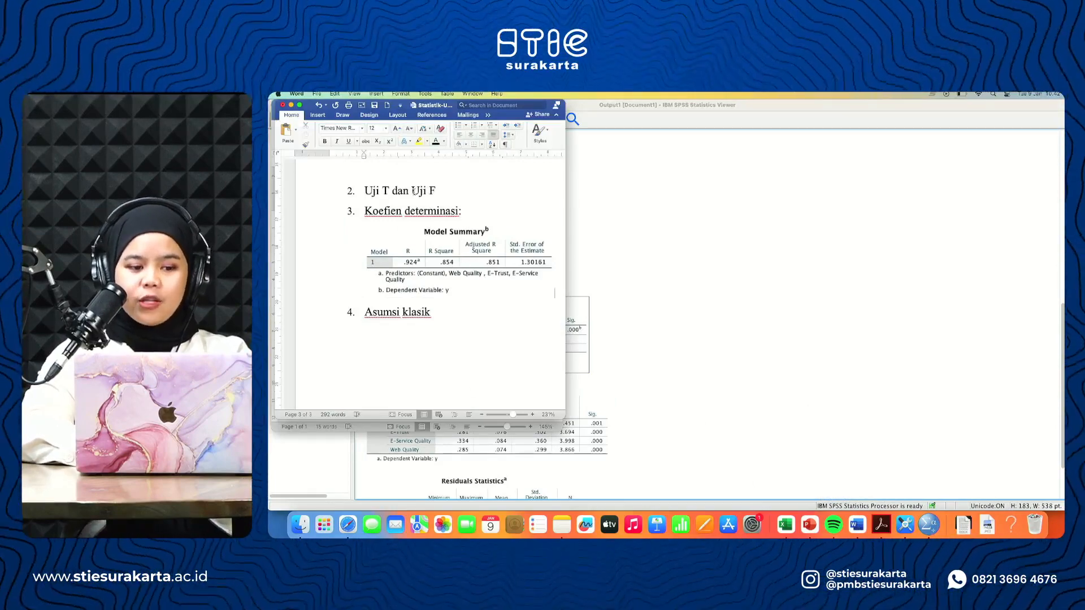
Move Uji F in item 2 onto its own line and paste the ANOVA table below it.
key(Return)
key(BackSpace)
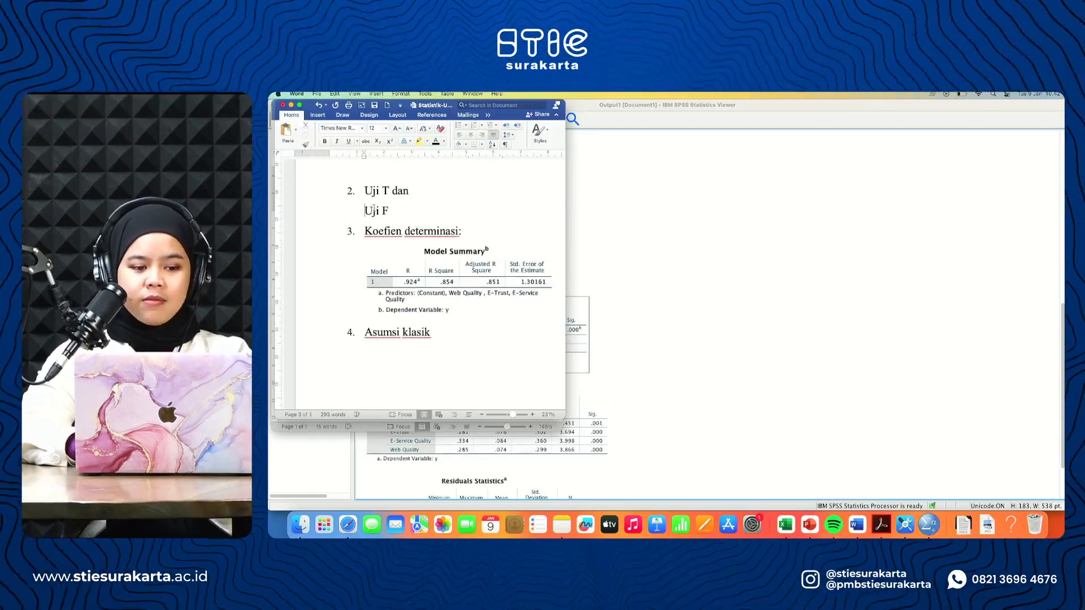
click(394, 213)
key(Return)
key(super+v)
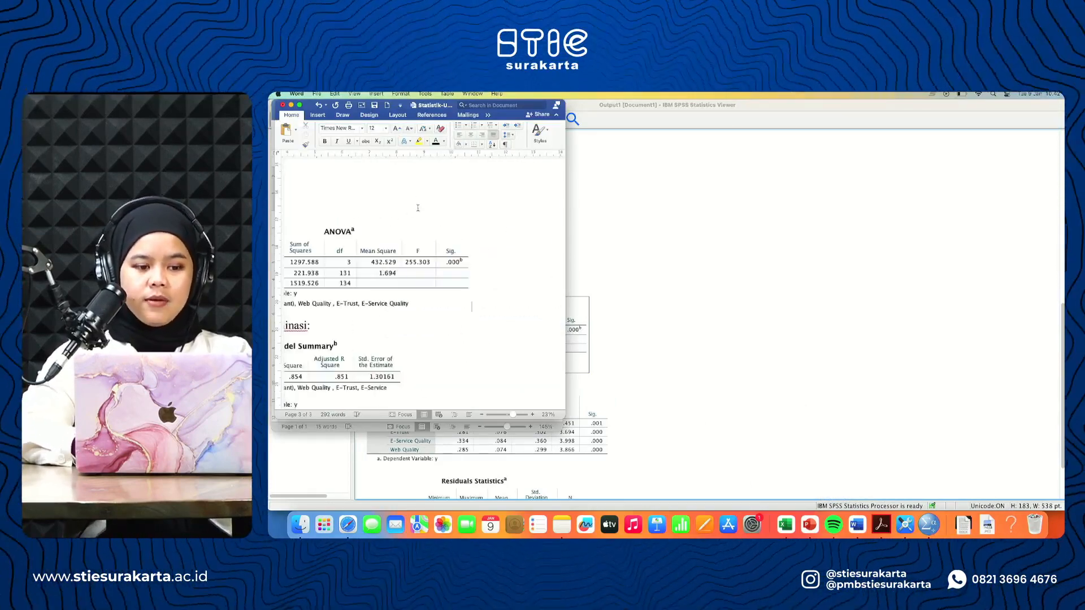
scroll(419, 206, up, 5)
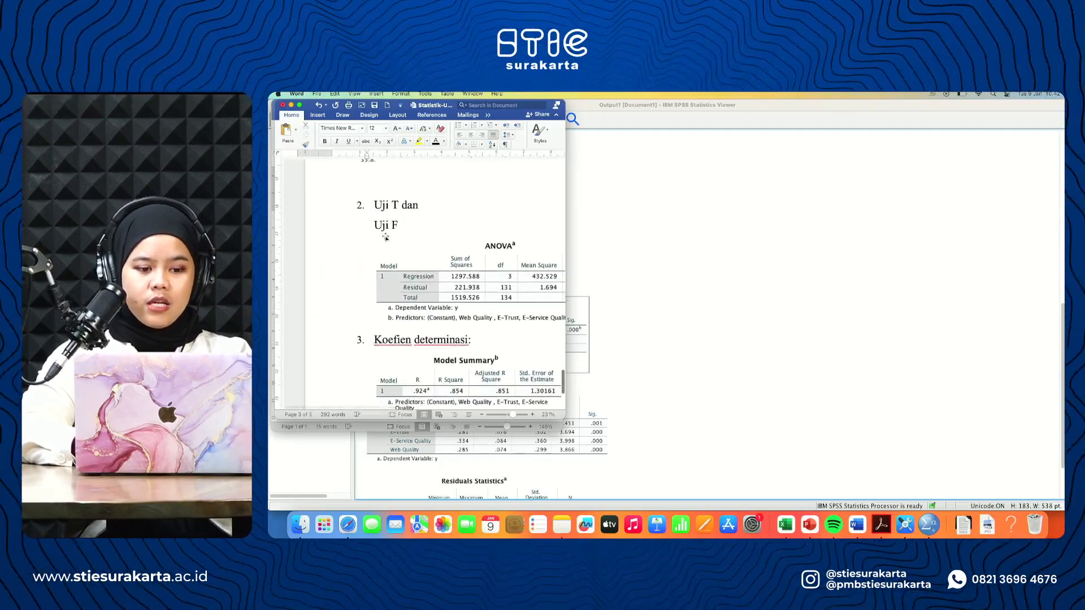
Remove the word dan after Uji T in item 2 and insert an empty line below it.
click(419, 207)
key(BackSpace)
key(BackSpace)
key(BackSpace)
key(BackSpace)
key(Return)
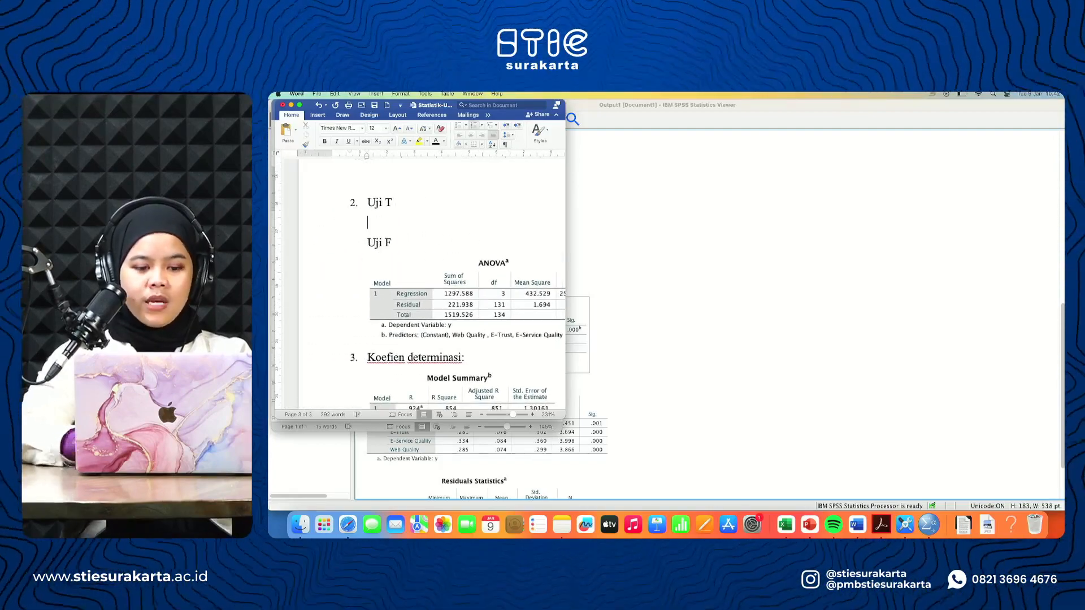
Copy the Coefficients table from the SPSS output and paste it on the empty line below Uji T in Word.
click(726, 382)
click(578, 432)
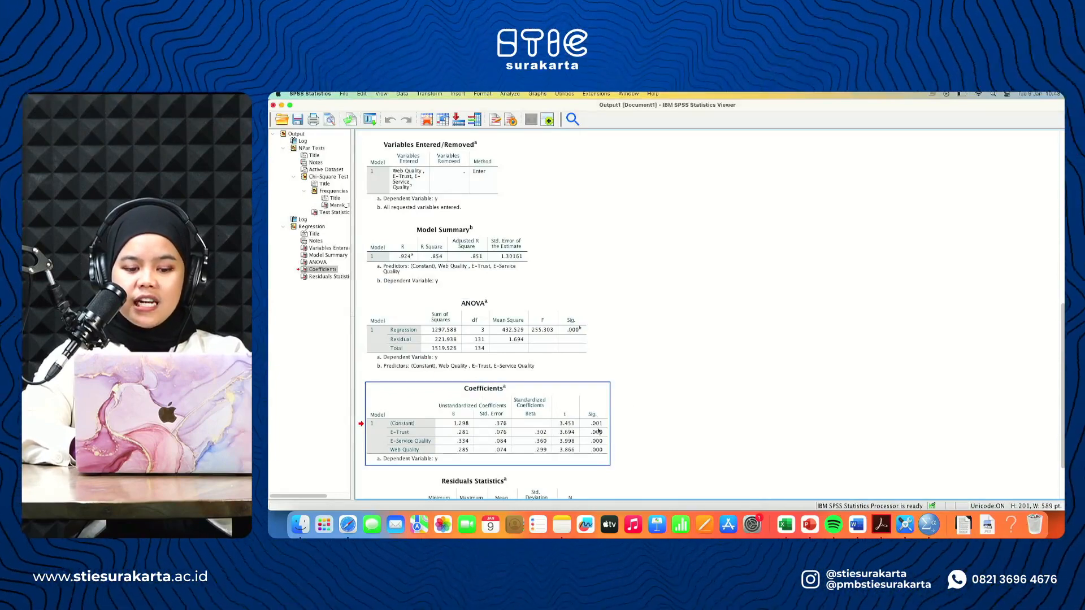
click(862, 523)
key(super+v)
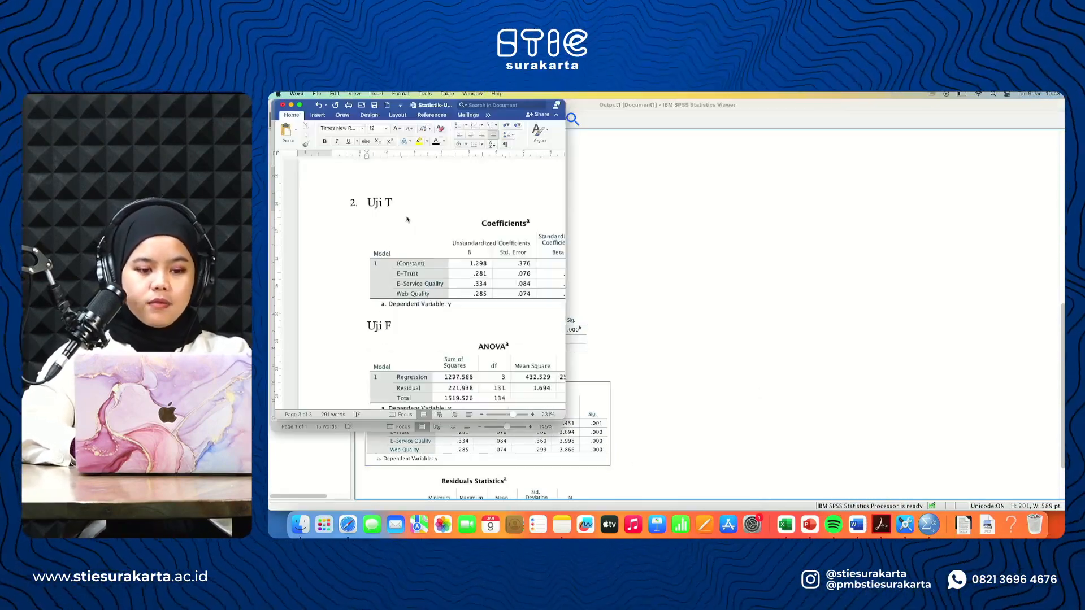
Enlarge the Word window and add the lines X1:, X2 and X3: plus an empty line between the Coefficients table and Uji F.
click(301, 106)
scroll(574, 247, up, 10)
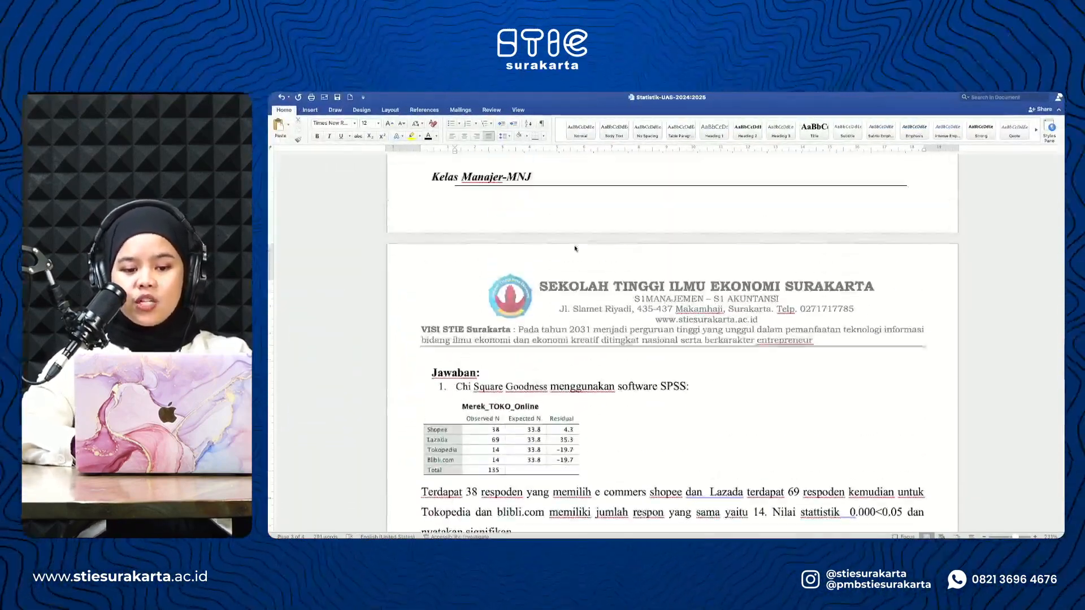
scroll(651, 267, down, 15)
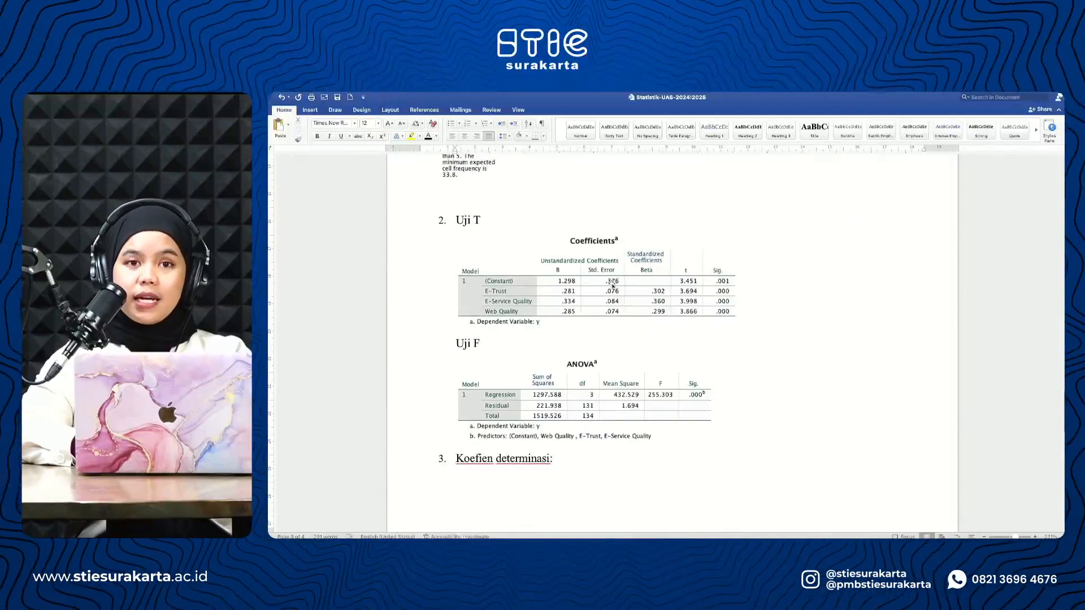
key(Return)
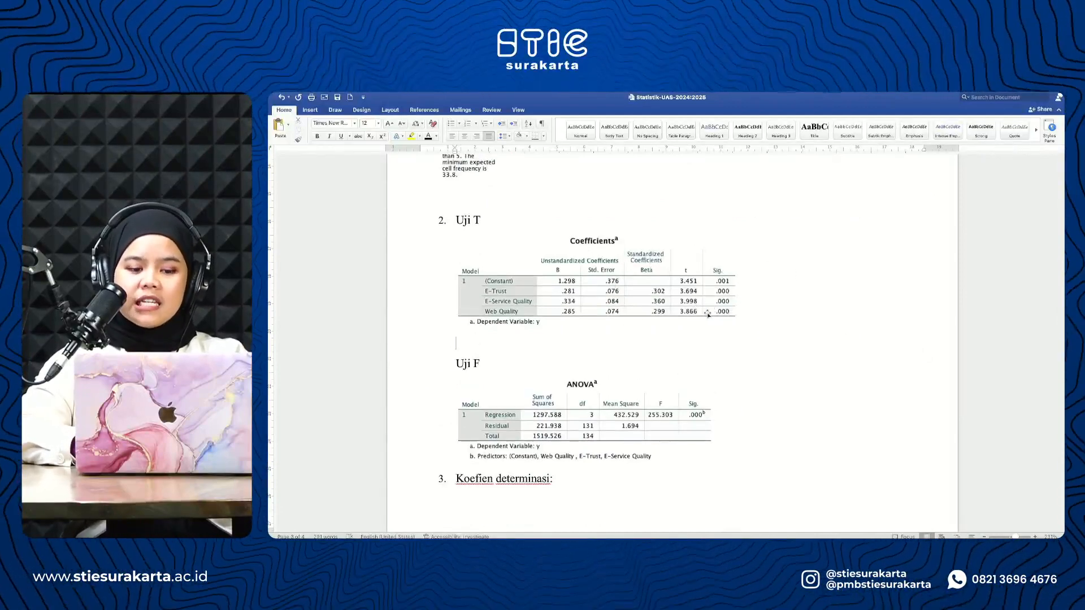
text(X1)
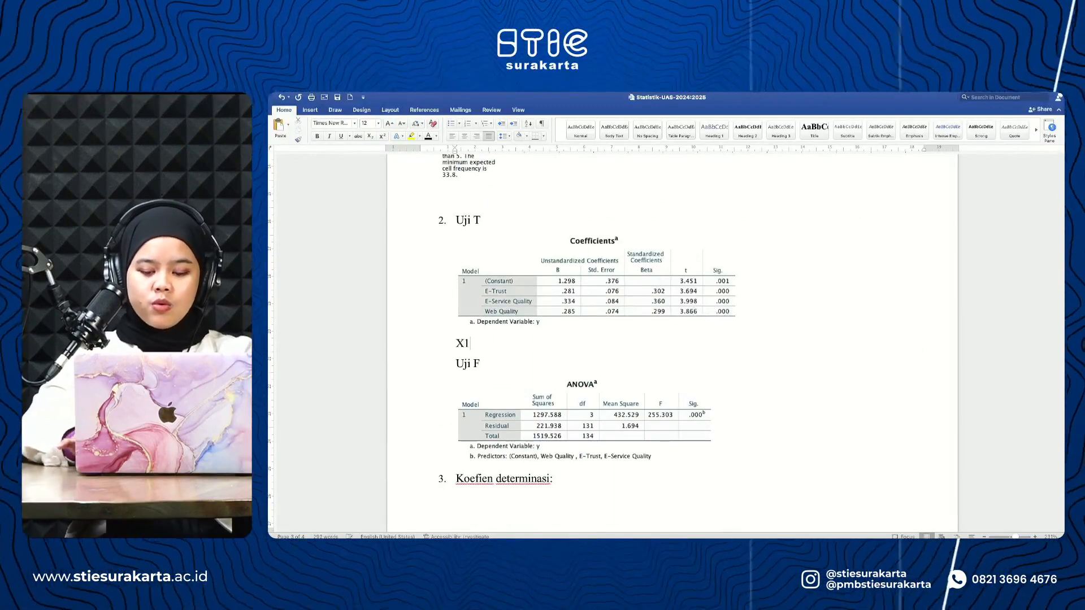
text(X2)
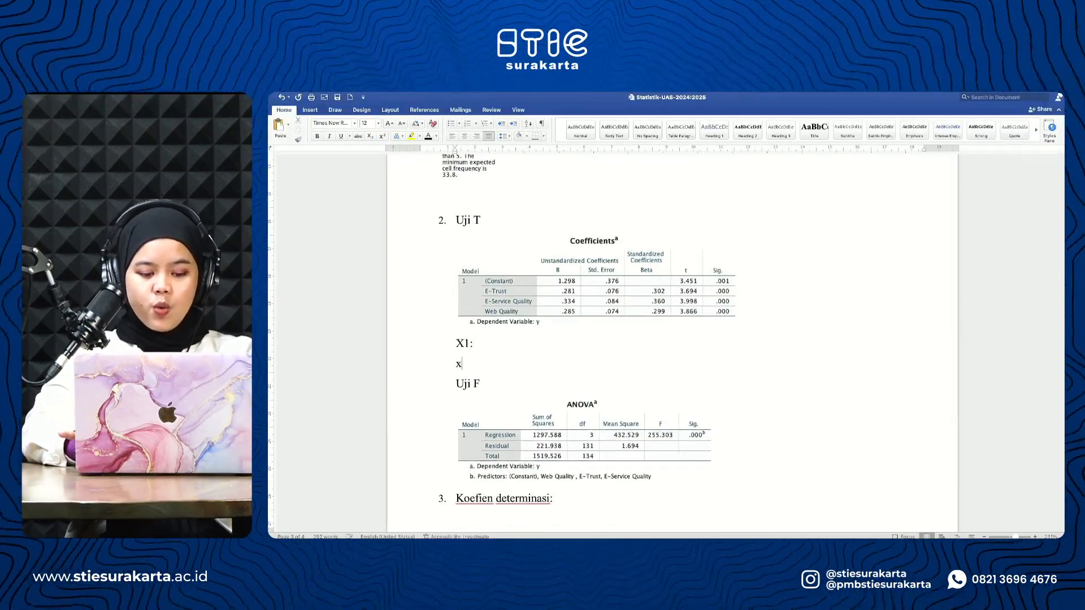
key(Return)
text(x)
key(BackSpace)
text(X3)
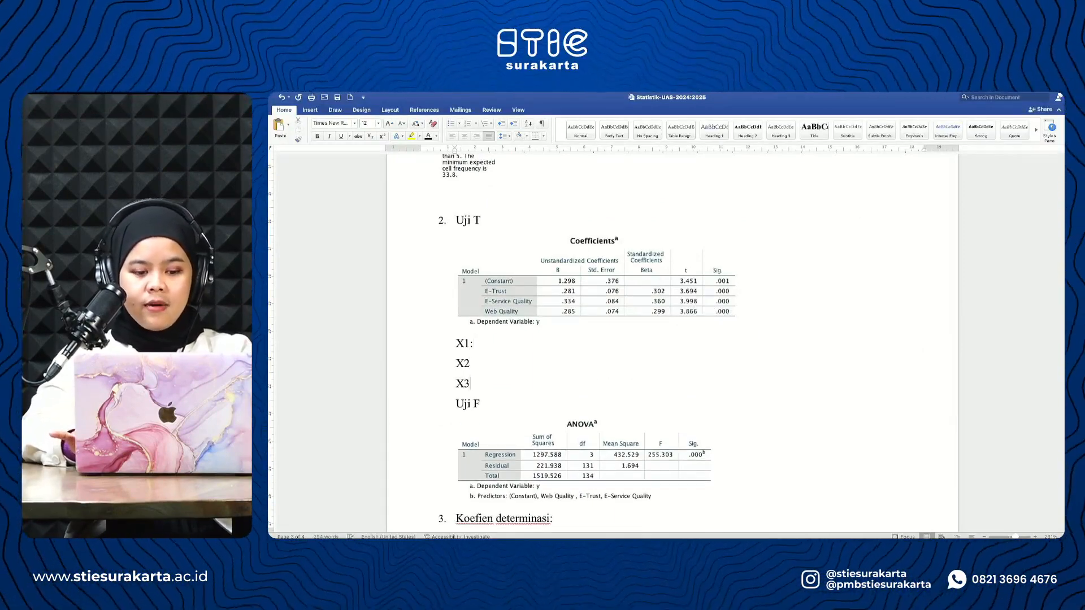
text(:)
key(Return)
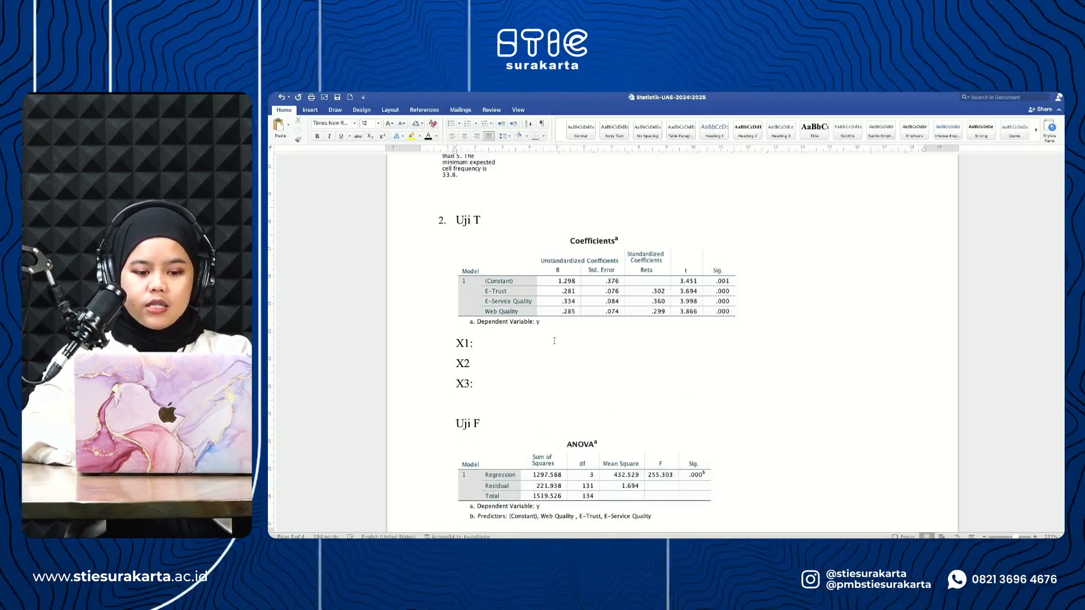
Describe X1 on its line below the Coefficients table as "varibel Kepercayaan elektronik".
click(507, 350)
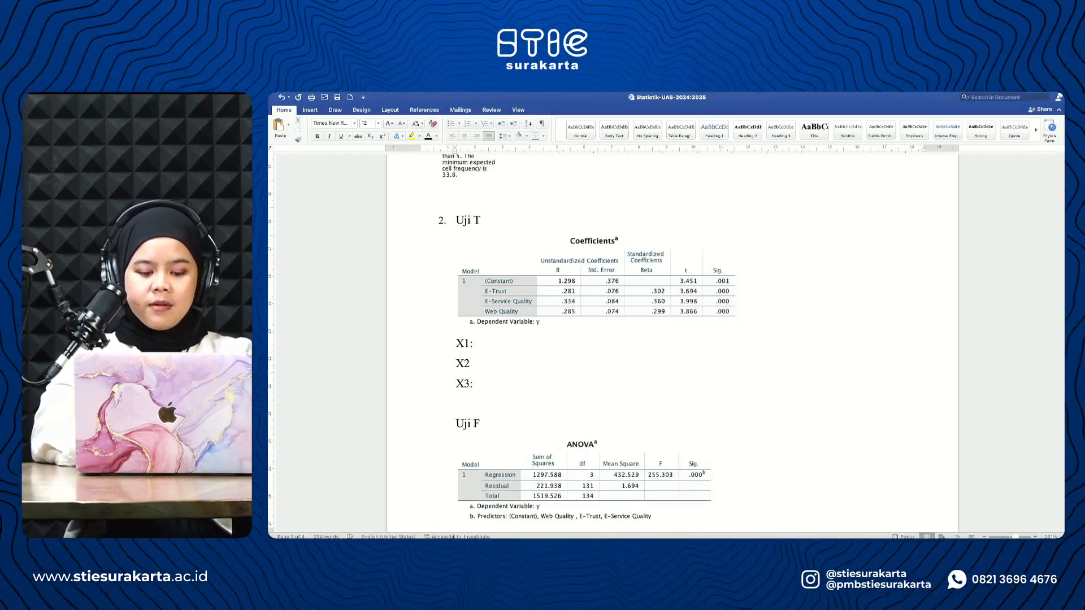
text(ME)
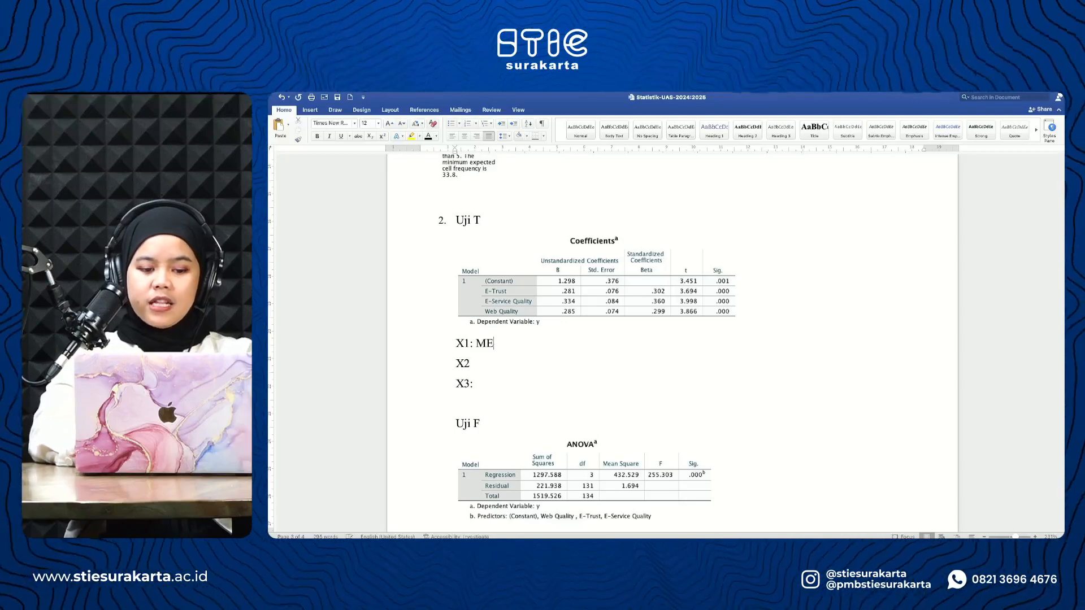
key(BackSpace)
key(BackSpace)
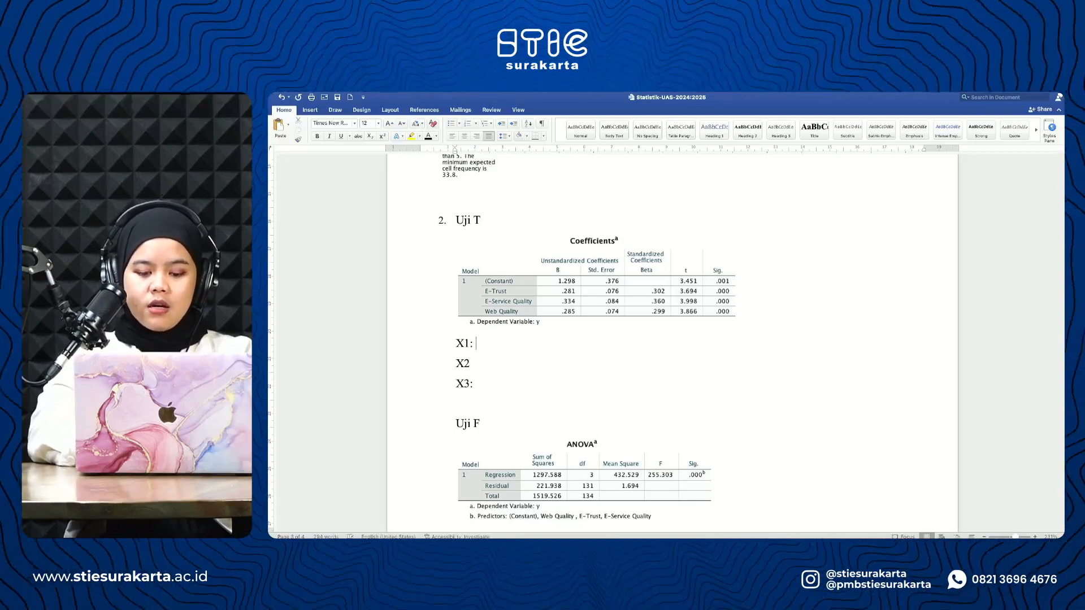
text(vari)
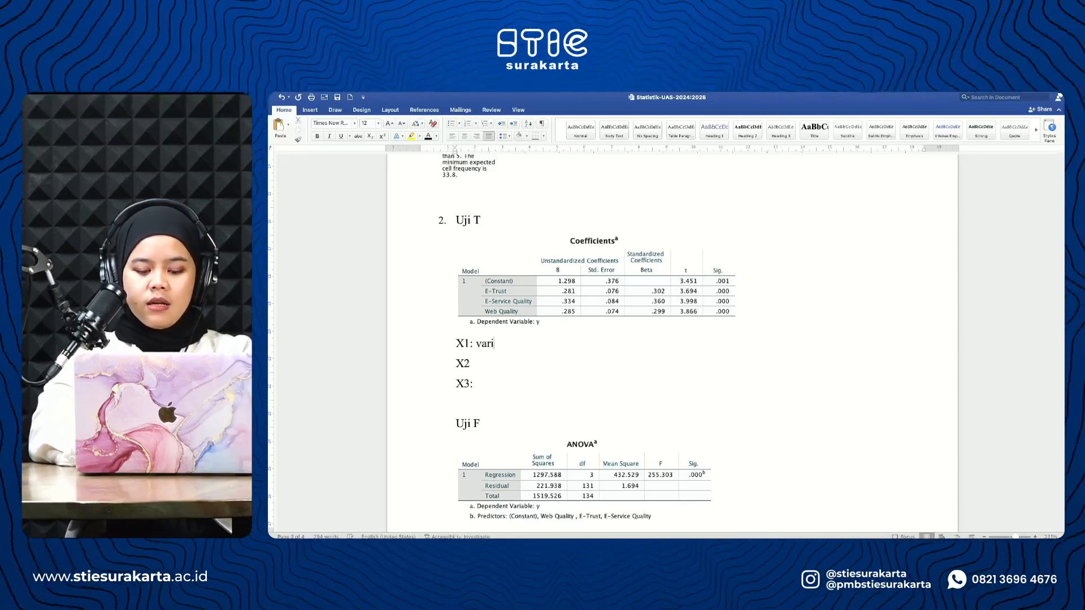
text(be)
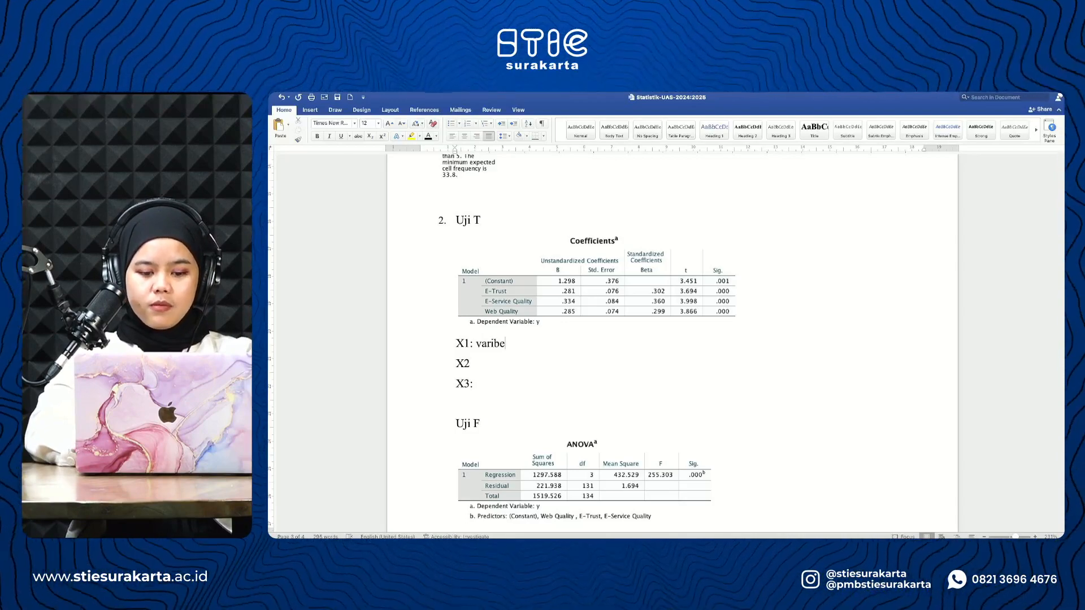
text(l X)
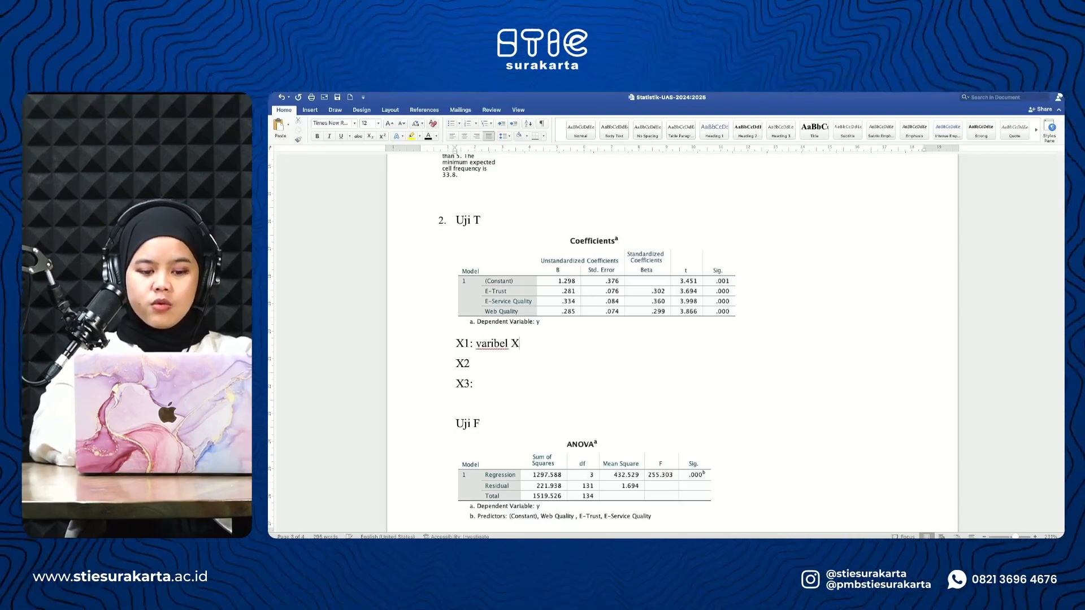
key(BackSpace)
key(BackSpace)
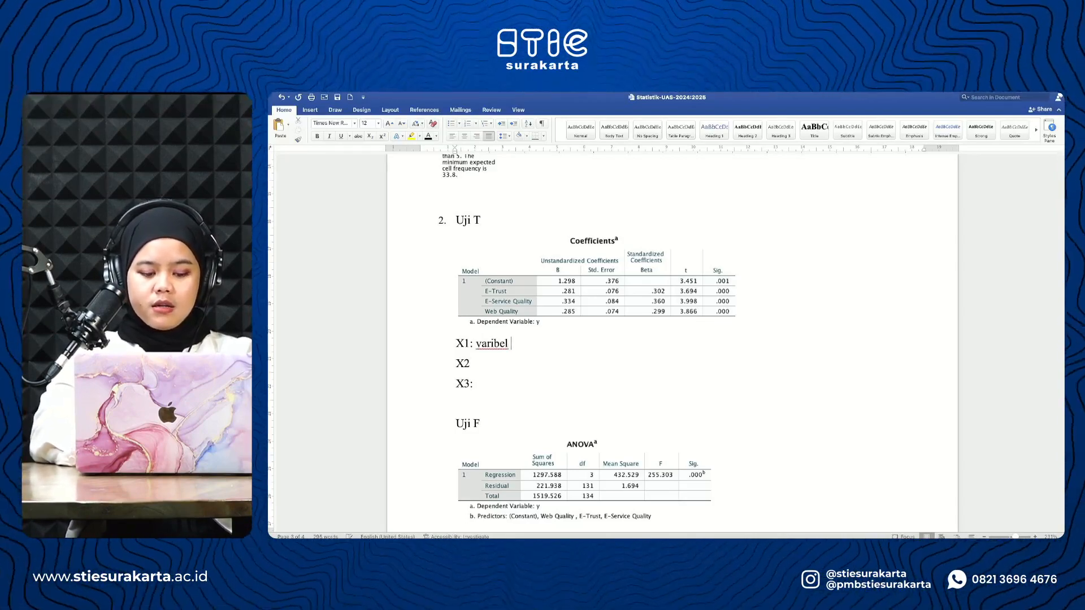
text(Keperca)
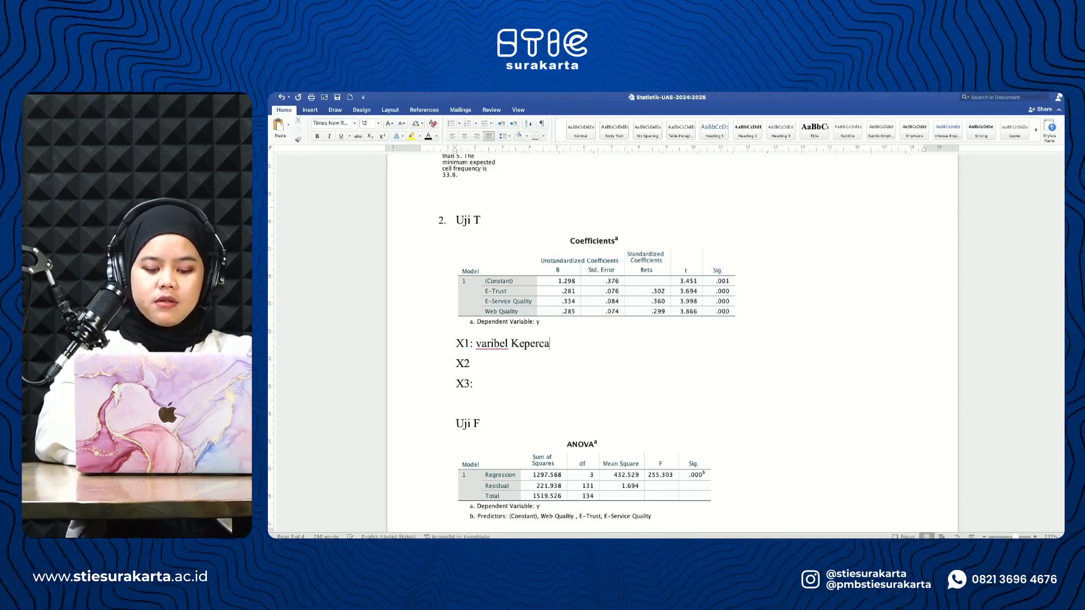
text(yaan elekt)
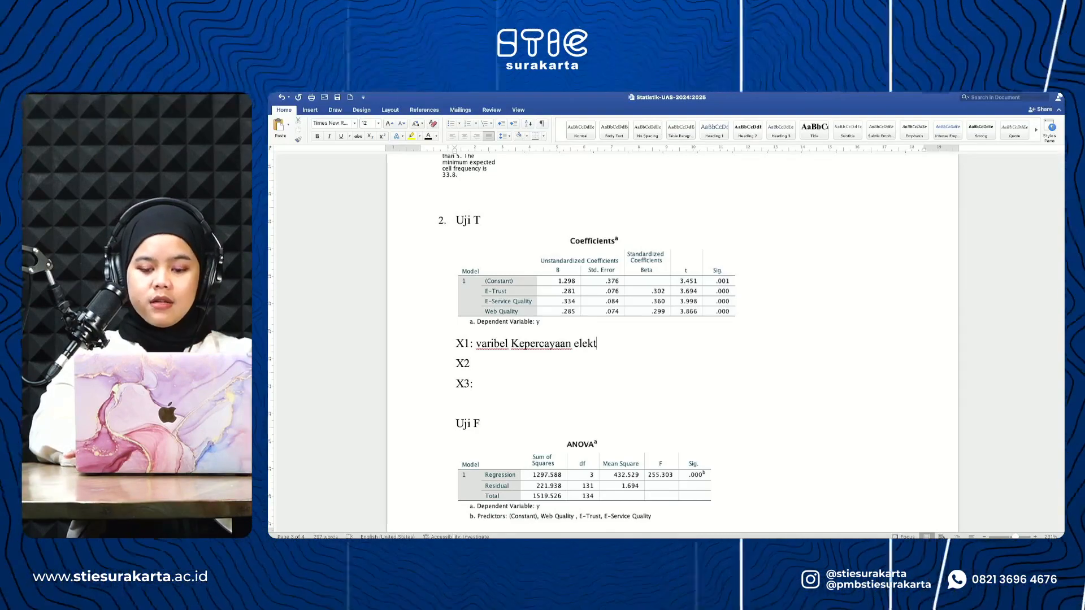
key(BackSpace)
key(BackSpace)
key(BackSpace)
key(BackSpace)
text(e)
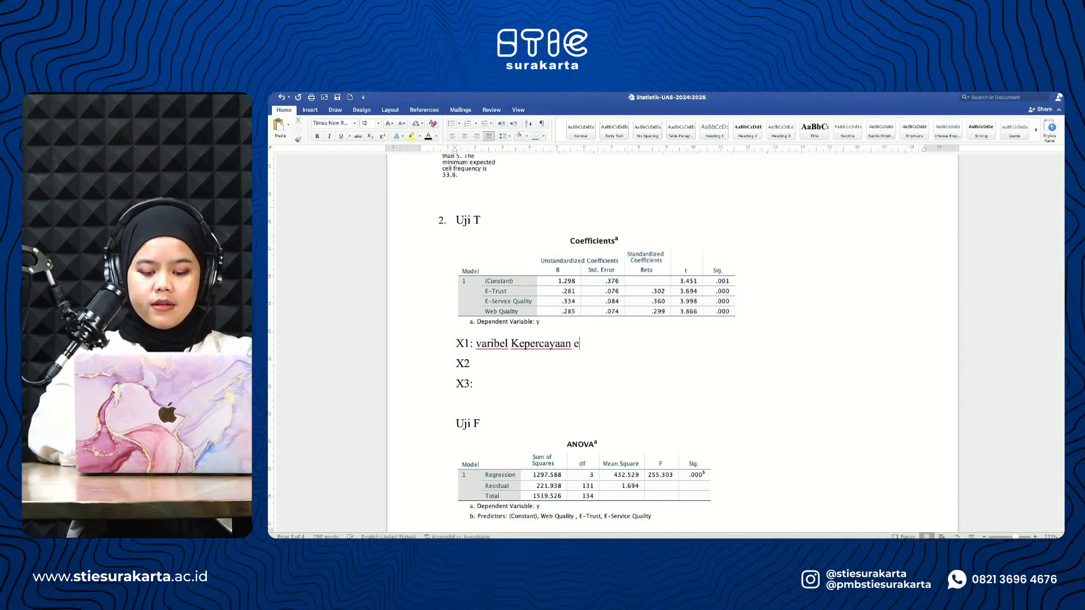
text(lektron)
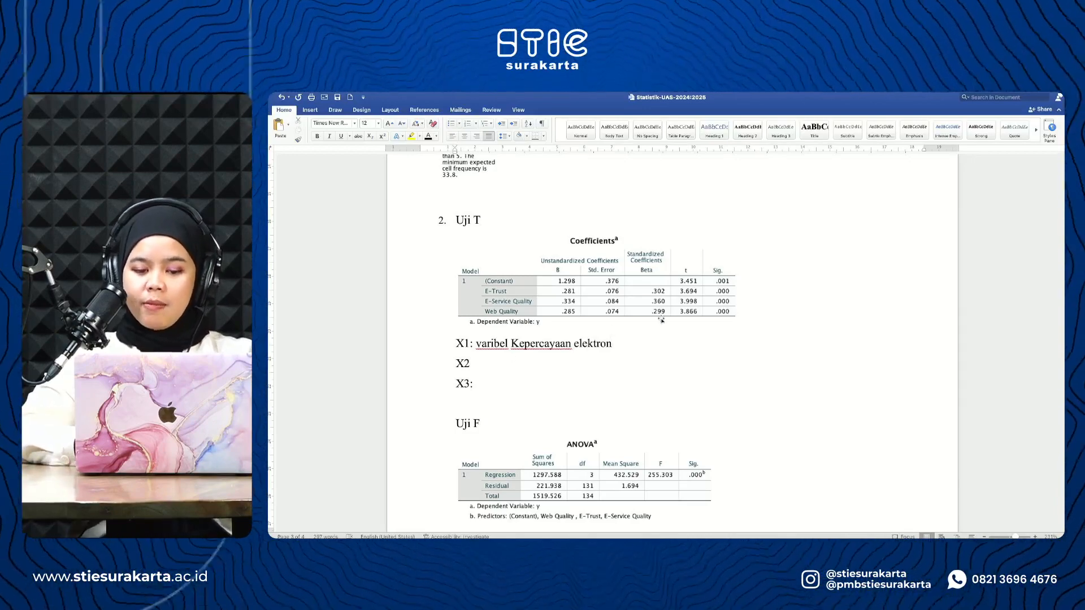
text(ik 0.)
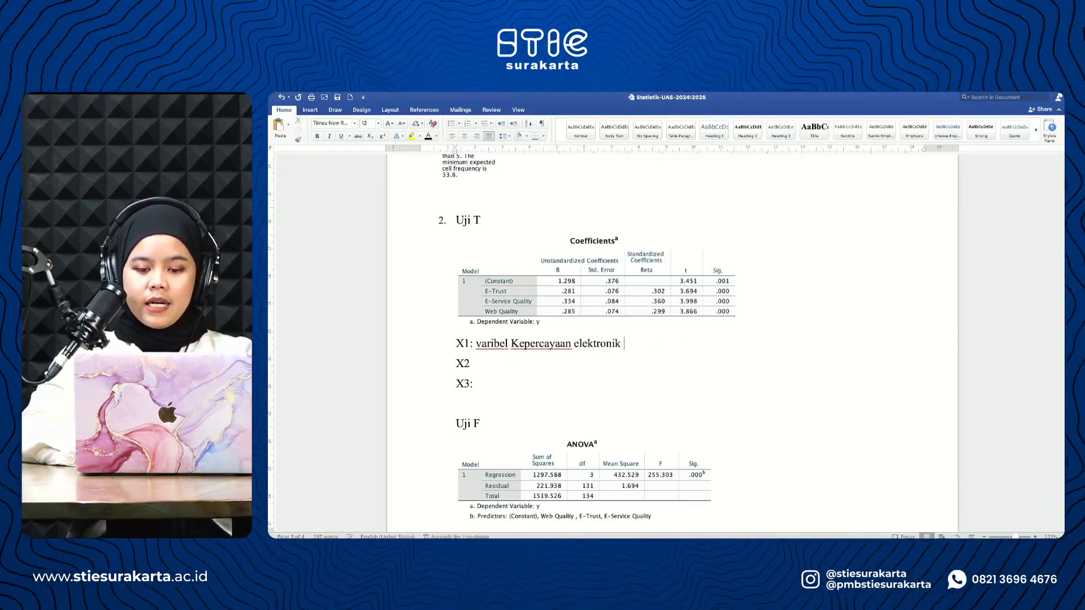
Complete the X1 line with the significance statement "0.000,0.05 dan dinyatakan signifikan".
text(00)
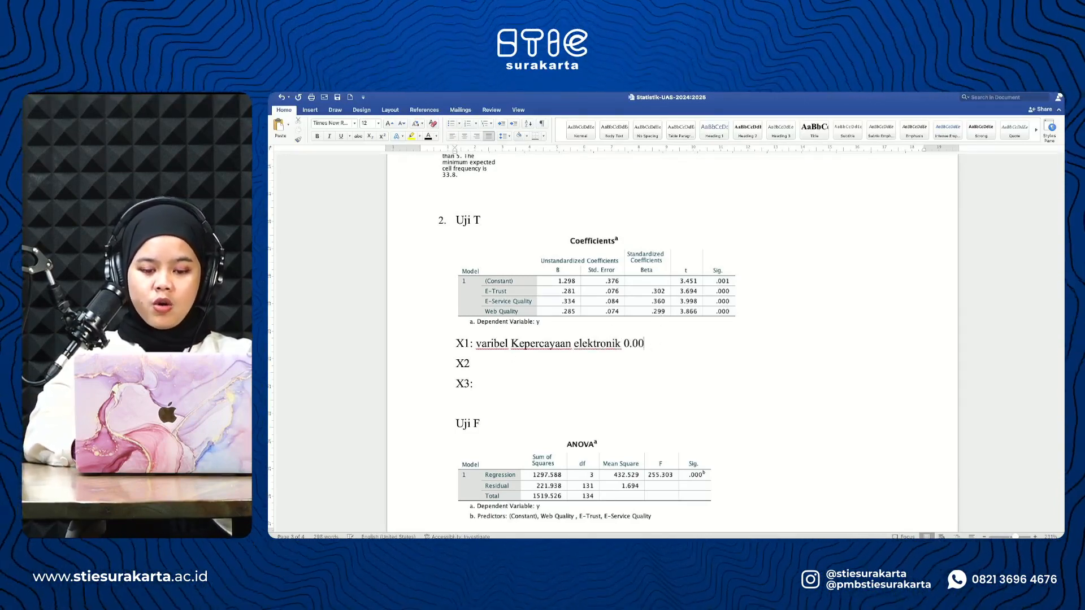
text(0,0)
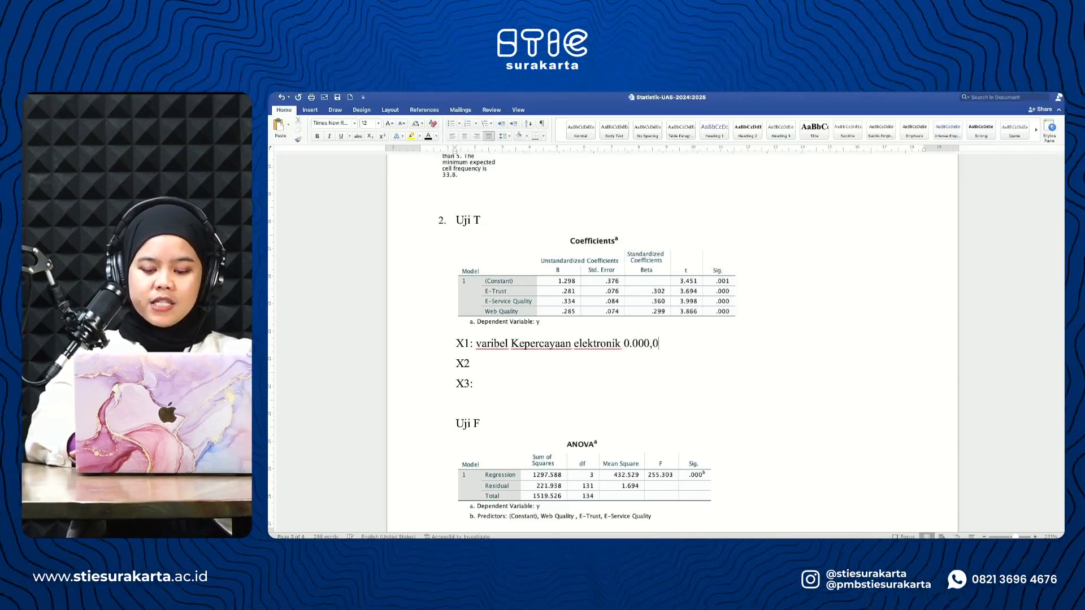
text(.05 d)
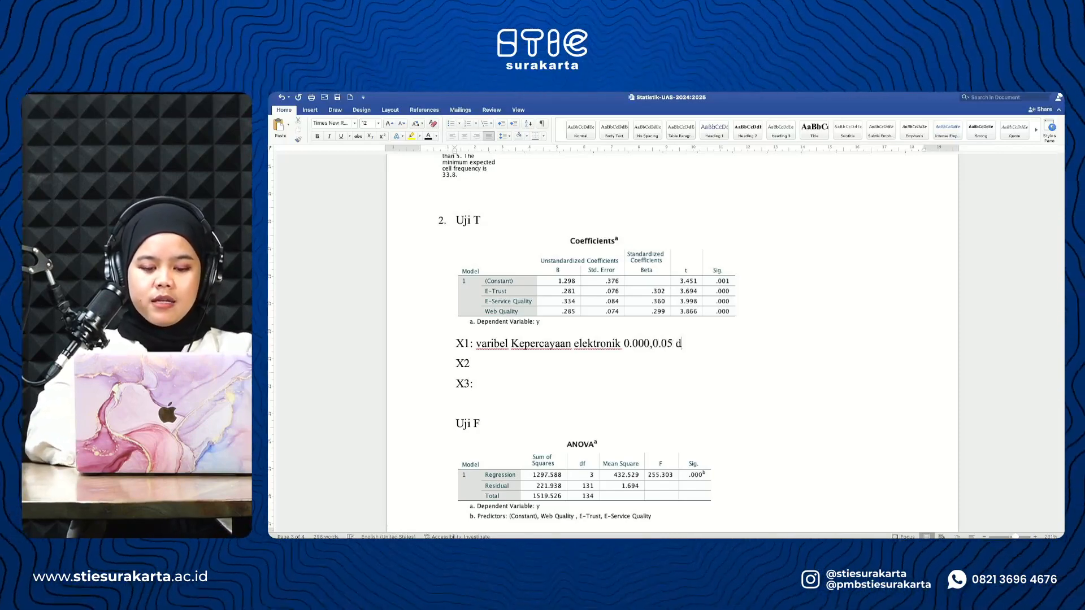
text(an dinyatak)
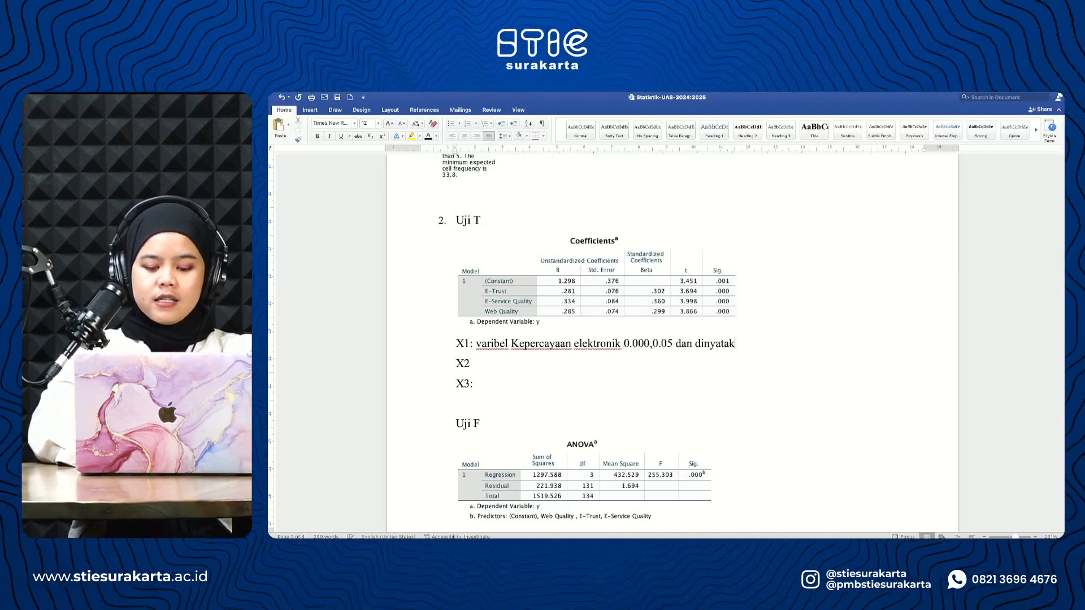
text(an signifikan)
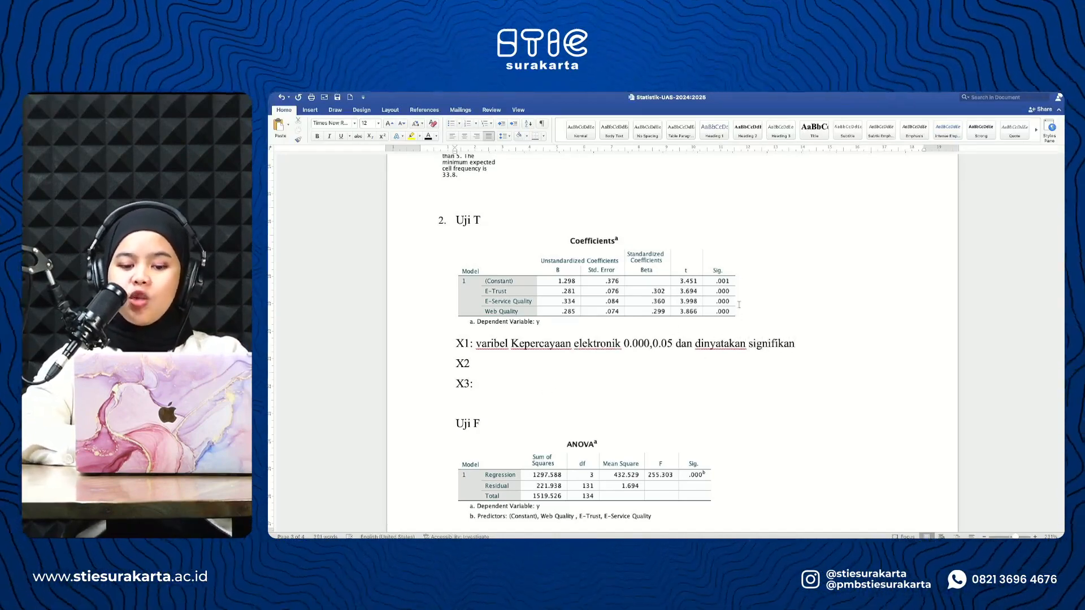
Extend the Uji F heading with "(uji silmultan)" and add an empty line between it and the ANOVA table.
scroll(730, 311, down, 1)
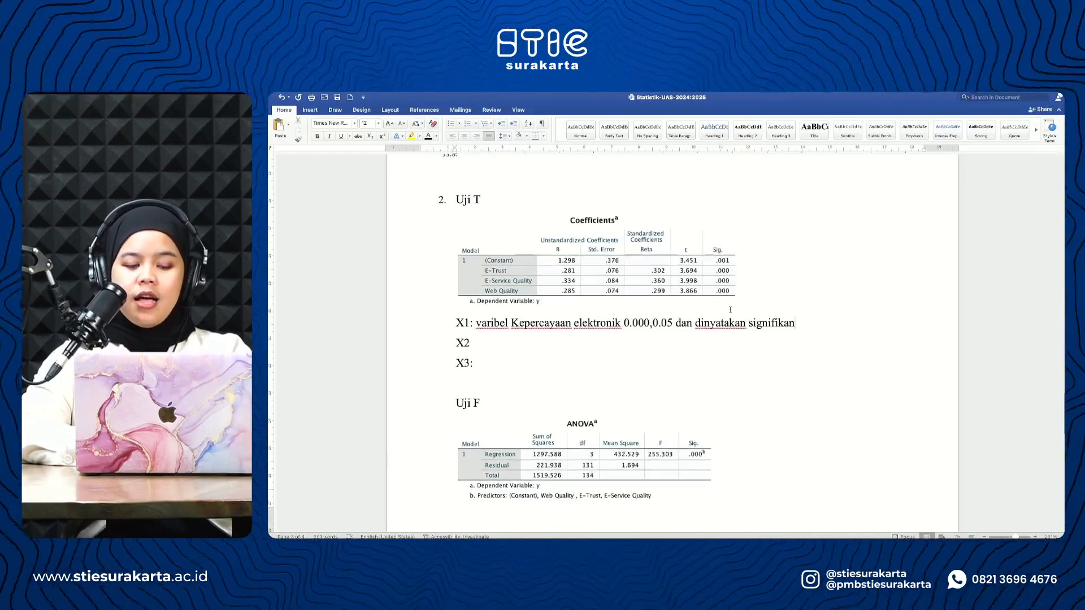
scroll(669, 375, down, 7)
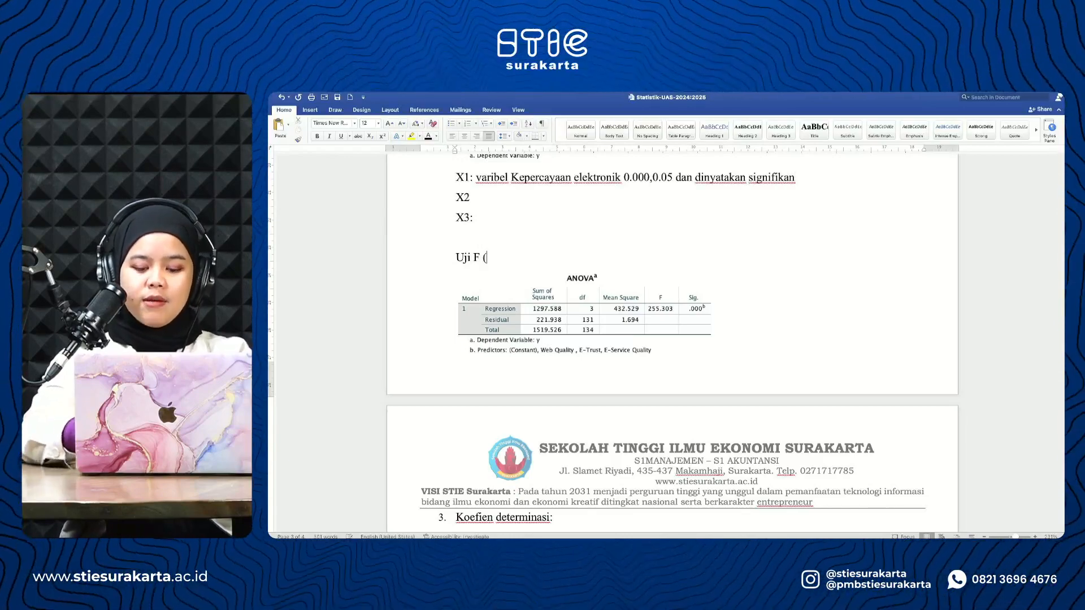
text(uji sil)
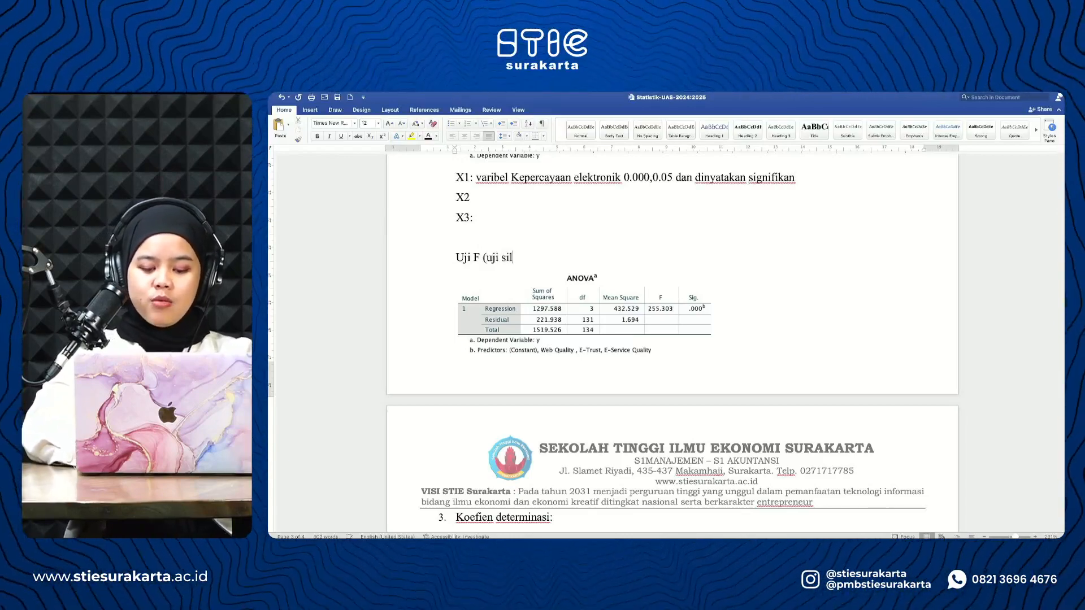
text(multan)
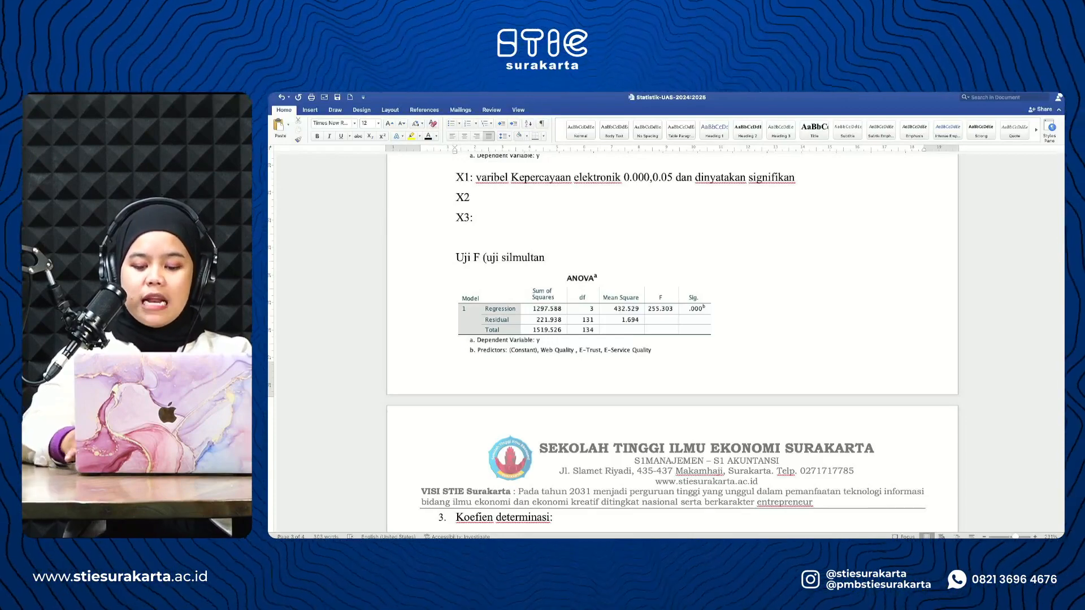
text())
key(Return)
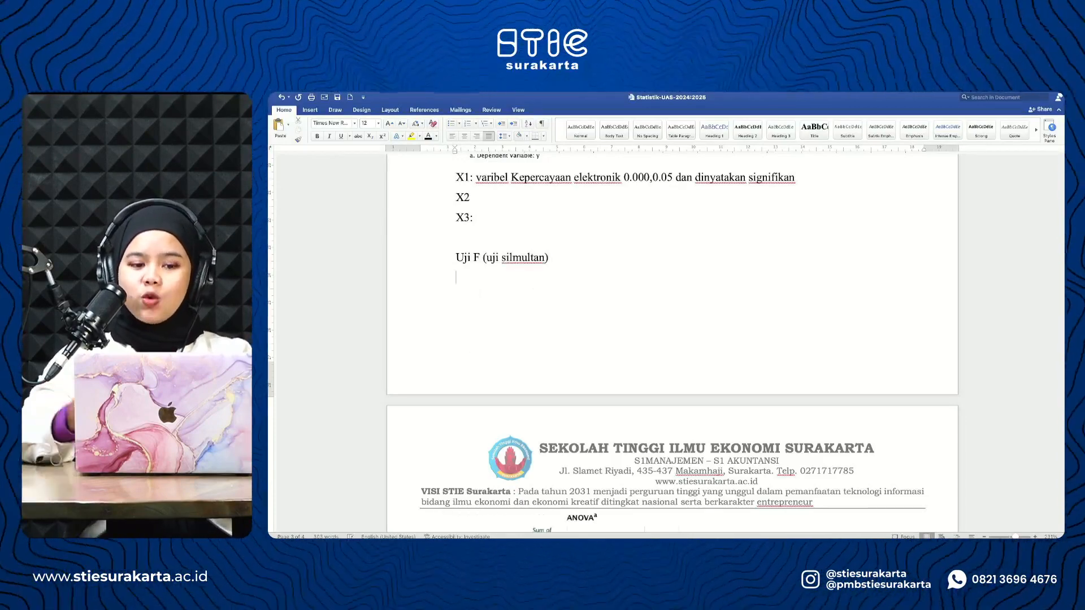
Insert five empty lines above the Uji F heading to push it and its ANOVA table onto the next page.
click(496, 236)
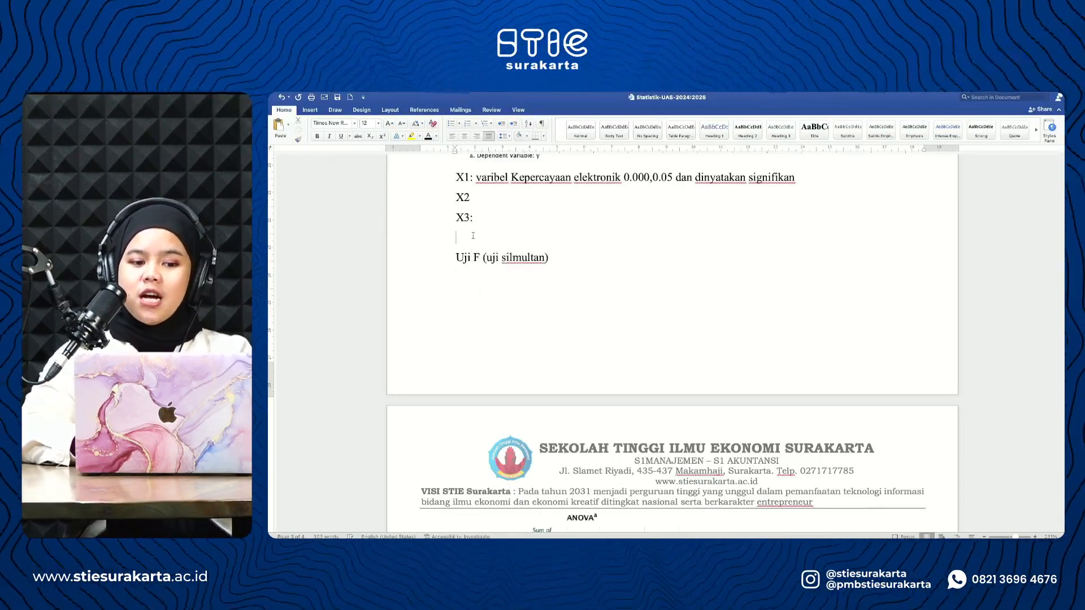
key(Return)
key(Return)
key(Return)
key(Return)
key(Return)
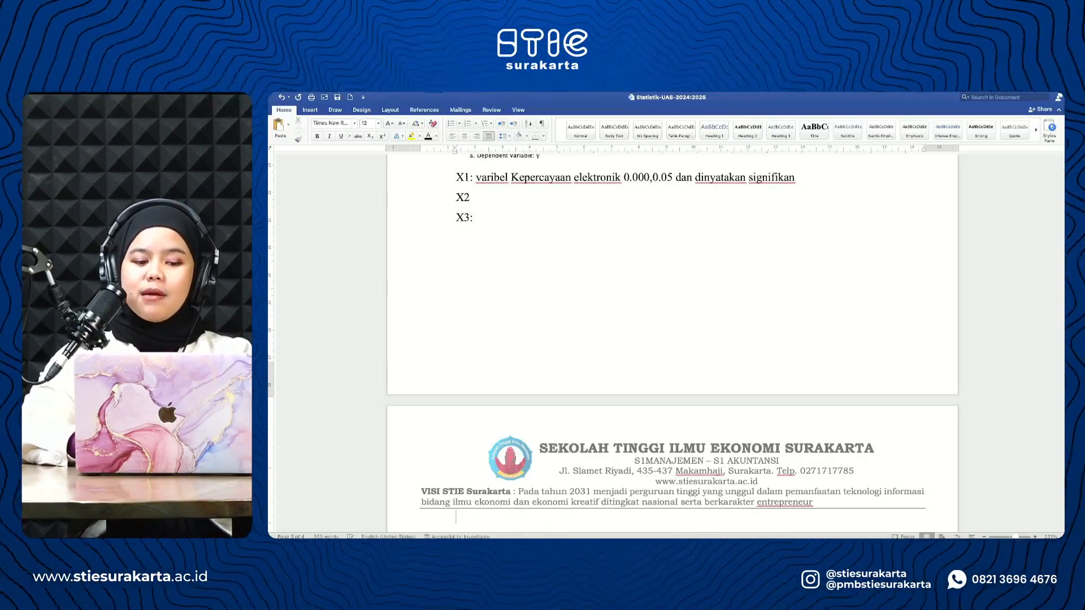
Add two lines below the ANOVA table and start its interpretation with "Nilai uji silmultan 0.000 <0.05".
scroll(695, 347, down, 5)
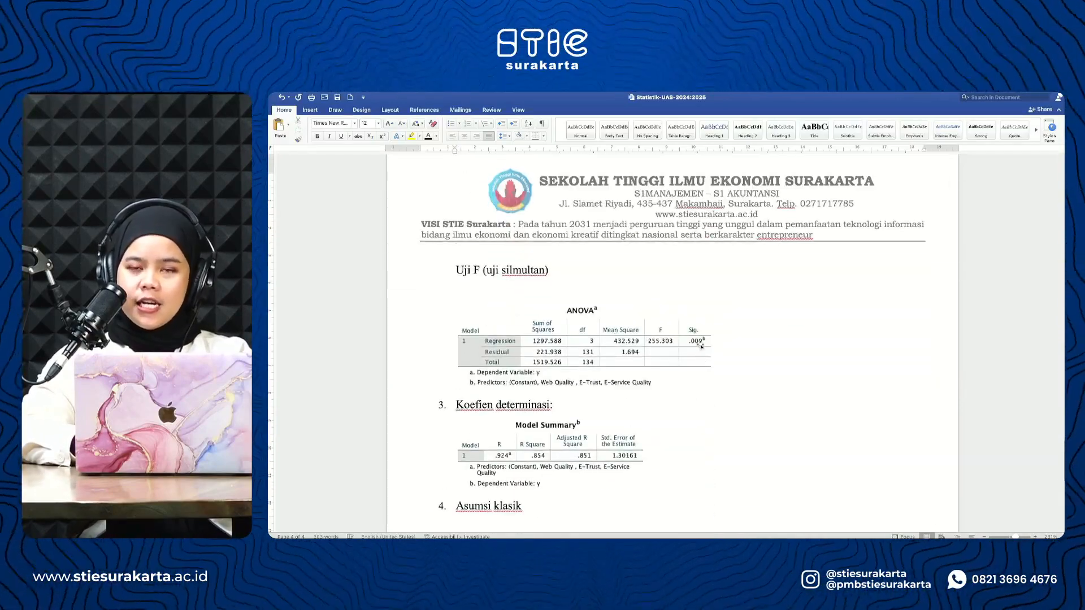
click(688, 387)
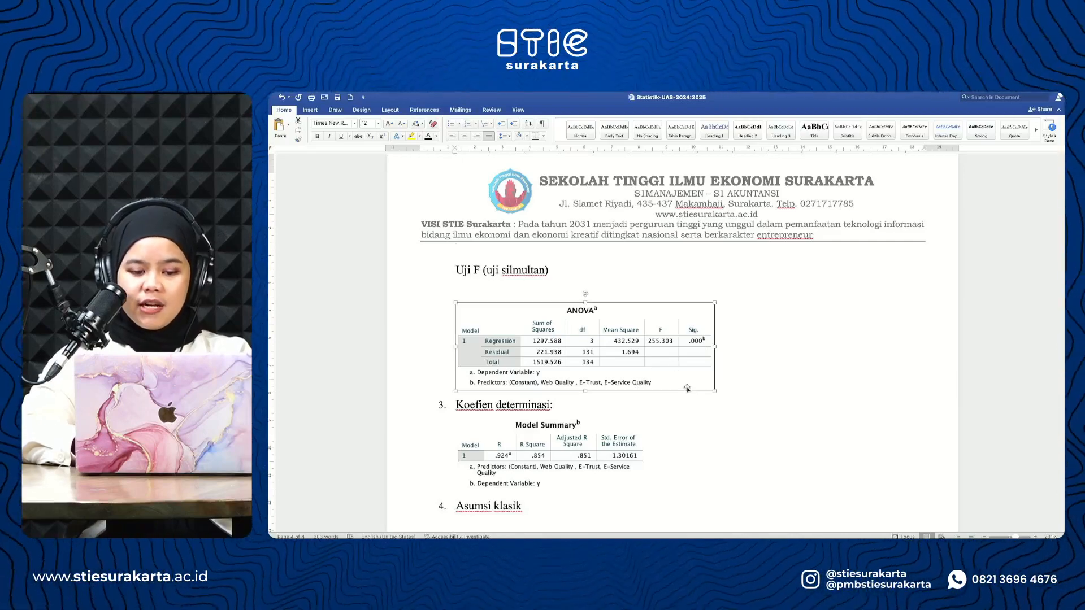
click(729, 388)
key(Return)
key(Return)
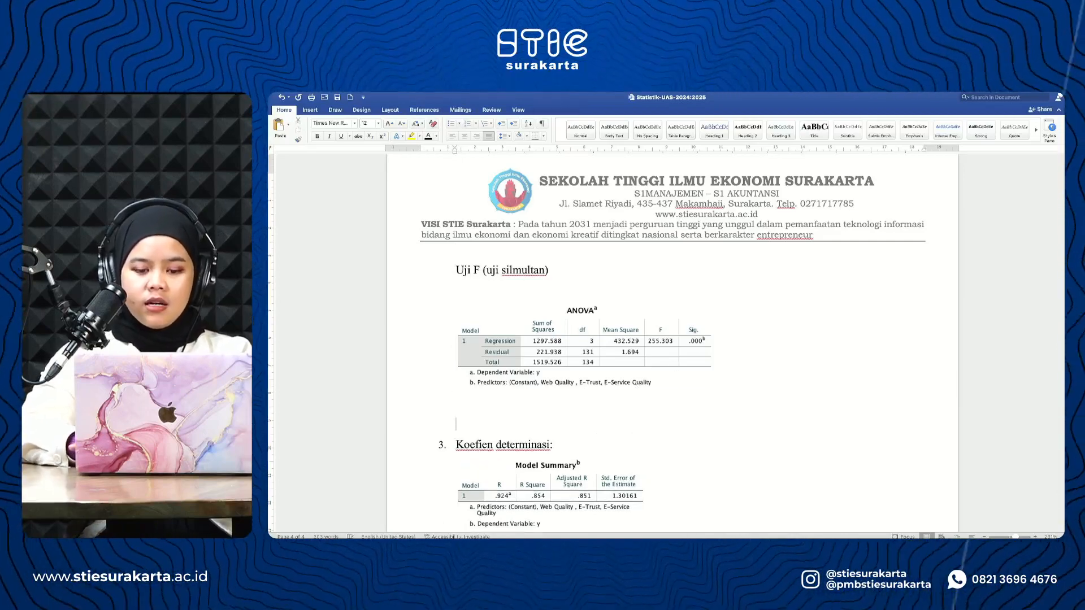
text(nilai uji)
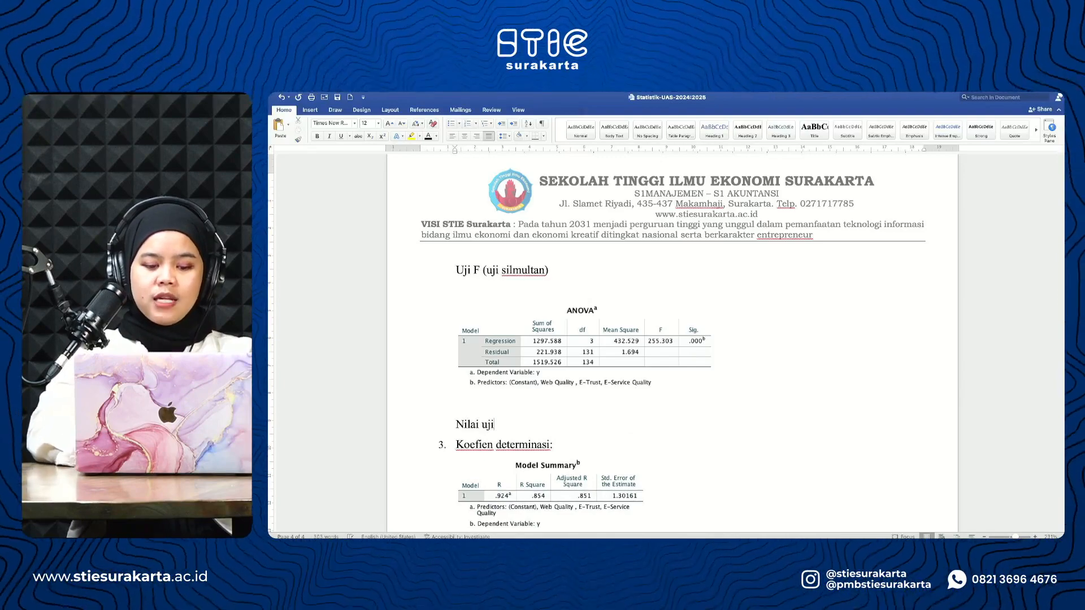
text( silmult)
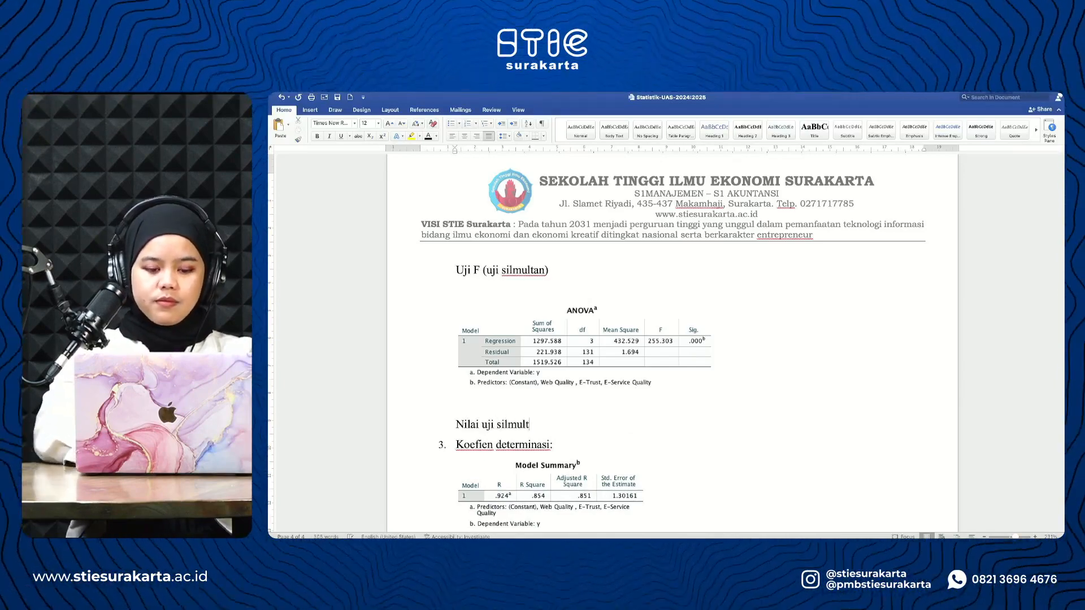
text(an )
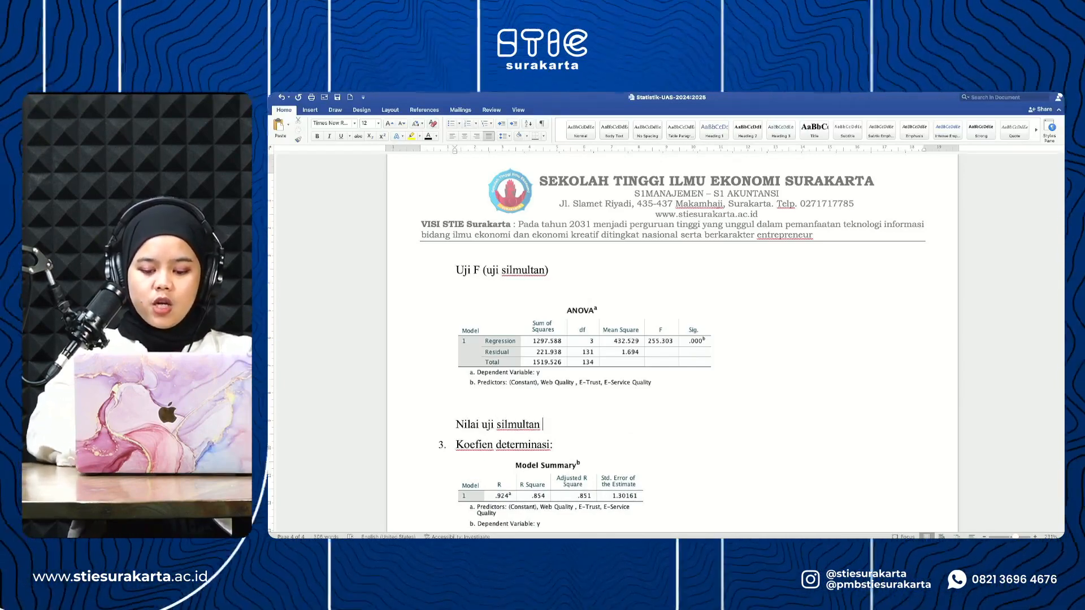
text(0.000)
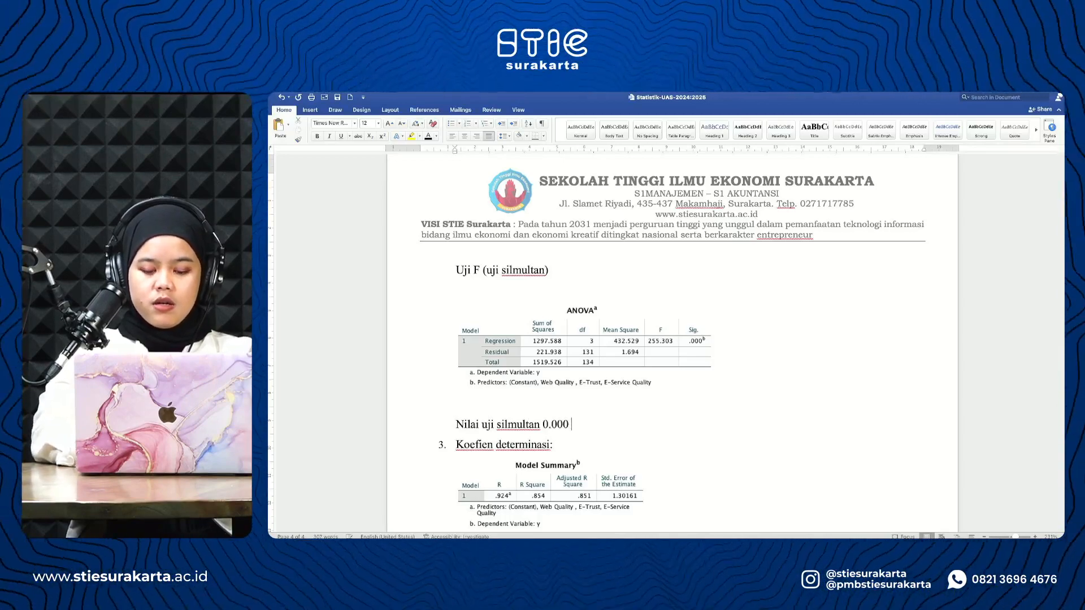
text( <0.05)
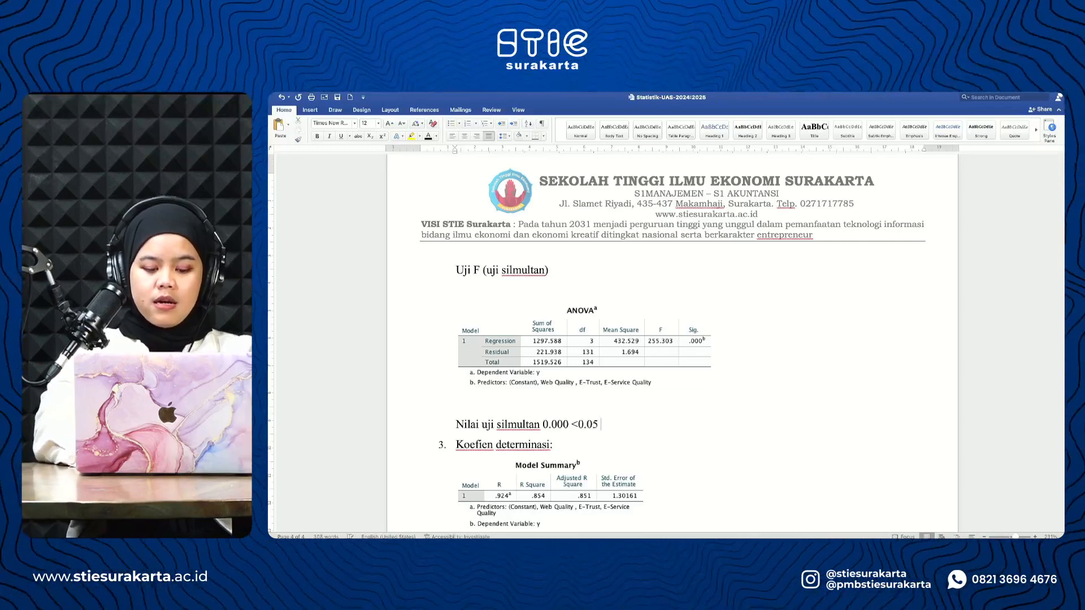
Continue the Uji F interpretation with "hal ini menujukan bahwa hasil penelitian".
text( hal ini menuj)
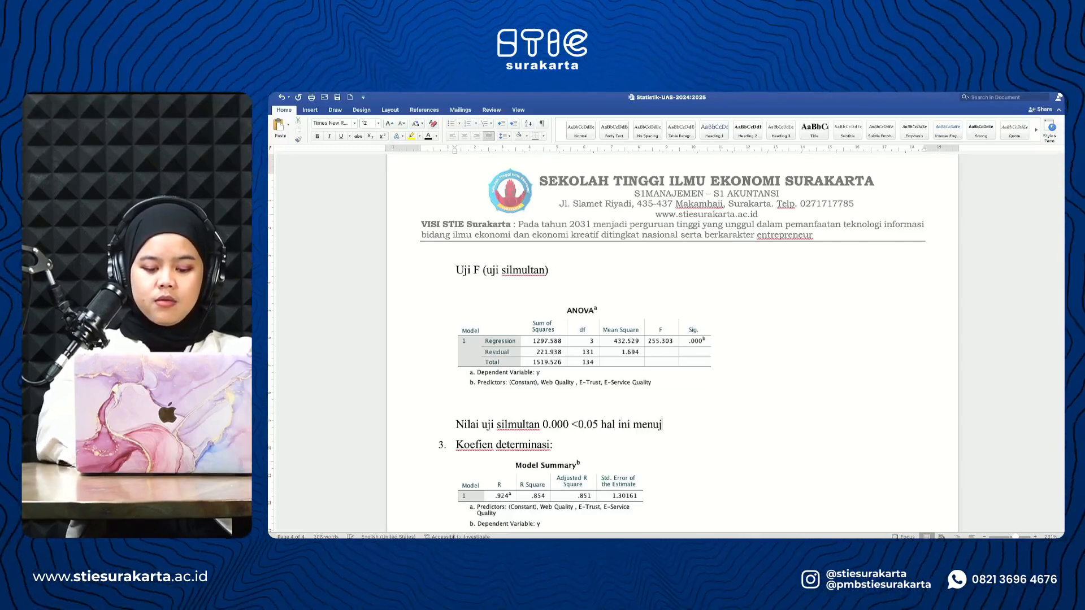
text(ukan bahwa ha)
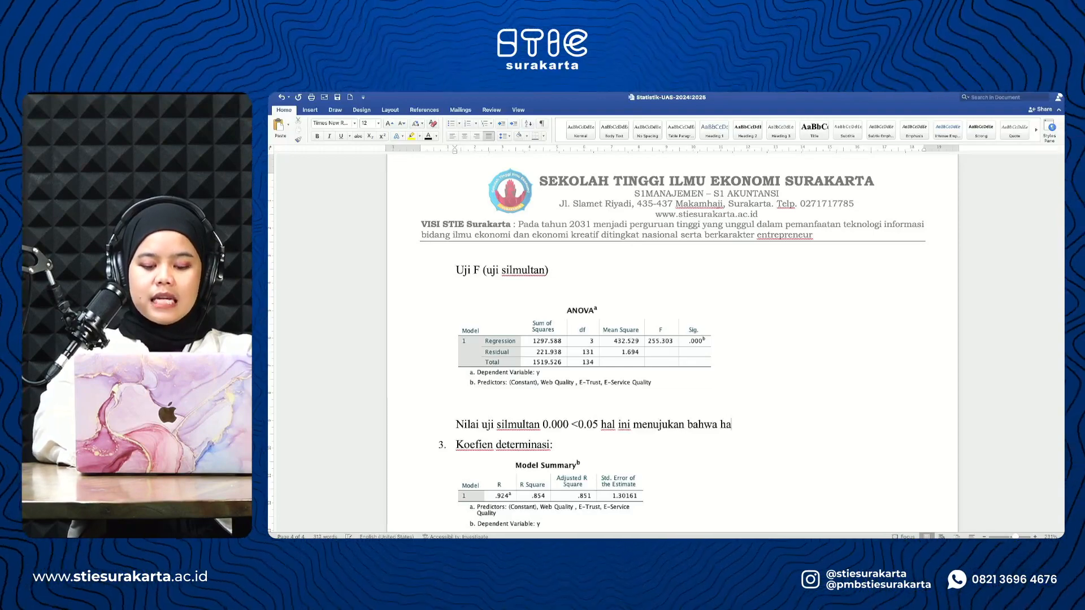
text(sil aj)
key(BackSpace)
key(BackSpace)
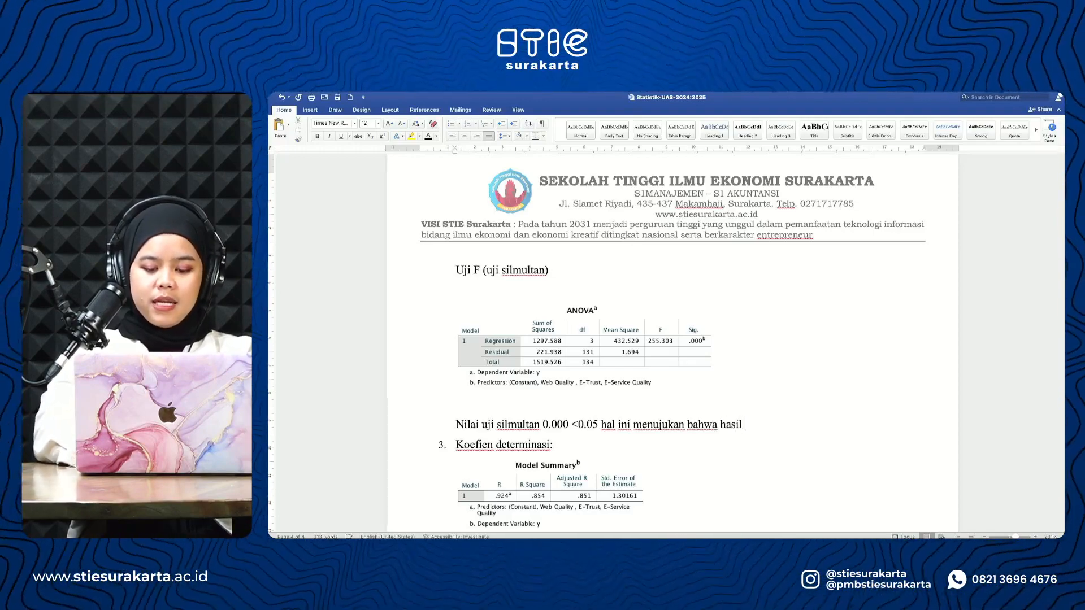
text(penelitian)
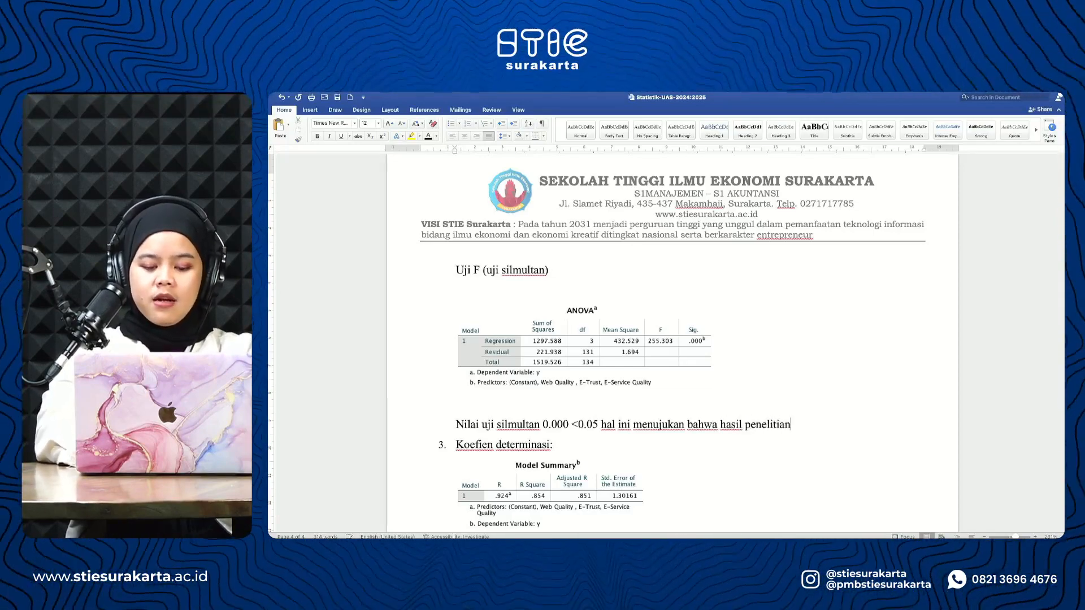
text( varibel )
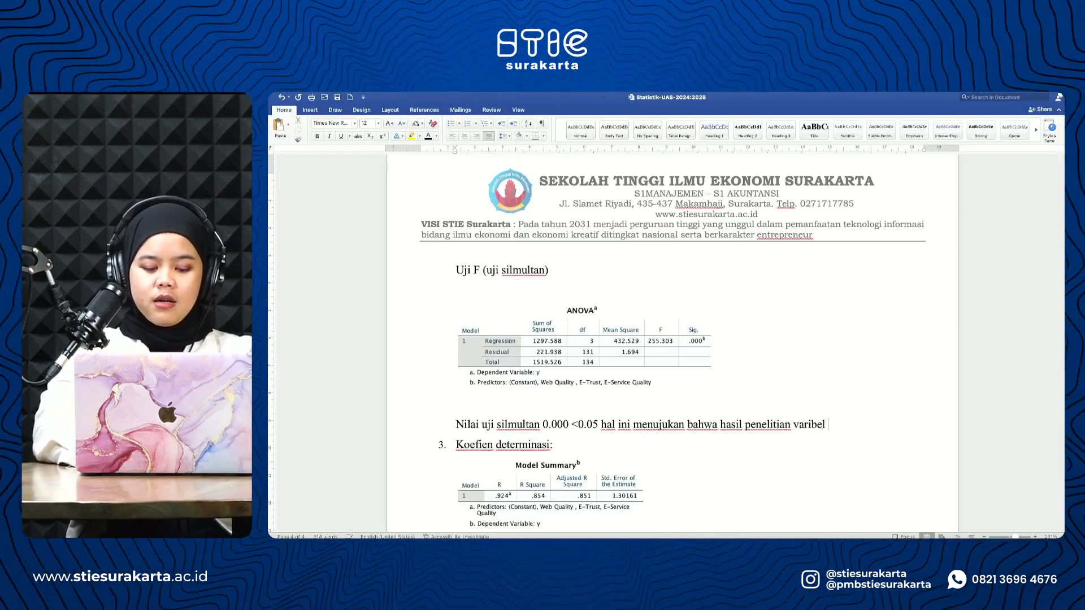
text(indepen)
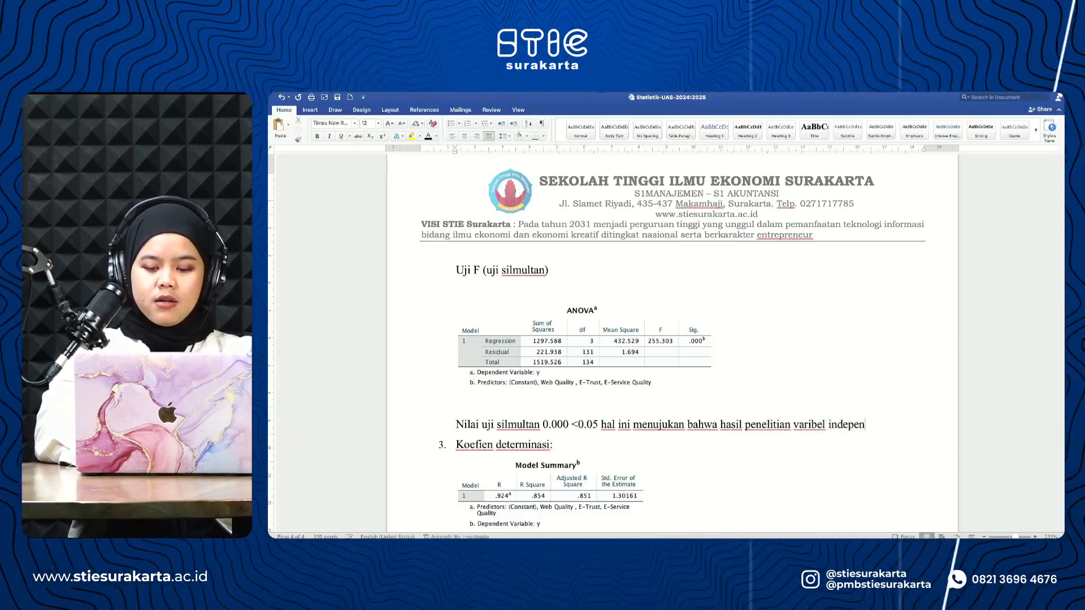
key(BackSpace)
key(BackSpace)
key(BackSpace)
key(BackSpace)
key(BackSpace)
key(BackSpace)
key(BackSpace)
key(BackSpace)
key(BackSpace)
key(BackSpace)
key(BackSpace)
key(BackSpace)
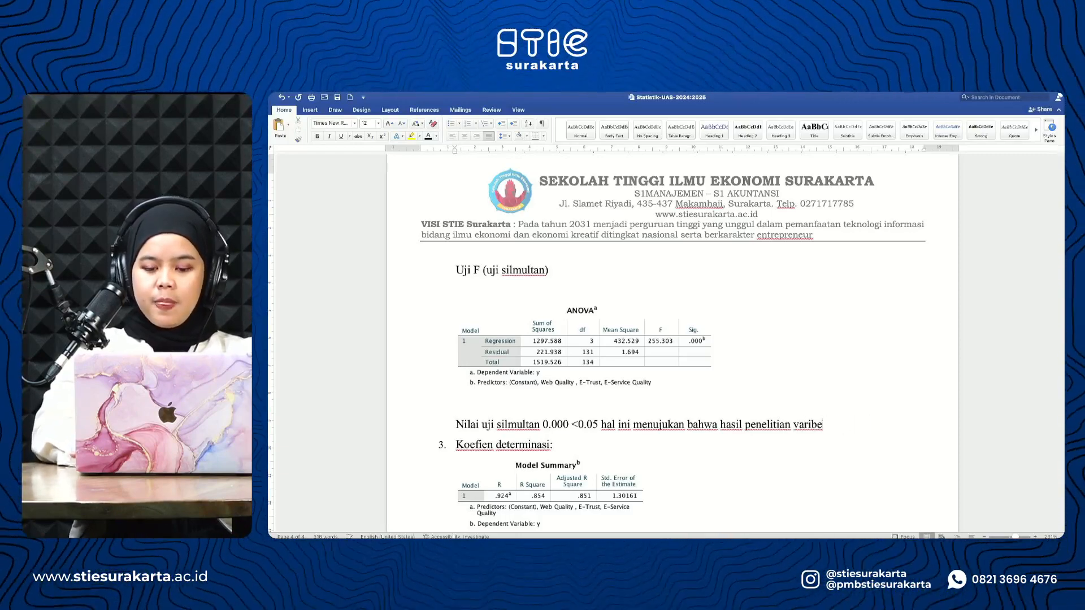
key(BackSpace)
key(BackSpace)
key(BackSpace)
Continue the sentence after "hasil penelitian" with "dari ke-3 variabel memiliki signifikan".
text(dari)
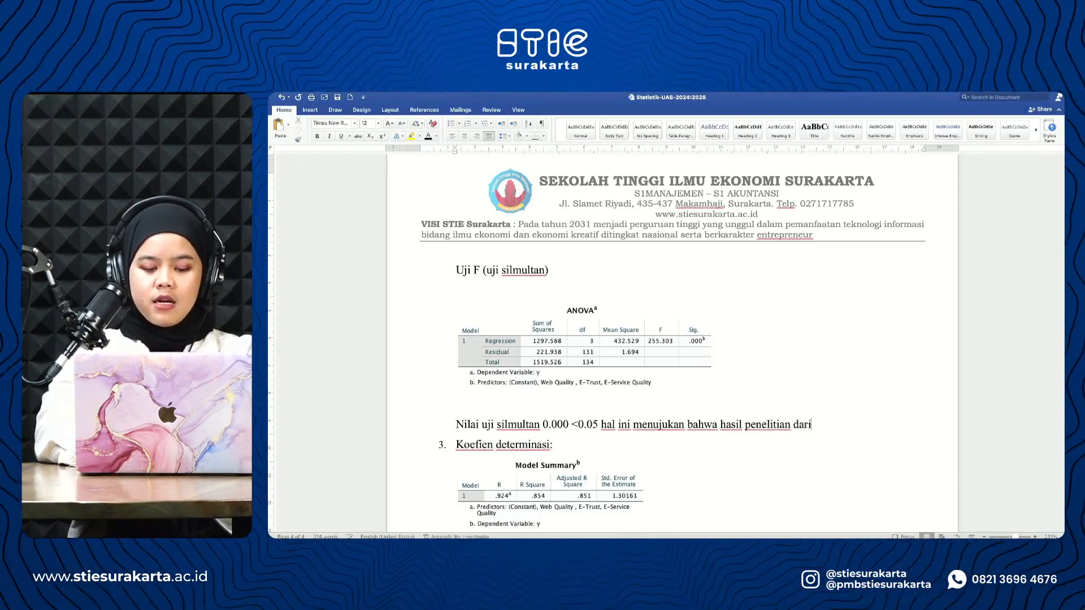
text( ke)
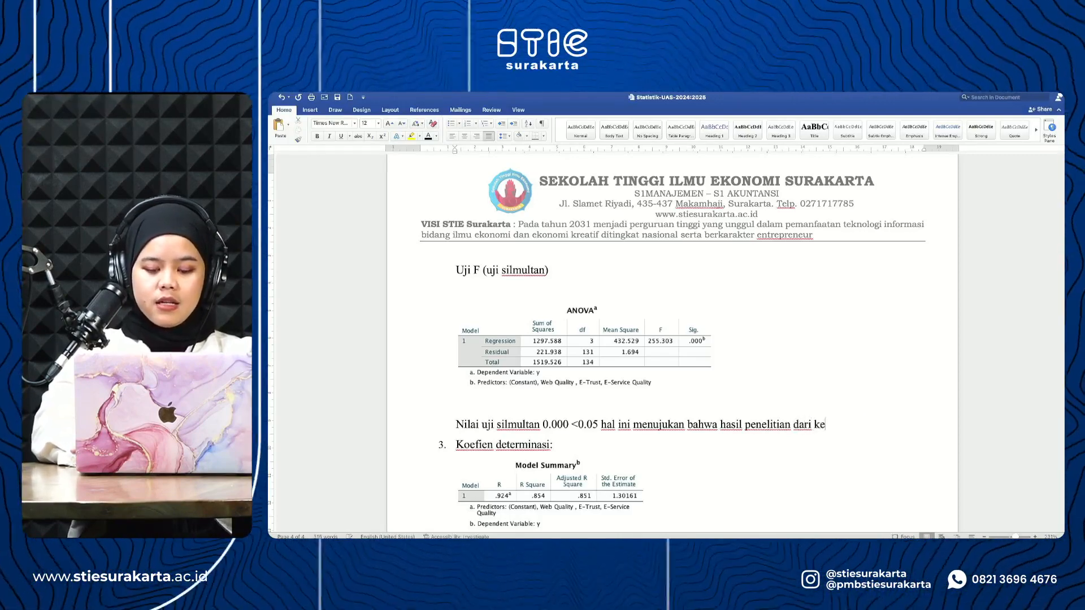
text(-3 variabel)
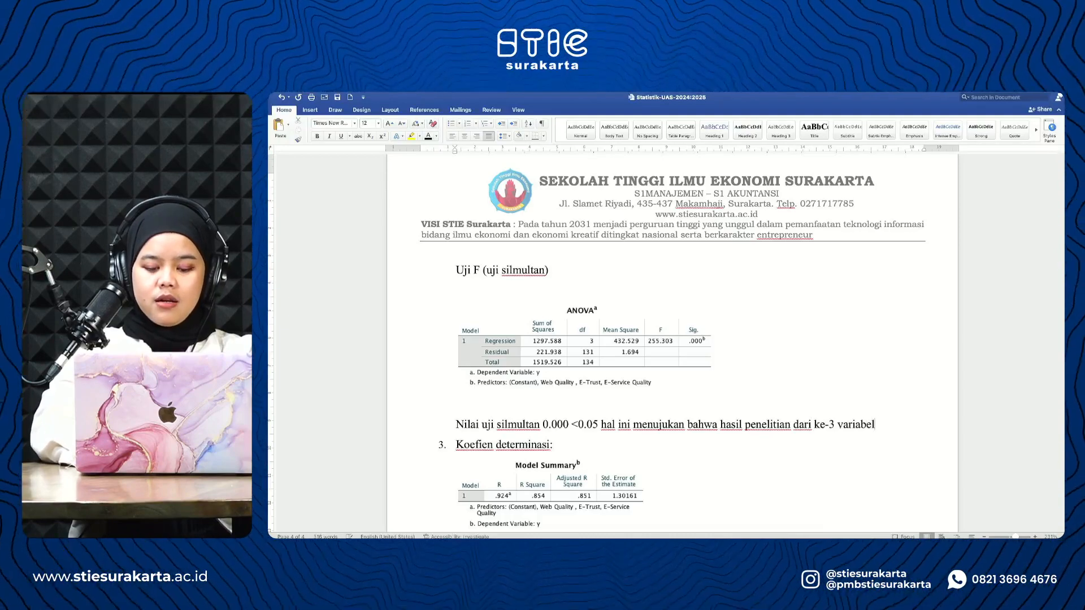
text( memiliki signifikan)
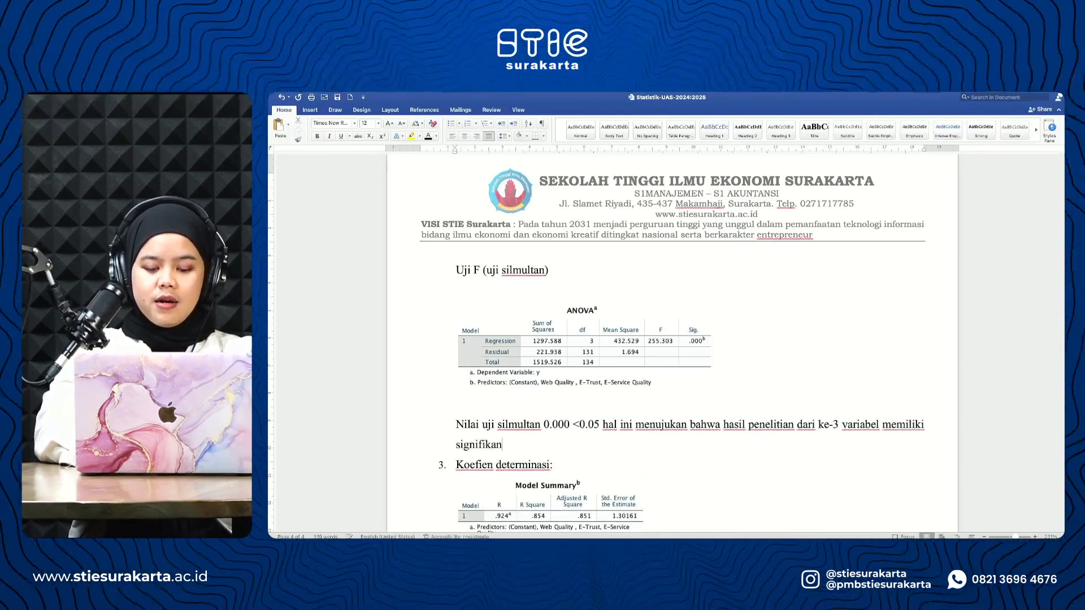
Finish the Uji F interpretation with "atau pengaruh yang baik pada varibel dependent." and add an empty line before Koefien determinasi.
text( at)
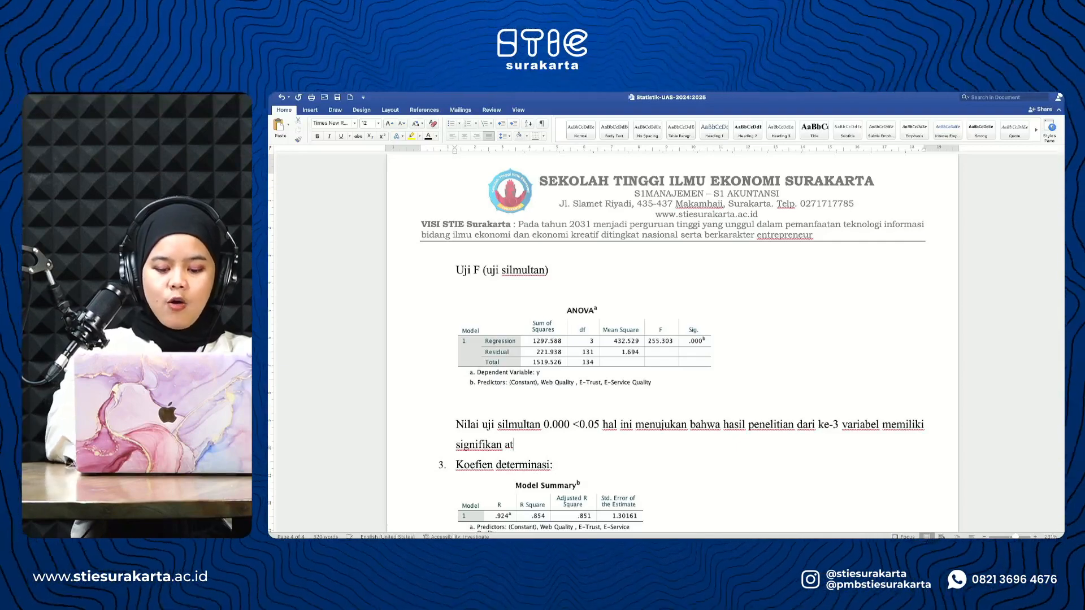
text(au pengaruh y)
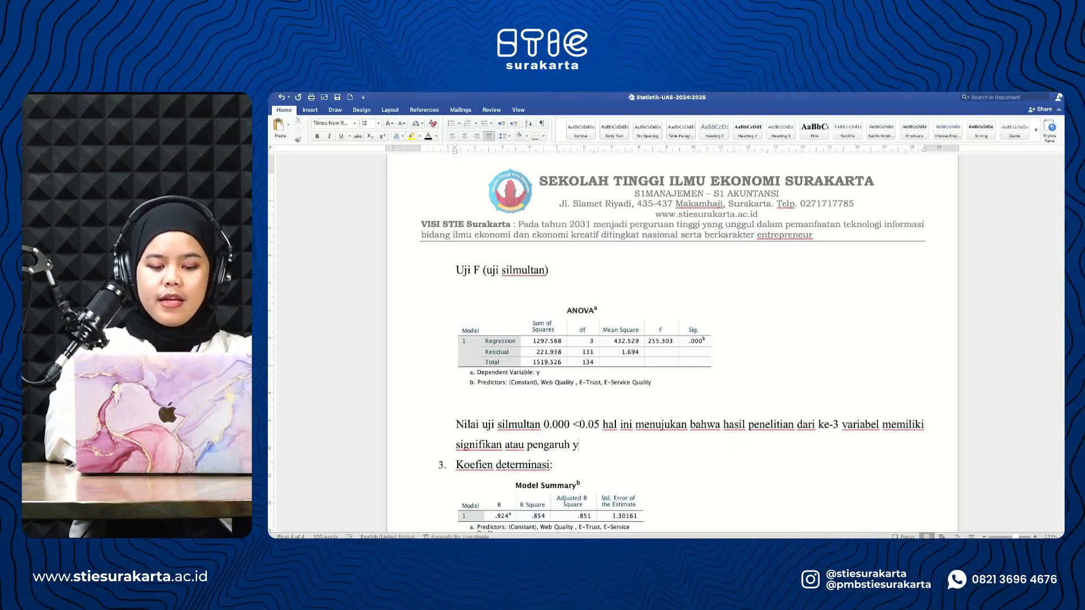
text(ang baik p)
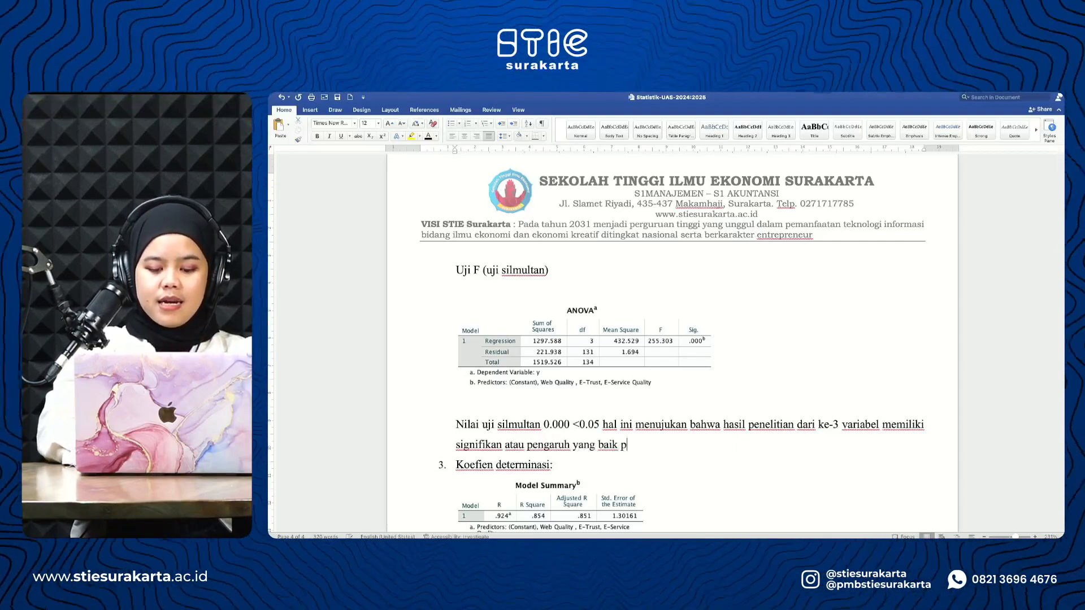
text(ada va)
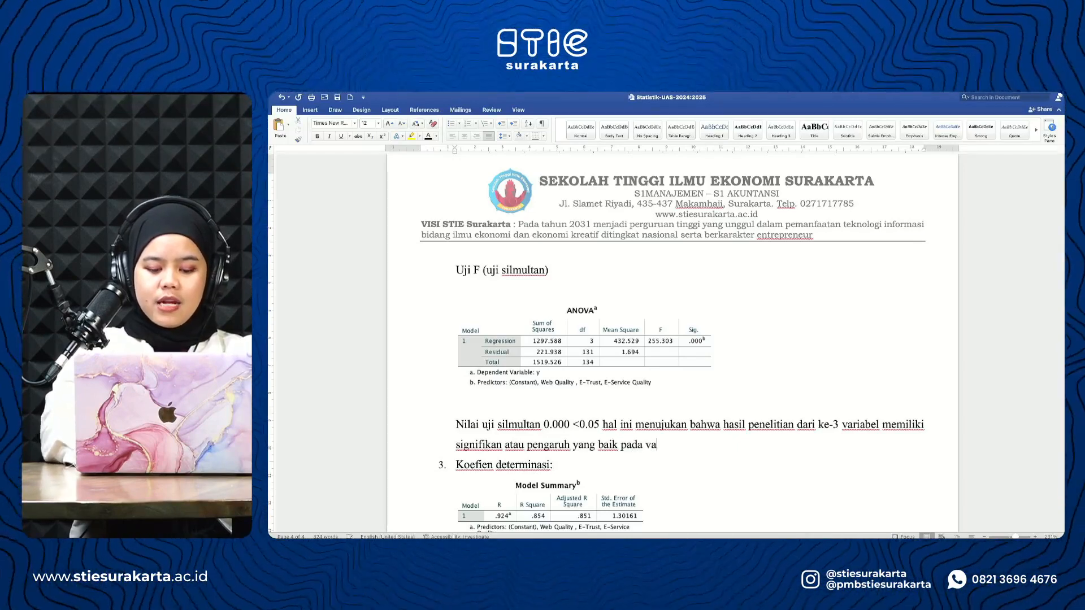
text(ribel depen)
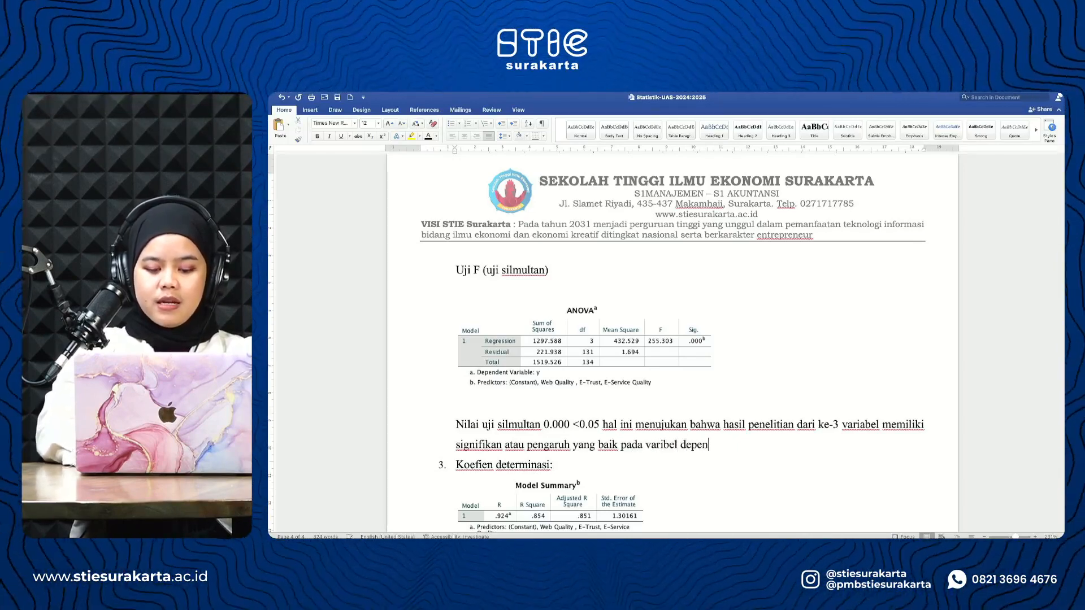
key(BackSpace)
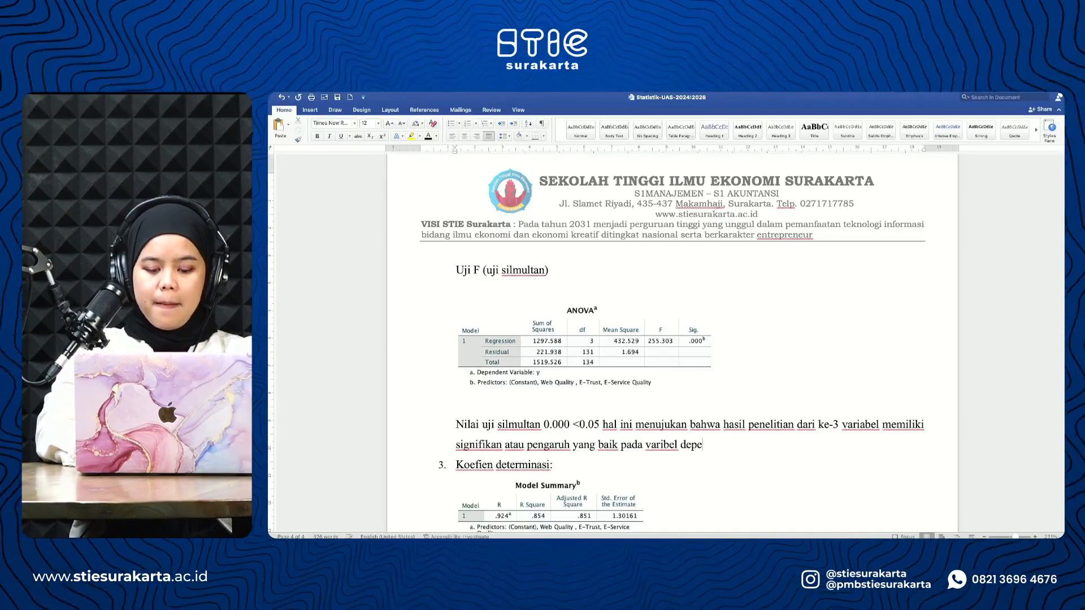
text(e)
key(BackSpace)
text(ndent.)
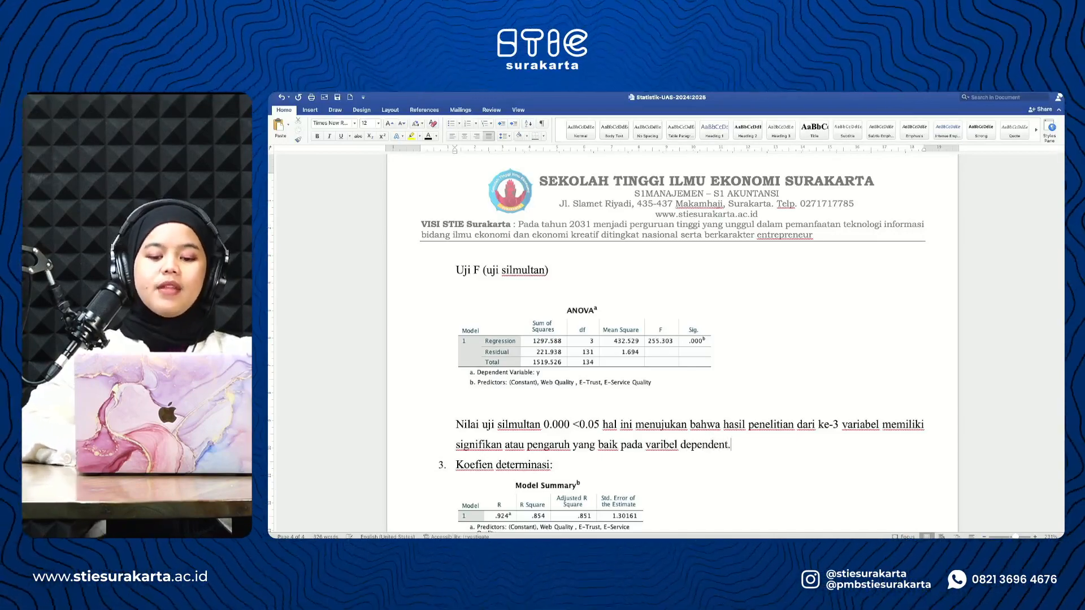
scroll(732, 391, down, 1)
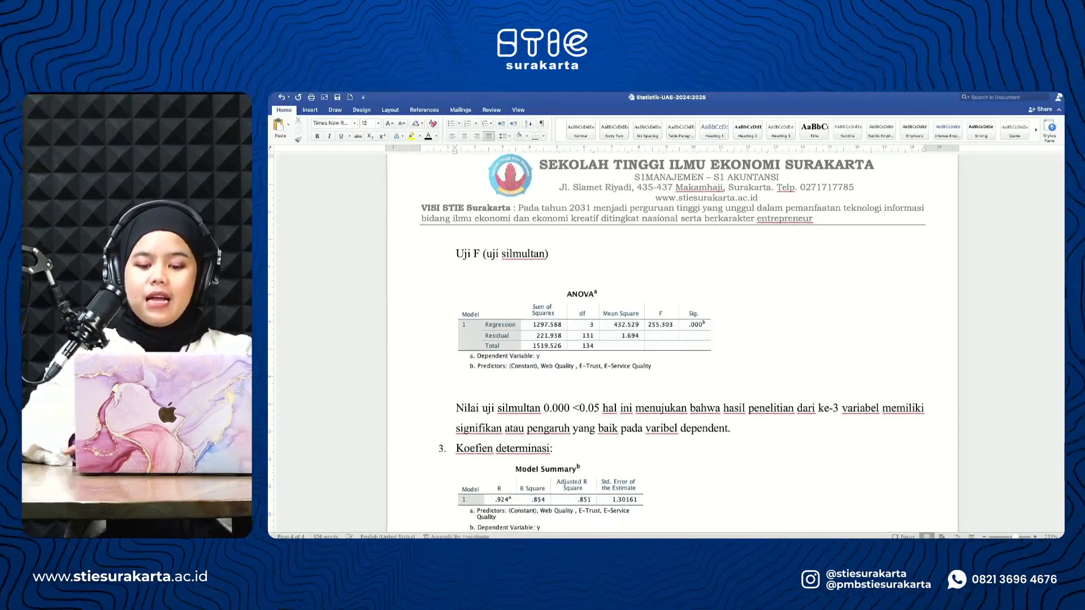
key(Return)
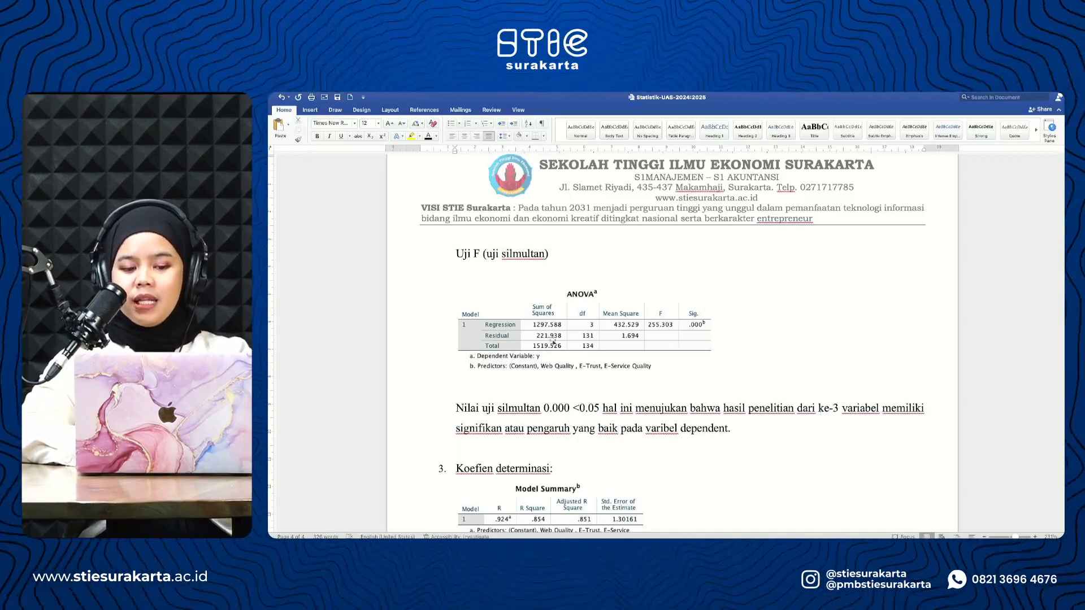
Write "Nilai 0.854" below the Model Summary table under Koefien determinasi and add an empty line before Asumsi klasik.
scroll(557, 339, down, 2)
scroll(557, 339, up, 1)
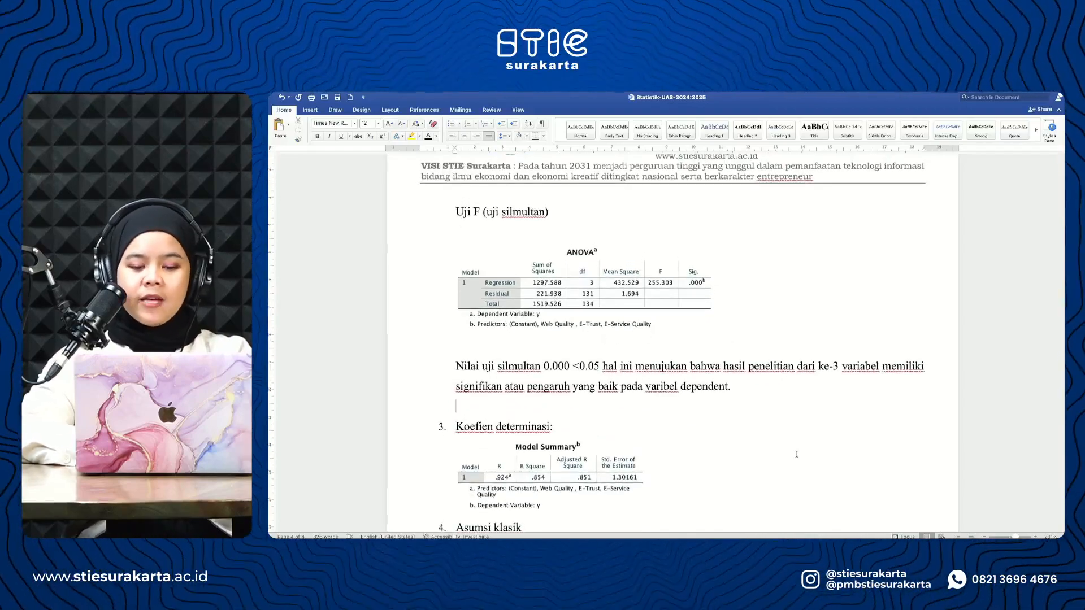
scroll(796, 455, down, 7)
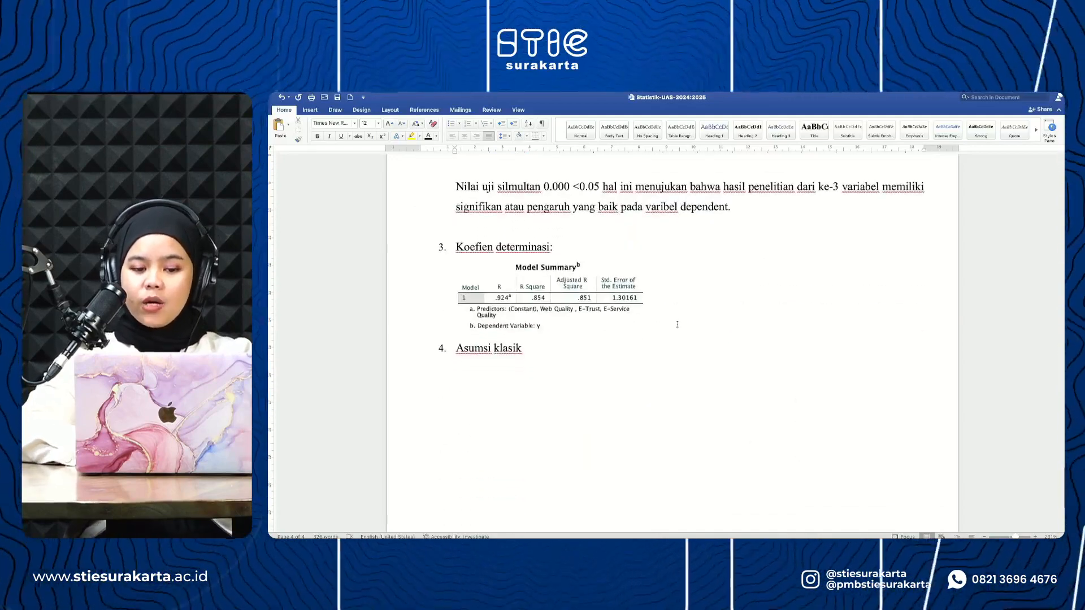
click(677, 325)
key(Return)
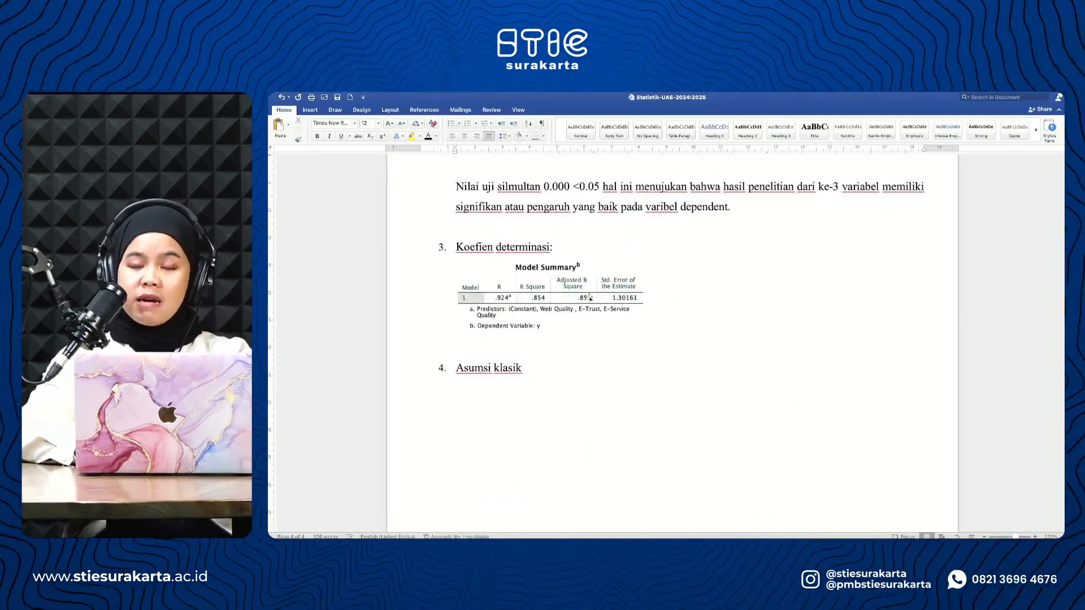
text(ni)
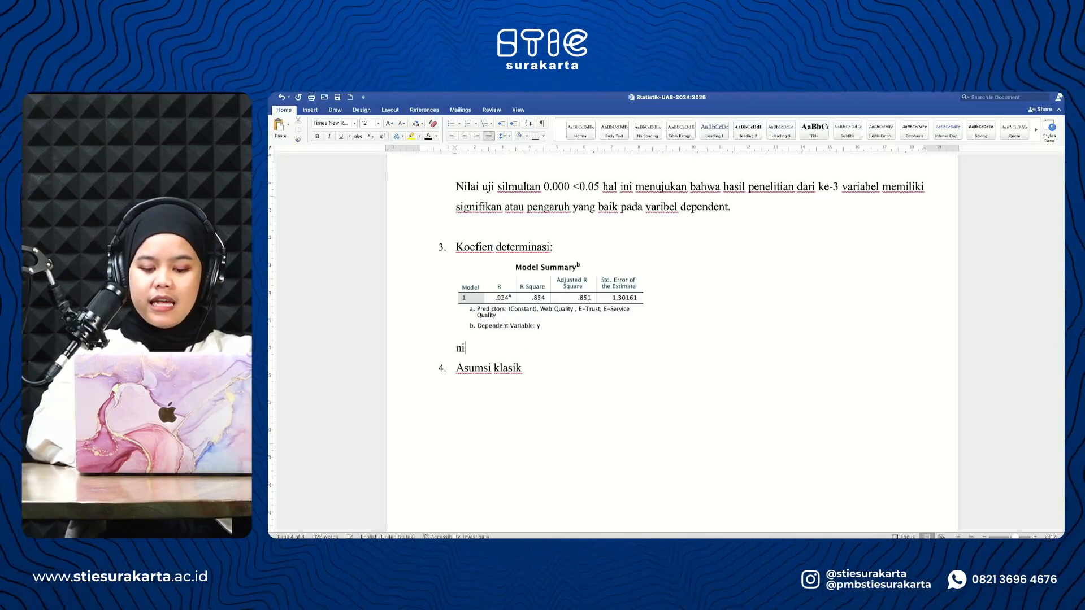
text(lai 0)
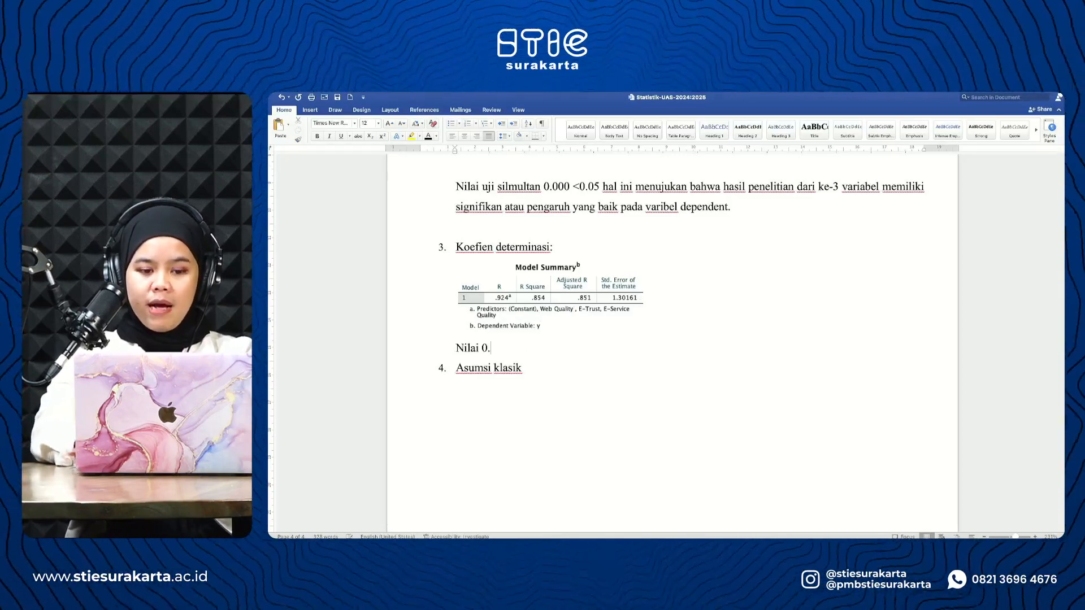
text(.85)
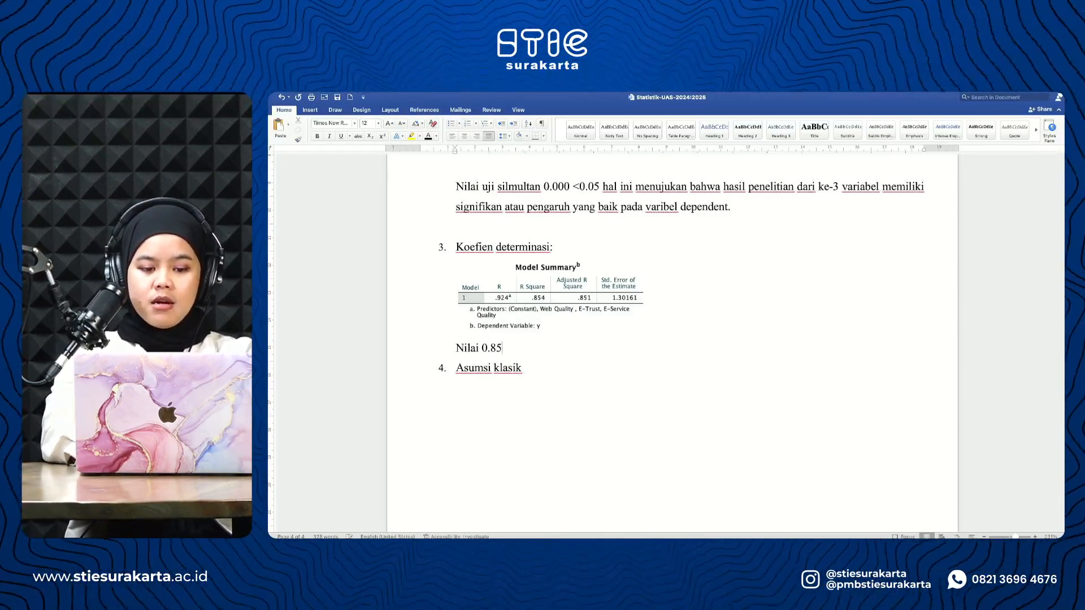
text(4)
key(Return)
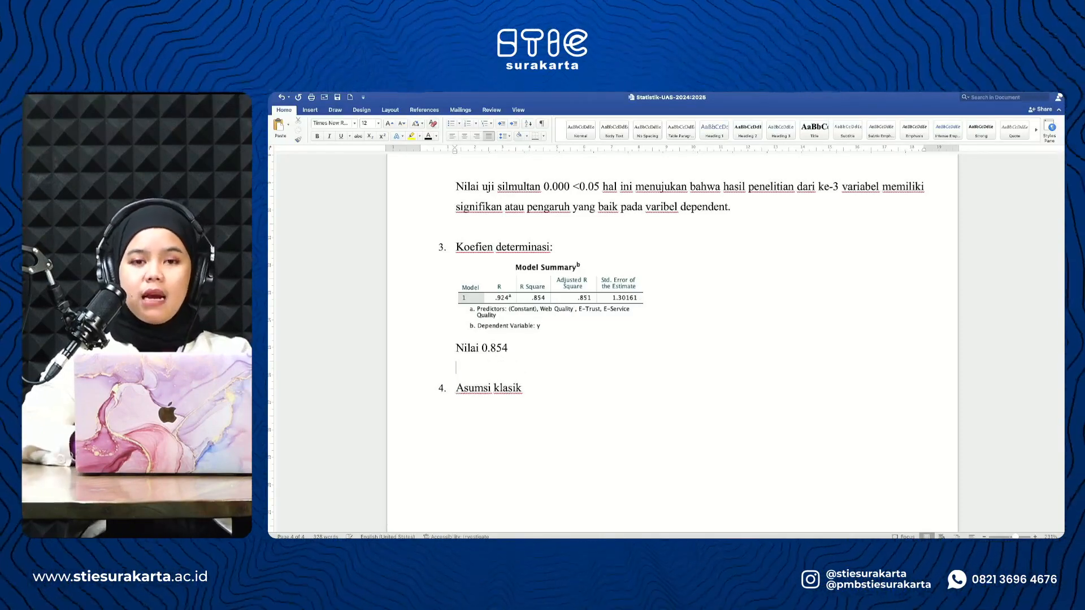
Switch to the SPSS output viewer and start a Compute Variable operation with RES2 as the target variable.
scroll(471, 370, down, 1)
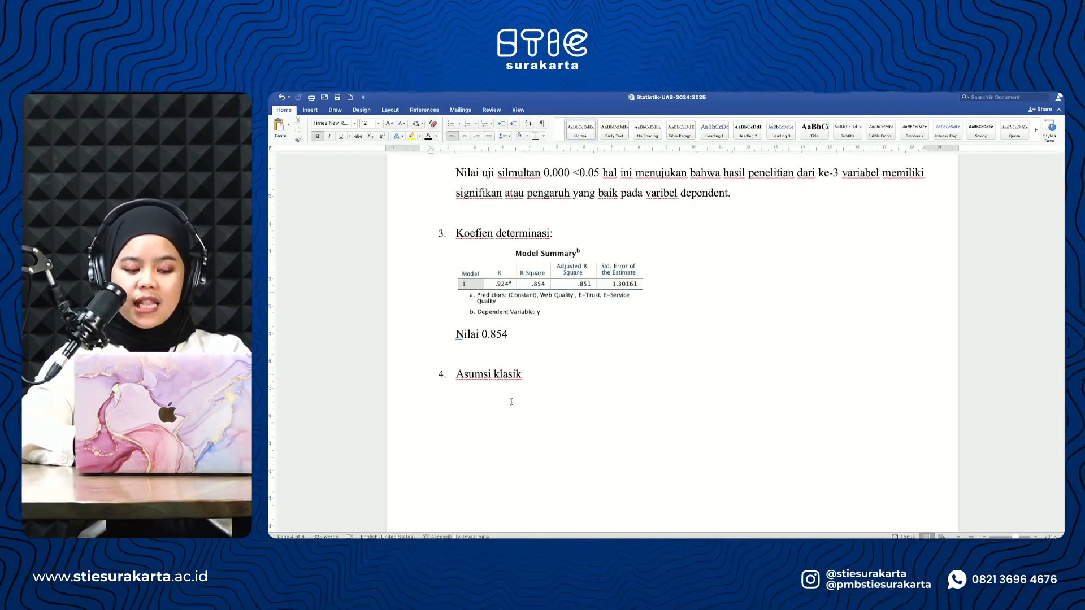
key(Escape)
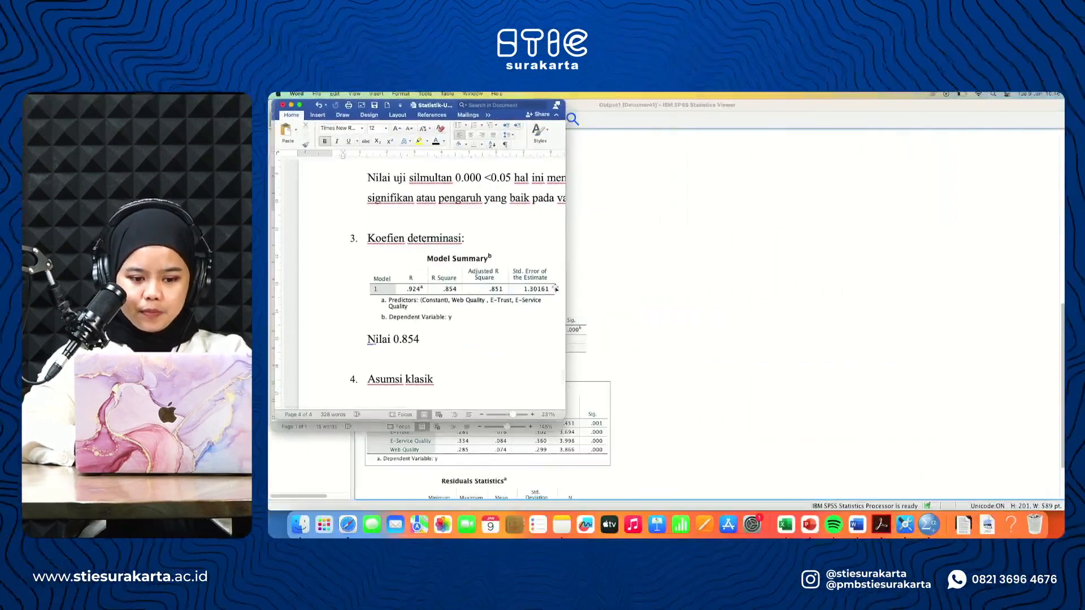
click(688, 373)
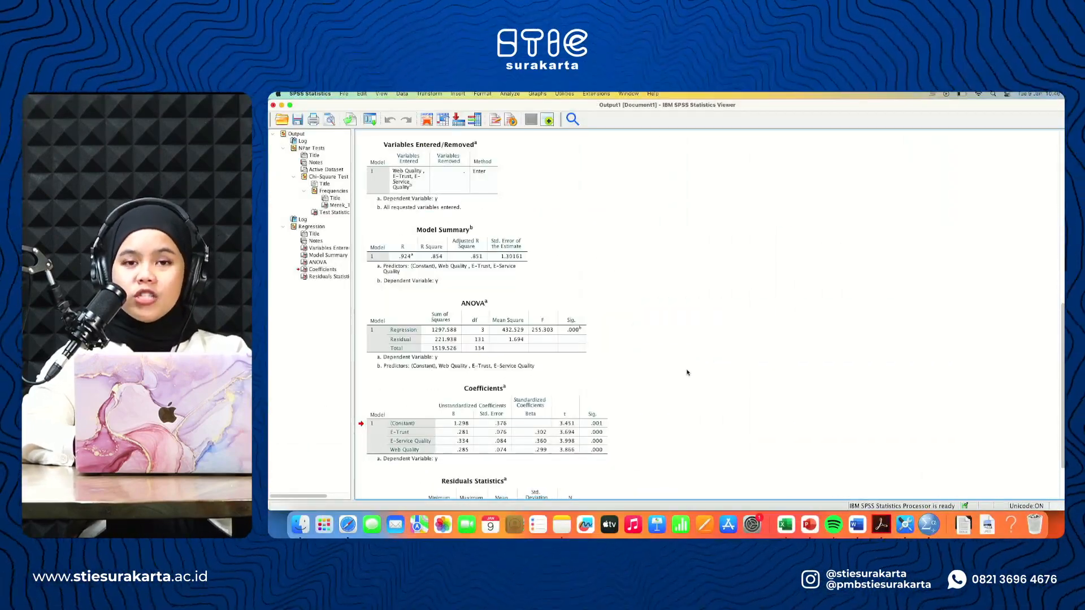
click(487, 232)
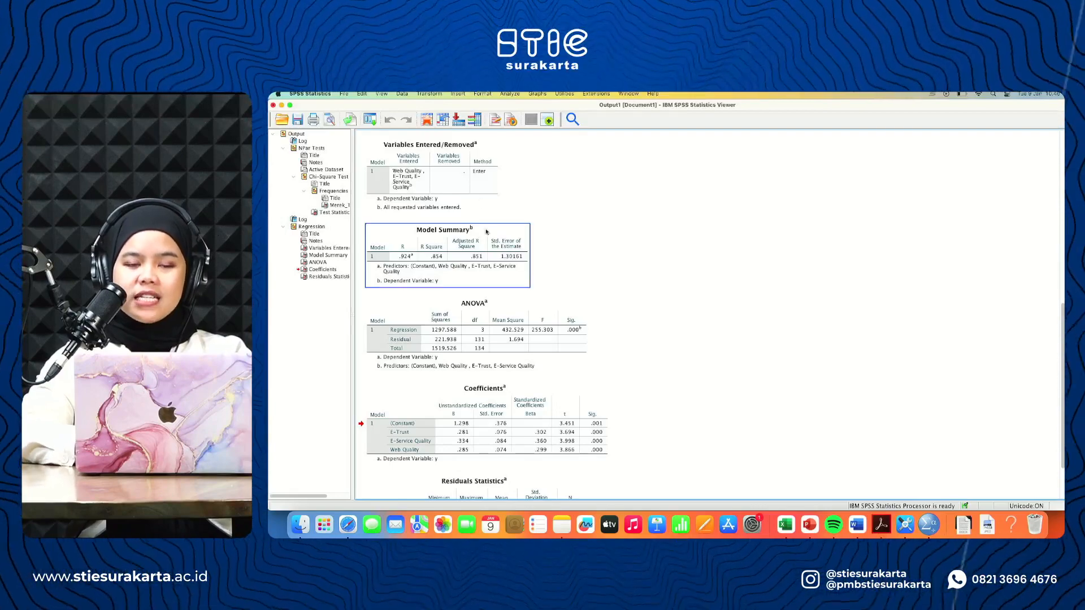
click(509, 96)
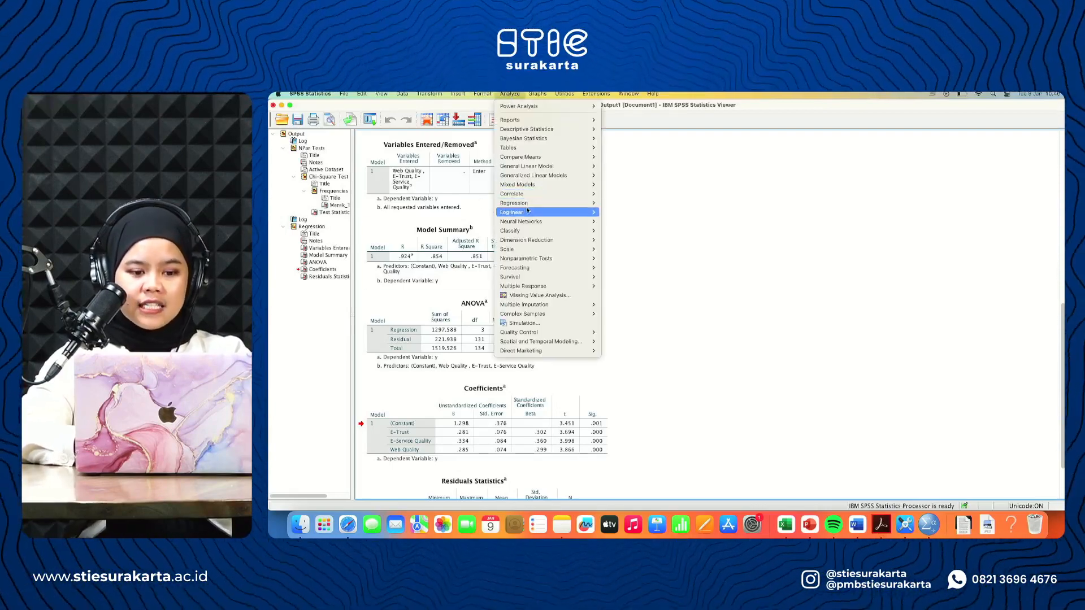
mouse_move(536, 203)
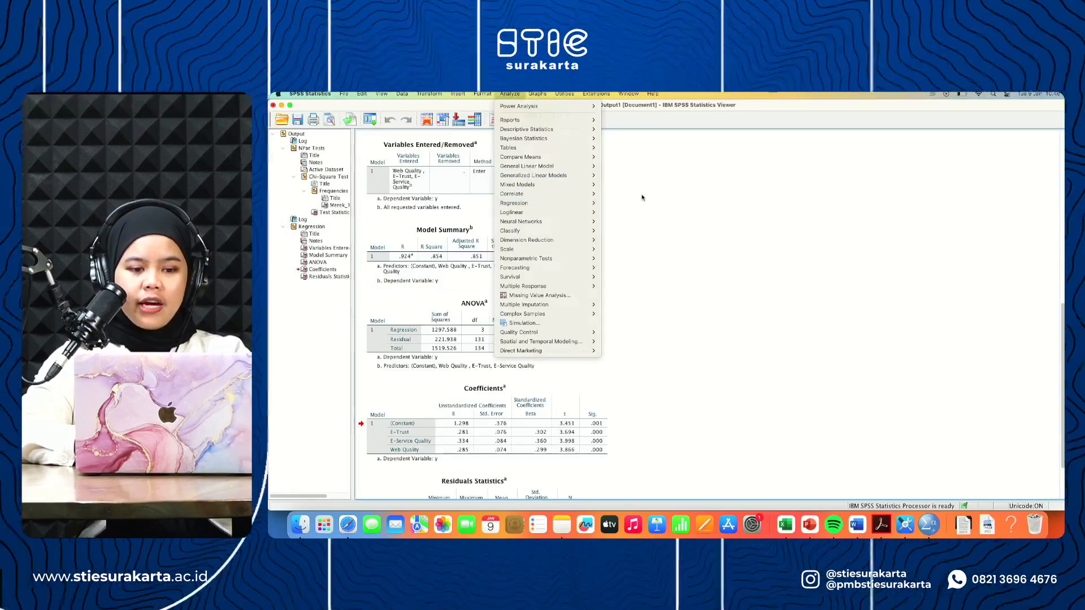
click(642, 197)
click(430, 94)
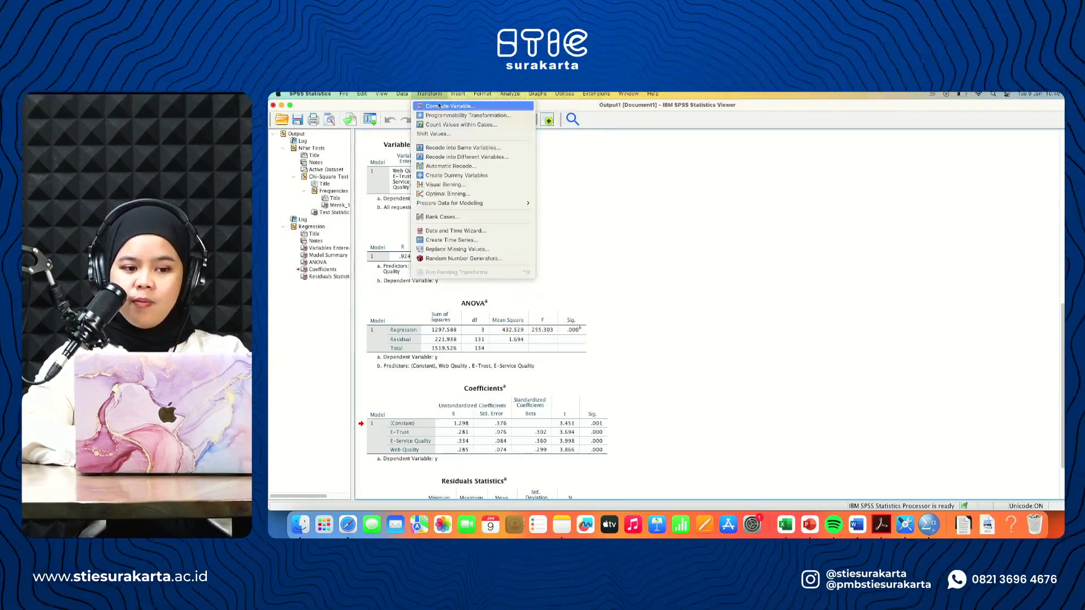
click(439, 106)
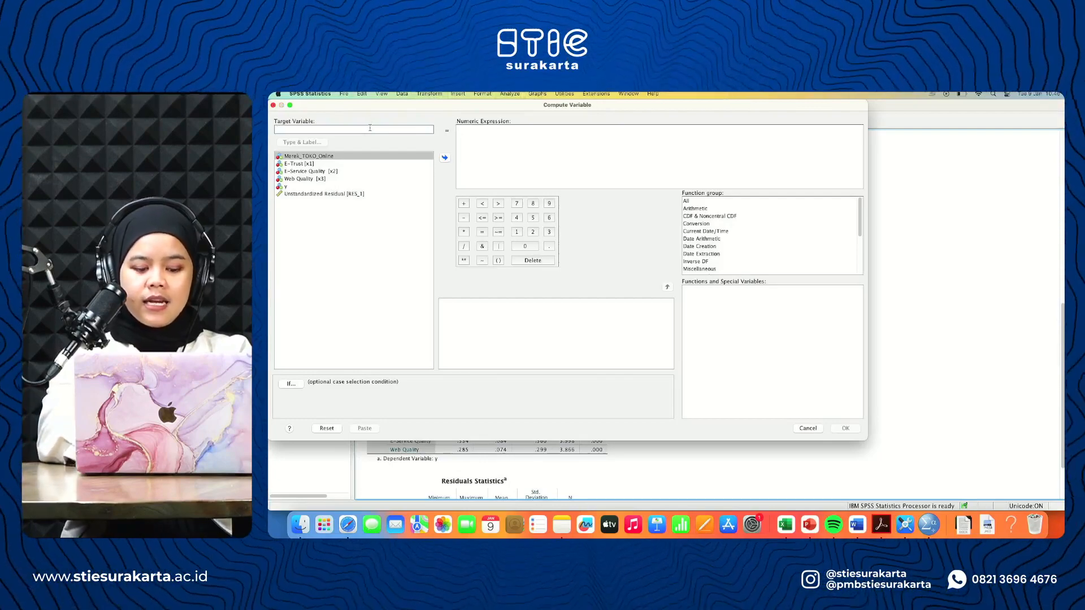
click(370, 129)
text(r)
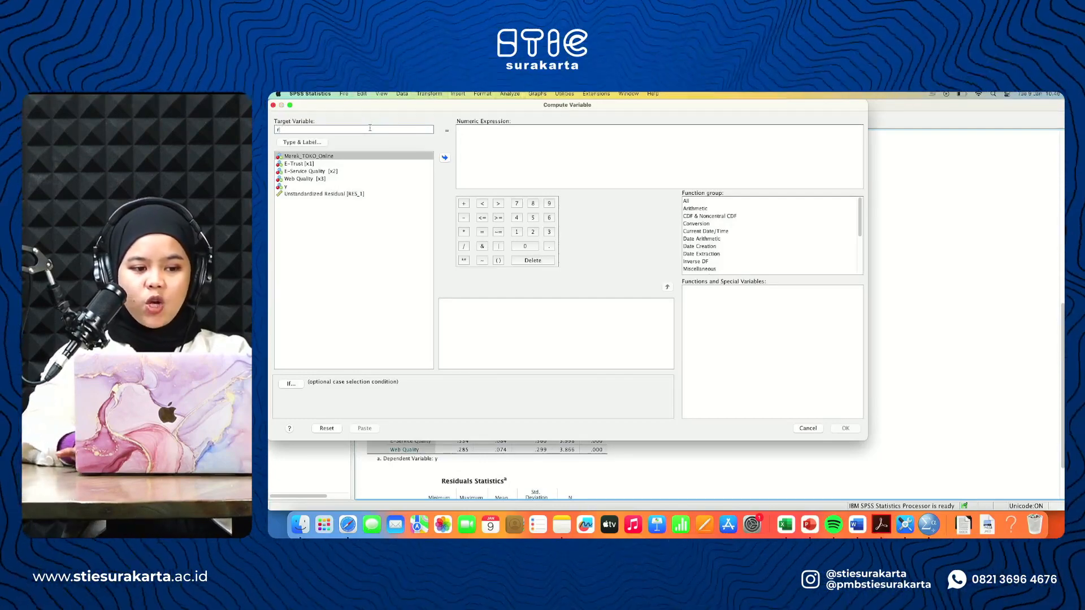
key(BackSpace)
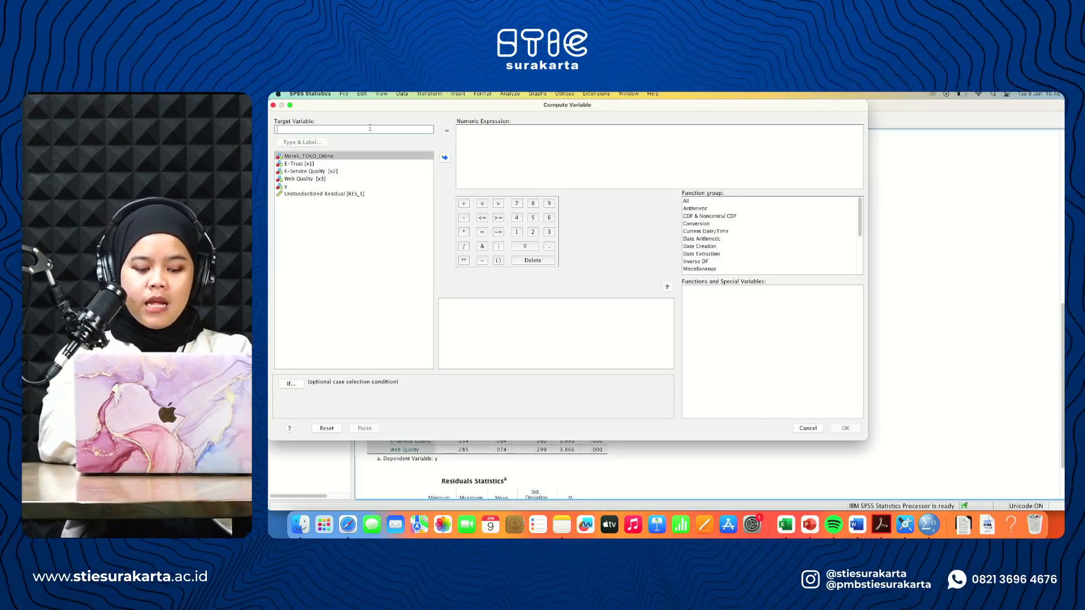
text(RES2)
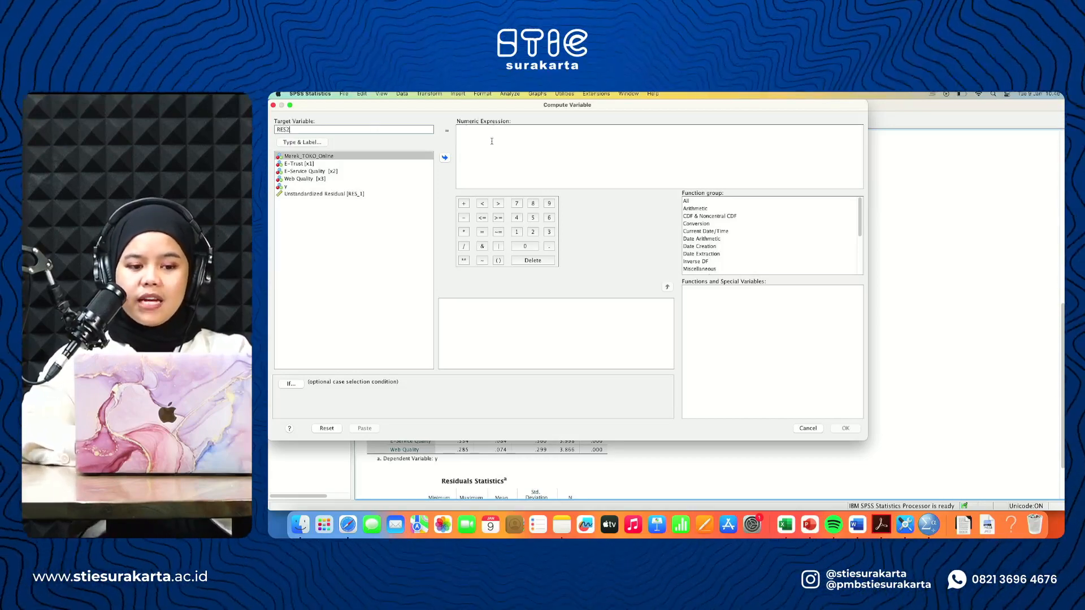
Enter ABS_RES(RES_1) as the numeric expression for RES2 and run the computation.
click(492, 142)
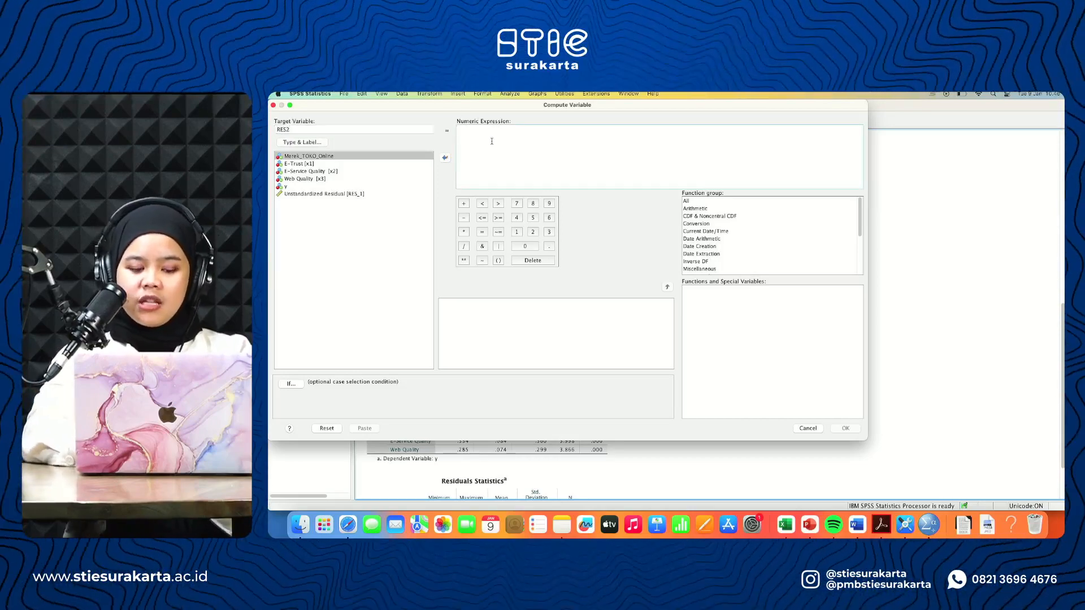
text(ABS)
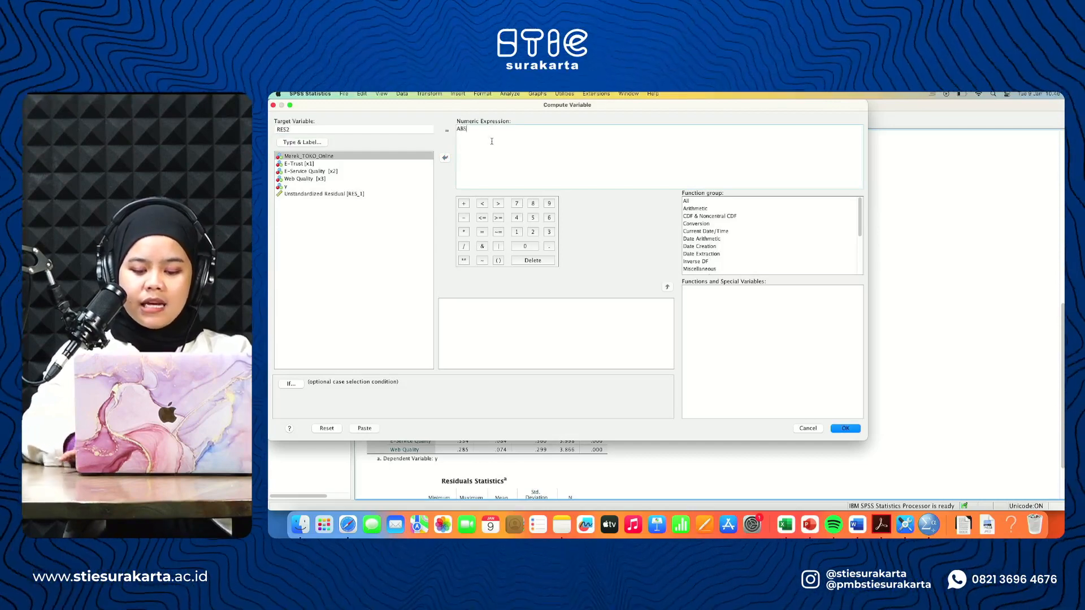
text(_)
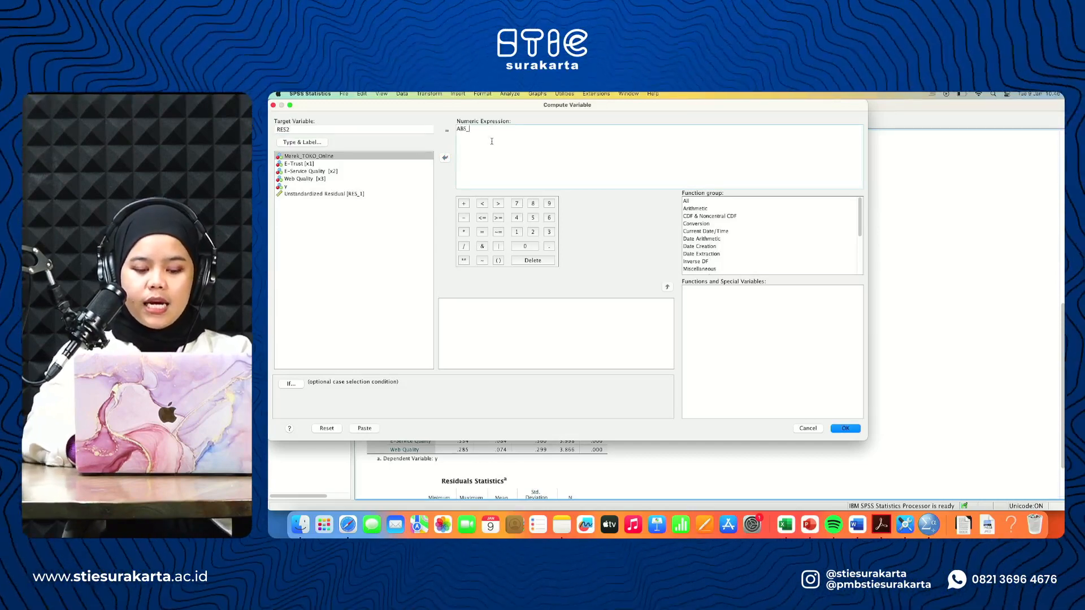
text(RES(RES_1)
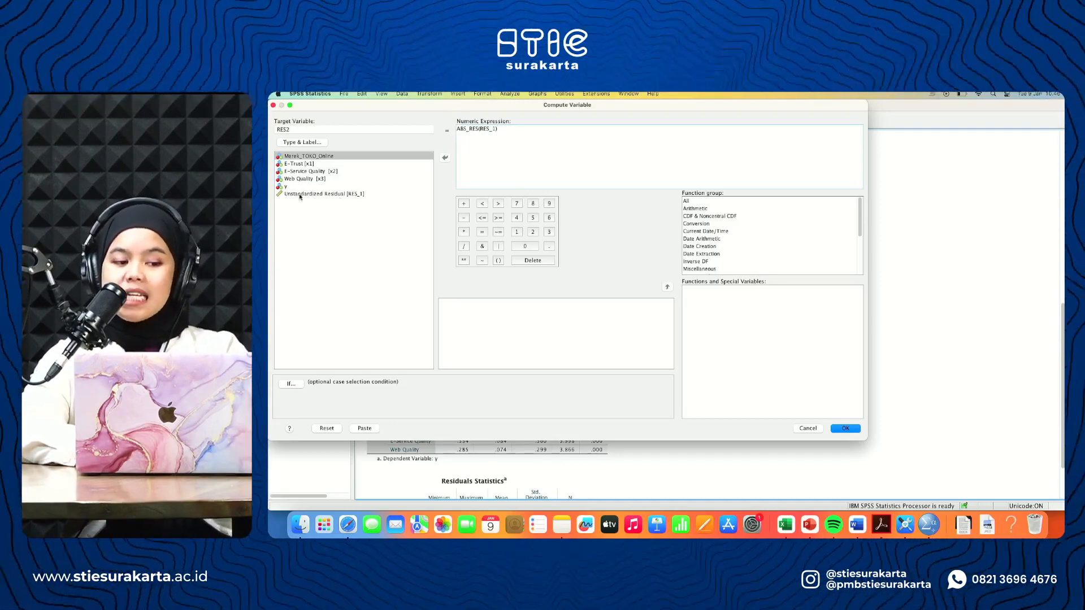
click(361, 196)
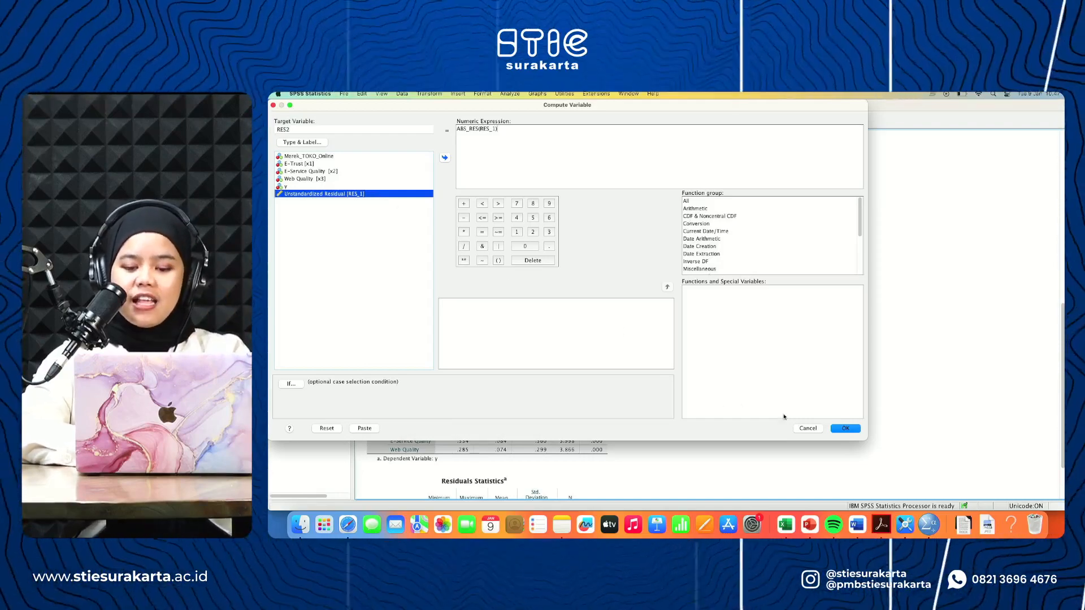
click(839, 430)
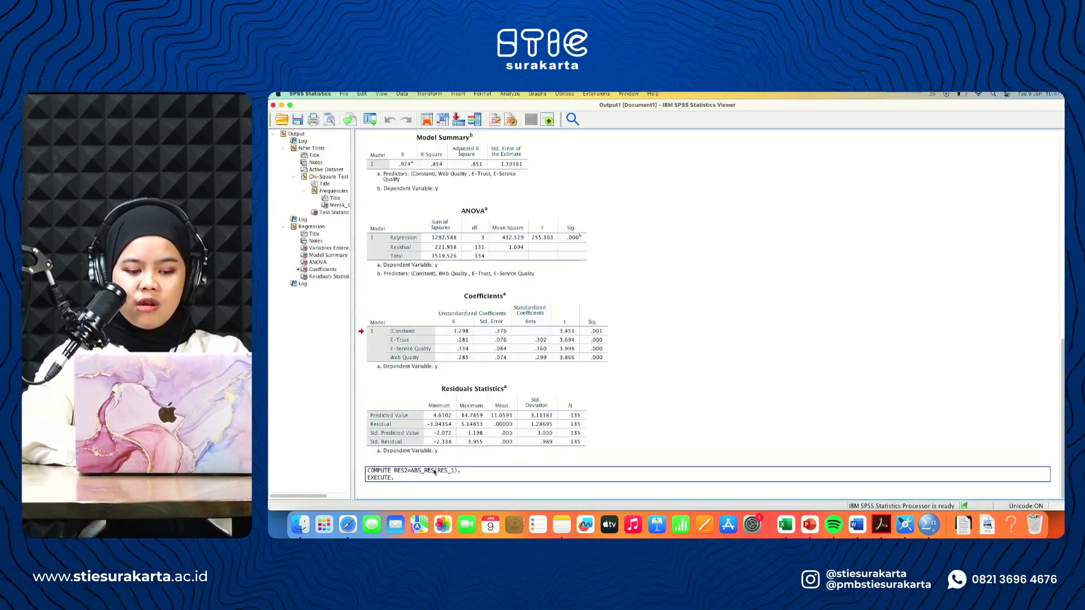
Set up a linear regression with RES2 instead of y as the dependent variable.
click(510, 94)
mouse_move(550, 203)
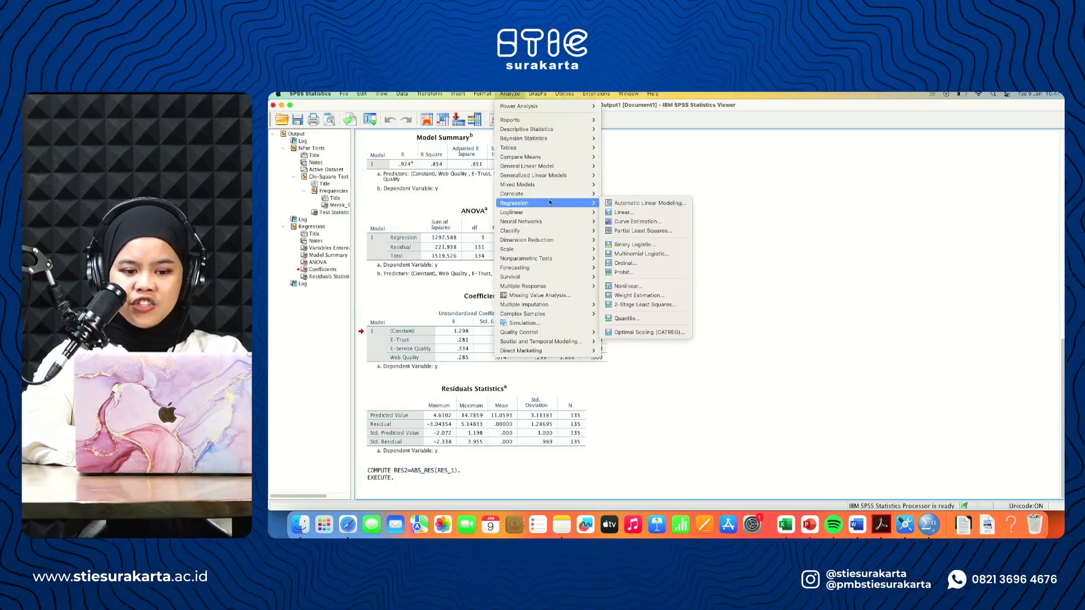
click(625, 212)
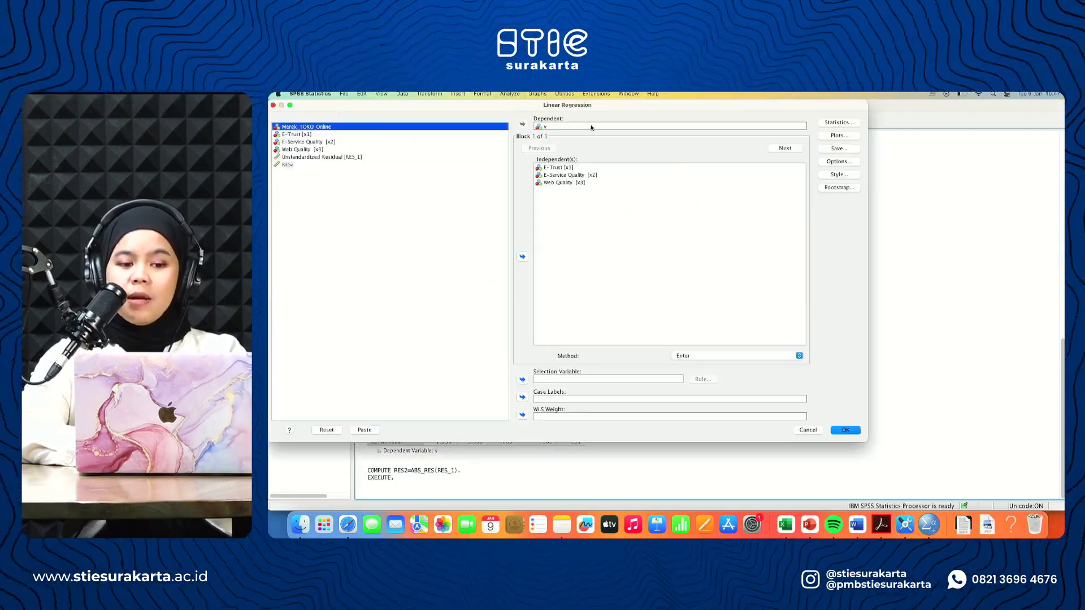
click(570, 126)
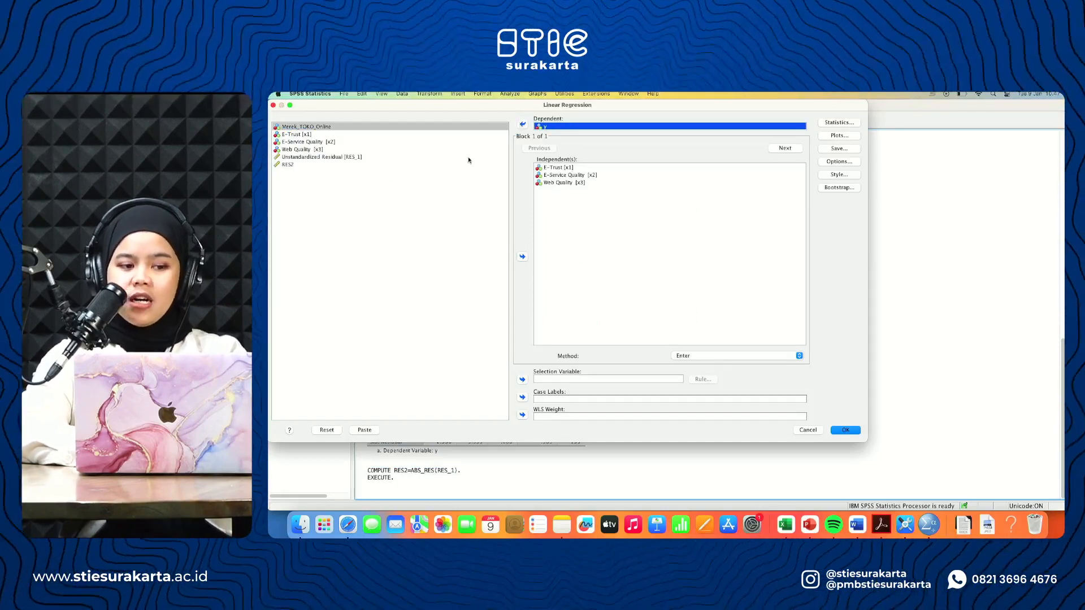
click(523, 126)
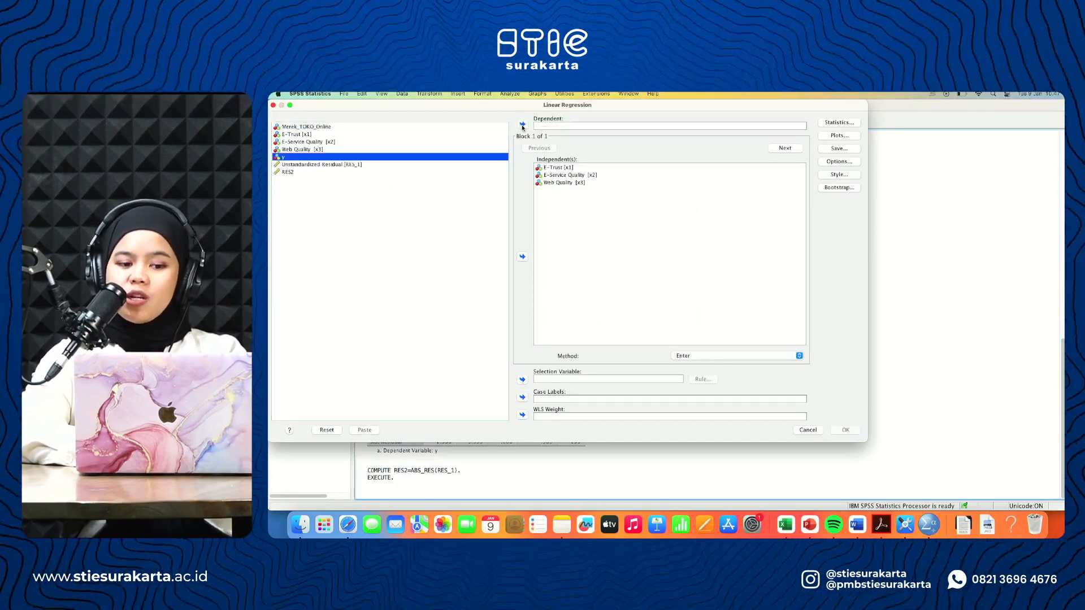
click(317, 174)
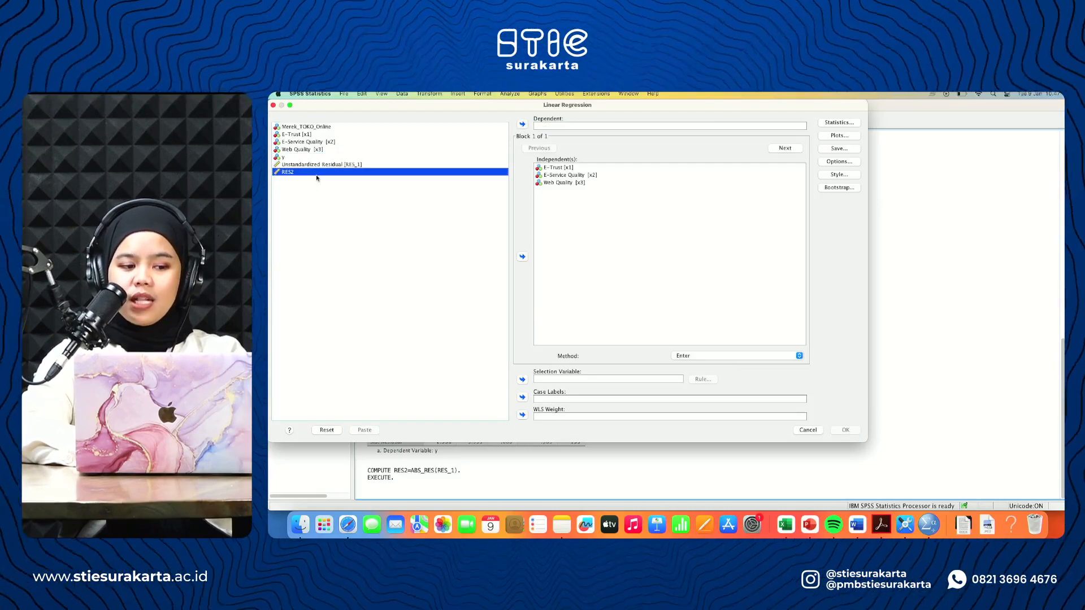
click(523, 123)
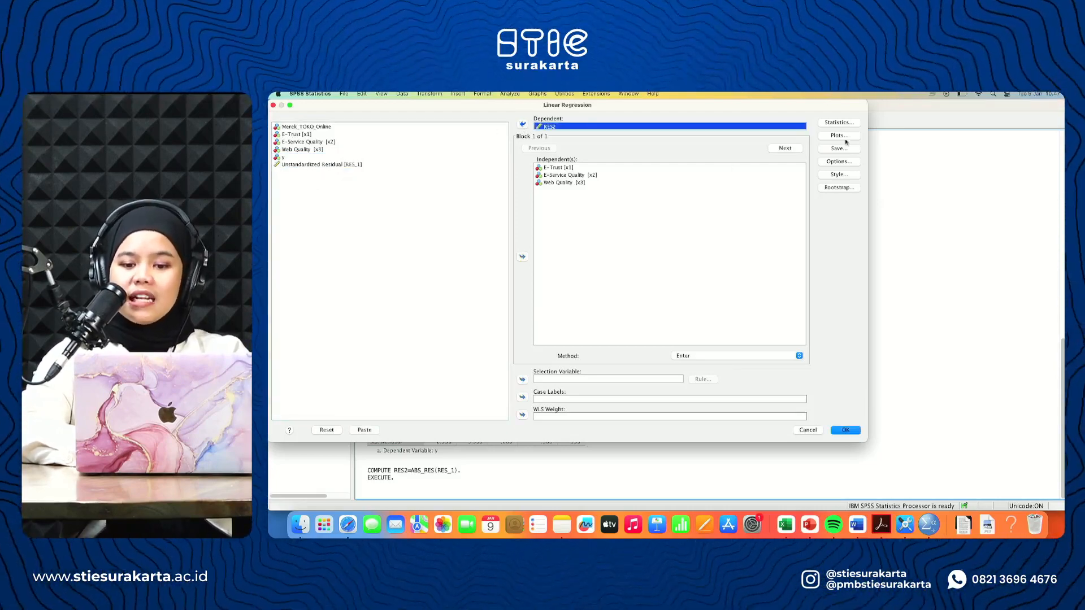
Enable collinearity diagnostics in the regression statistics, run the regression on RES2 and bring its Coefficients table into view.
click(839, 123)
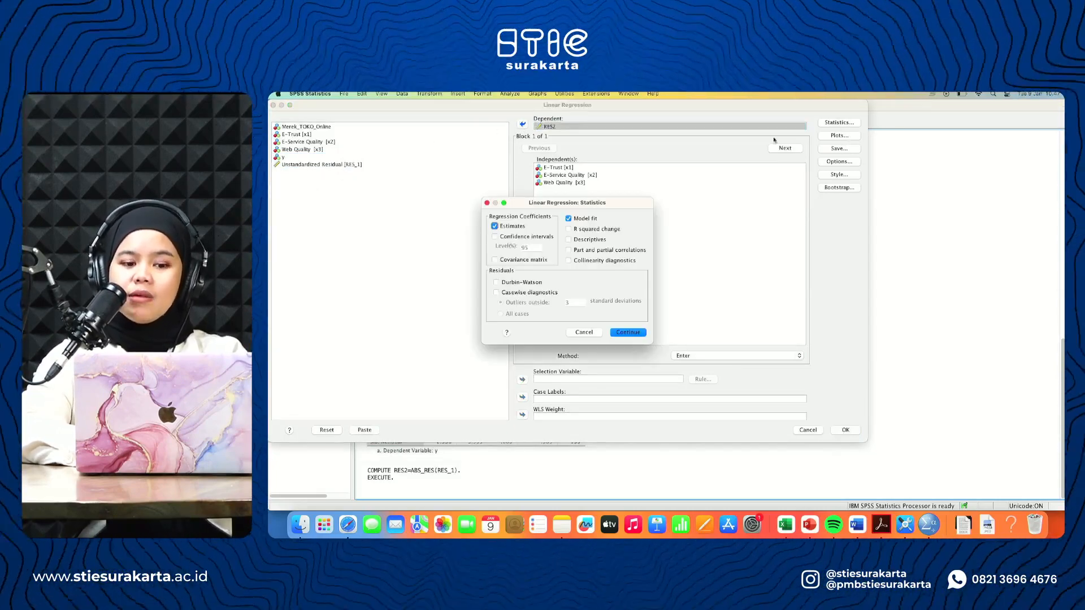
click(569, 261)
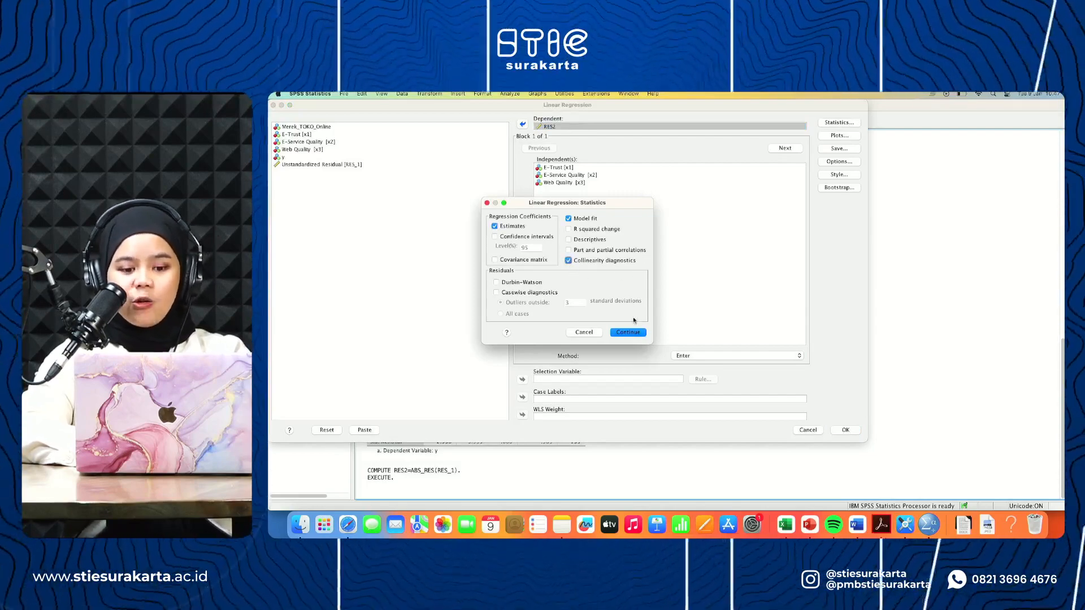
click(633, 332)
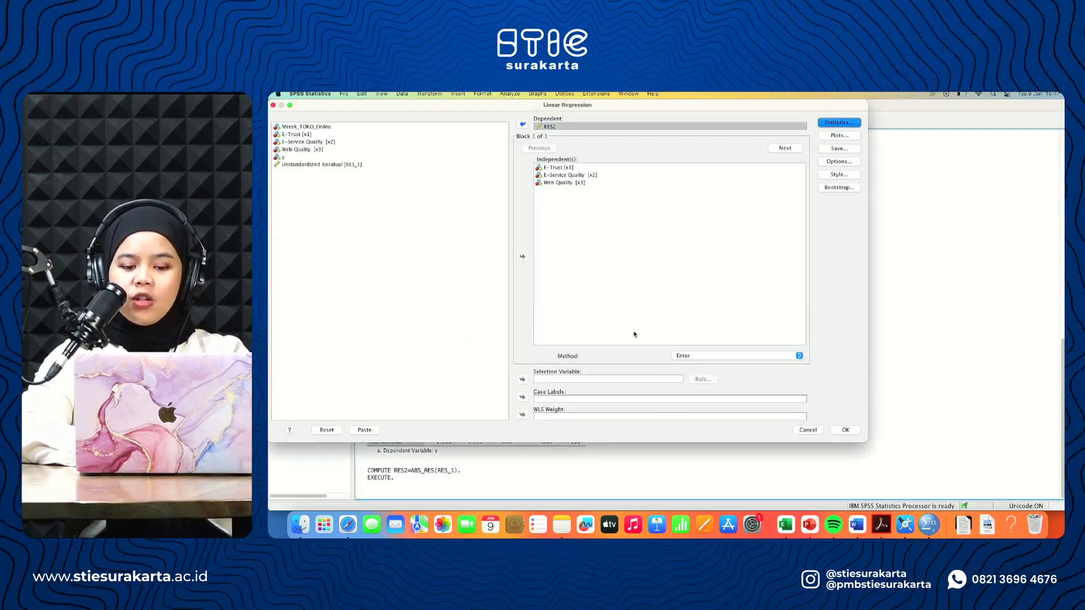
click(846, 431)
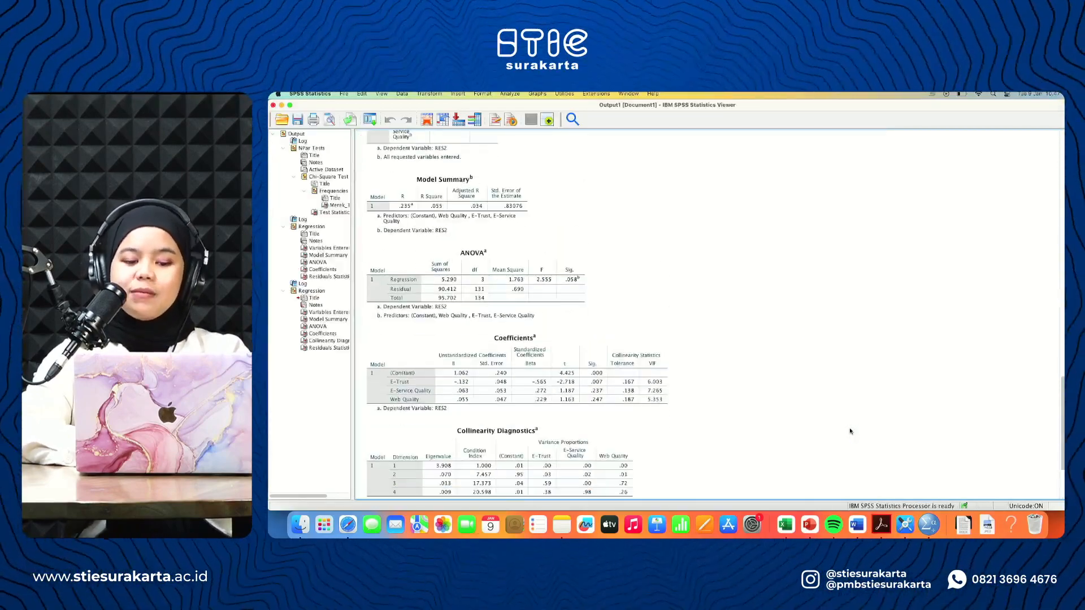
scroll(815, 416, down, 3)
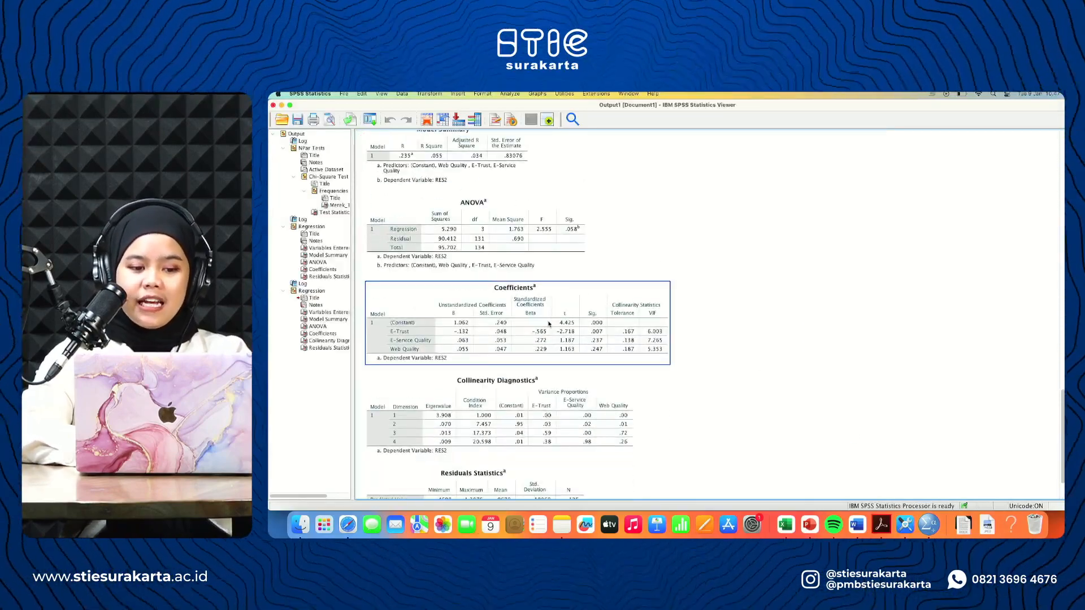
Copy the RES2 regression's Coefficients table from SPSS into the Word document under "Asumsi klasik" and enlarge the document window to full screen.
scroll(549, 324, up, 4)
scroll(548, 323, down, 3)
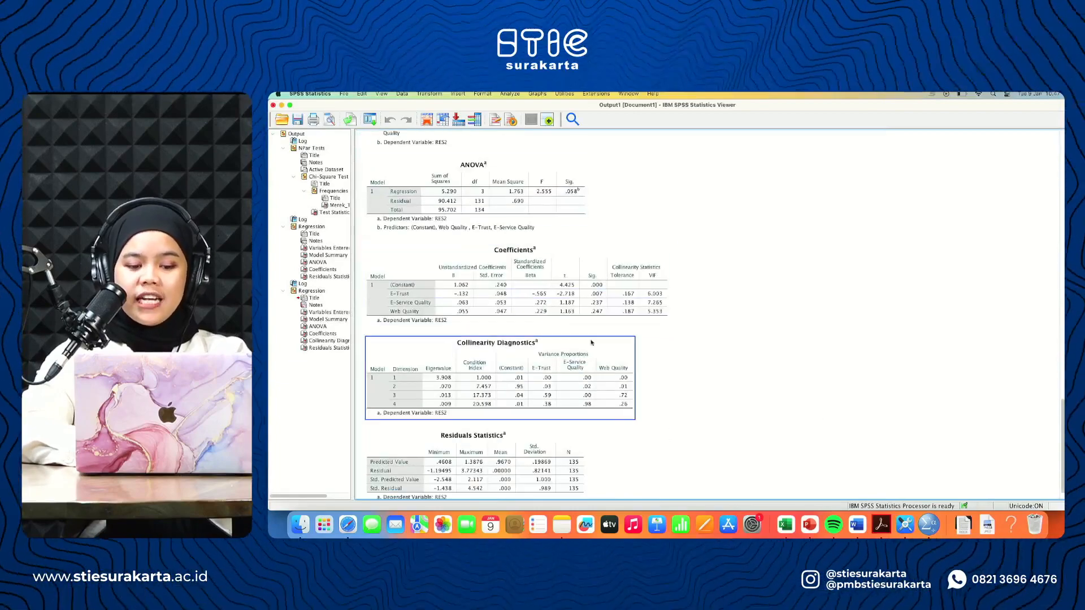
scroll(625, 416, down, 1)
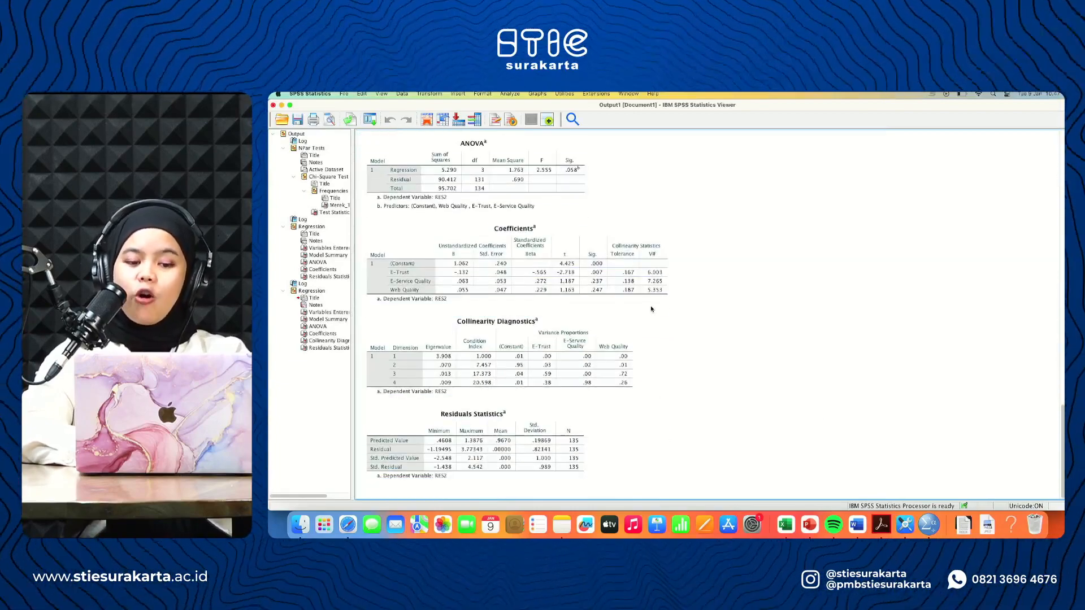
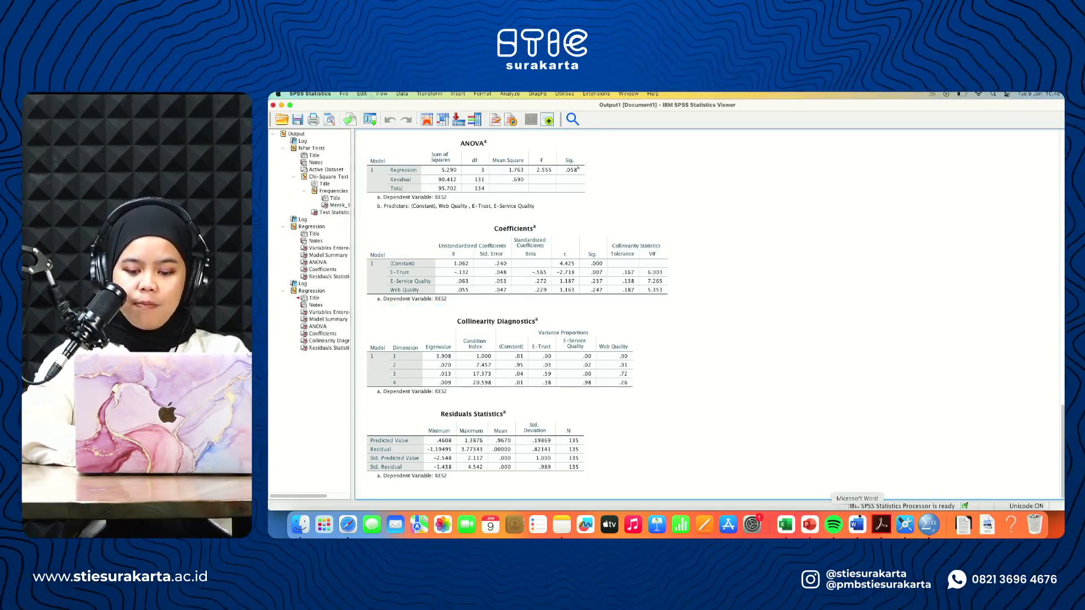
click(858, 526)
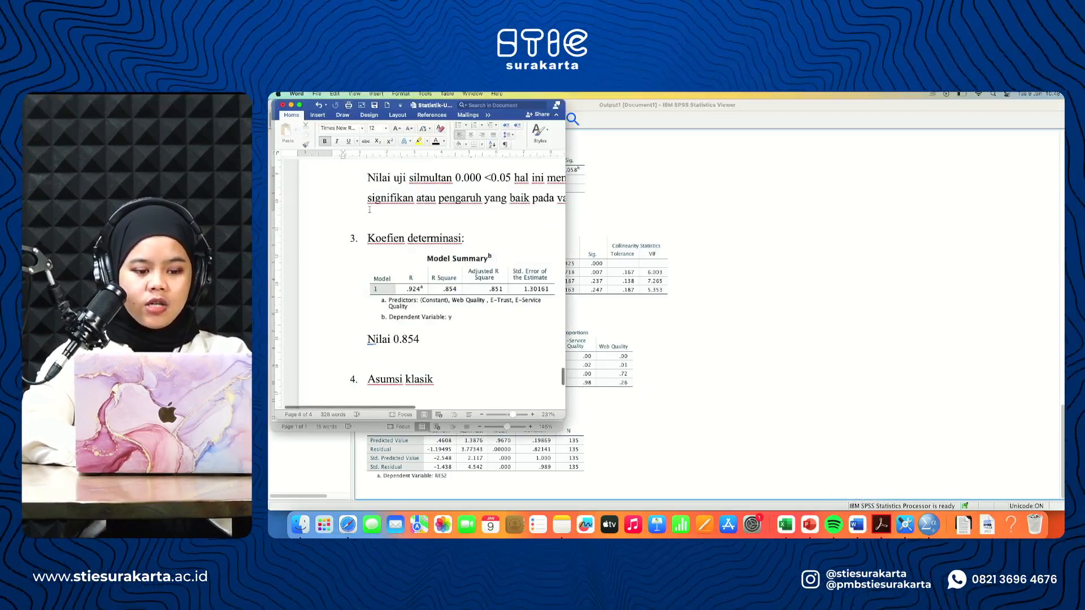
scroll(370, 209, down, 5)
scroll(369, 210, up, 1)
click(637, 275)
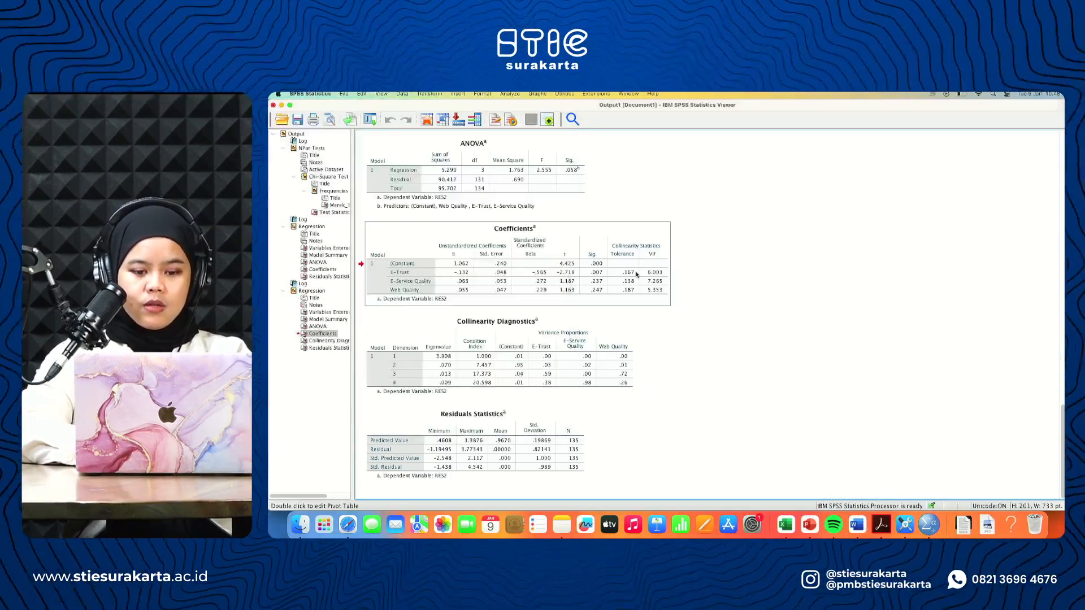
right_click(637, 275)
click(651, 289)
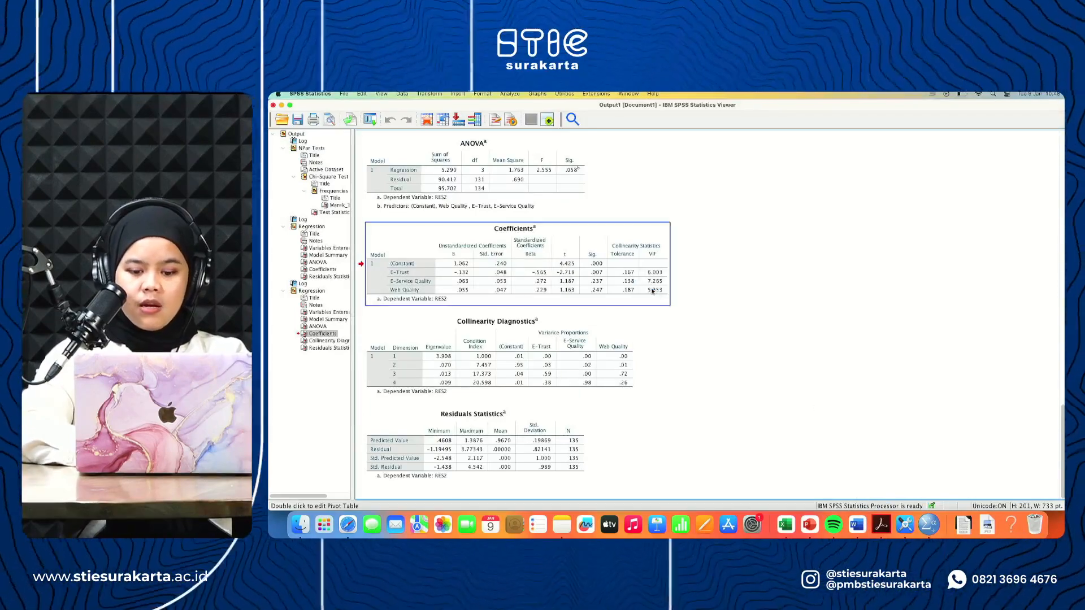
click(857, 525)
key(super+v)
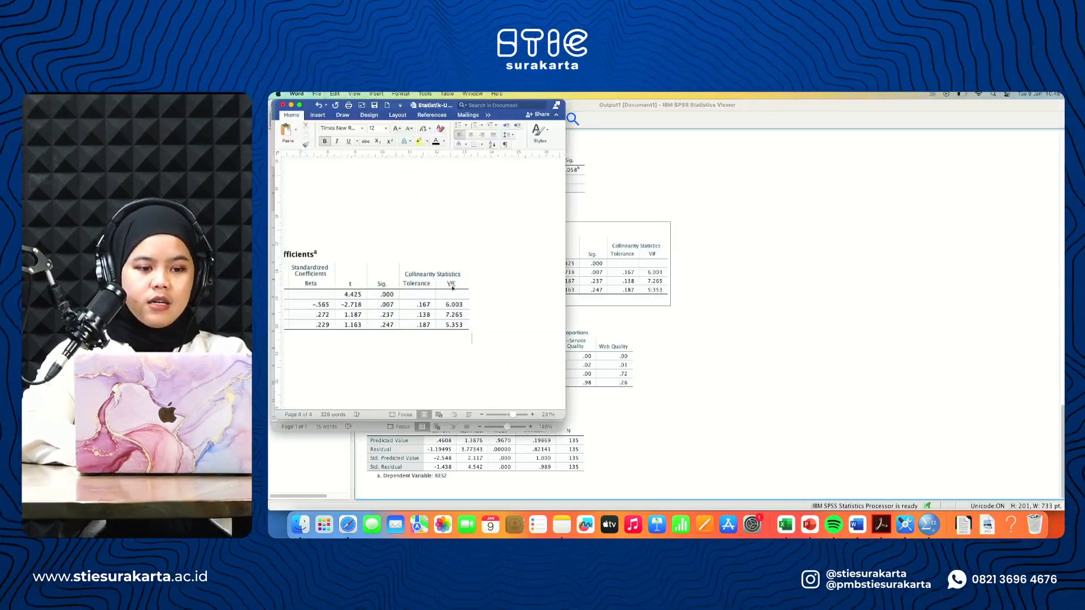
click(301, 105)
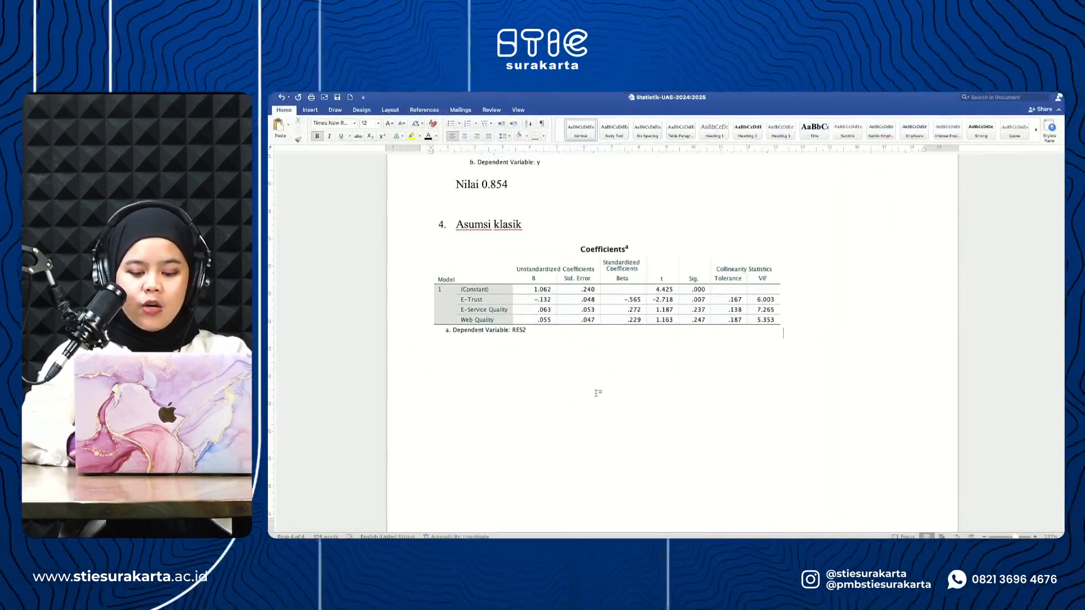
text(ANALISI)
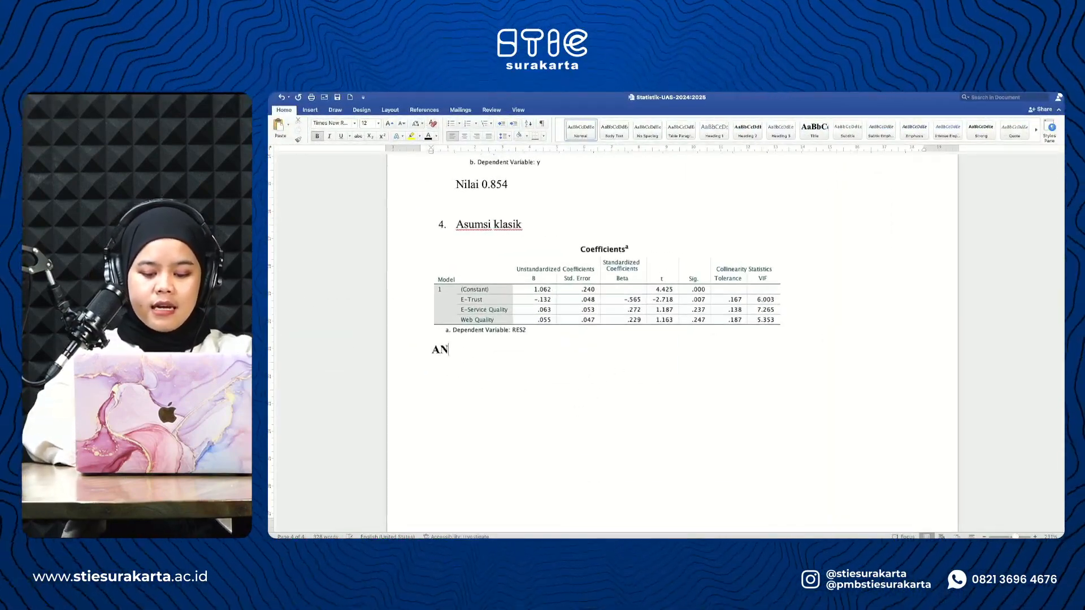
key(BackSpace)
key(BackSpace)
key(BackSpace)
key(BackSpace)
key(BackSpace)
key(BackSpace)
key(BackSpace)
key(BackSpace)
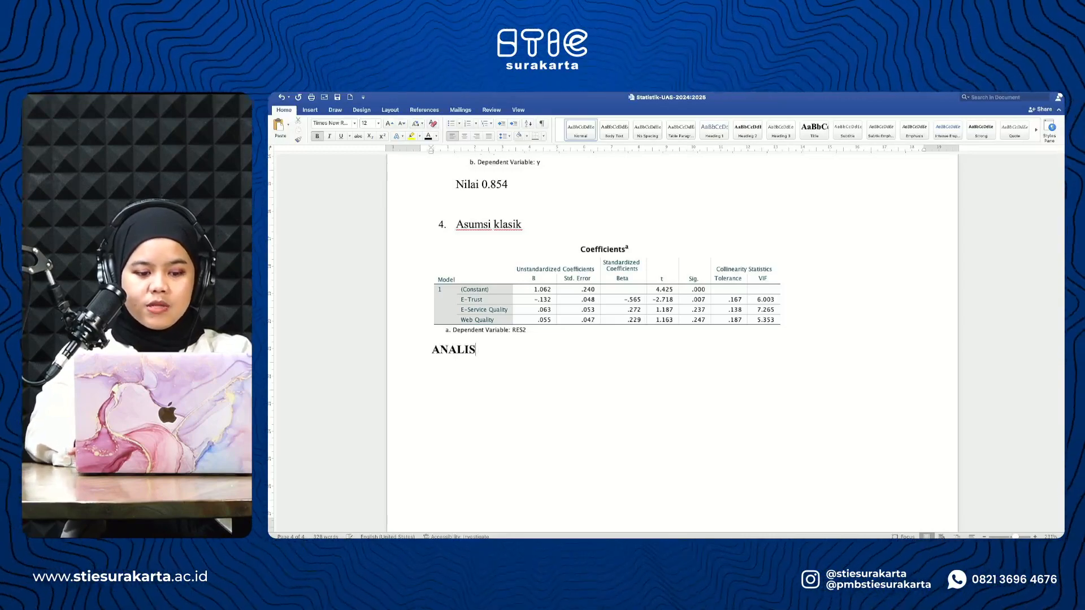
Add the heading "Analisi Uji Gledser:" below the pasted Coefficients table and start a new line.
text(Ana)
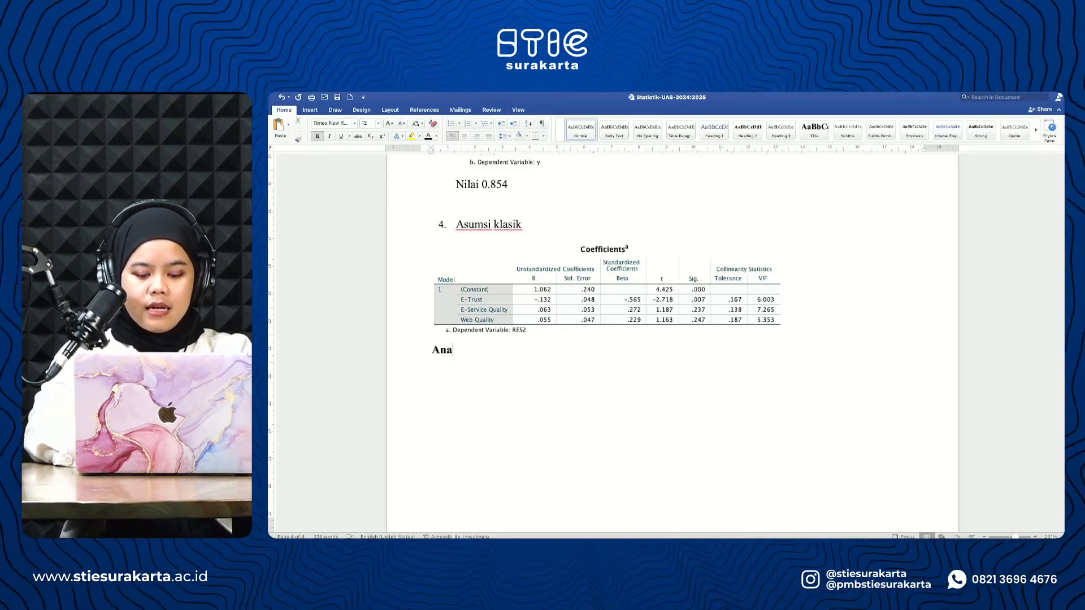
text(lisi Uji )
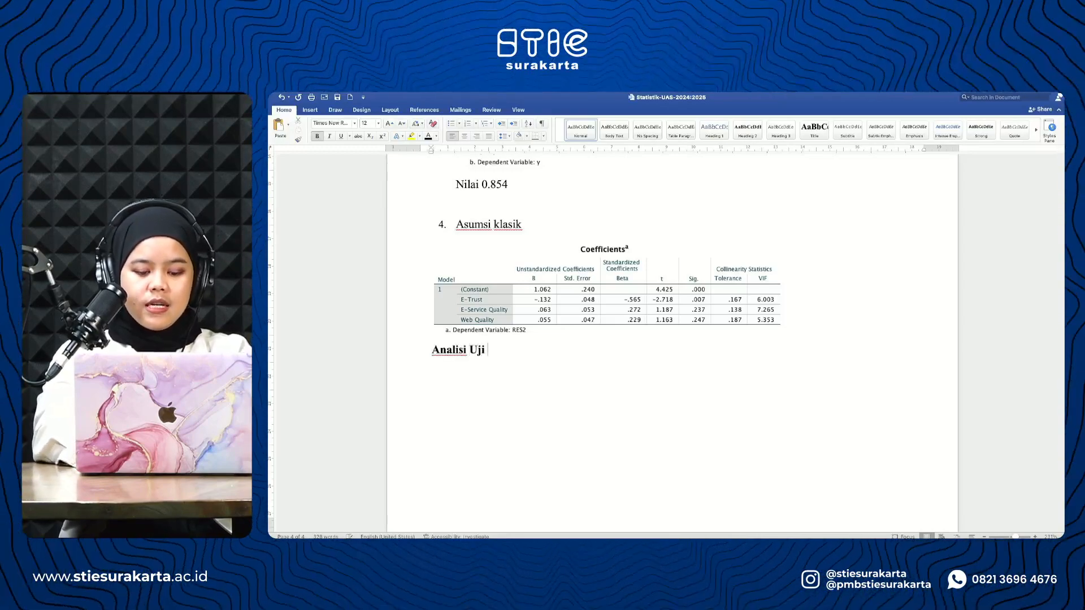
text(Gled)
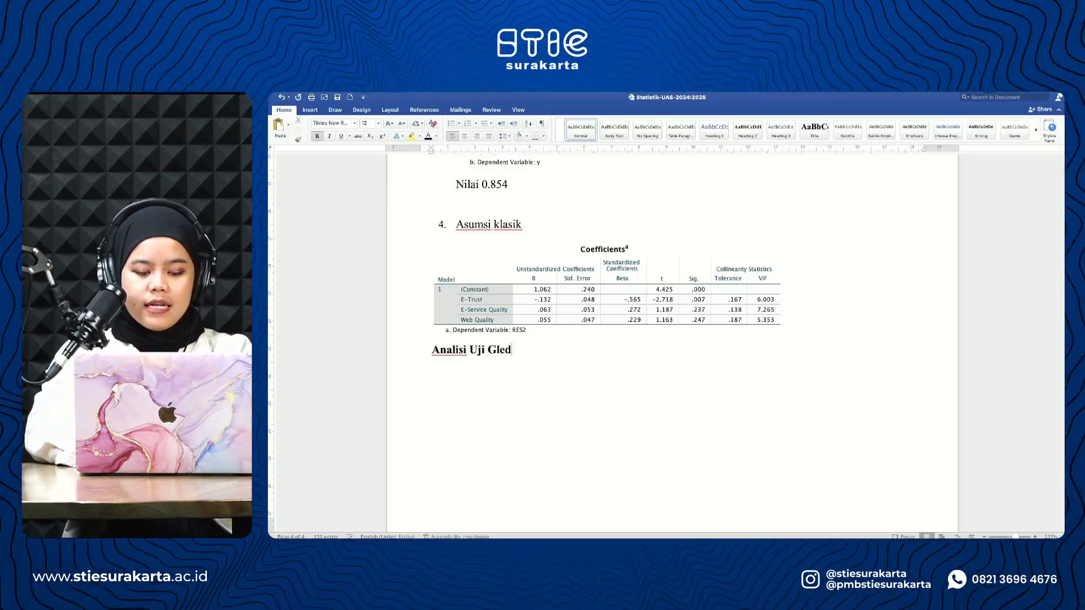
text(ser:)
key(Return)
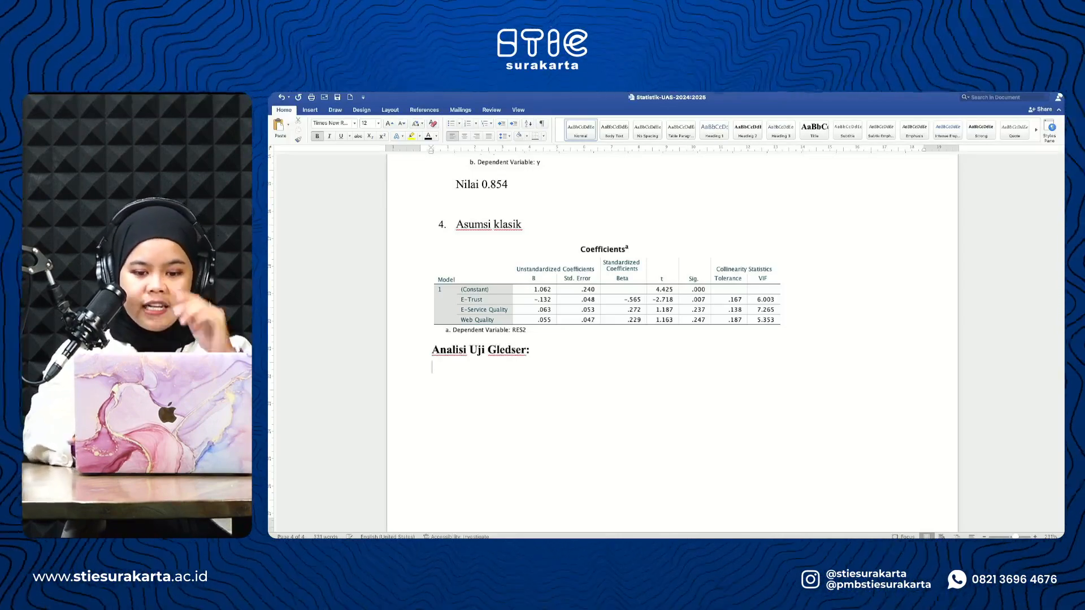
List "X1:", "X2:" and "X3:" on separate lines under the Gledser test heading.
text(x)
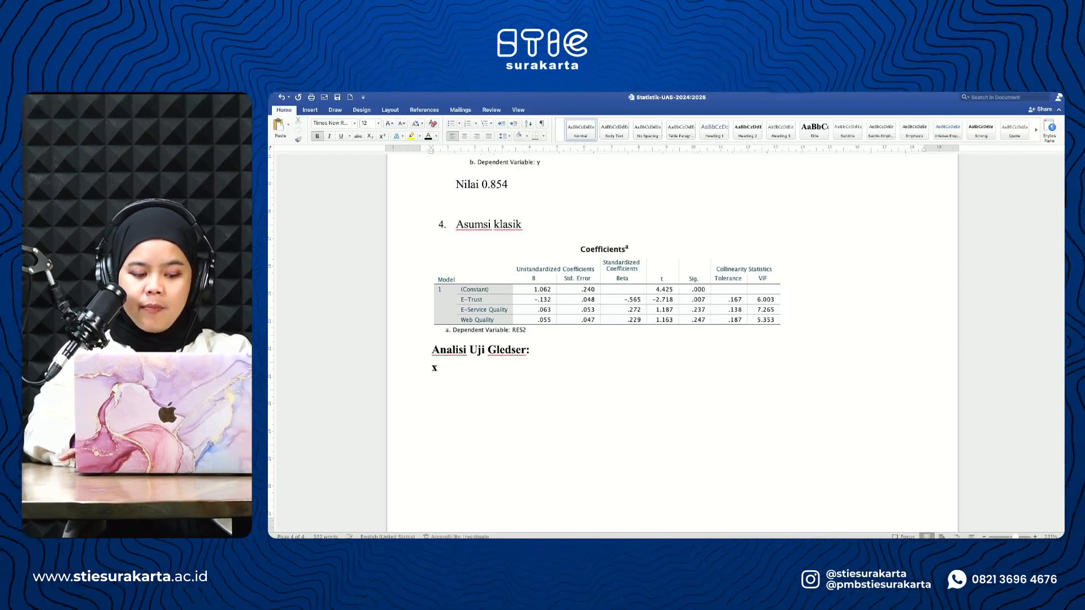
text(1:)
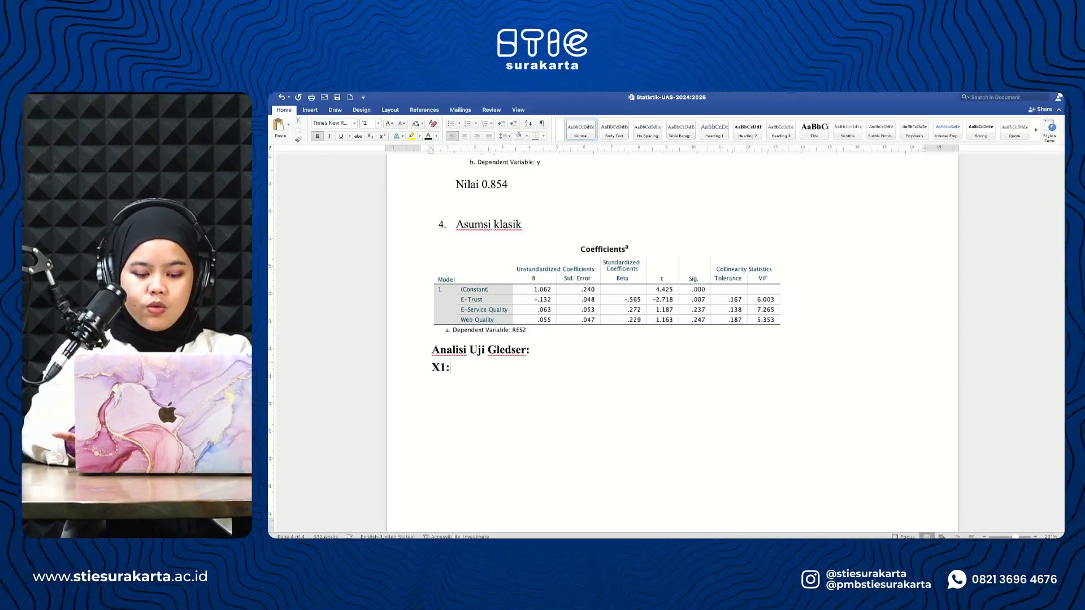
key(Return)
text(x2:)
key(Return)
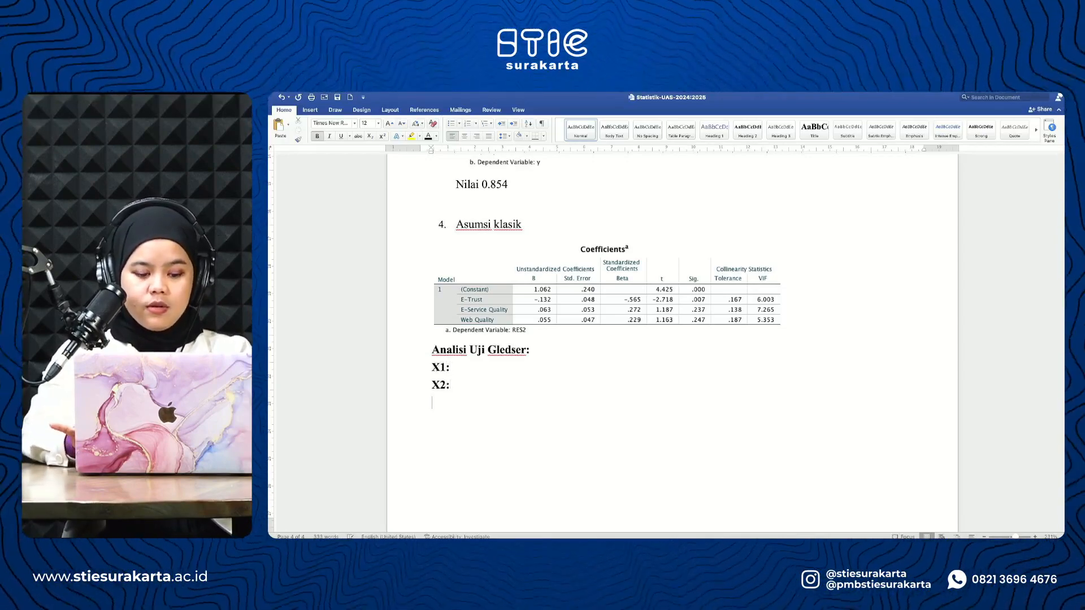
text(x3:)
key(Return)
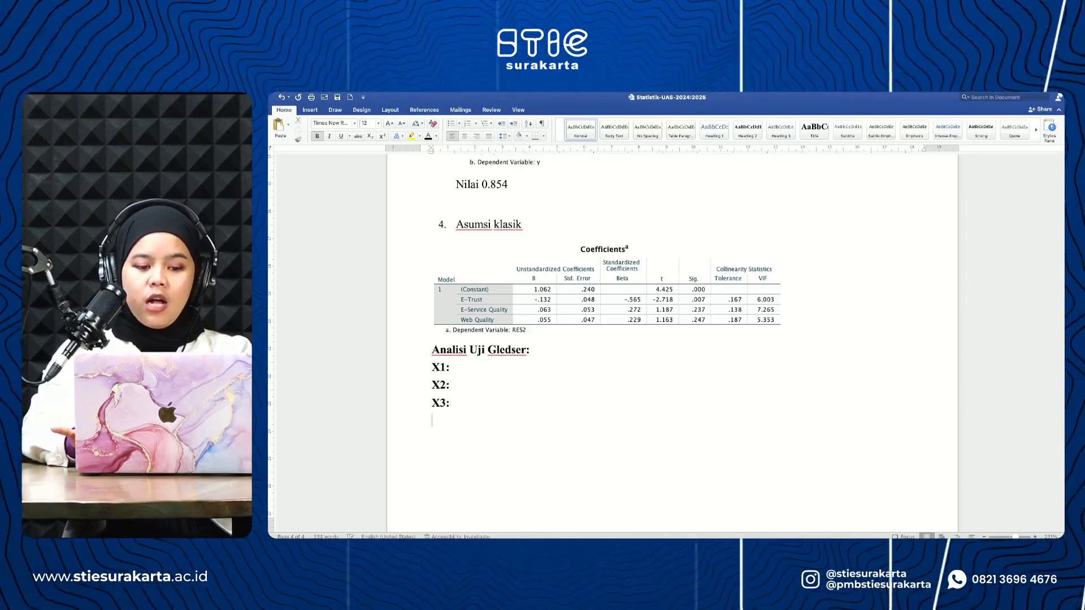
Enter 0.007 as the X1 value and add the criterion "harus di atas 0.05" to the Gledser test heading.
click(510, 361)
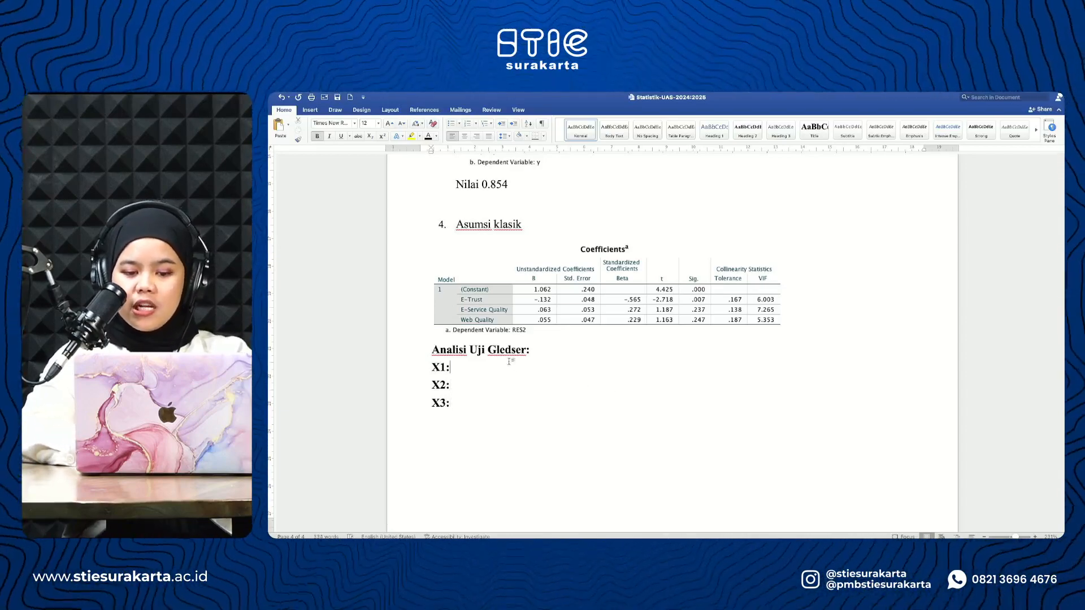
text(0.007)
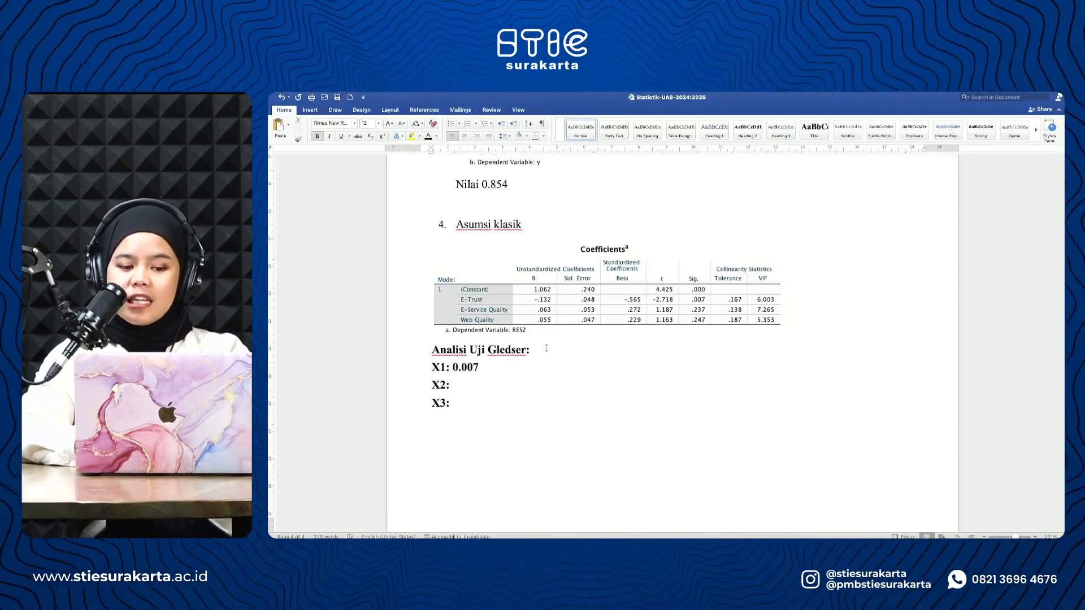
text(harus )
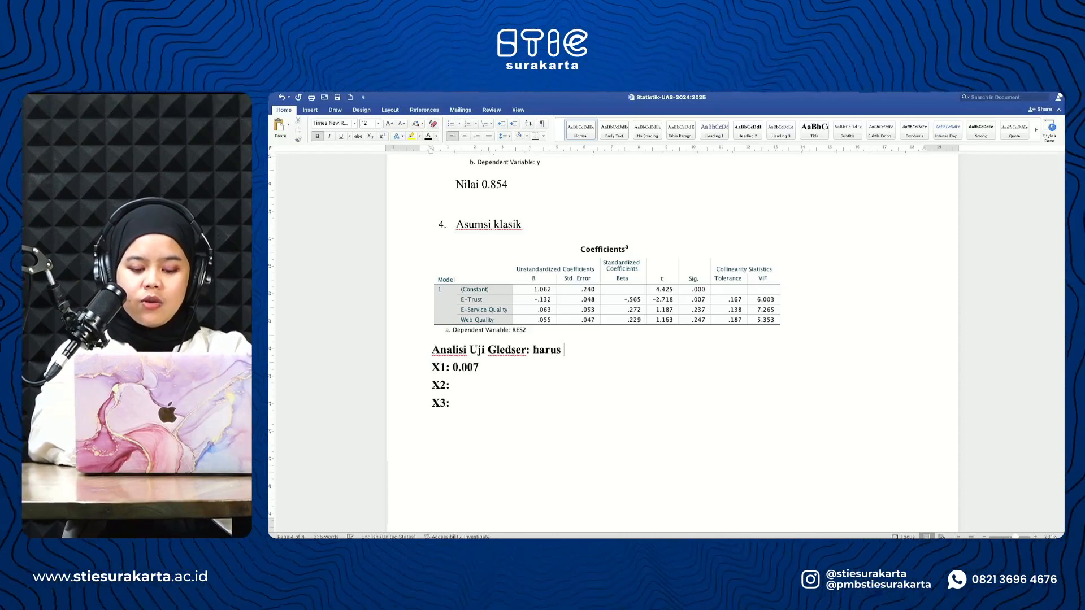
text(di atas 0.)
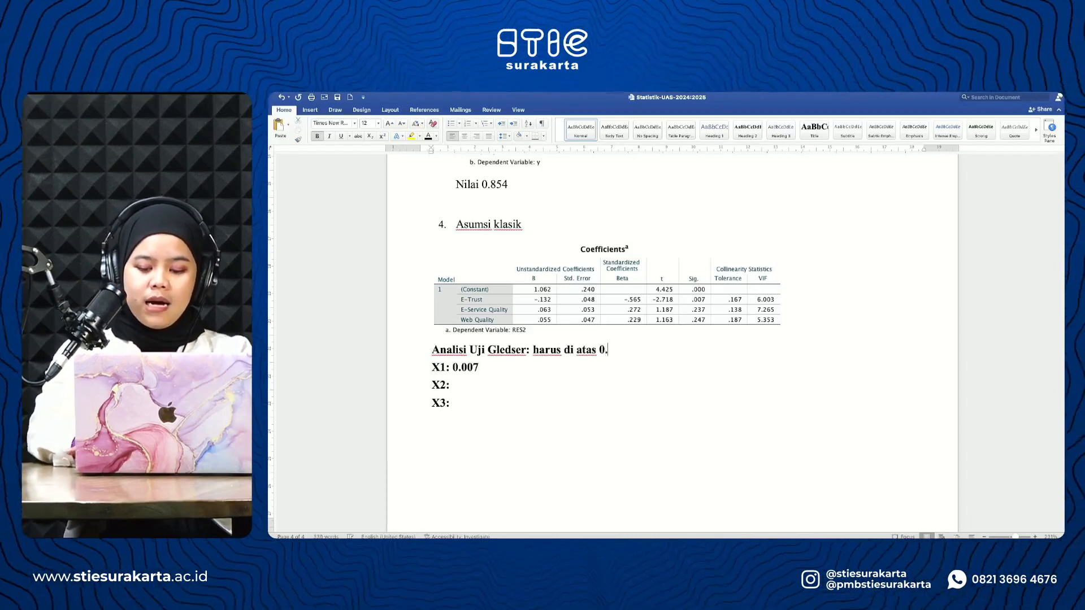
text(05)
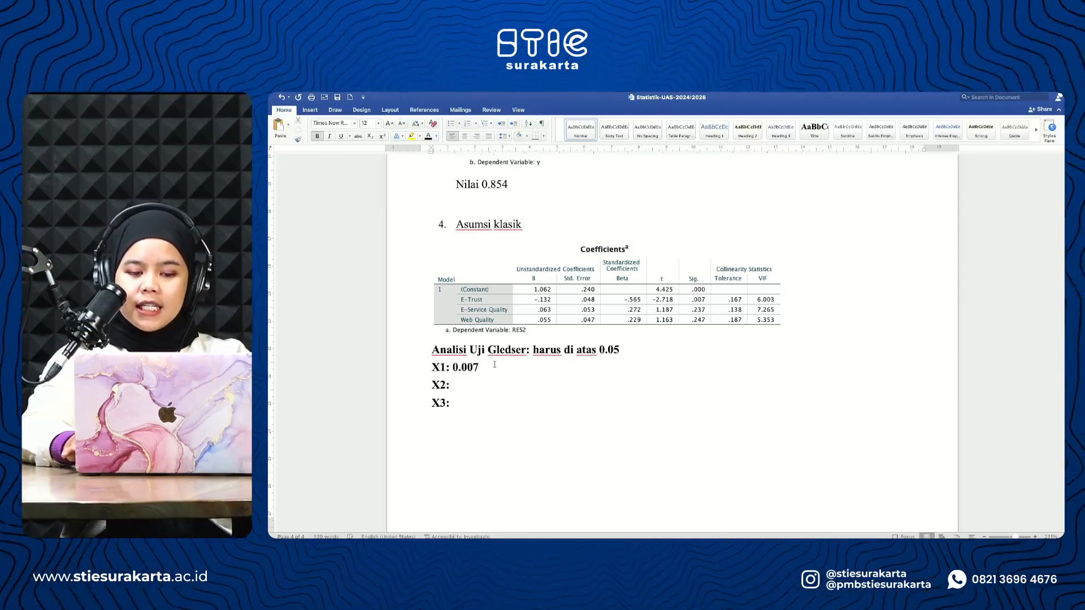
Complete the X1 line with the interpretation "<0.05 tidak signifikan".
text(<0)
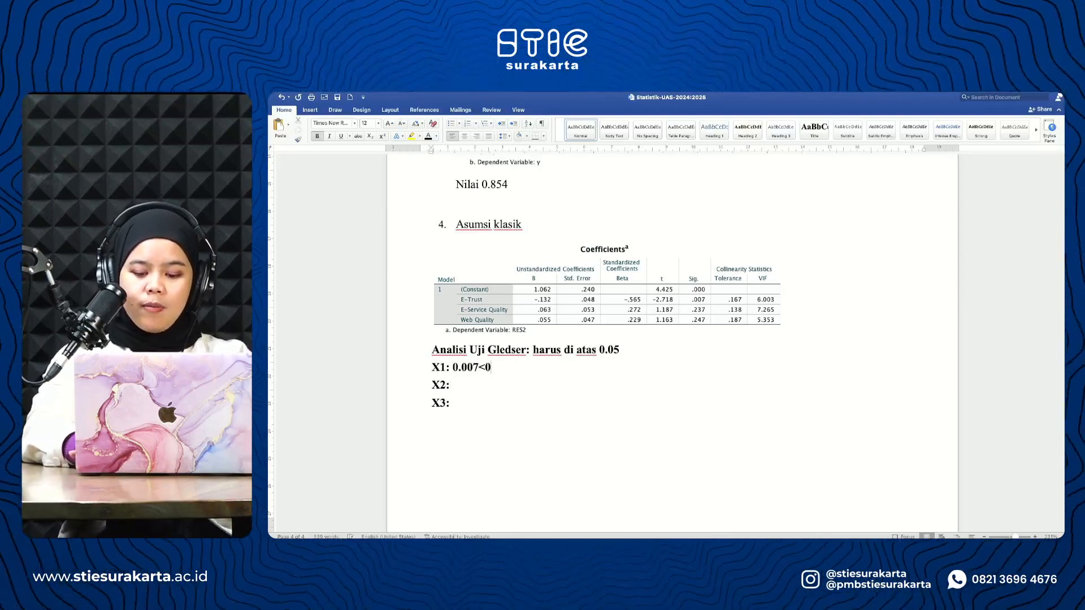
text(.05 )
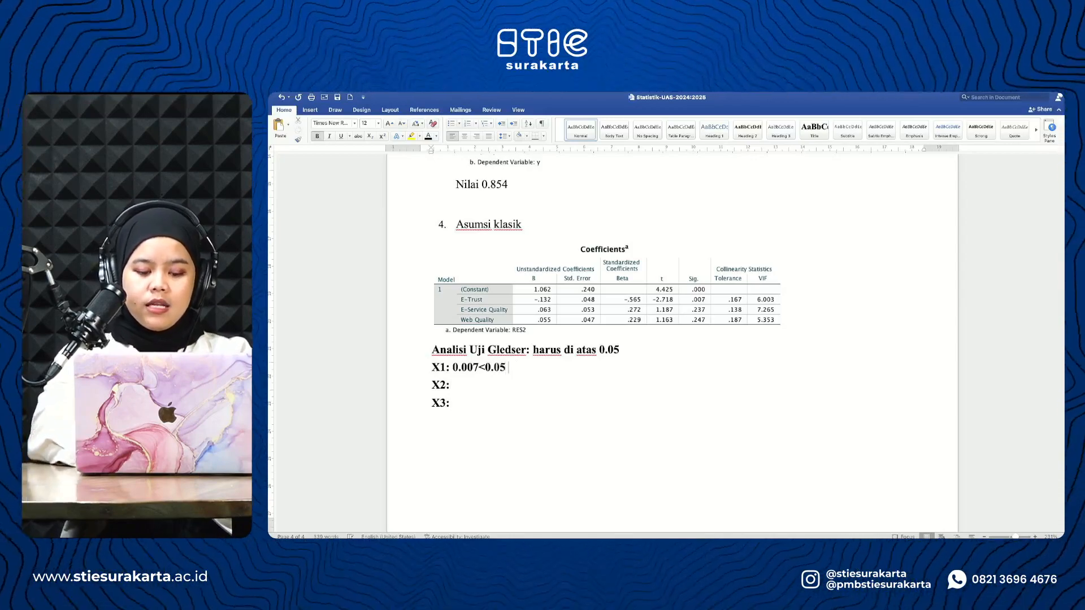
text(tidak s)
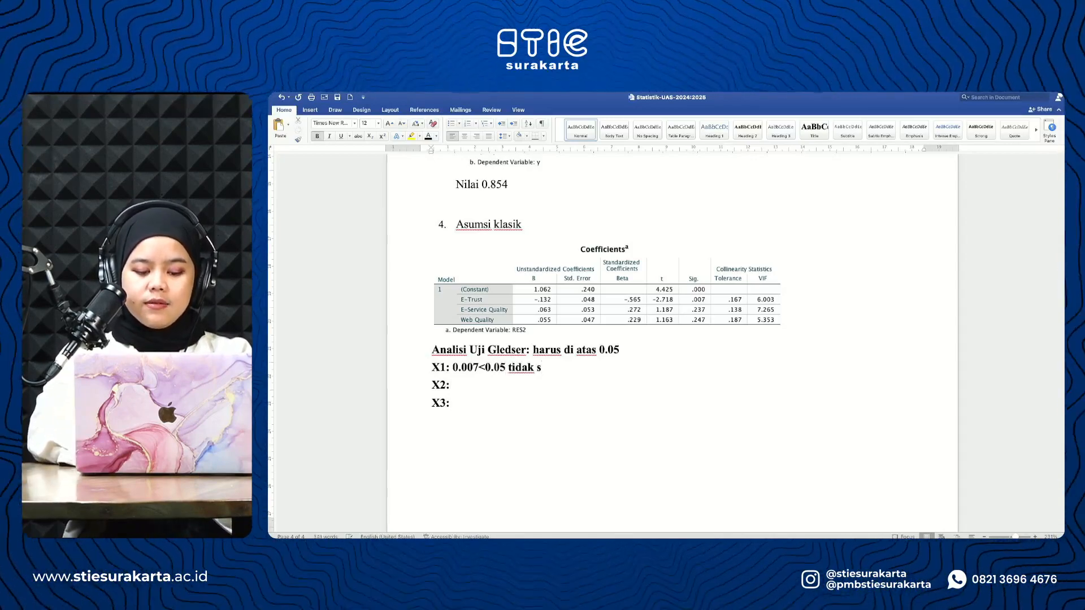
text(ignifikan)
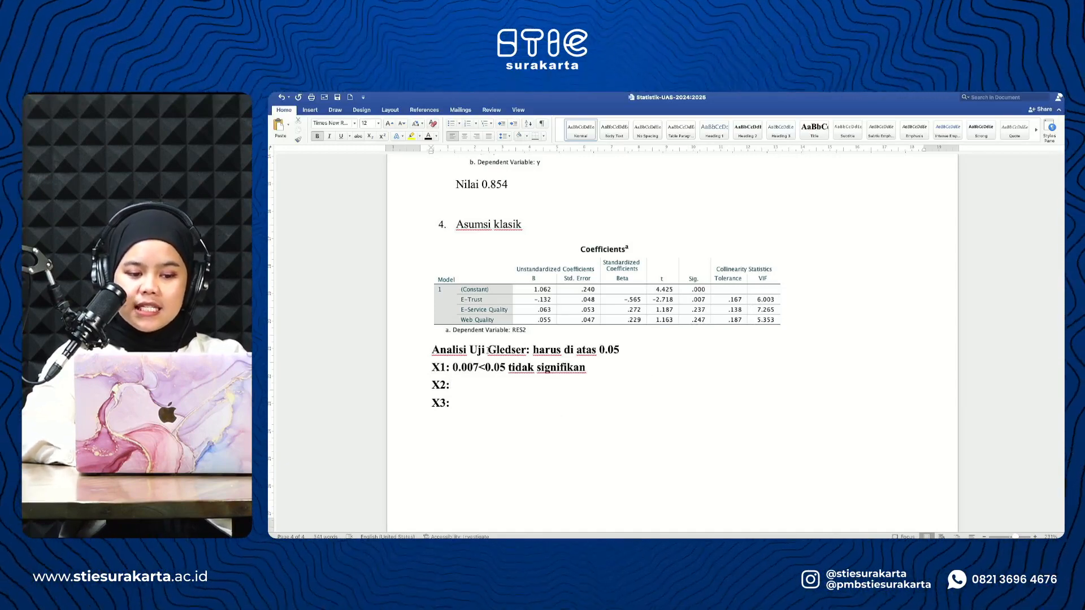
Add the heading "Uji Multikol:" below the X3 line and start a new line under it.
click(483, 418)
key(Return)
text(U)
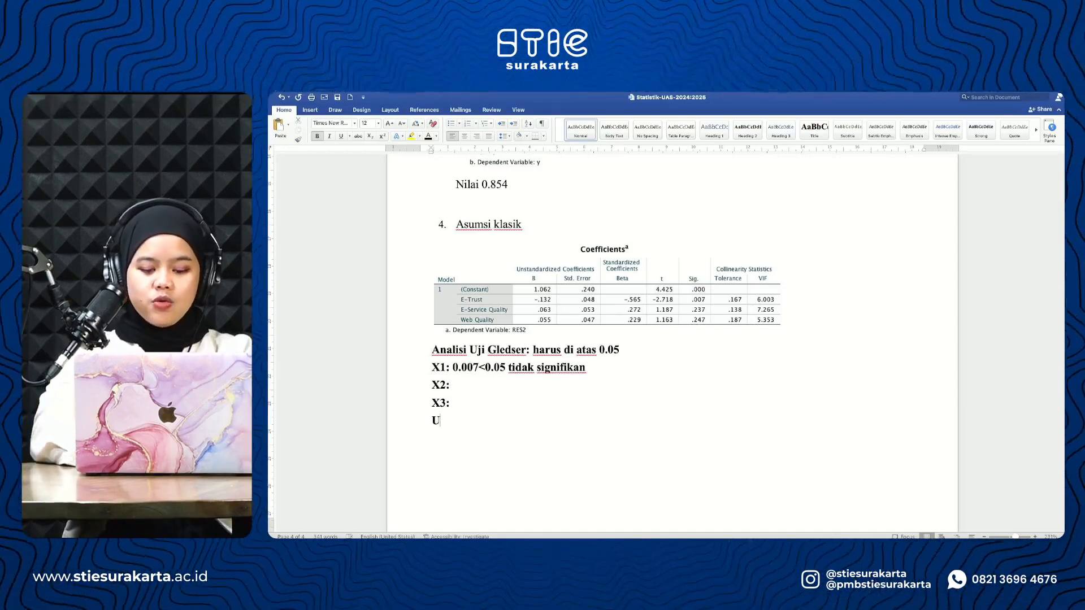
text(ji )
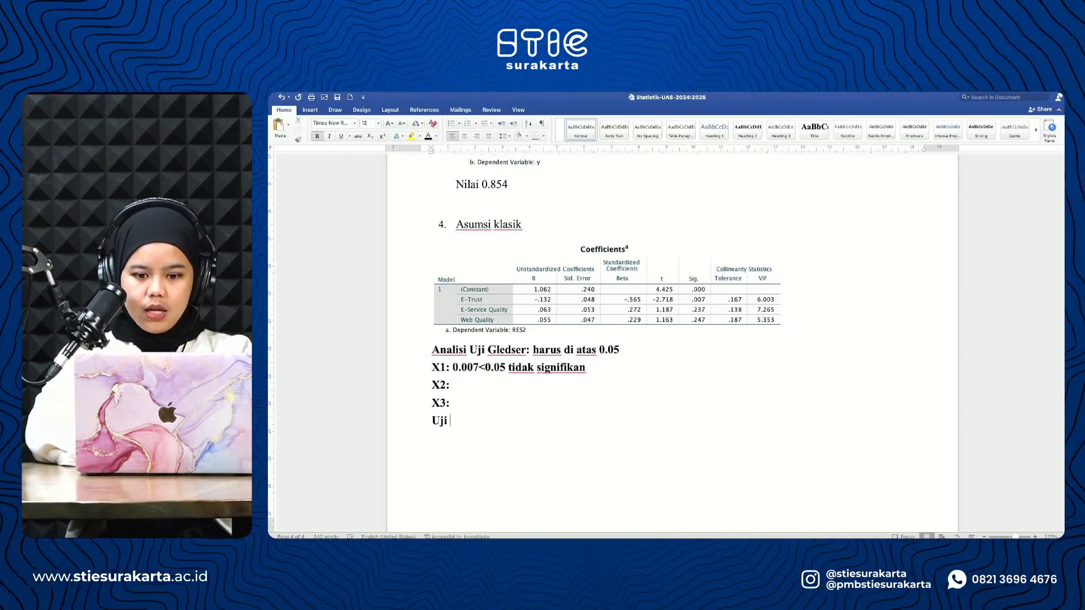
text(Mul)
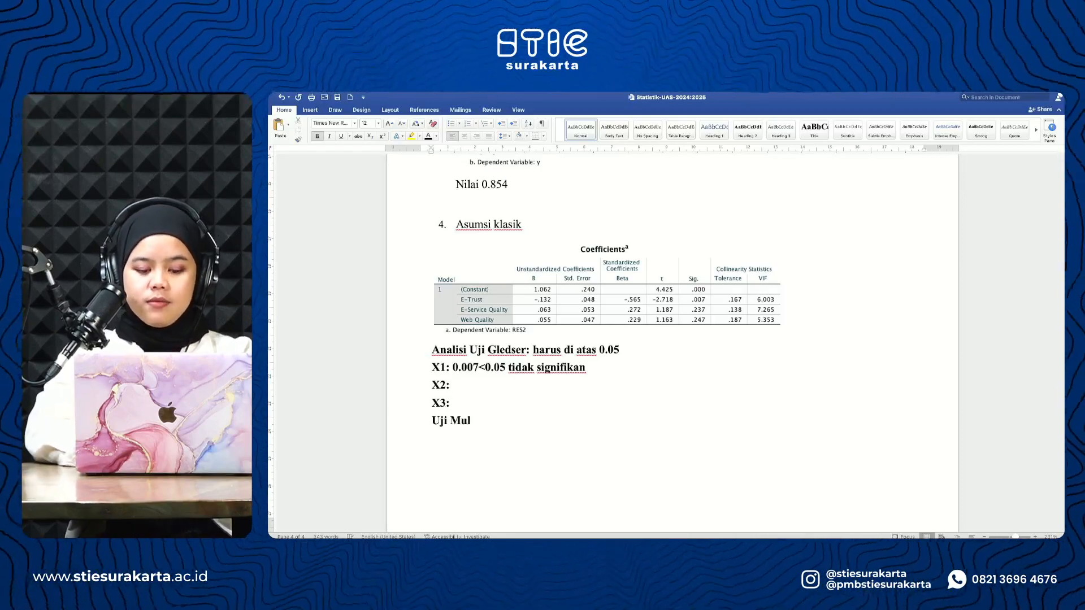
text(tikol:)
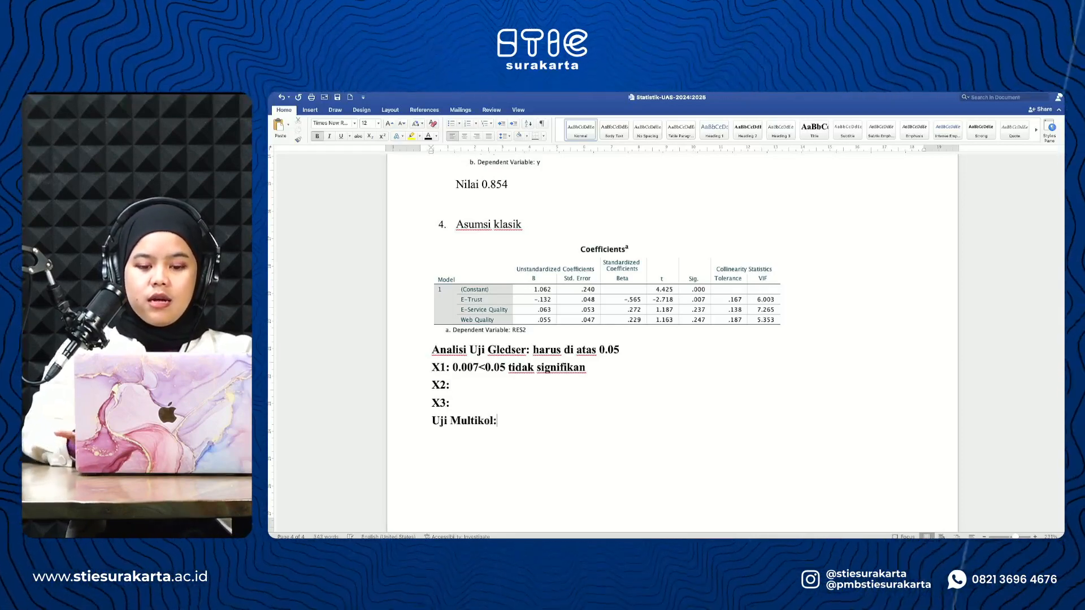
key(Return)
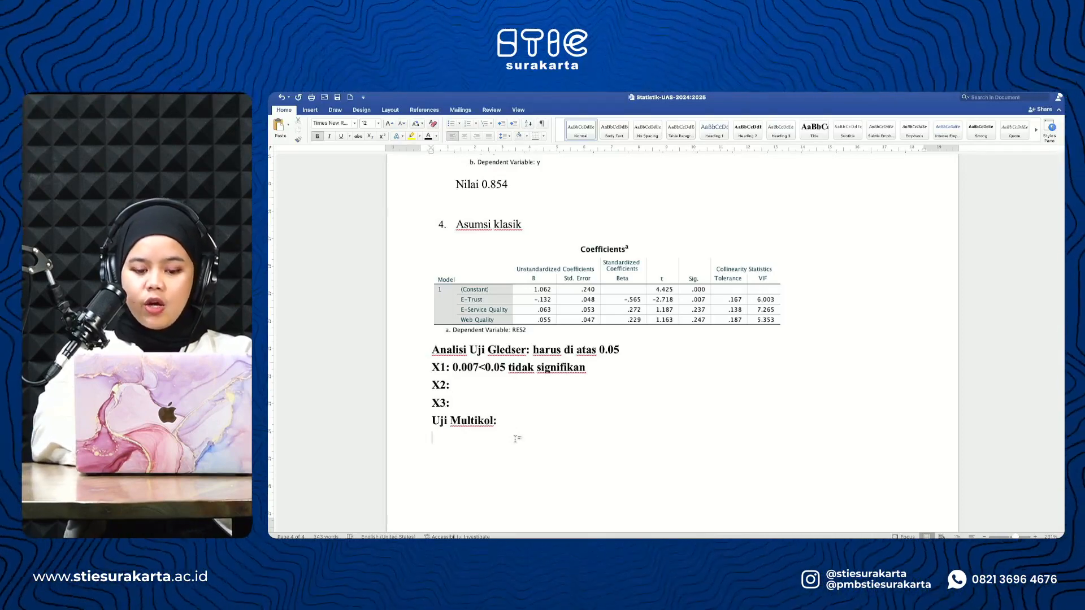
Write "Toleransi value dan VIR" under the "Uji Multikol:" heading.
text(Tole)
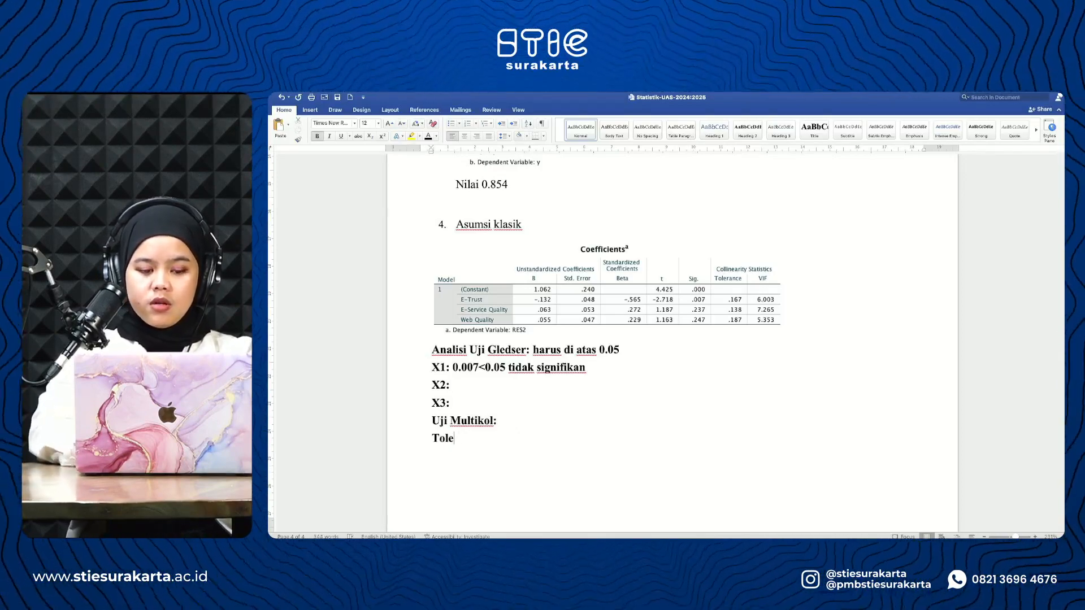
text(ransi val)
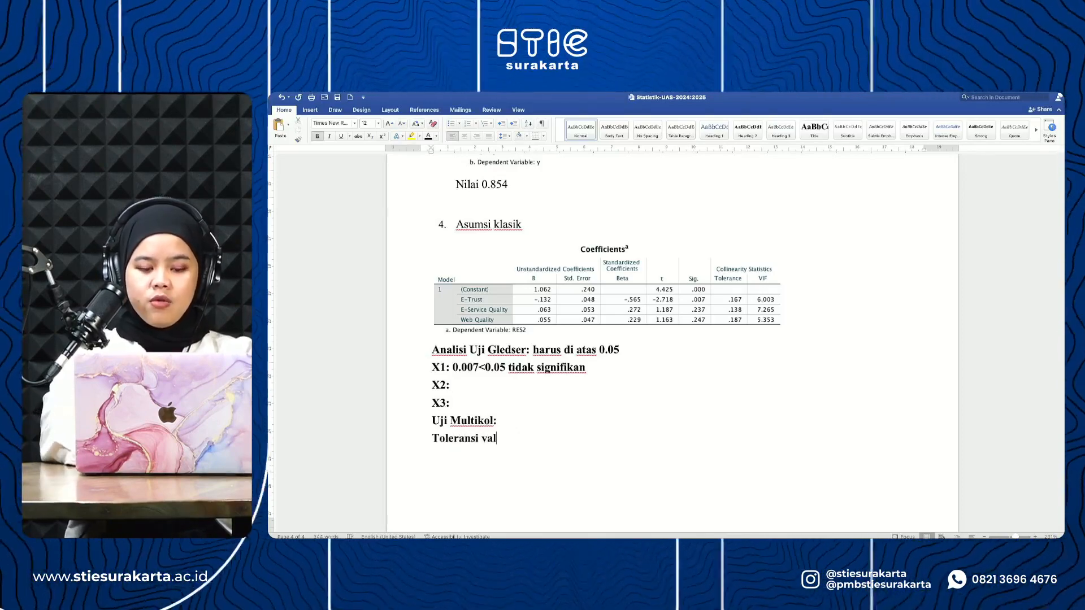
text(ue dan VIR)
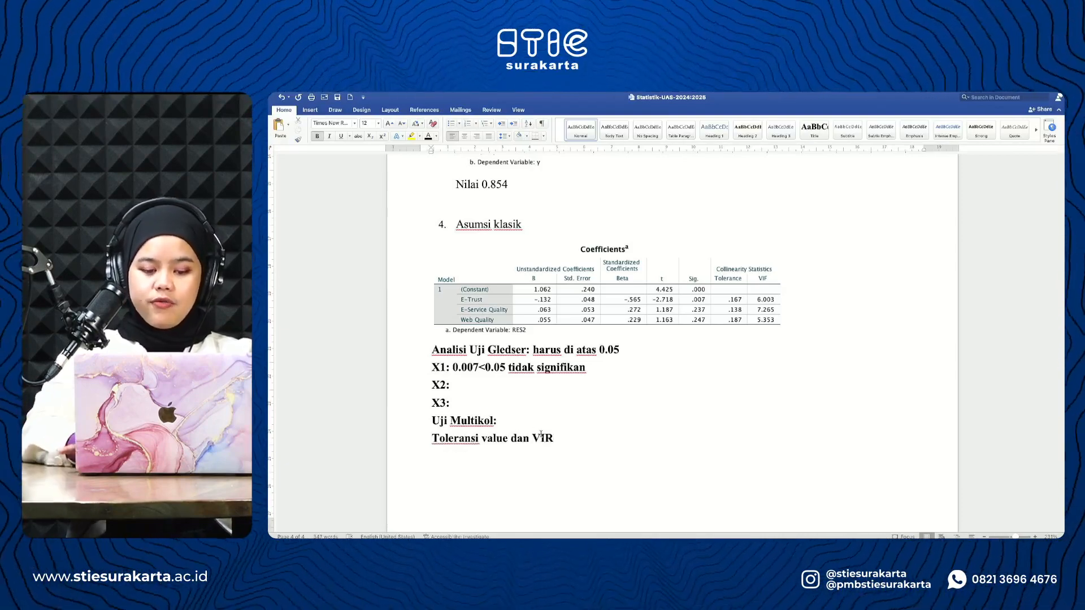
Correct "VIR" to "VIF" in the tolerance line under the "Uji Multikol:" heading.
key(BackSpace)
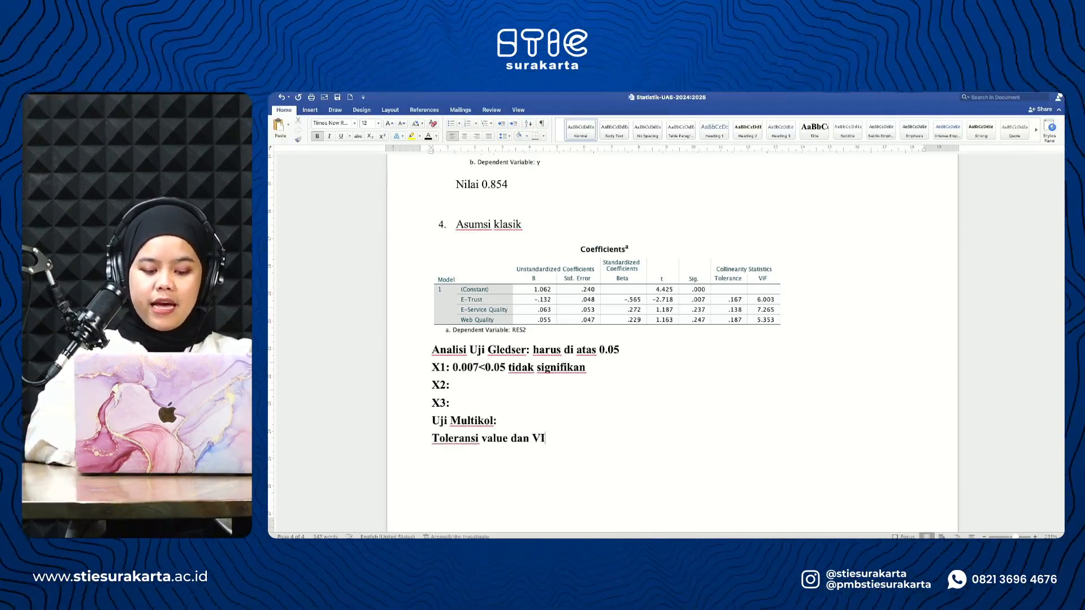
text(V)
key(BackSpace)
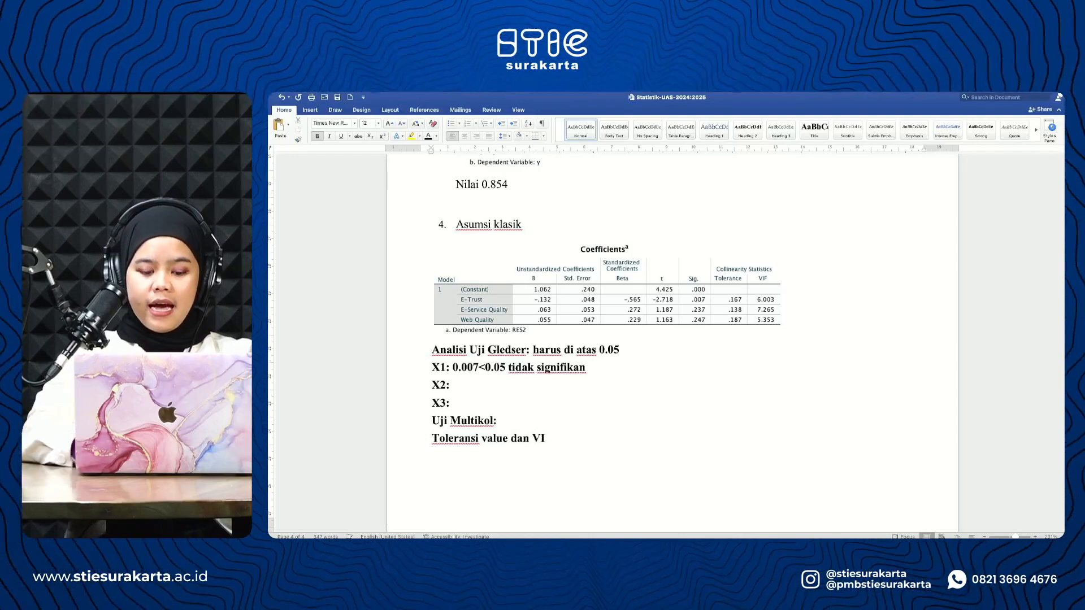
text(F)
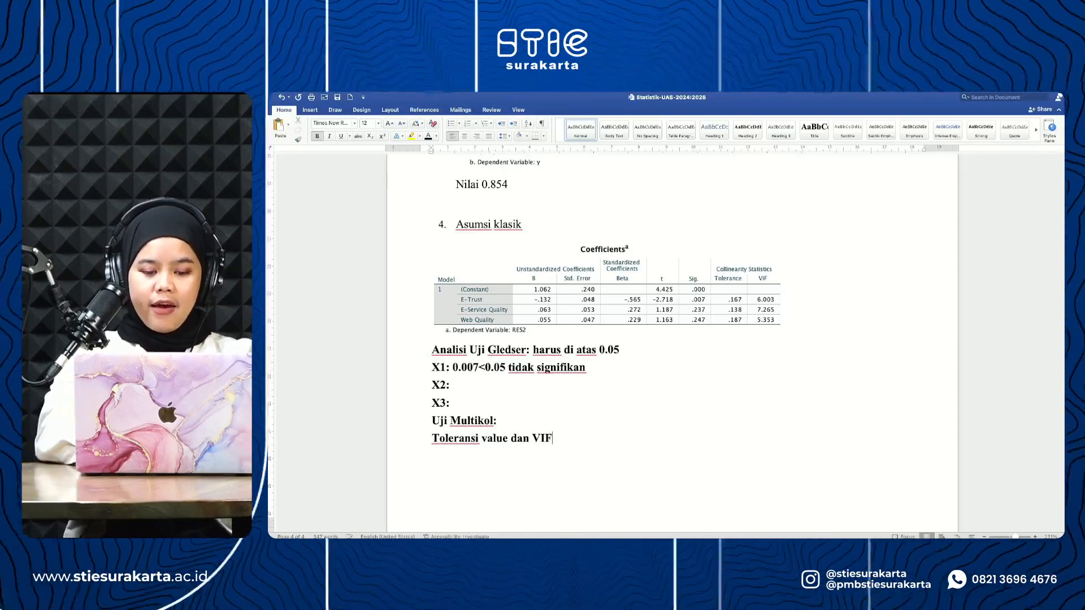
Complete the criteria in the tolerance line so it reads "Toleransi value >0.01 dan VIF <10".
click(512, 441)
text(0.01)
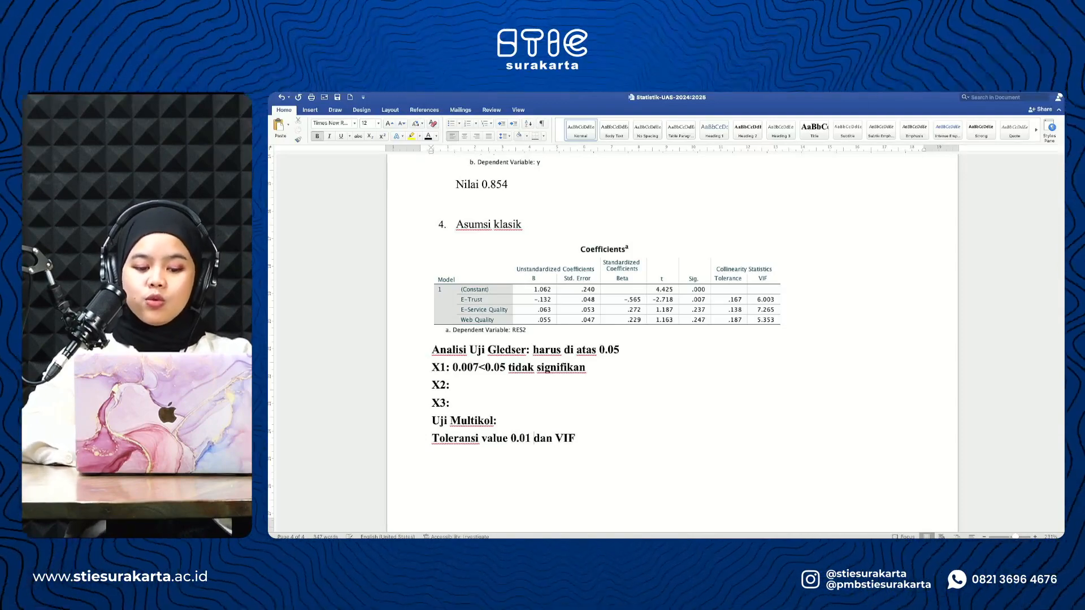
click(605, 442)
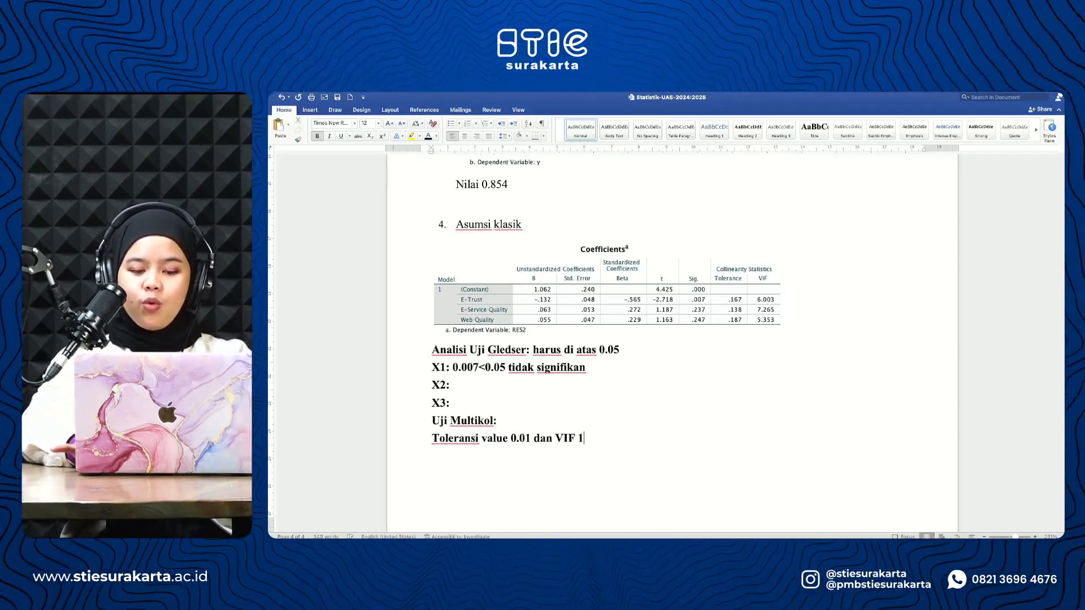
text(<10)
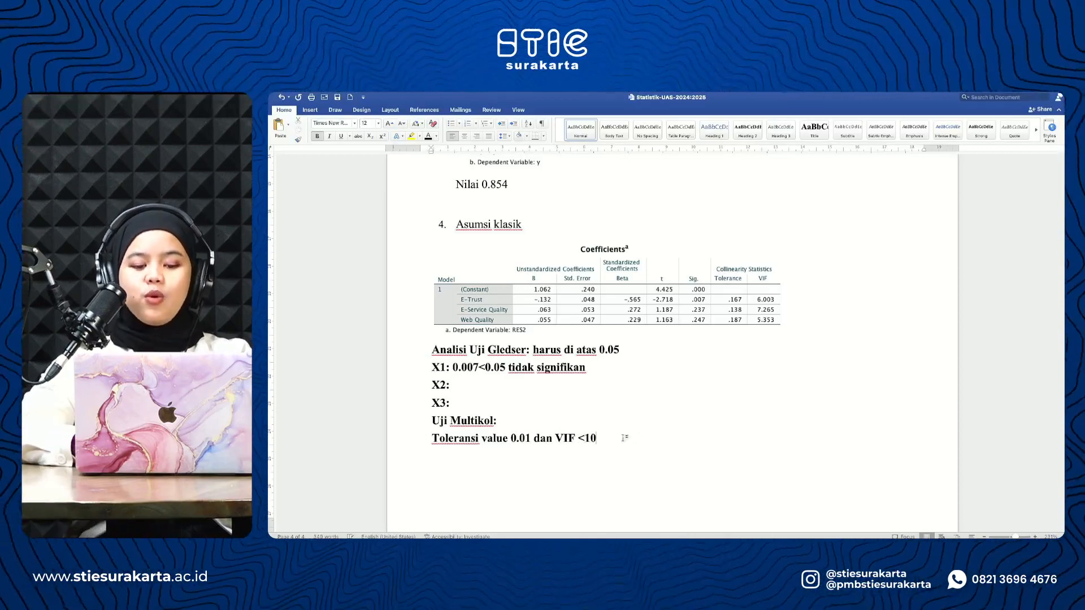
key(Return)
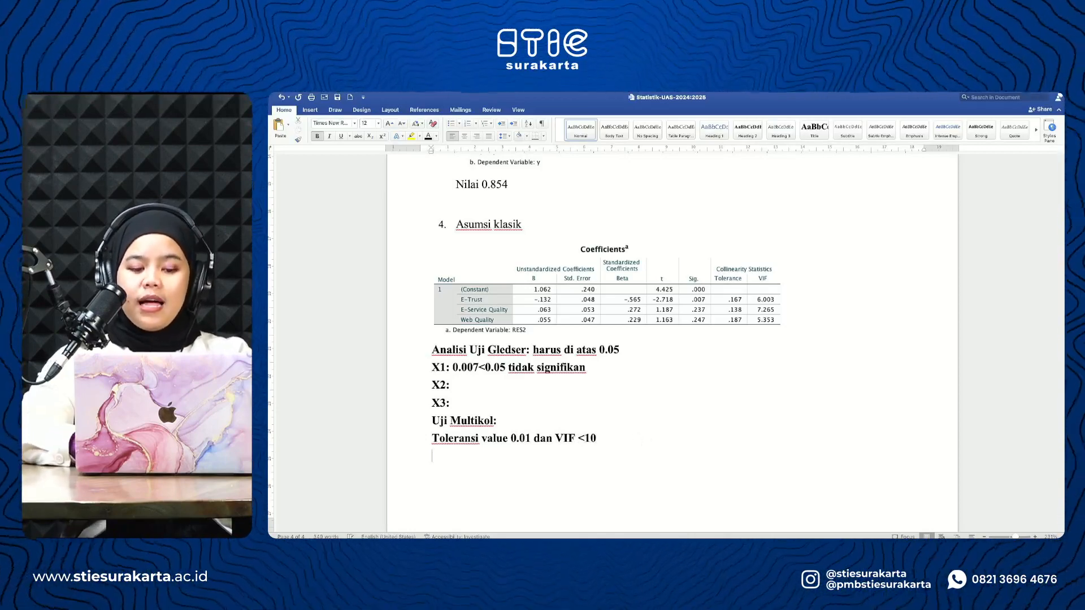
click(512, 438)
text(>)
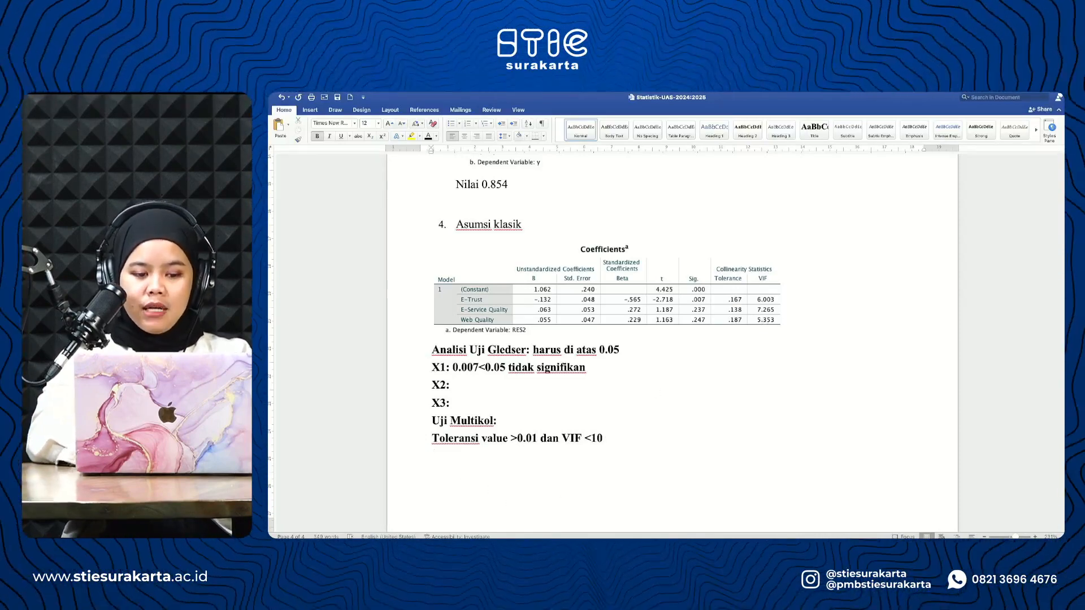
Write "E-trust 0.167>0.01" on a new line below the tolerance and VIF criteria.
key(Return)
text(E-trus)
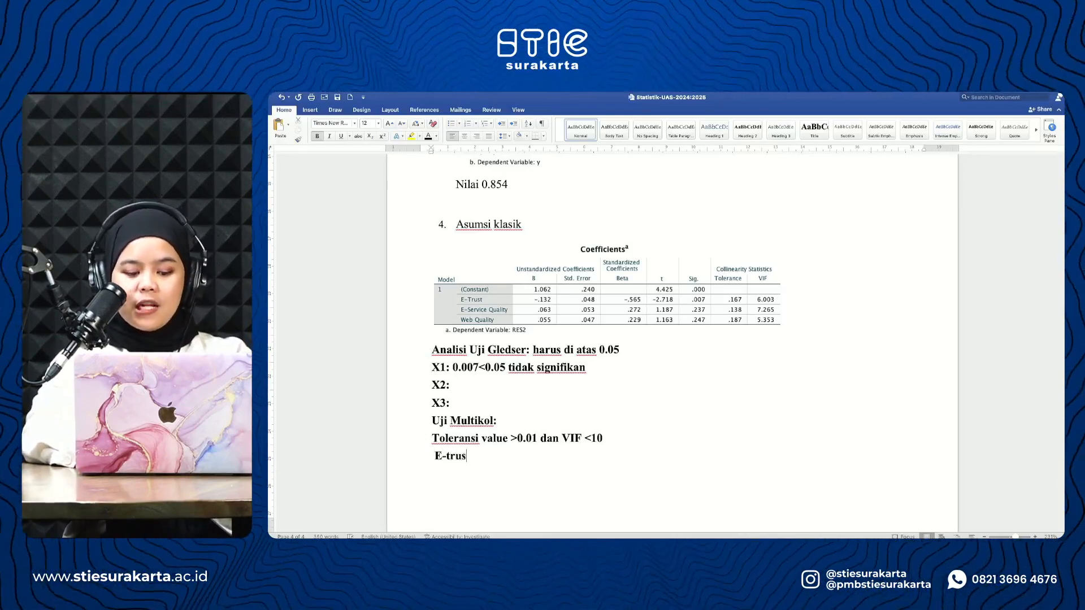
text(t)
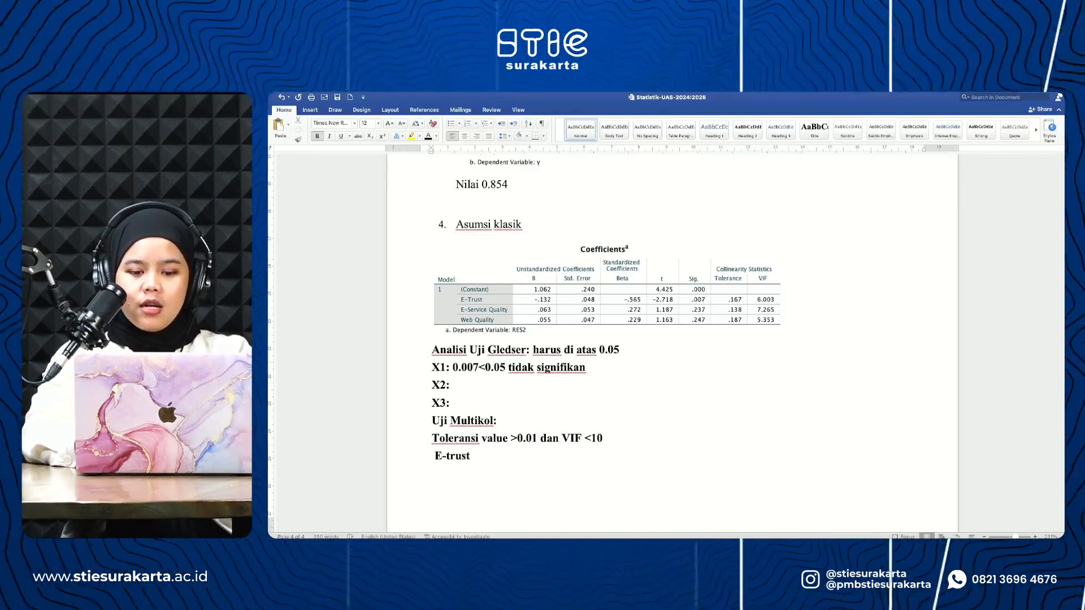
text(0)
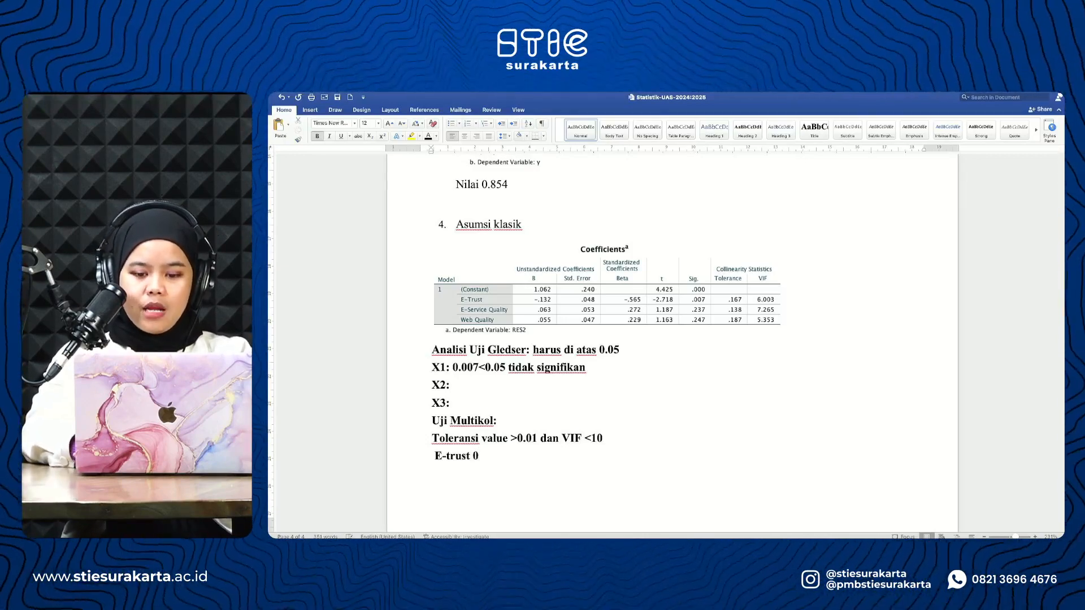
text(.167)
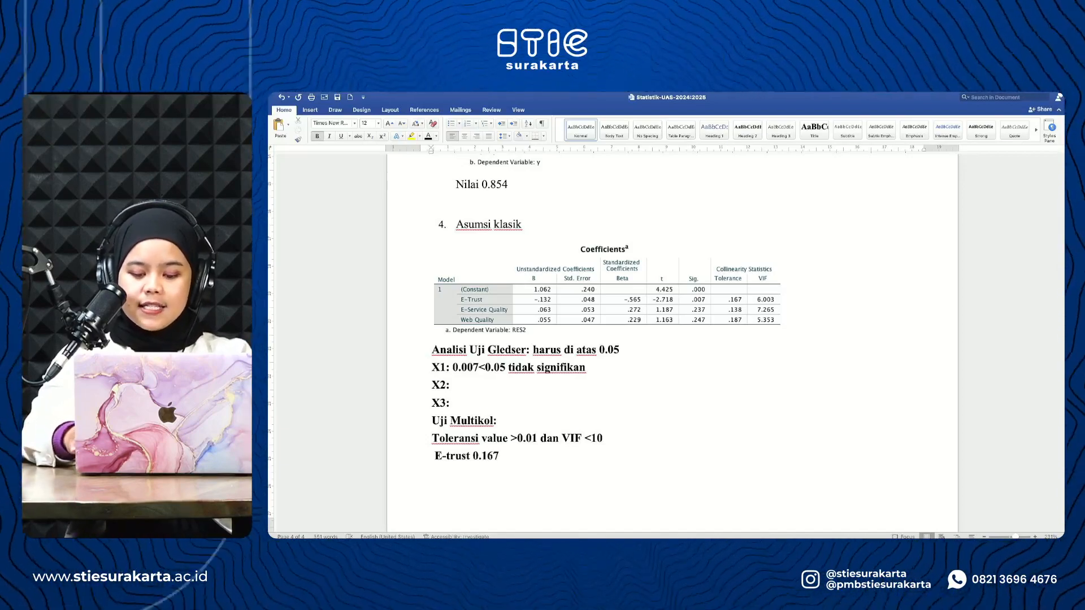
text(>0.01 )
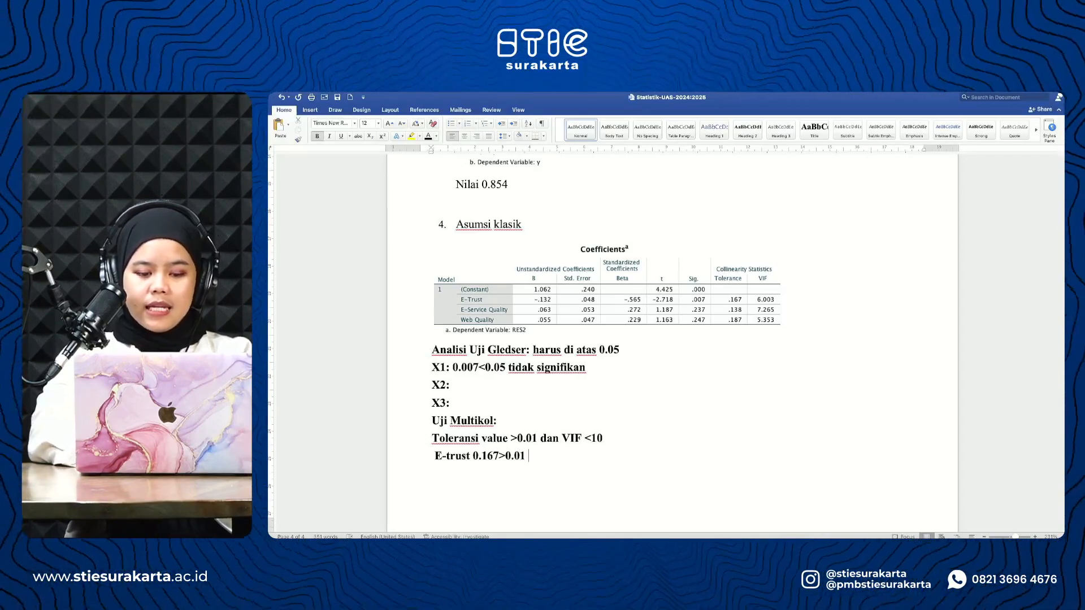
Add the interpretation "tidak terjati multikol" after the E-trust tolerance comparison.
text(d)
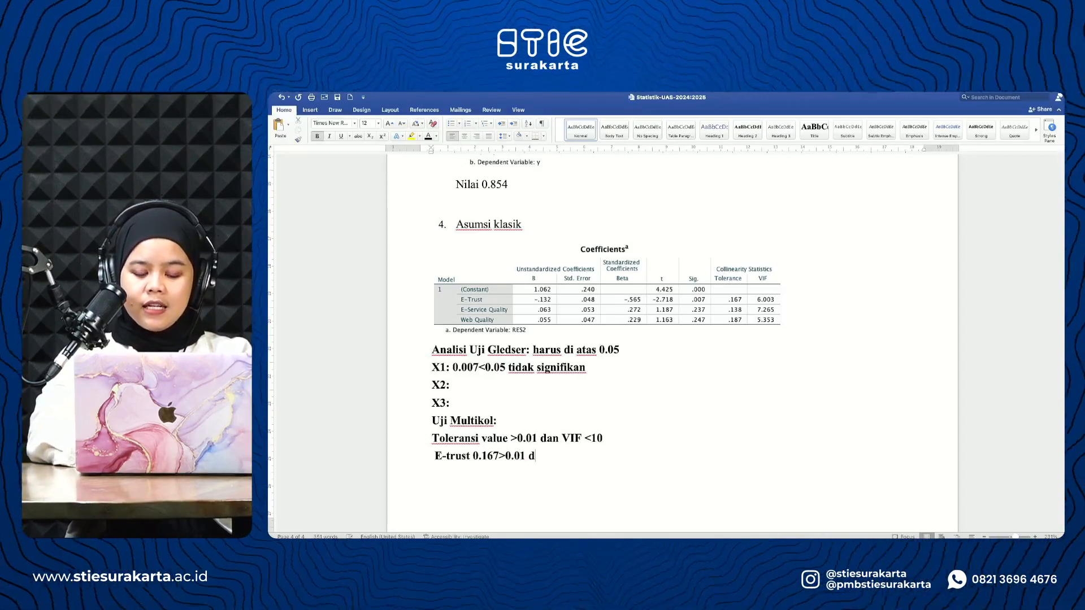
key(BackSpace)
text(tidak )
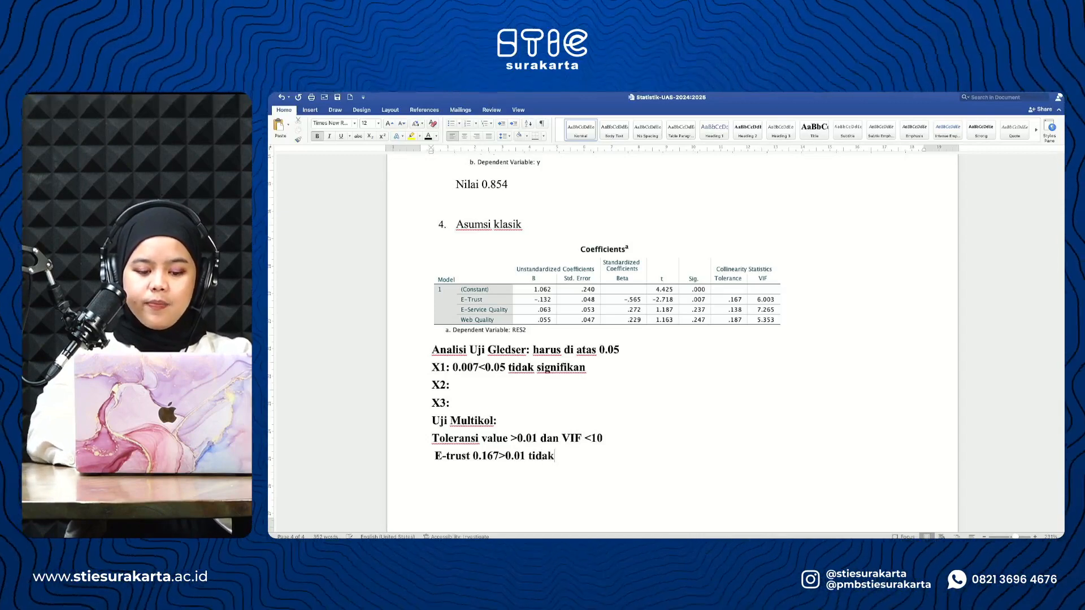
text(terjati)
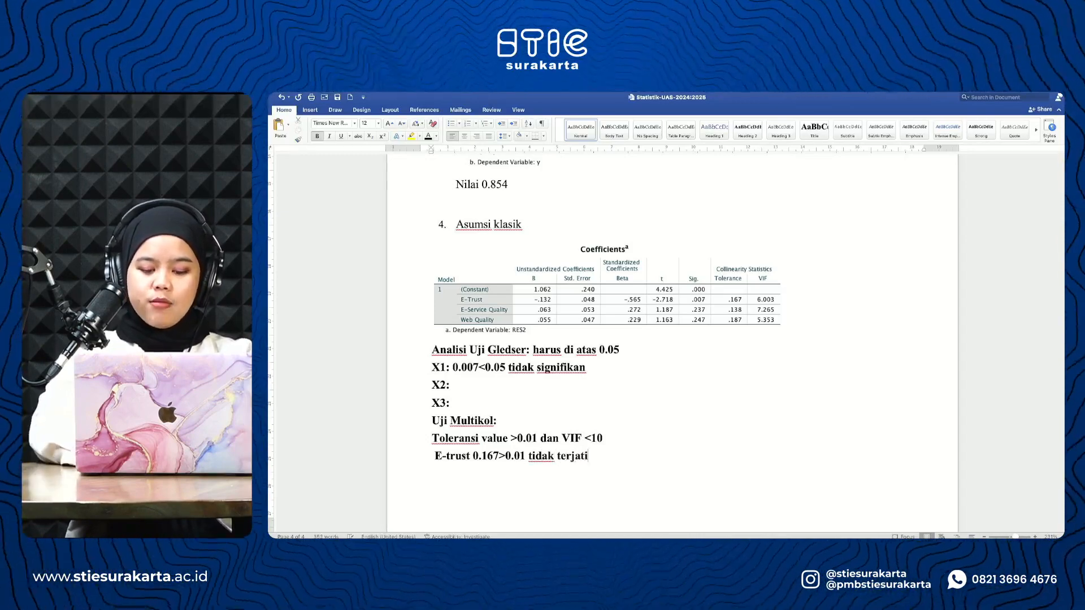
text( multikol)
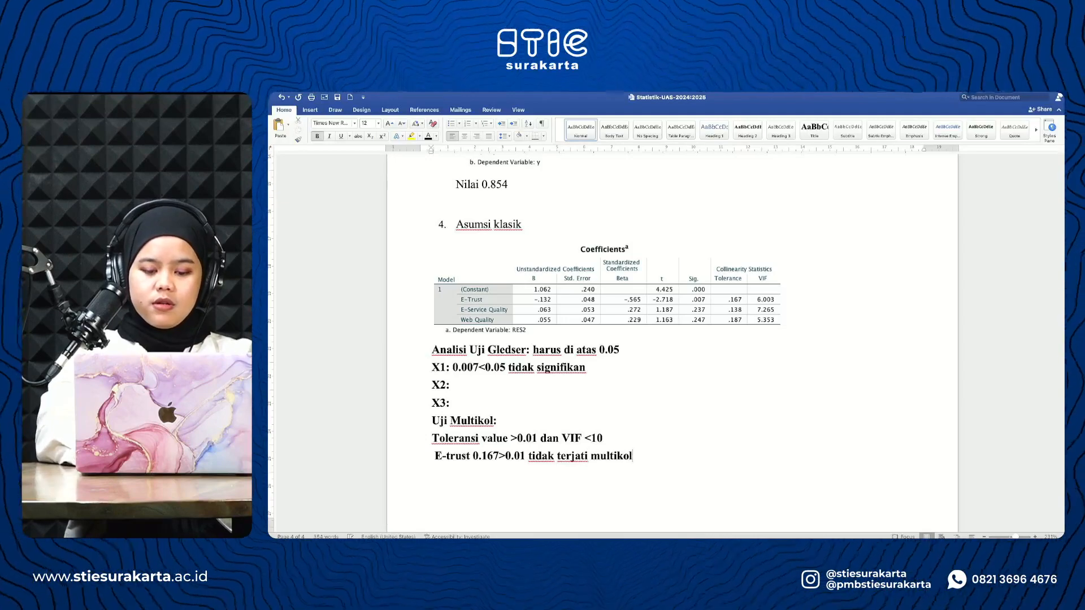
Continue the E-trust sentence on the same line with "dalam penelitian ini nilai baik.".
key(Return)
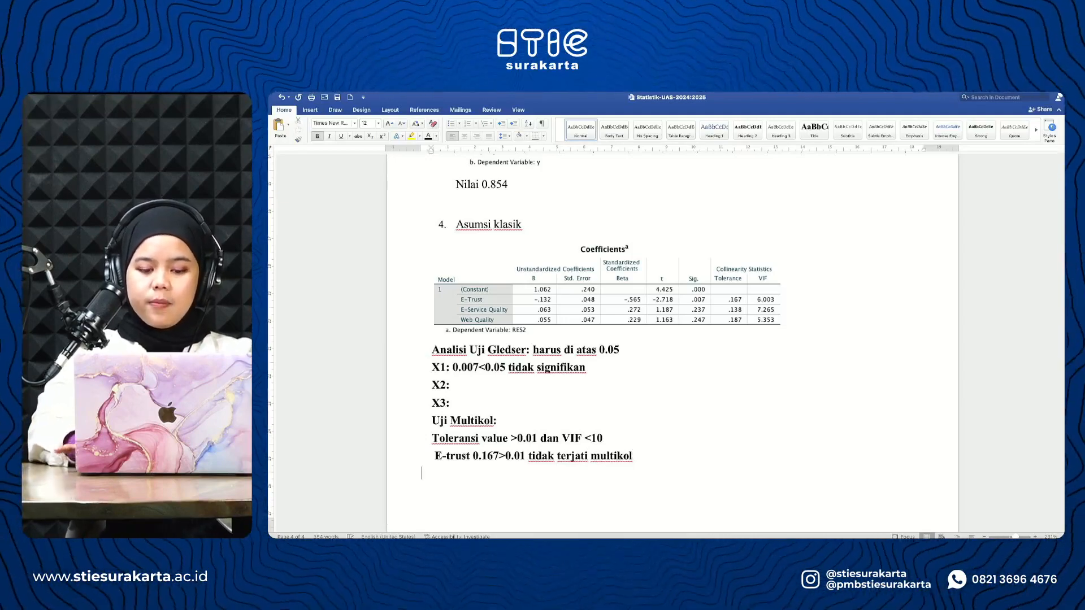
key(BackSpace)
key(BackSpace)
text(dana)
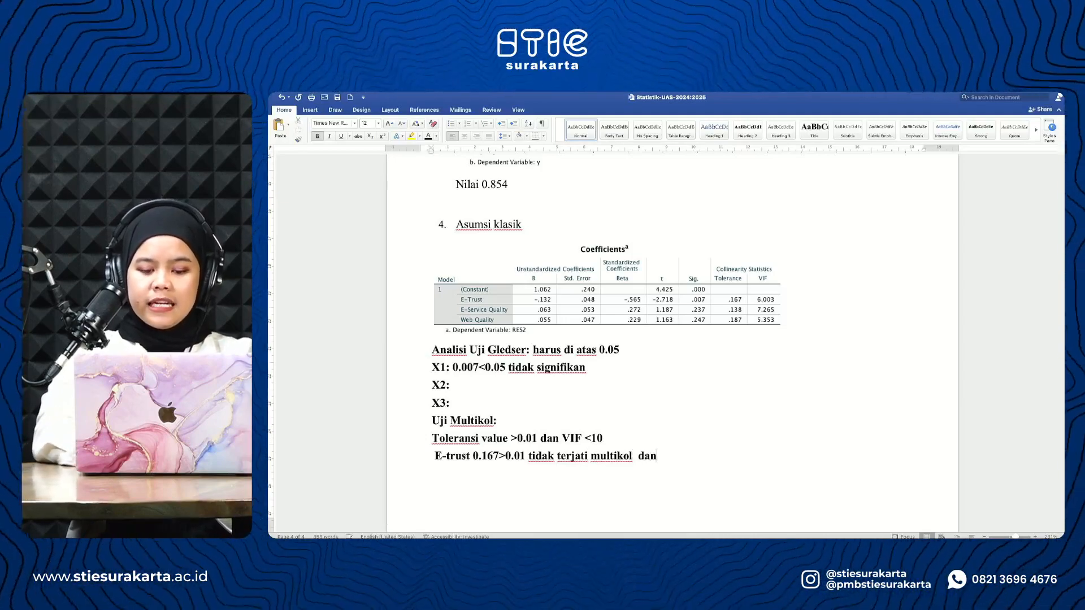
key(BackSpace)
key(BackSpace)
text(lam pe)
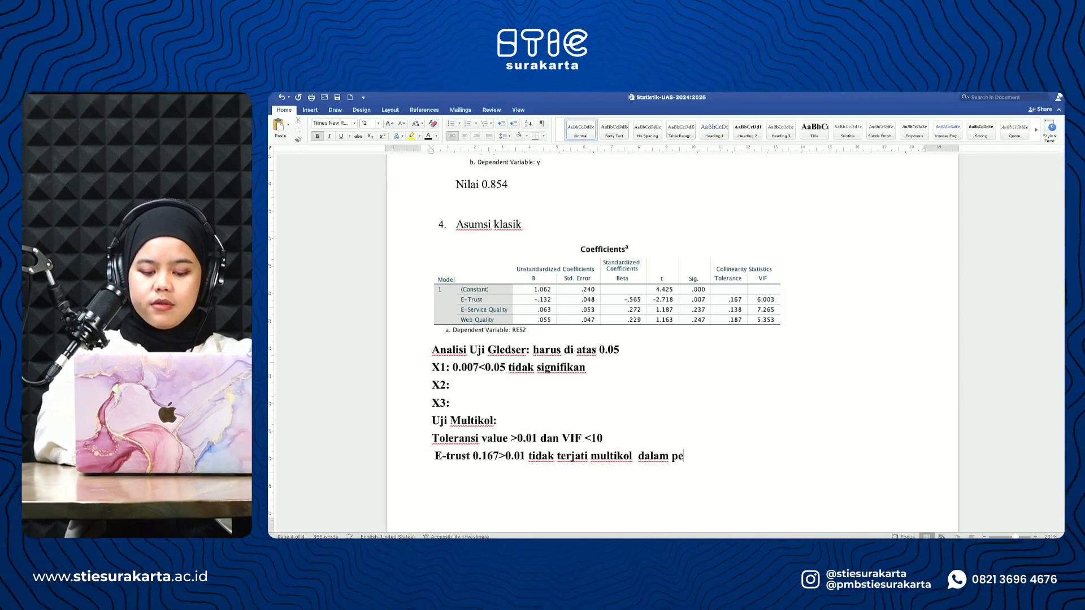
text(nelitian ini )
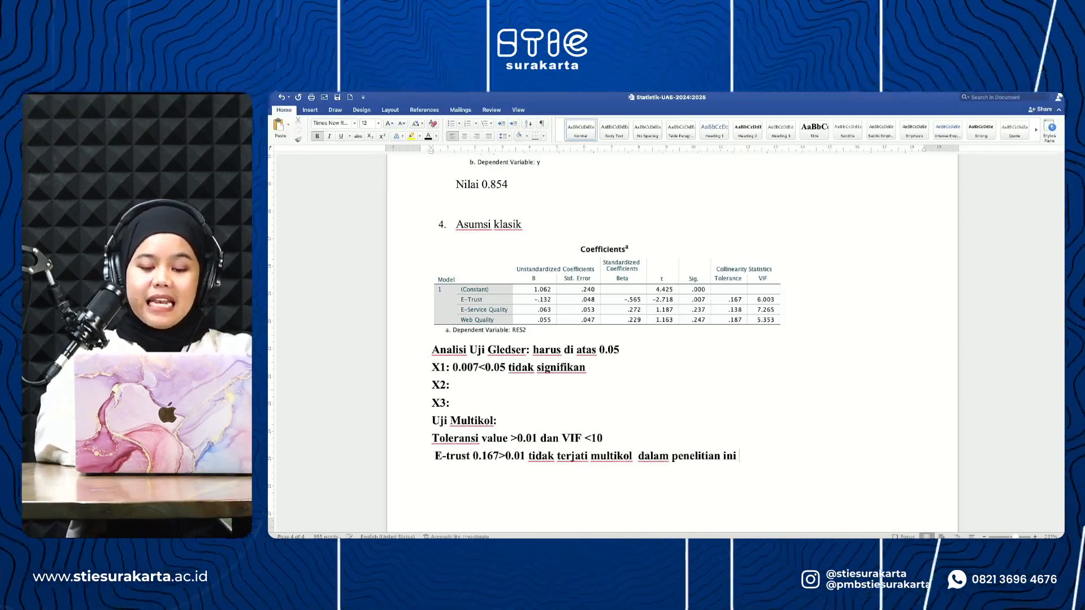
text(nilai baik.)
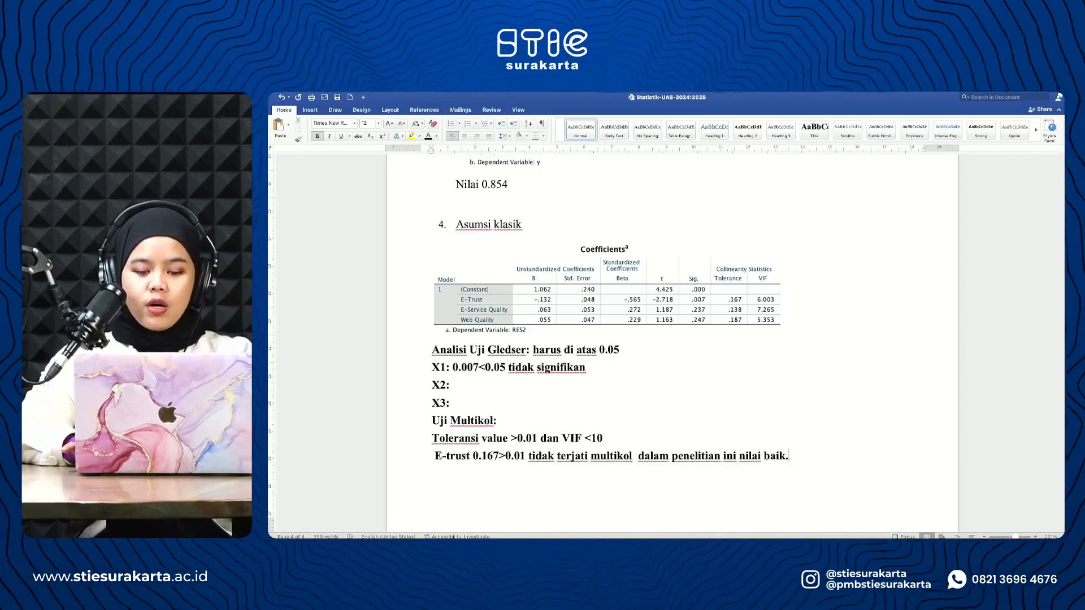
Add the VIF comparison "VIF 6.003>10 dan" after the E-trust tolerance sentence.
text(V)
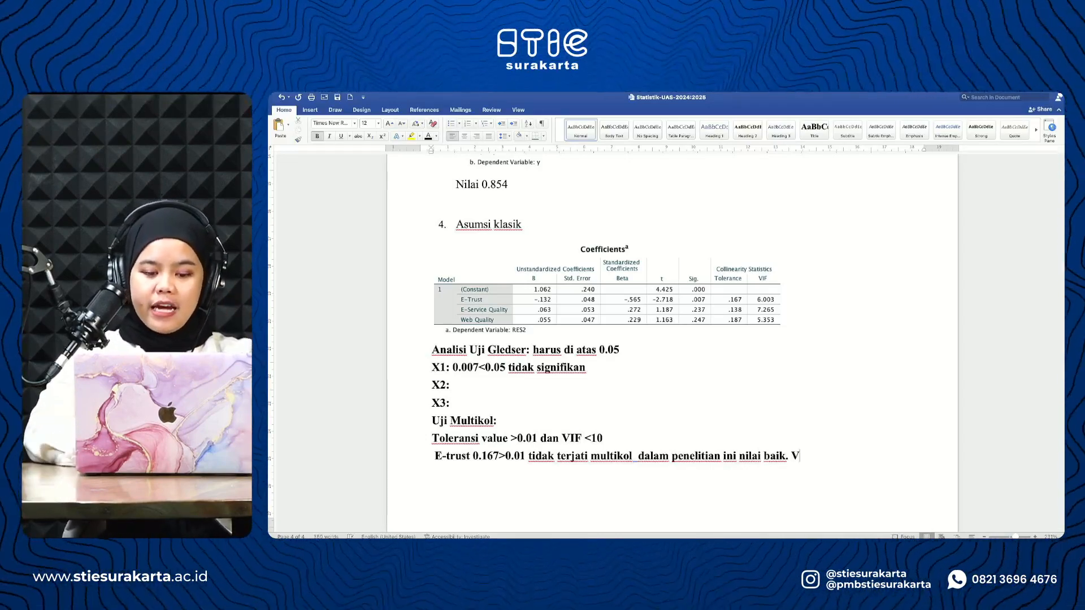
text(i)
key(BackSpace)
text(IF)
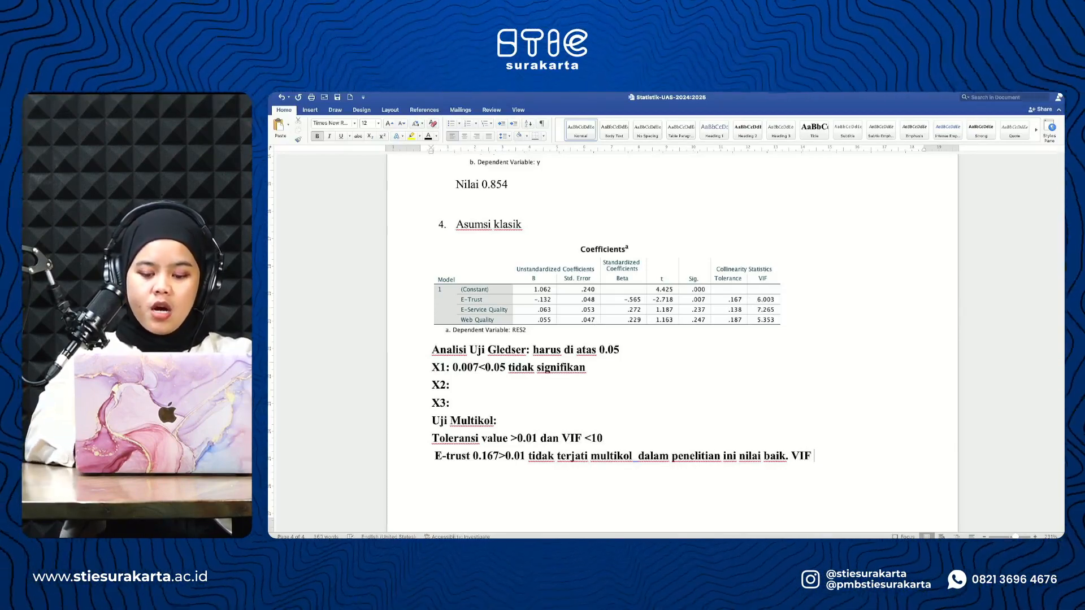
text(6.)
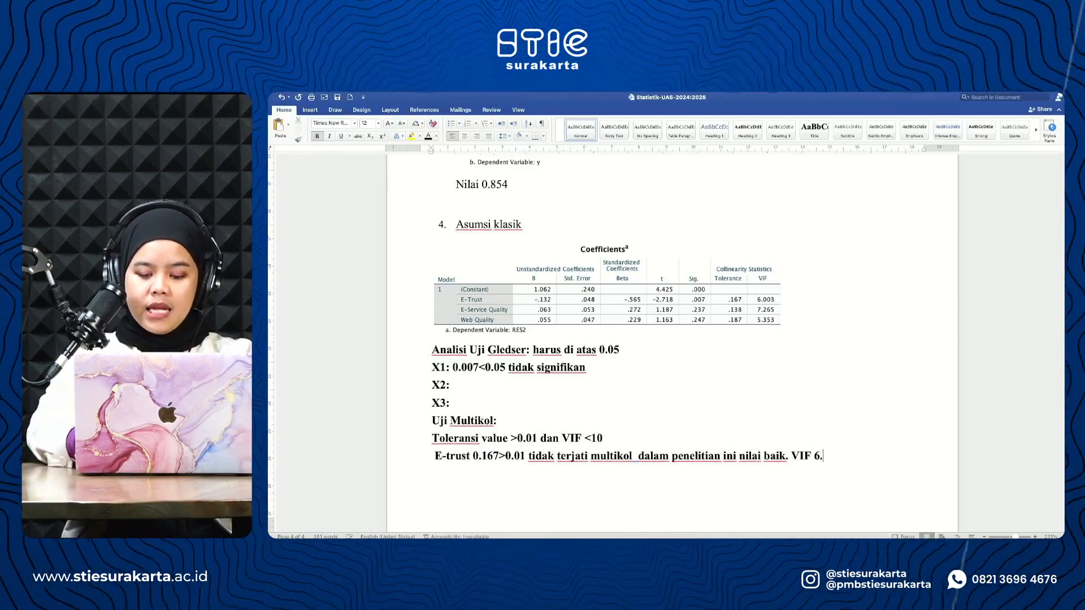
text(003)
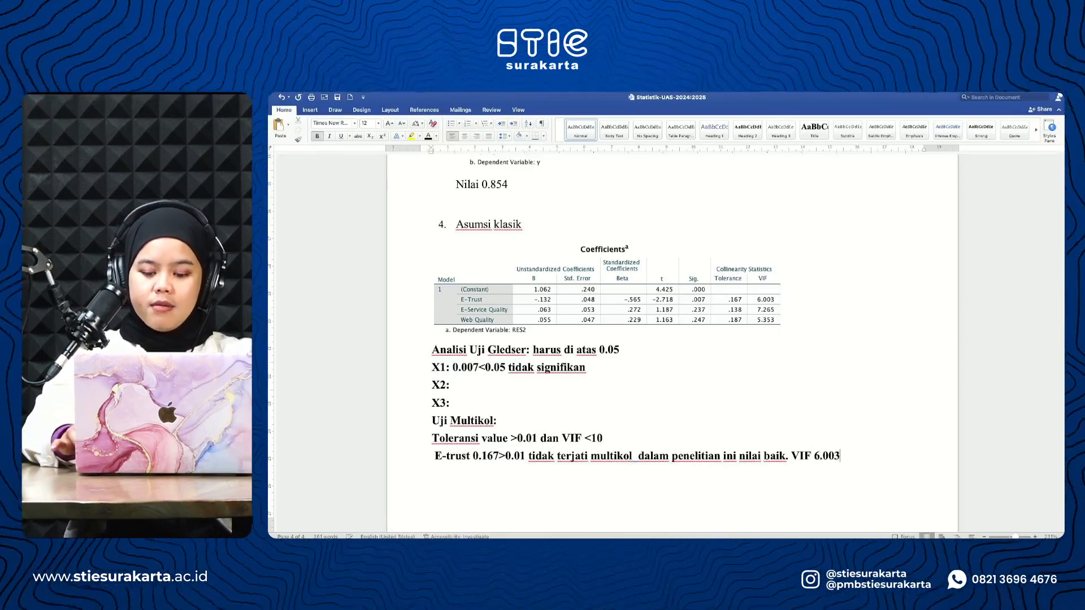
text(>)
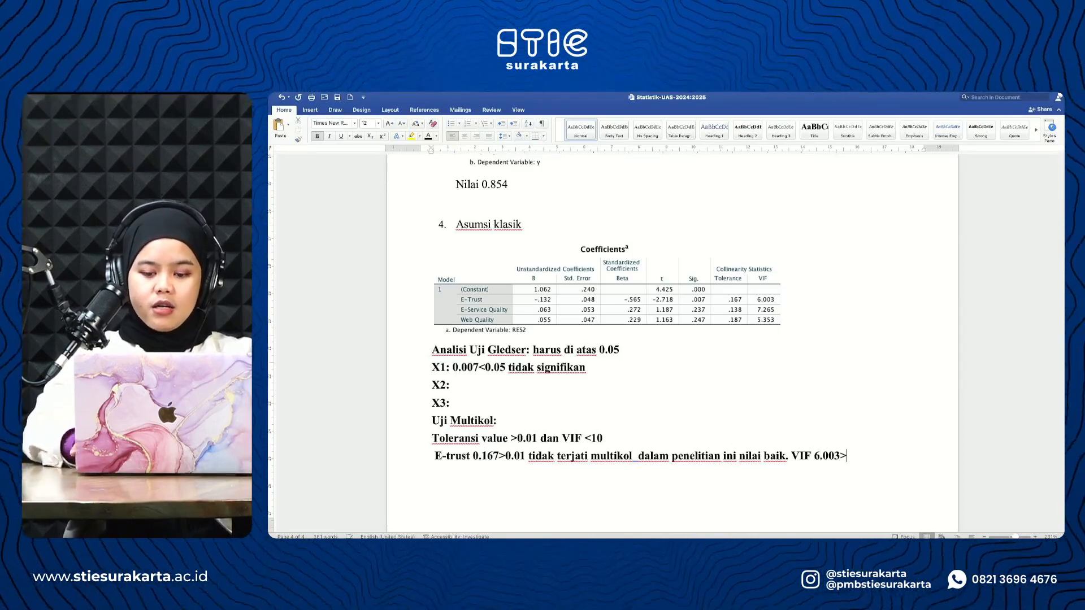
text(10 dan)
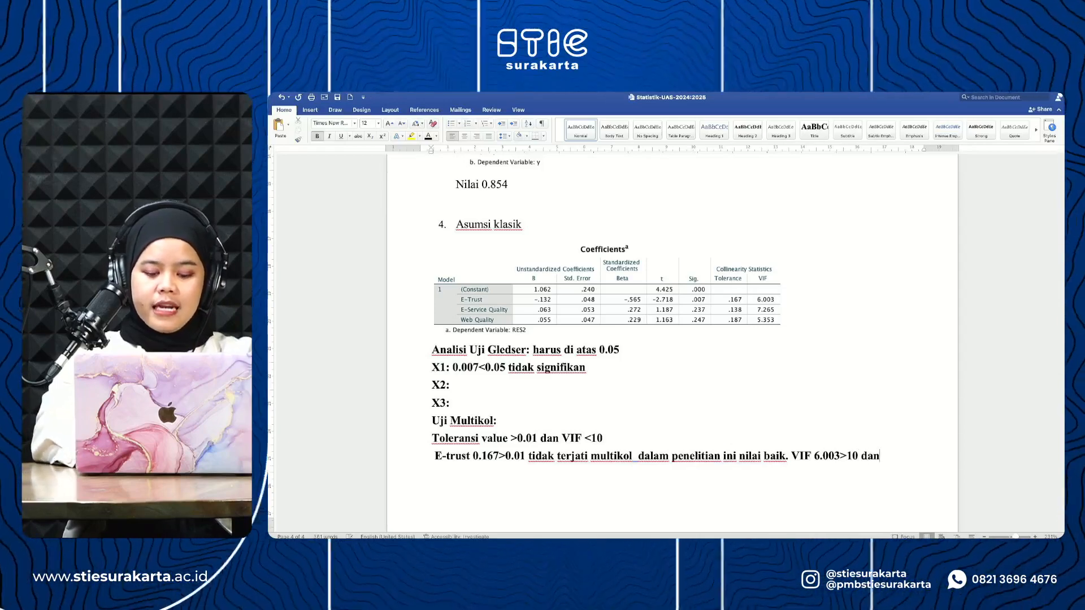
Finish the E-trust VIF sentence with "nilai hasil uji penelitian dinyatakan tidak terjadi multikol.".
text( nilai )
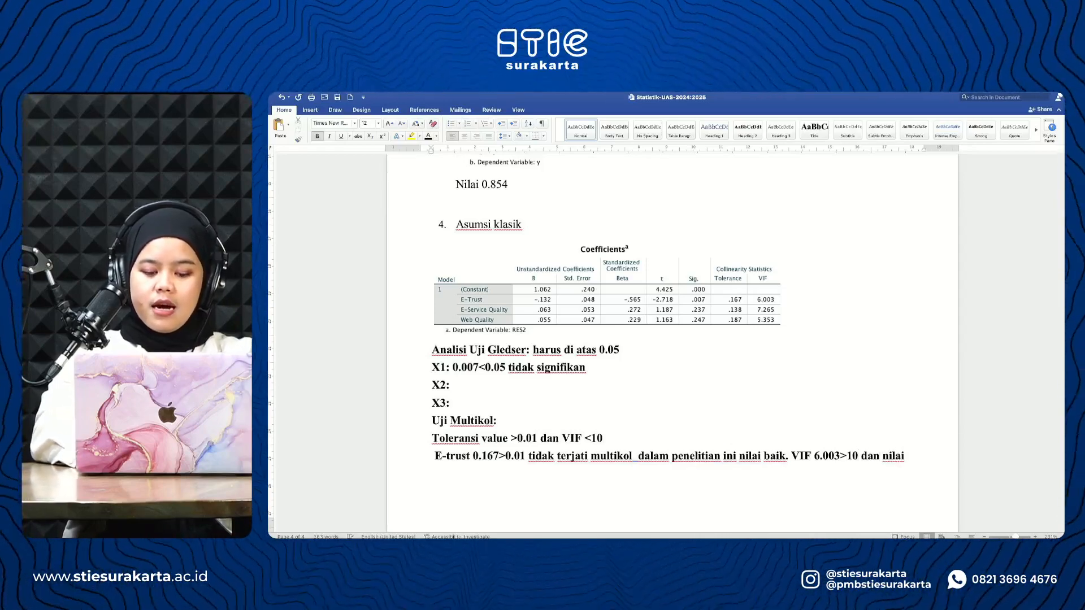
text(hasil uji pe)
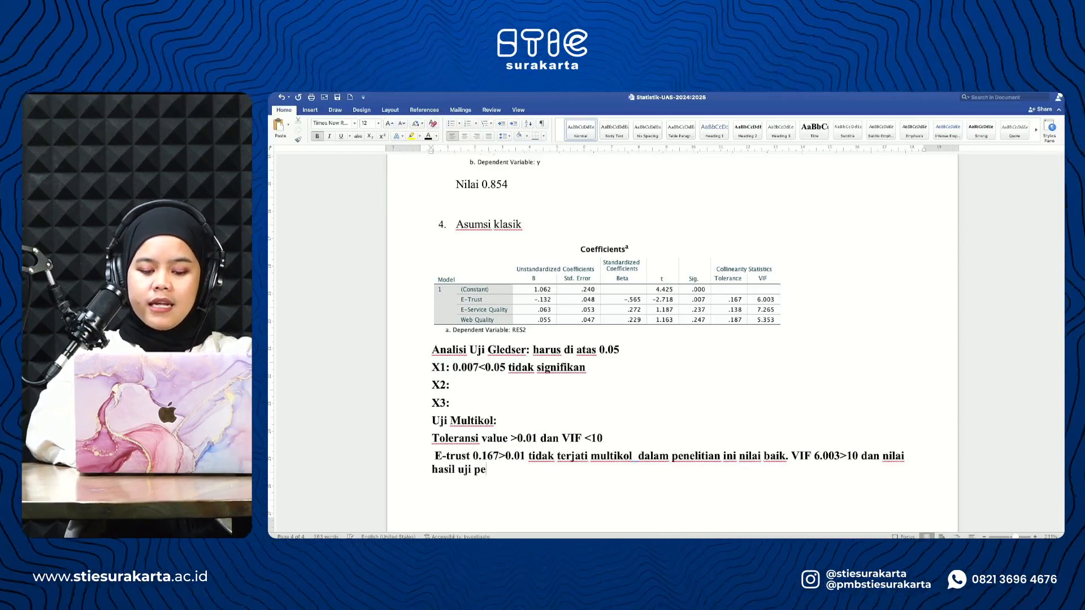
text(nelitian din)
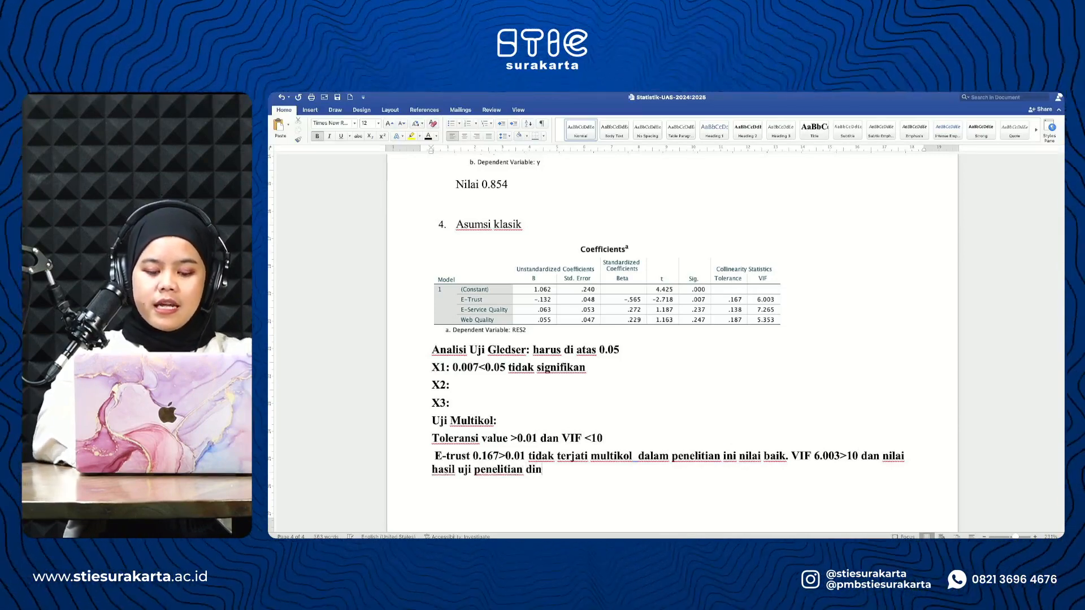
text(yatakan )
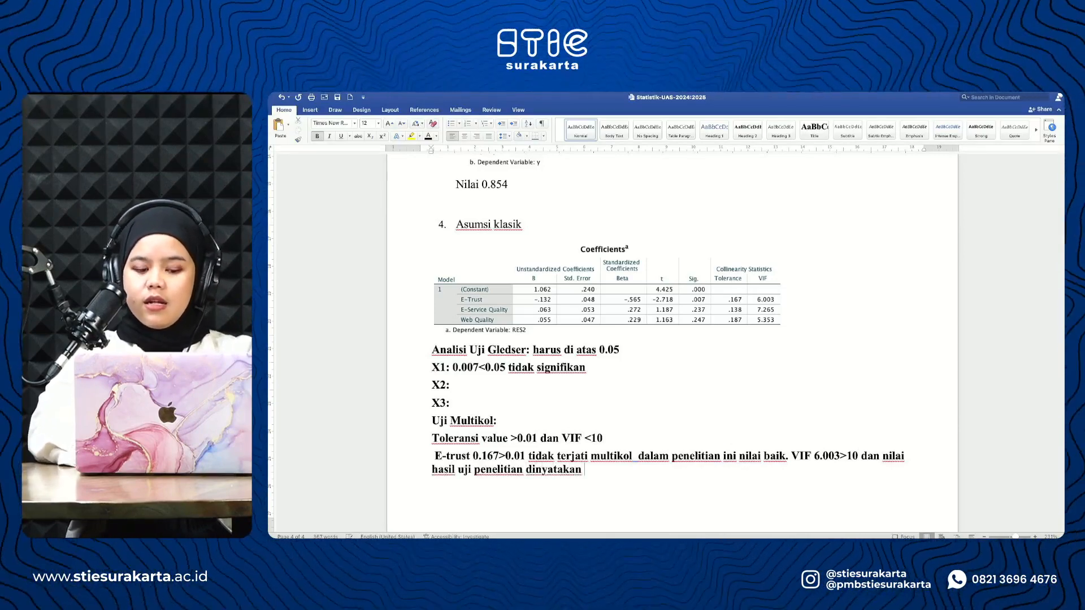
text(tidak ter)
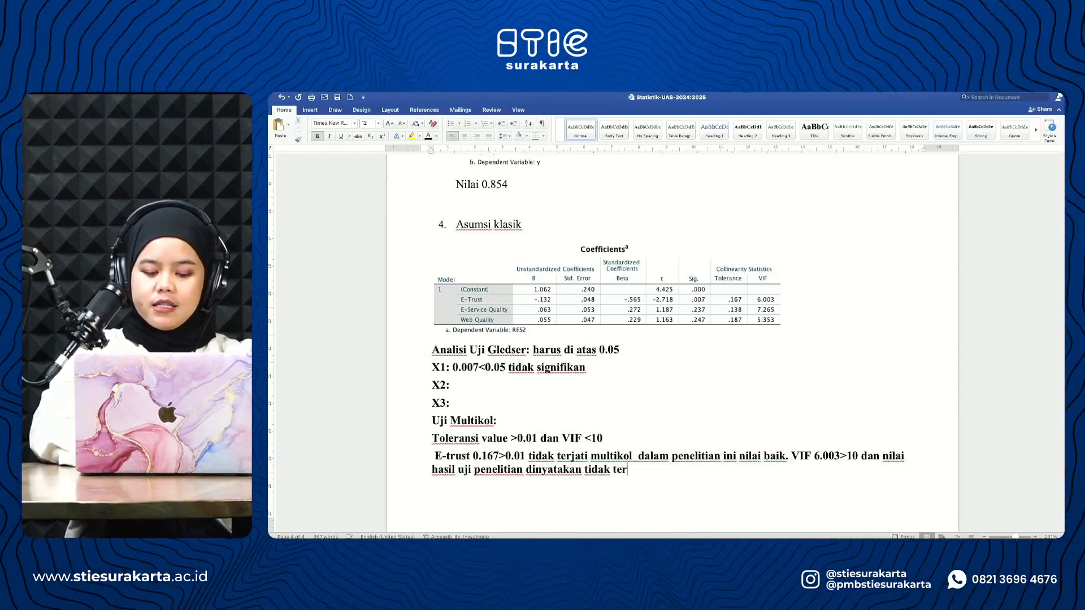
text(jadi multi)
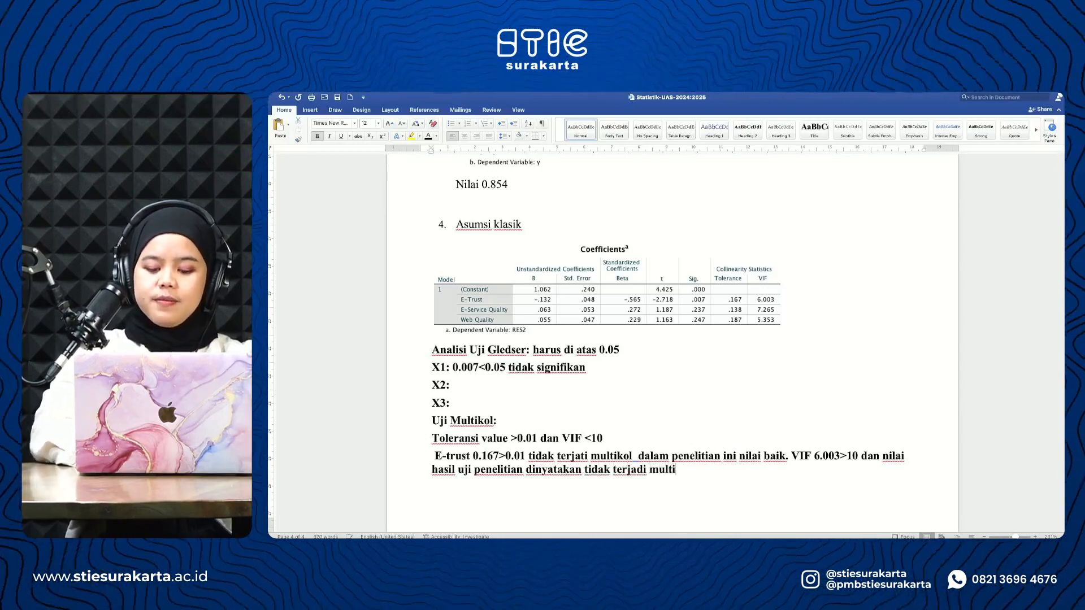
text(kol.)
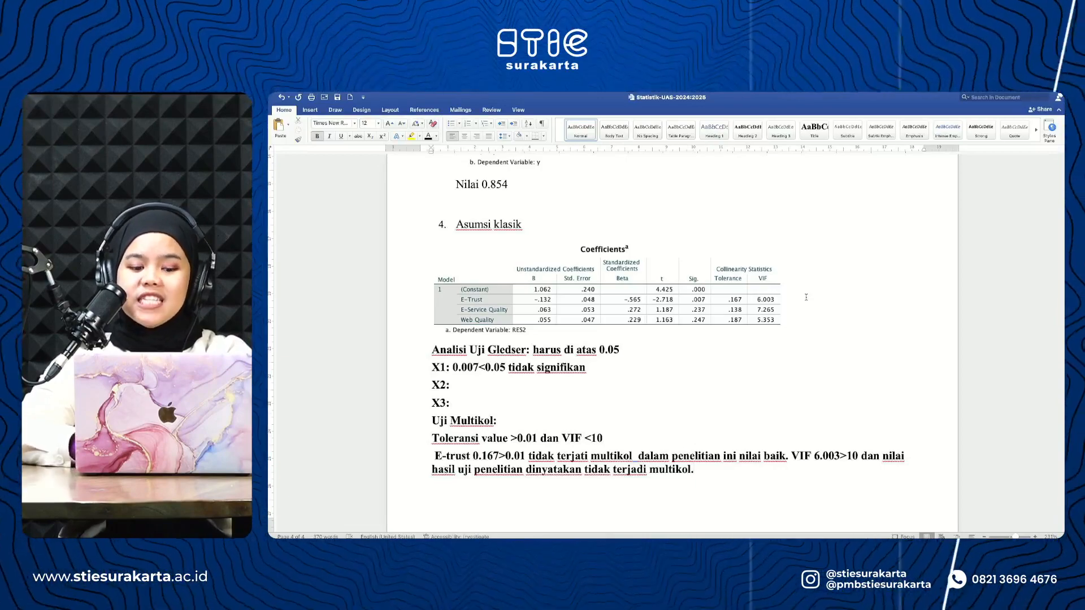
scroll(706, 425, up, 3)
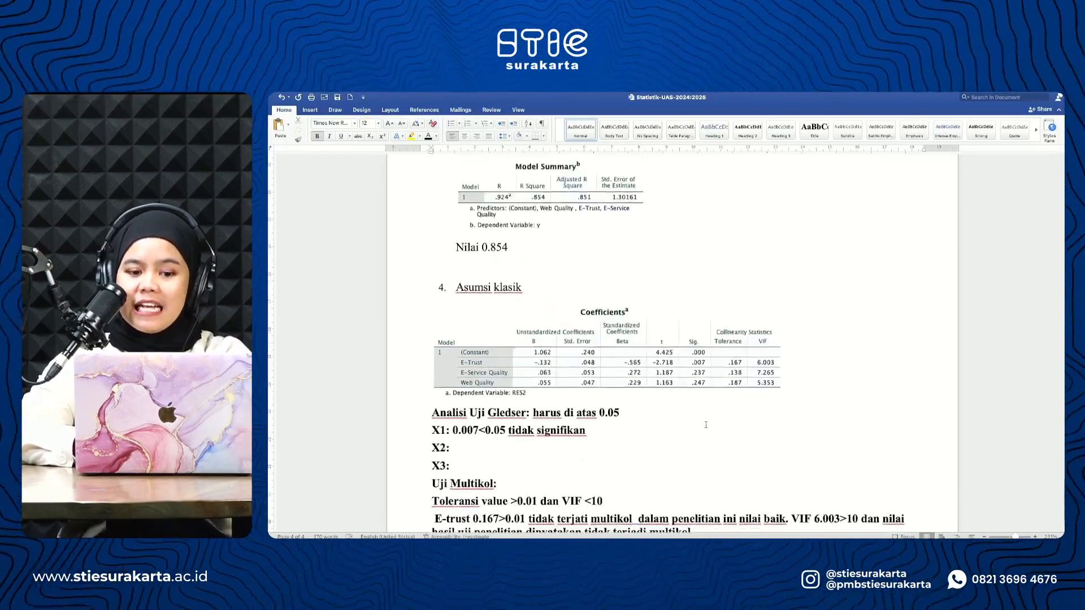
scroll(705, 425, down, 1)
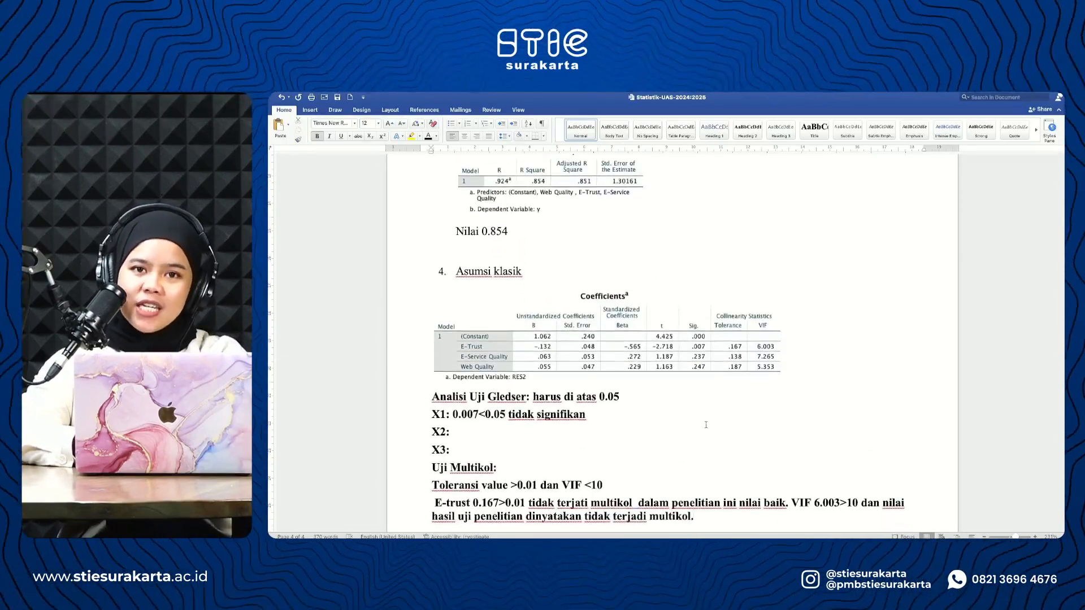
scroll(706, 425, down, 1)
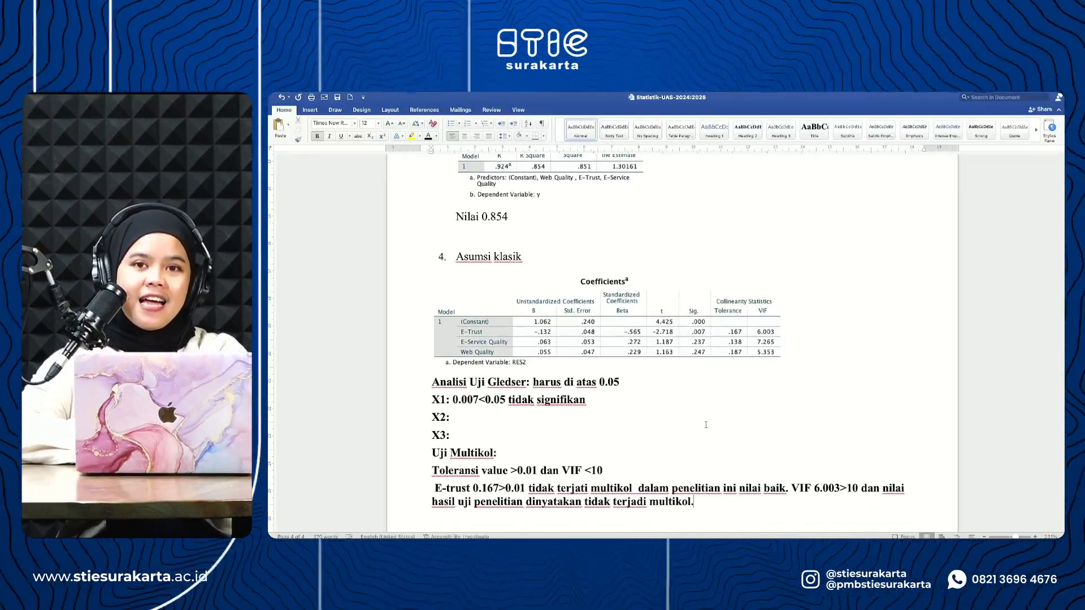